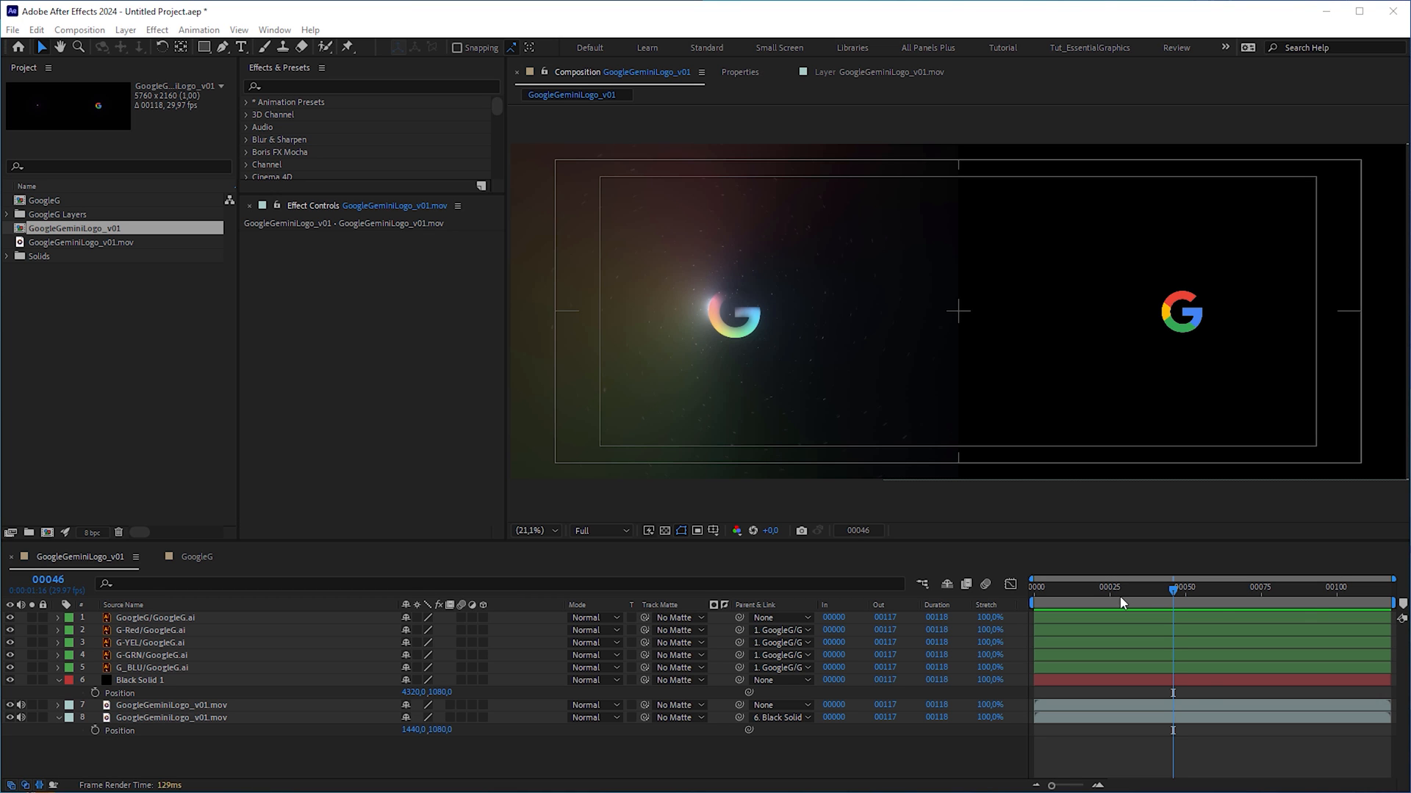
Scrub through the reveal and zoom on the main G layer to compare it with the original
drag(1122, 603, 1221, 618)
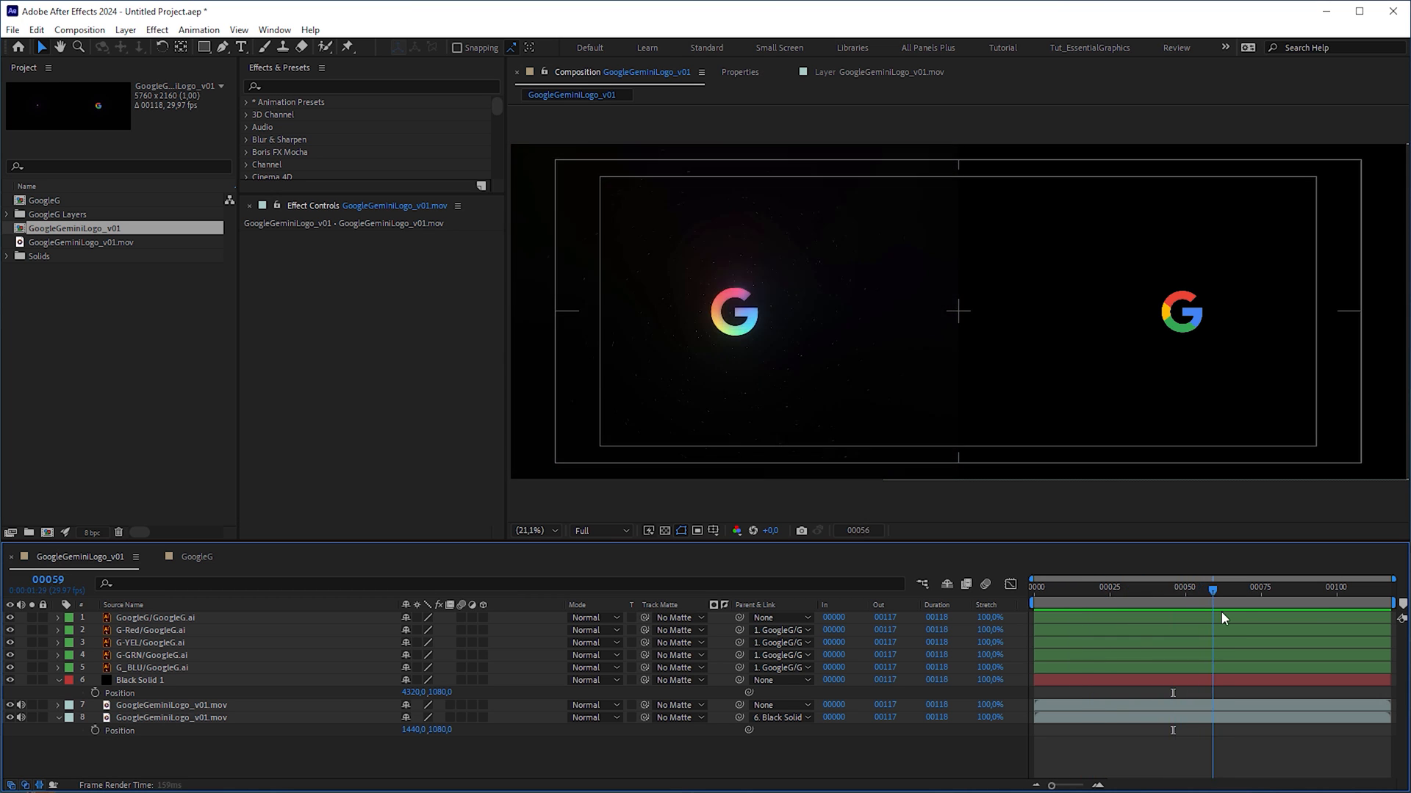
mouse_move(1220, 618)
mouse_down()
mouse_move(1123, 611)
mouse_move(1221, 612)
mouse_move(1130, 611)
mouse_move(1147, 613)
mouse_up()
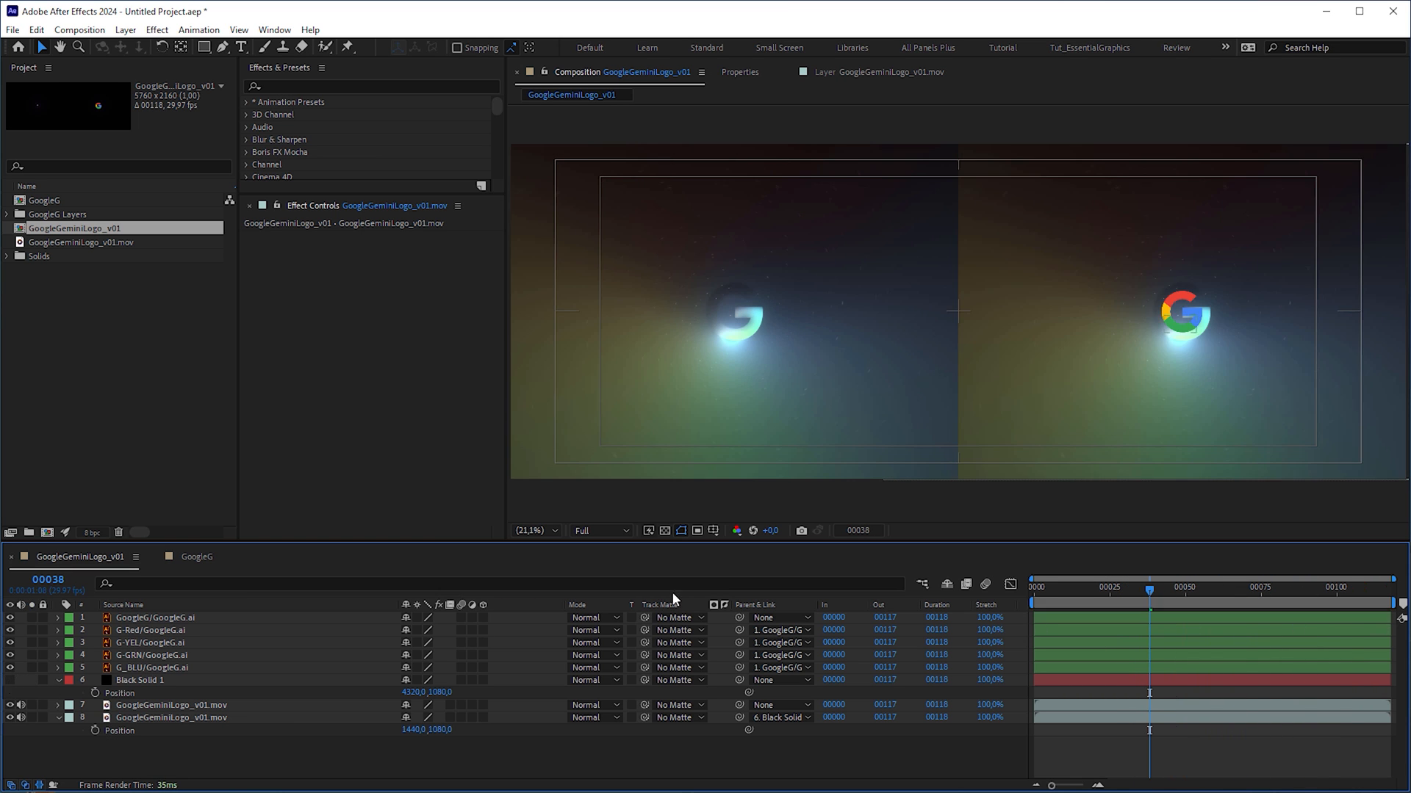
click(1127, 592)
key(period)
key(period)
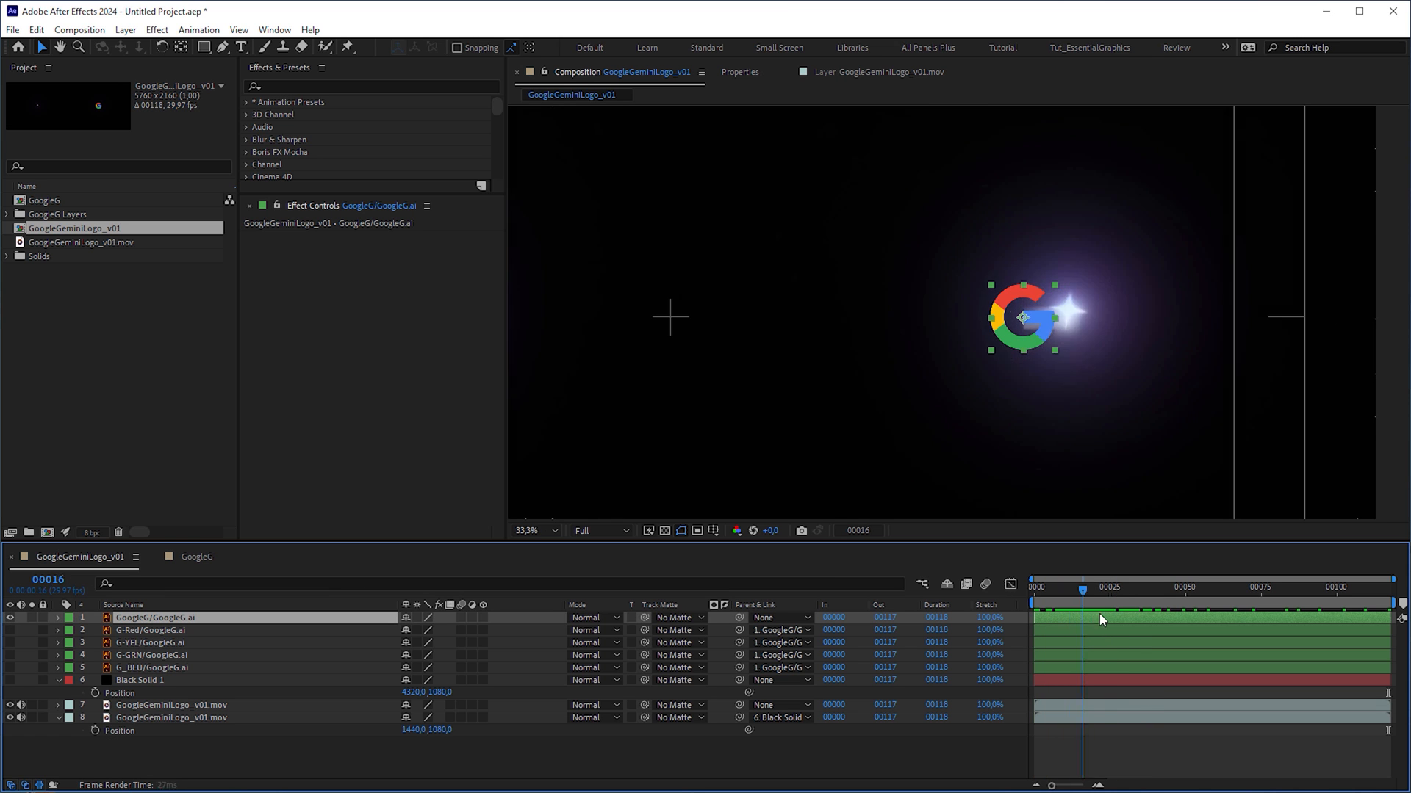
click(1134, 618)
drag(1135, 619, 1082, 619)
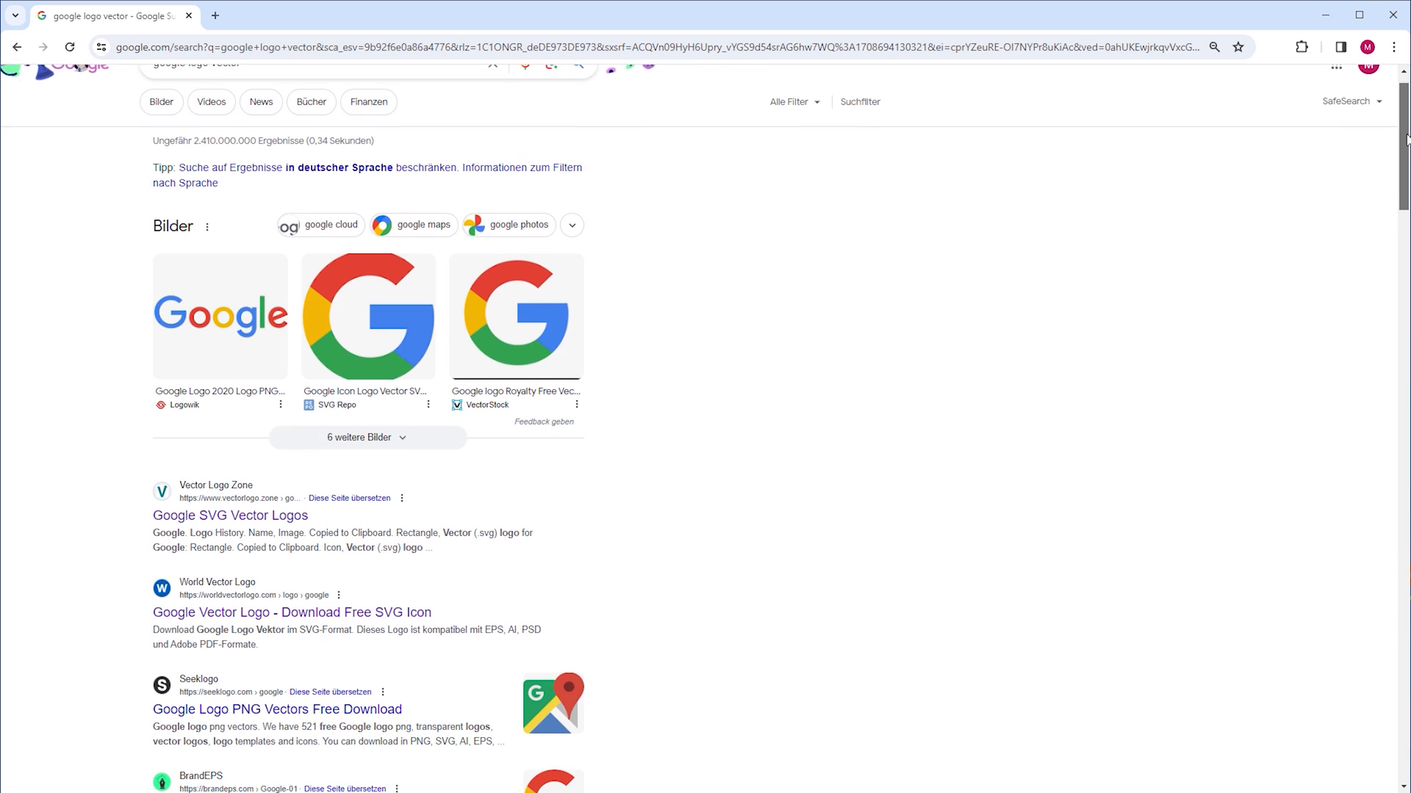
drag(1404, 139, 1404, 161)
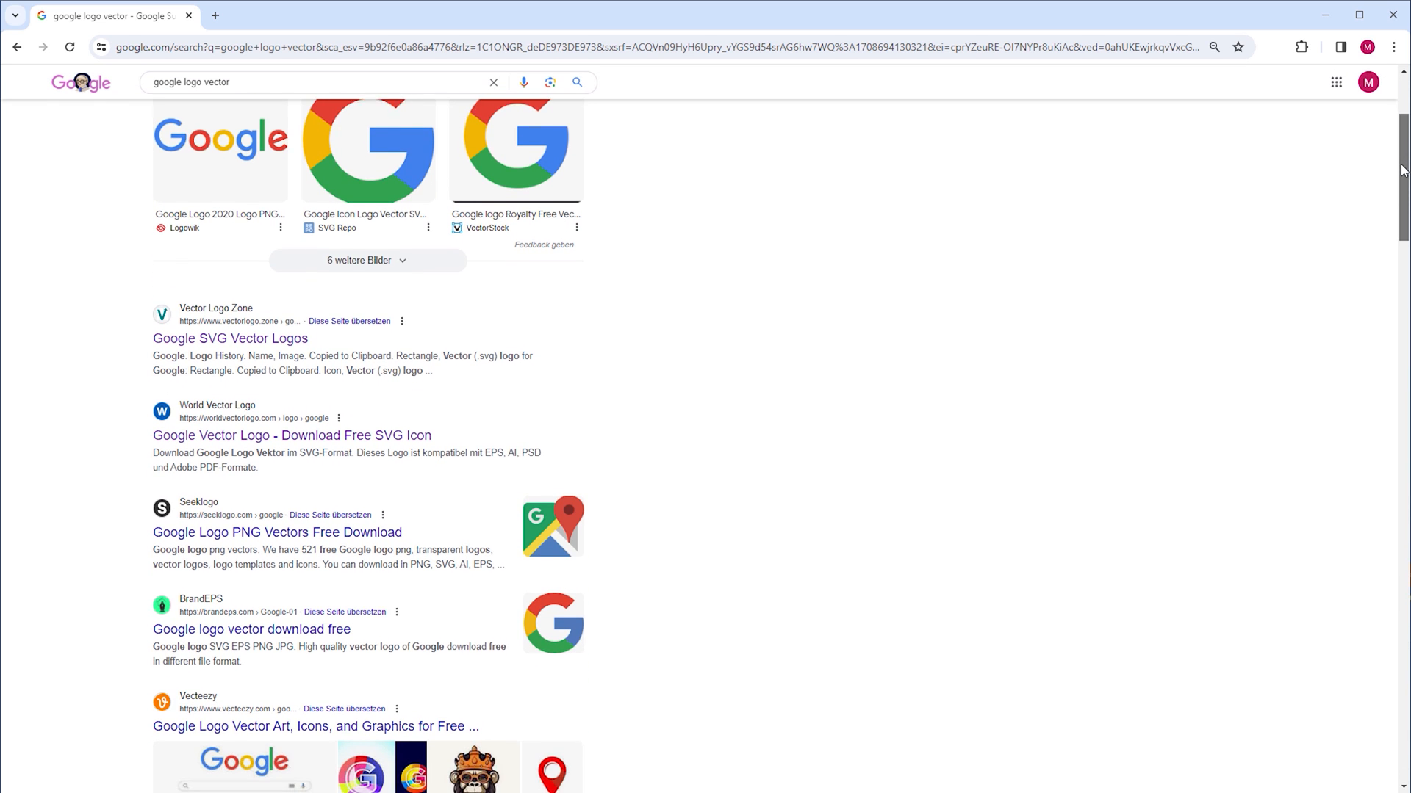
drag(1405, 160, 1398, 228)
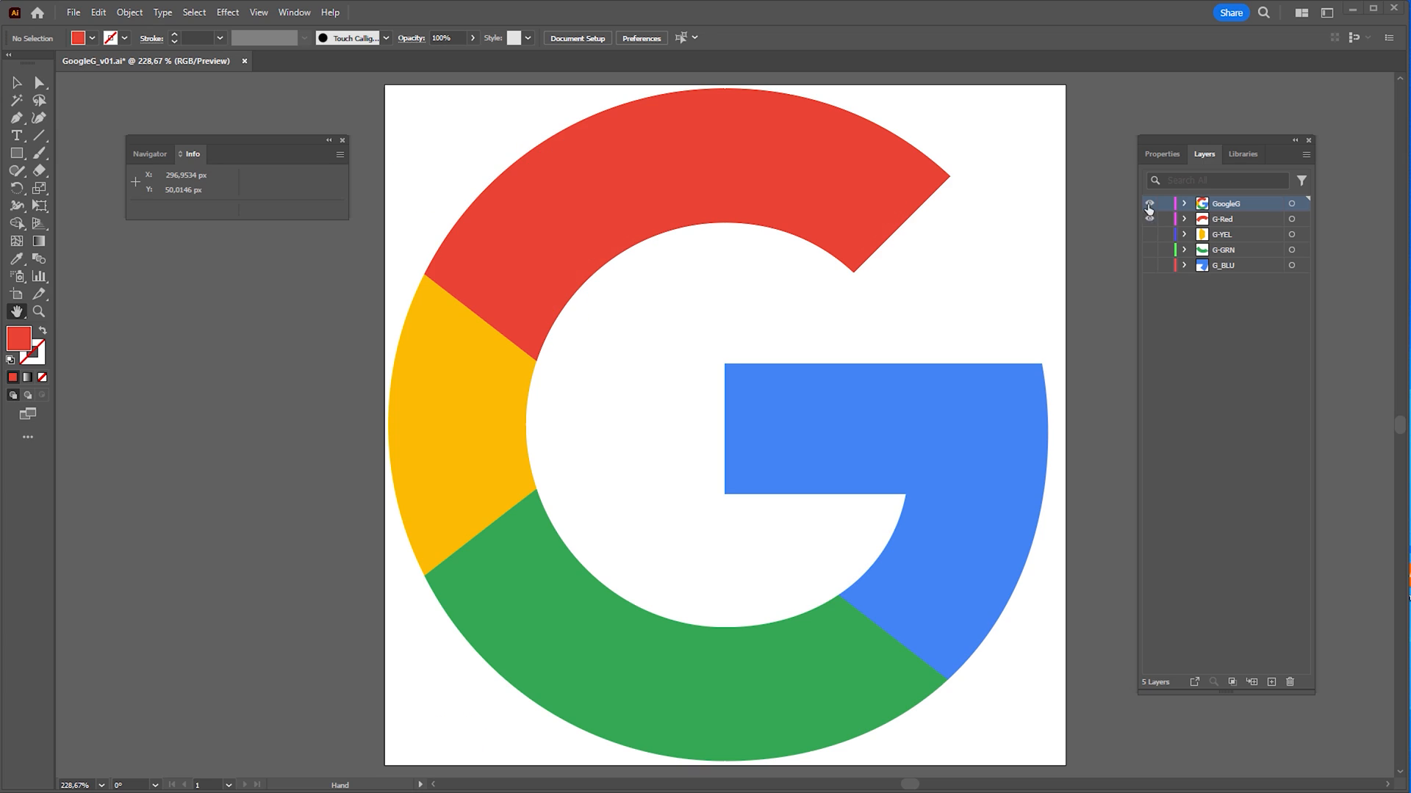
Toggle the G's colour segment layers to inspect the yellow, green, blue and red pieces
alt+click(1150, 234)
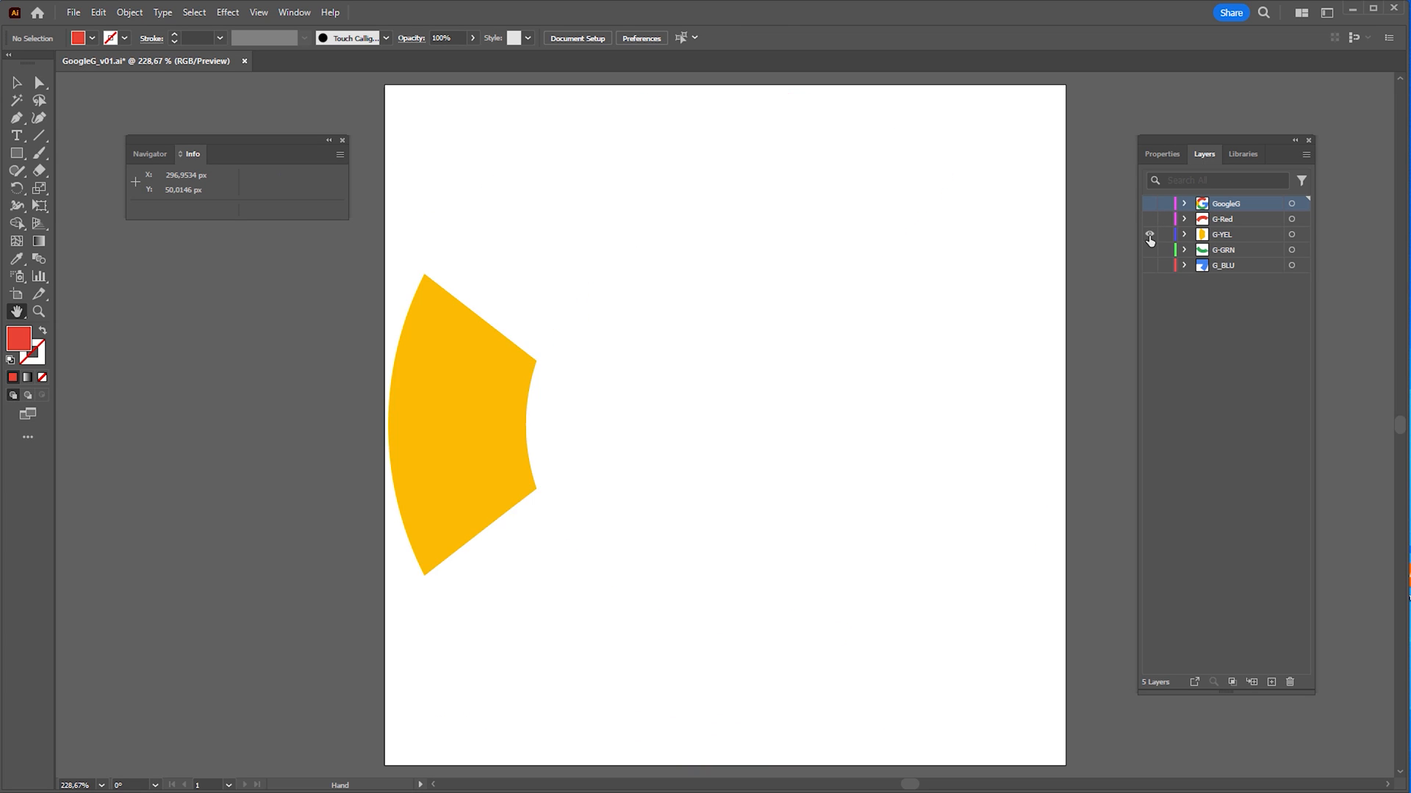
alt+click(1150, 264)
click(1149, 234)
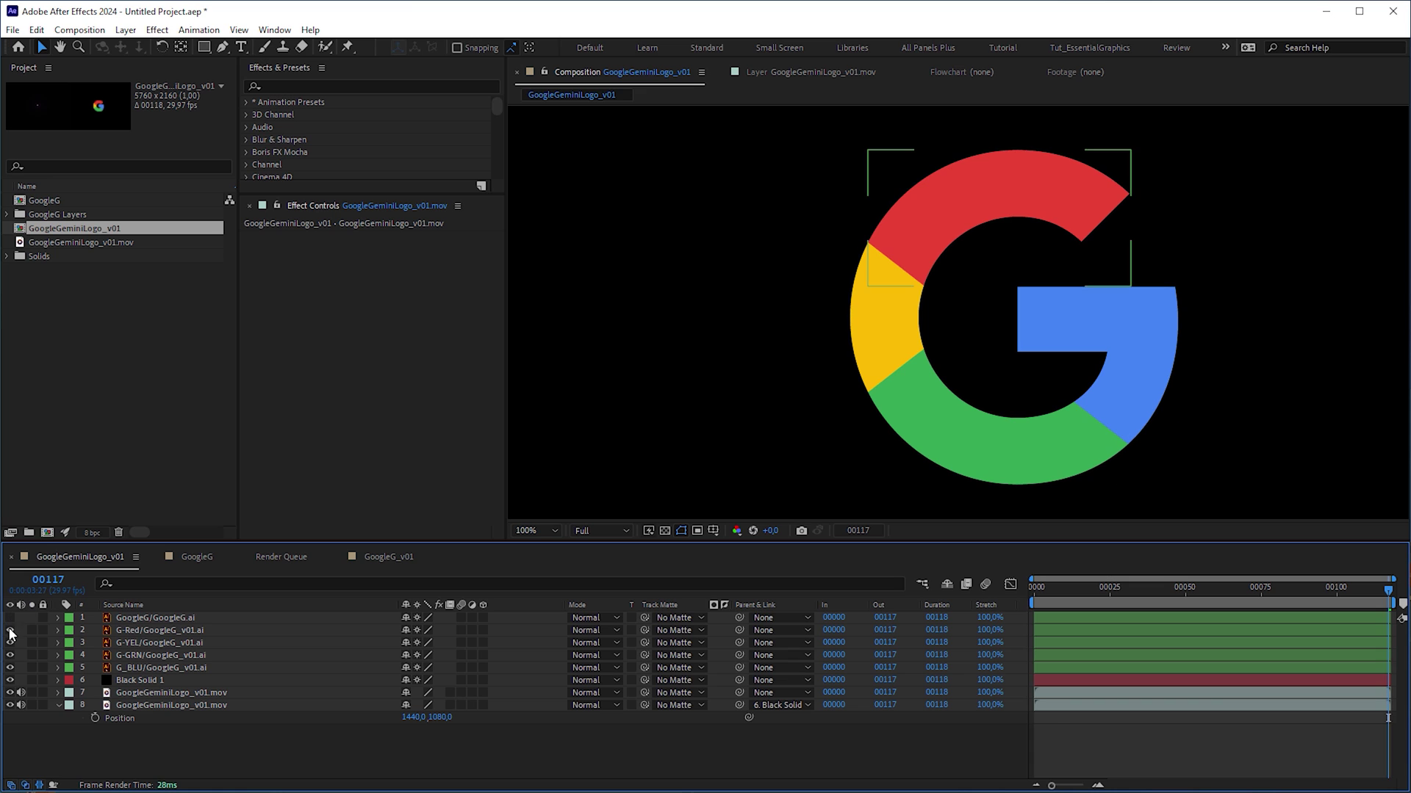
click(10, 630)
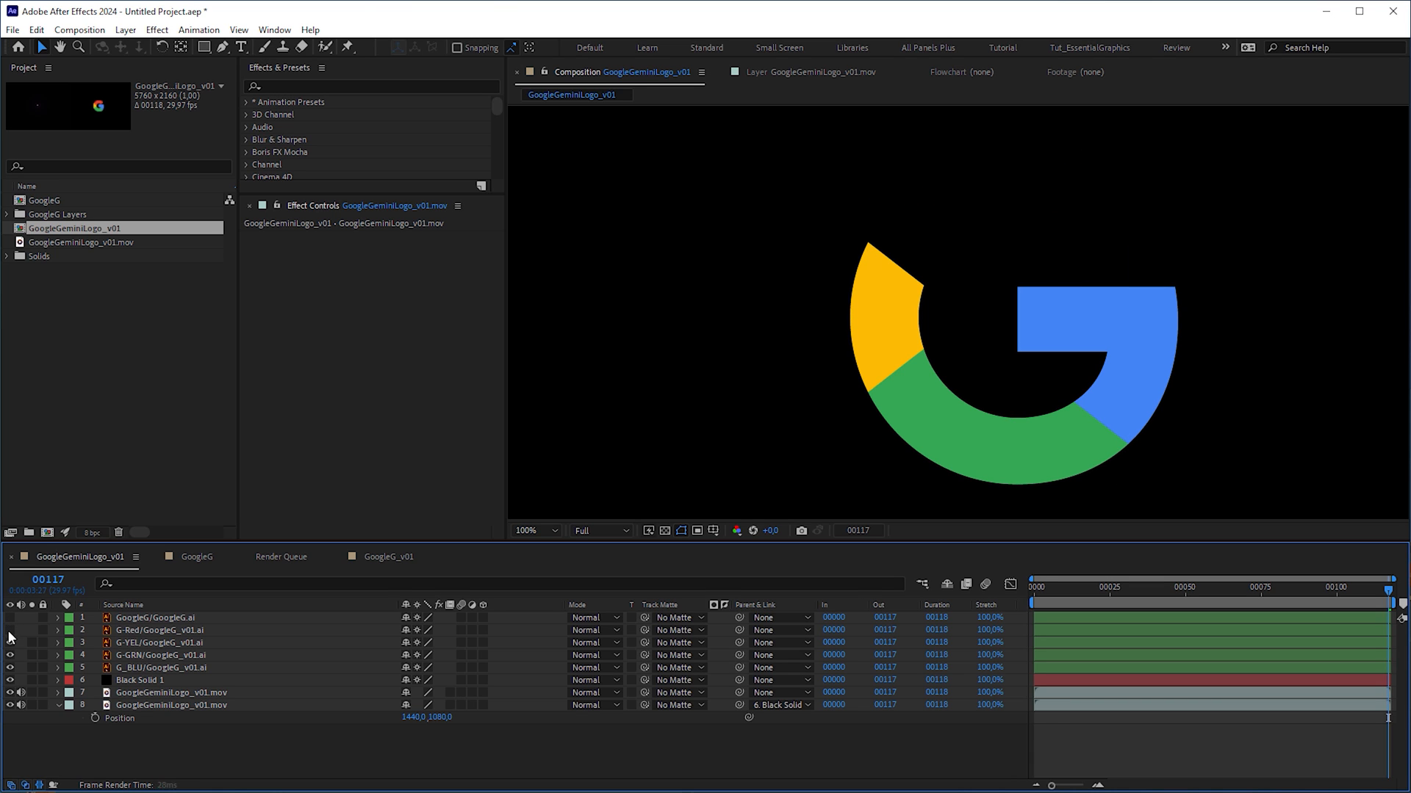
click(10, 642)
click(10, 656)
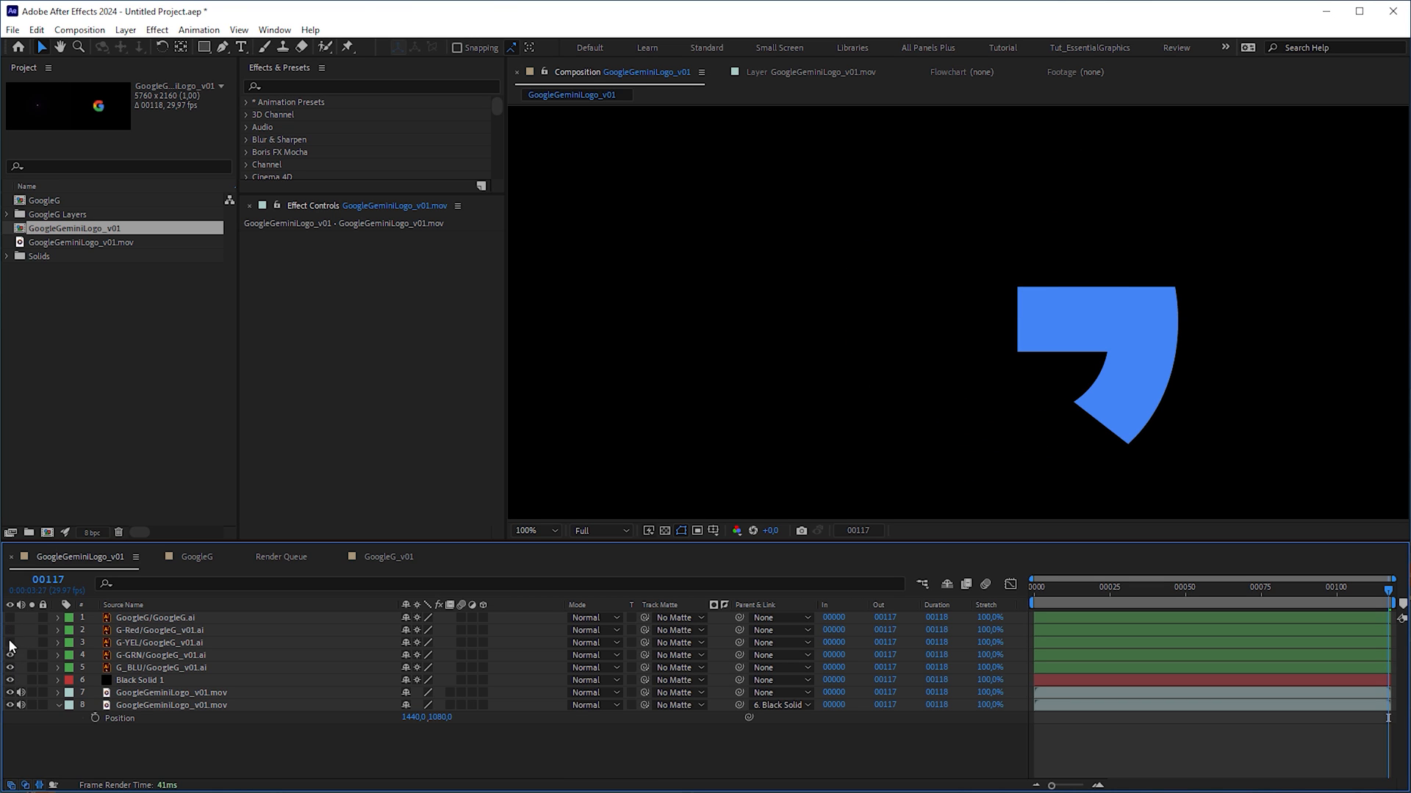
click(10, 656)
click(10, 632)
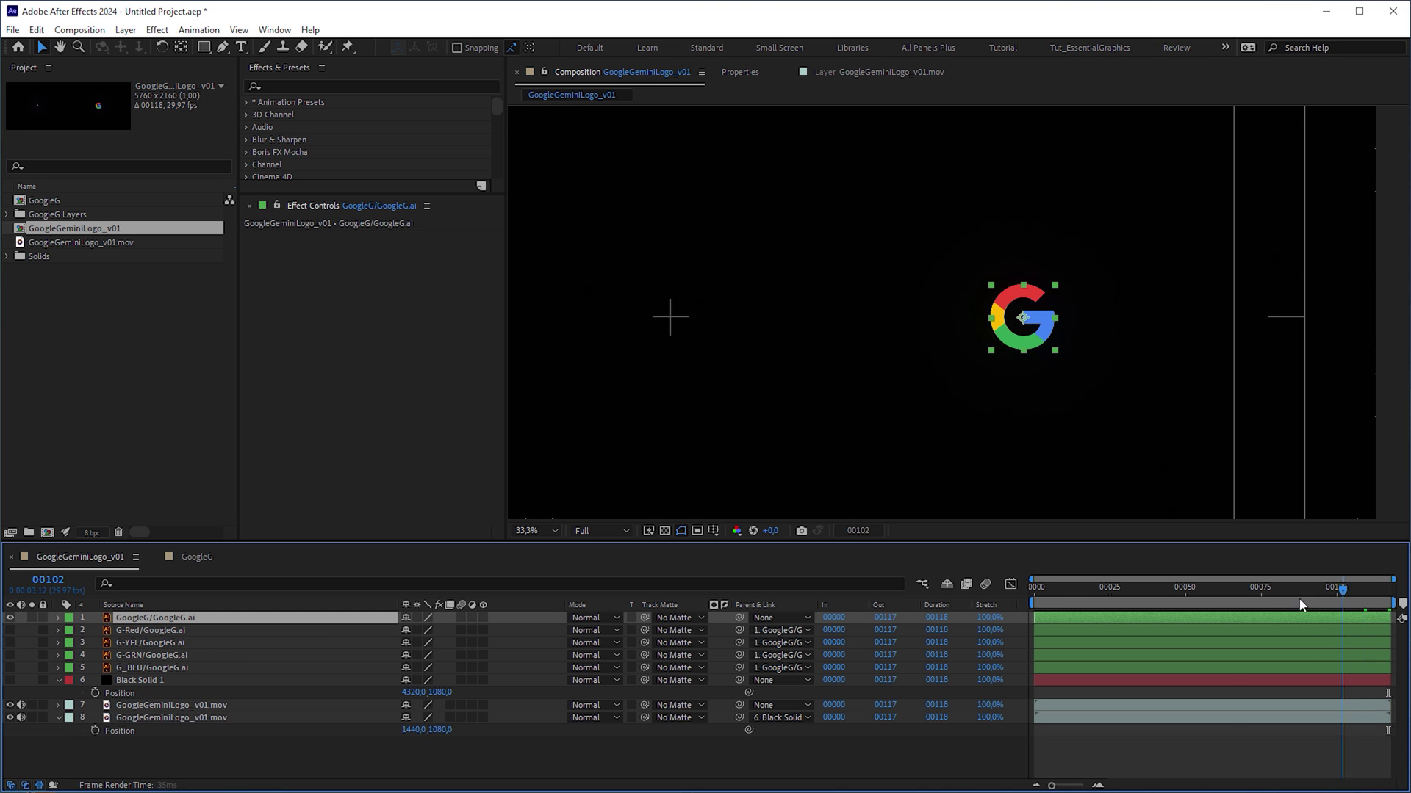
drag(1300, 605, 1113, 616)
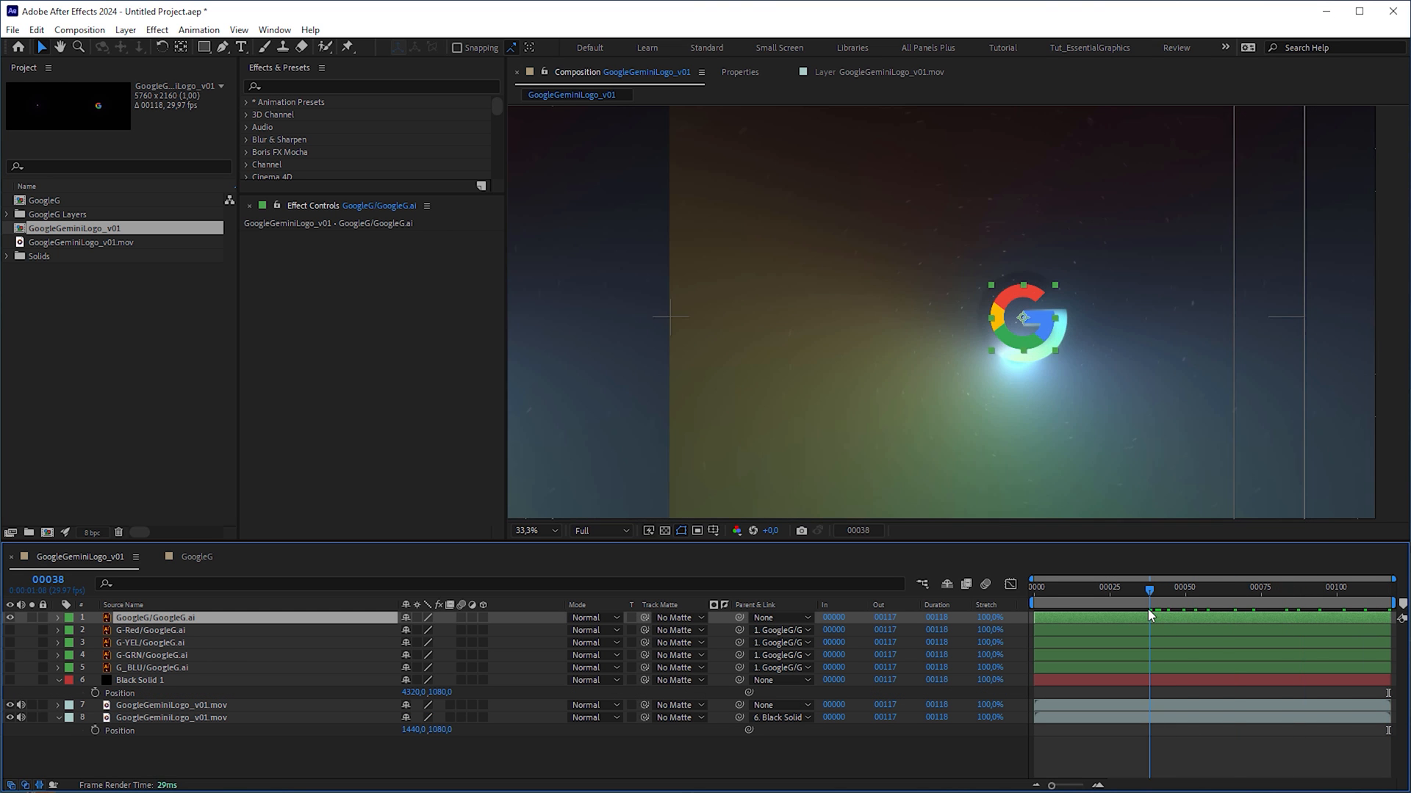
Keyframe the G's scale from 180% at the reveal start to 100% at the last frame and preview
drag(1114, 616, 1083, 616)
key(alt+shift+s)
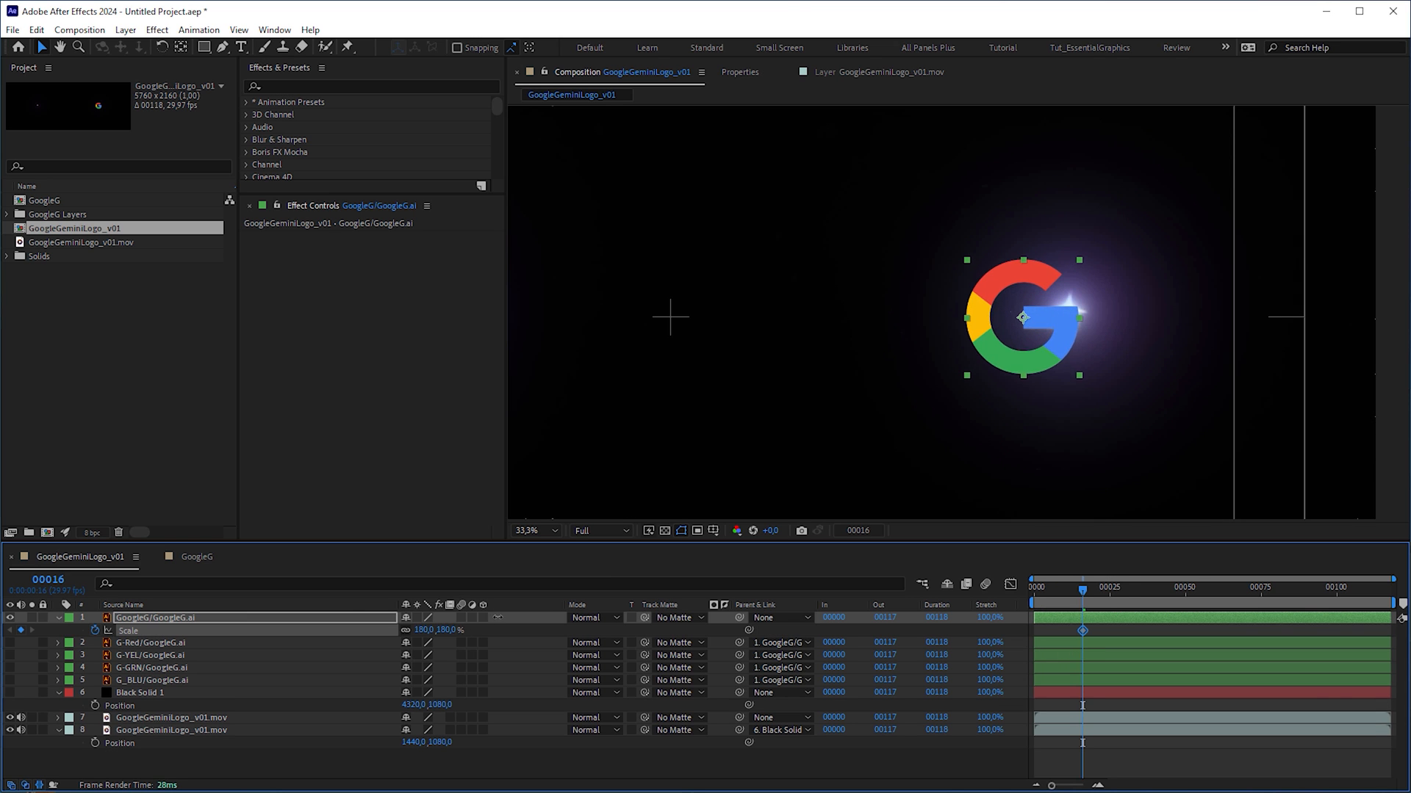
key(End)
click(435, 630)
text(100)
key(Return)
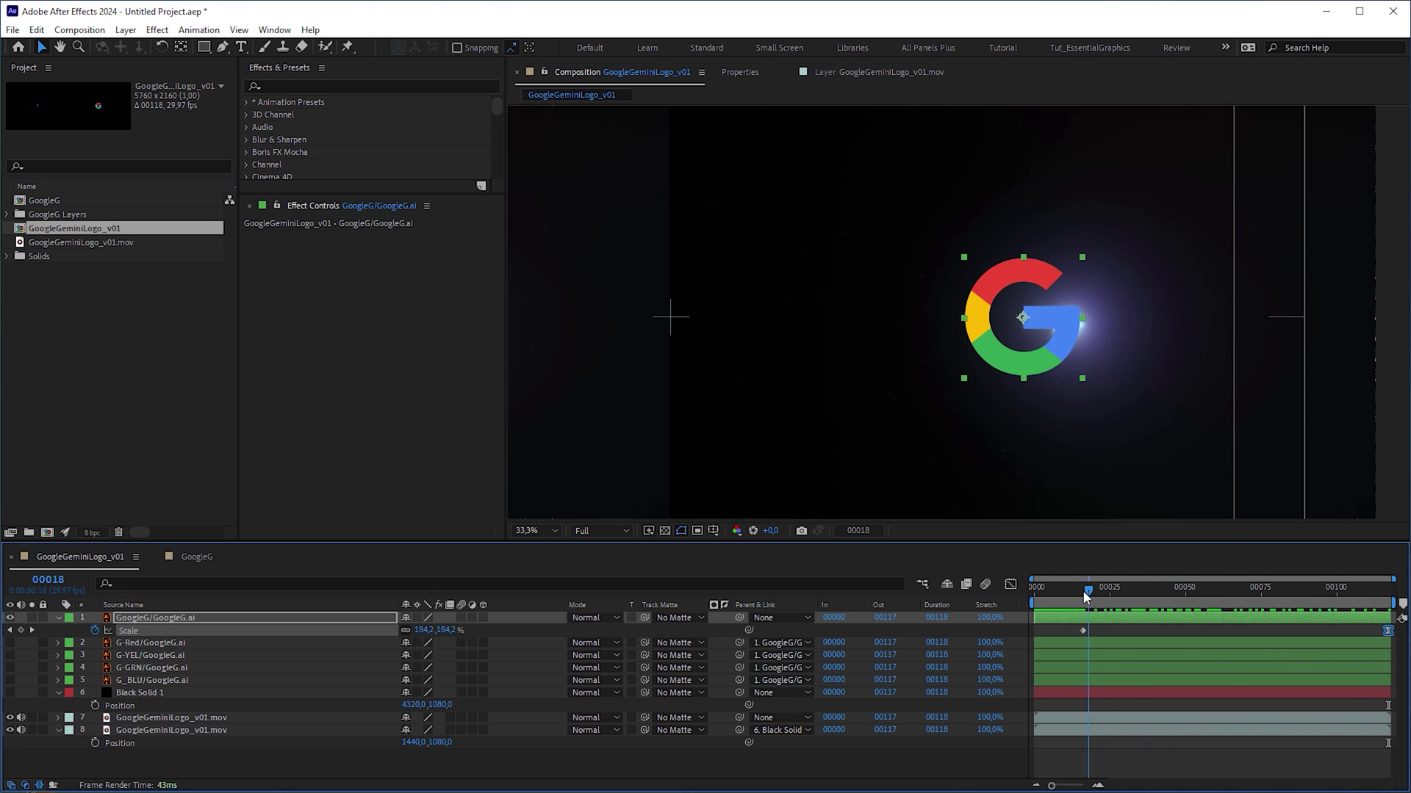
drag(1260, 609, 1021, 585)
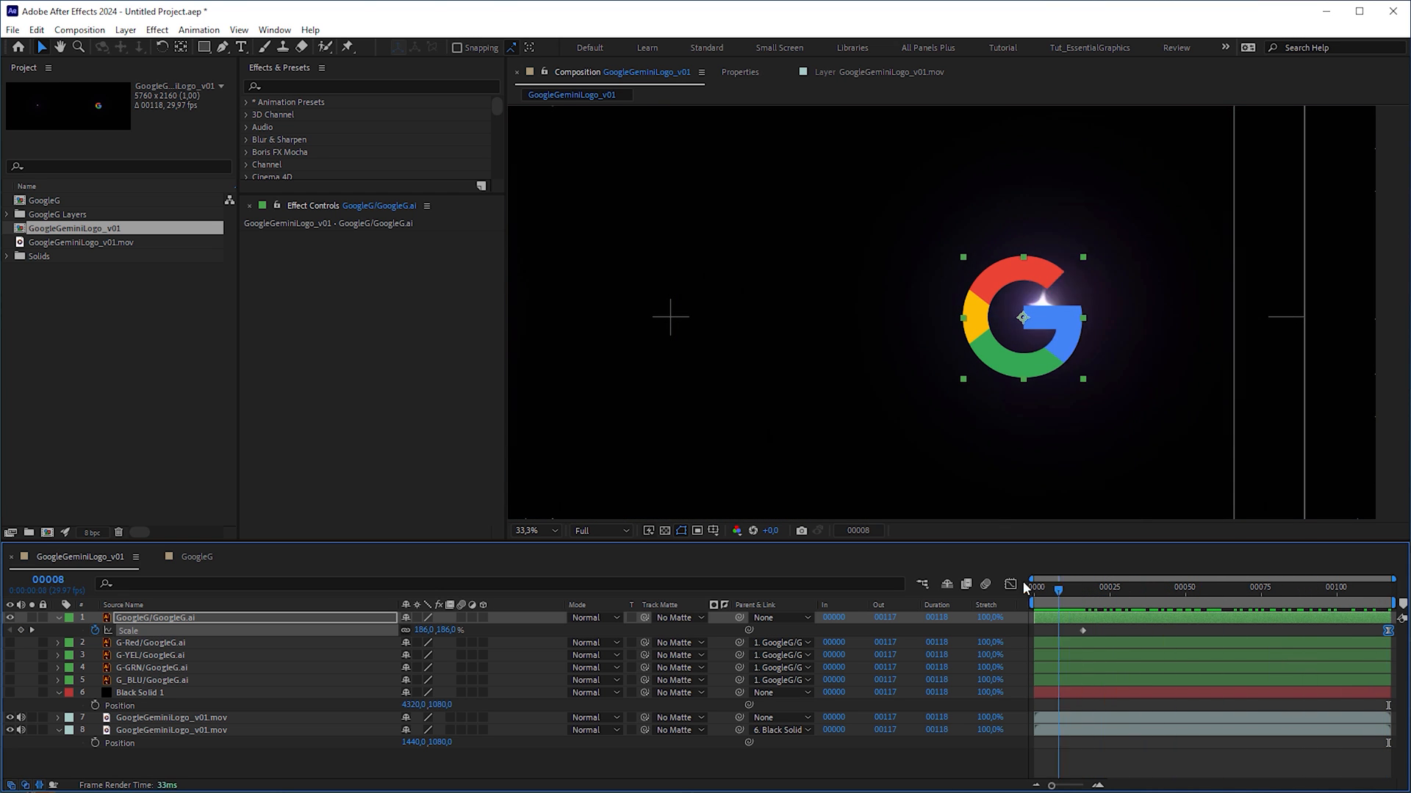
key(space)
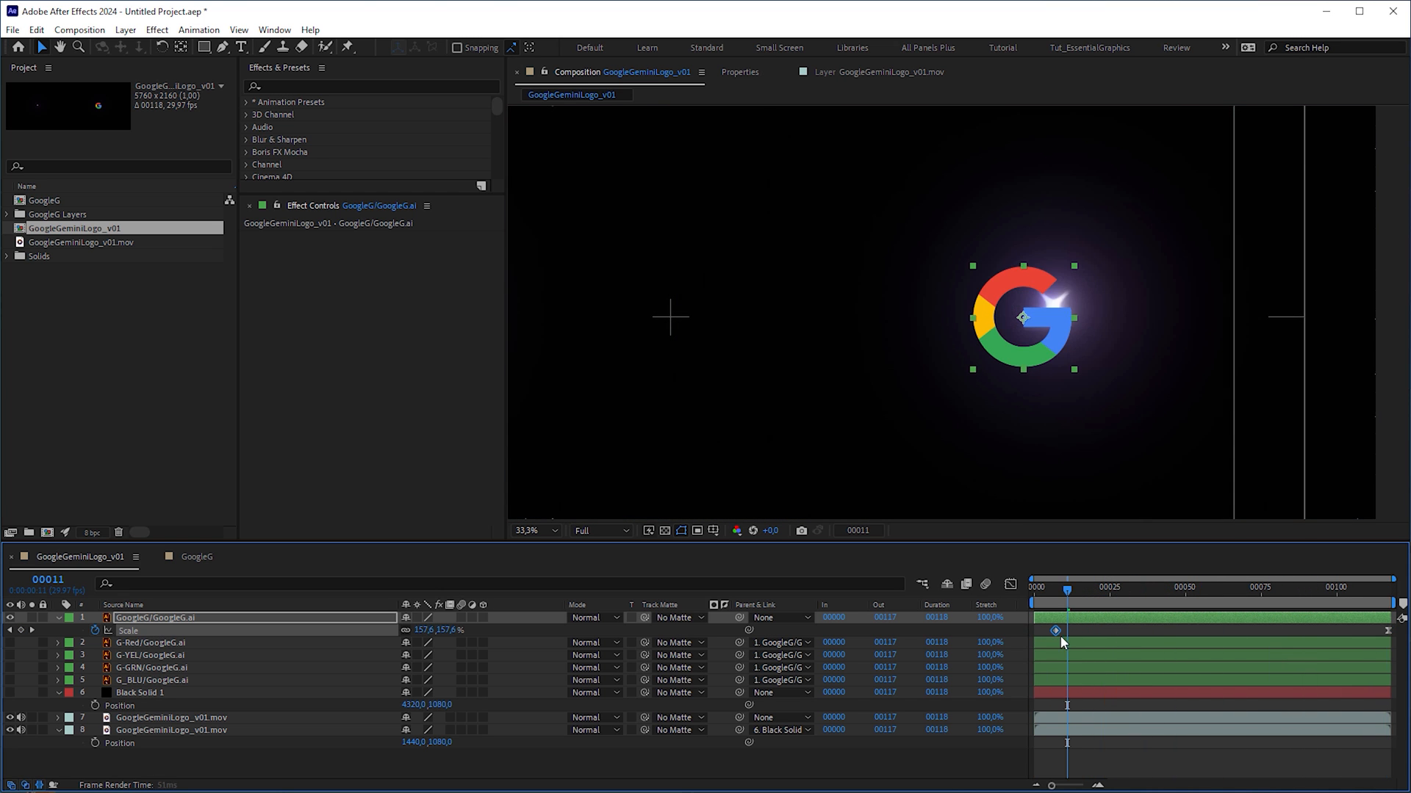
Move the end scale keyframe to frame 87 with 66.6% easing influence and preview beside the original
key(ctrl+shift+k)
text(66,666)
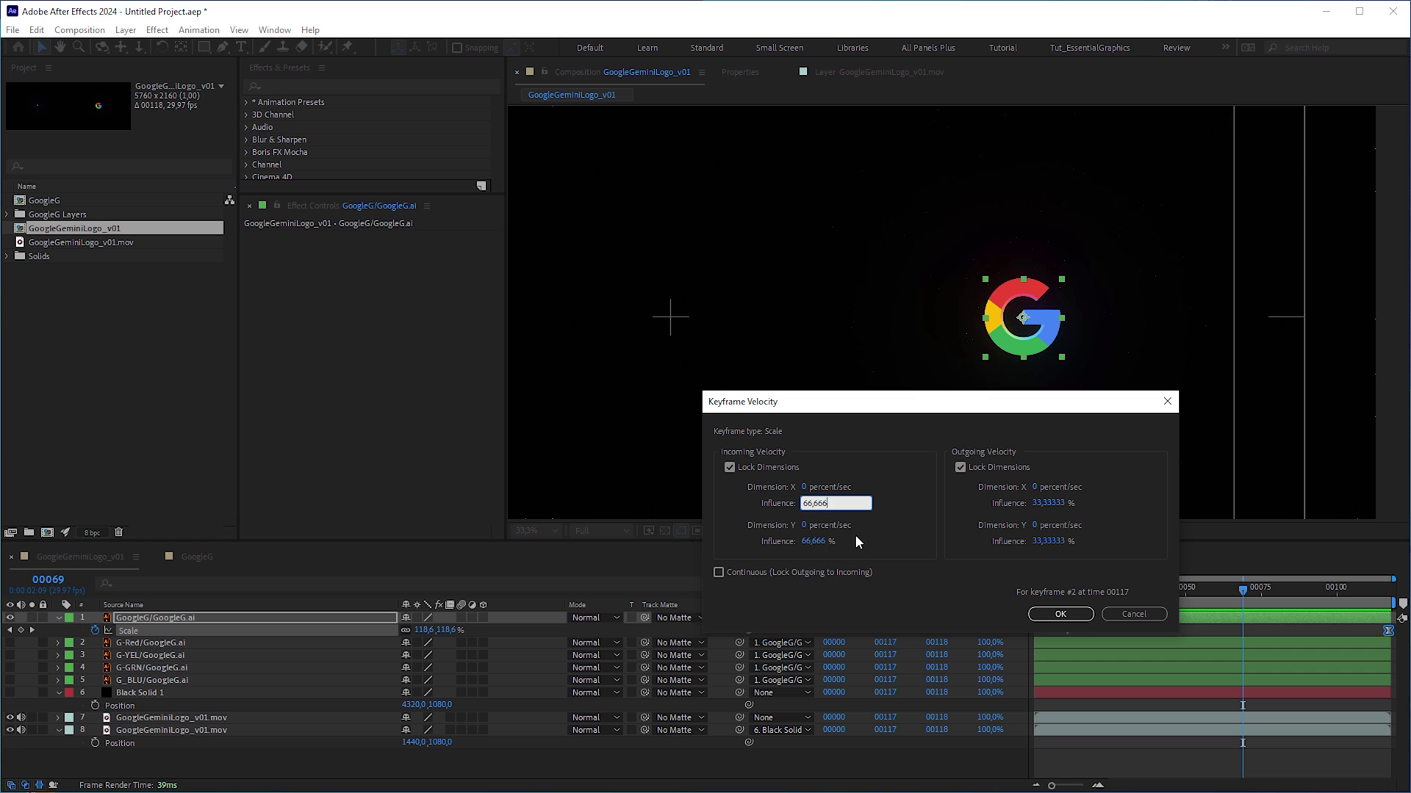
key(Return)
key(slash)
drag(1387, 631, 1299, 636)
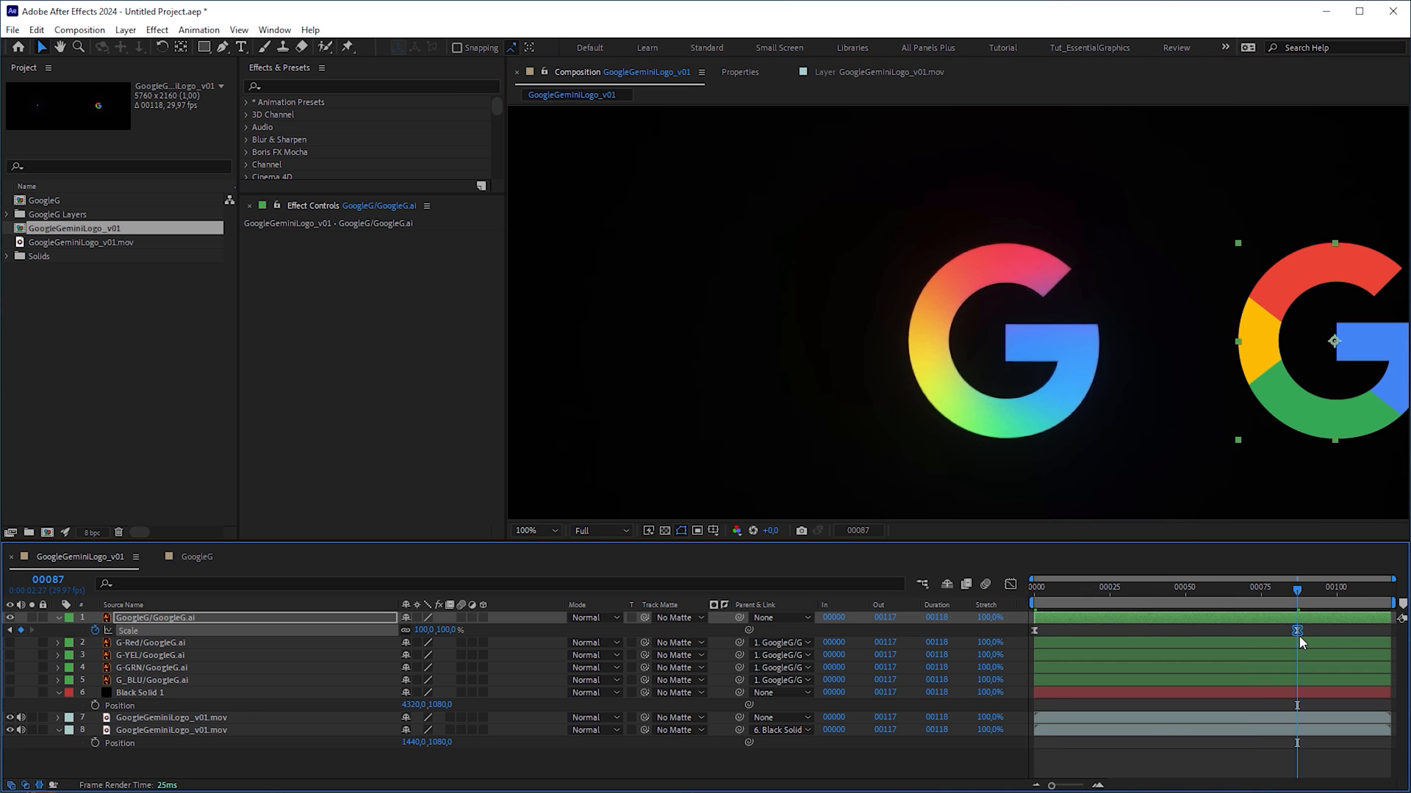
key(ctrl+shift+k)
text(66,6666)
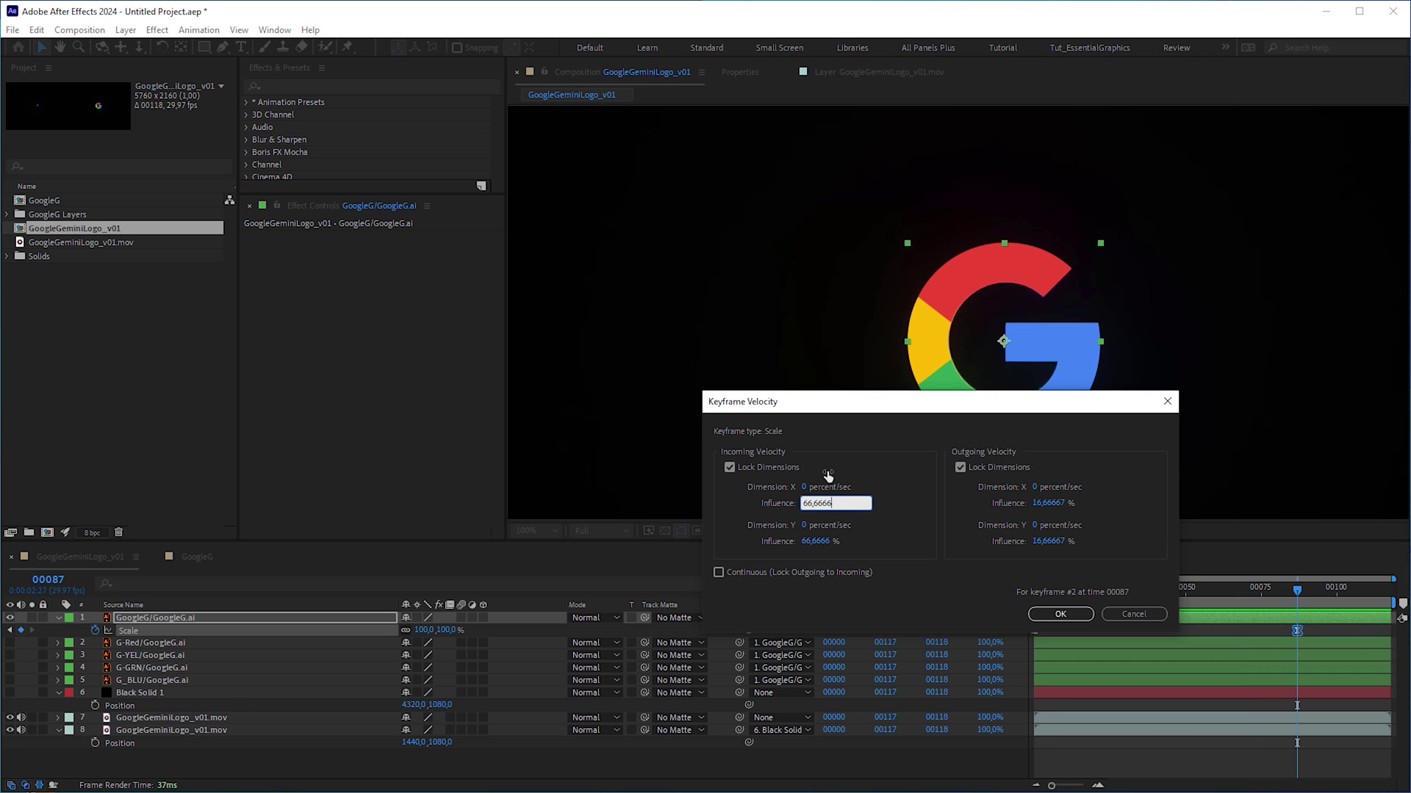
key(Return)
key(space)
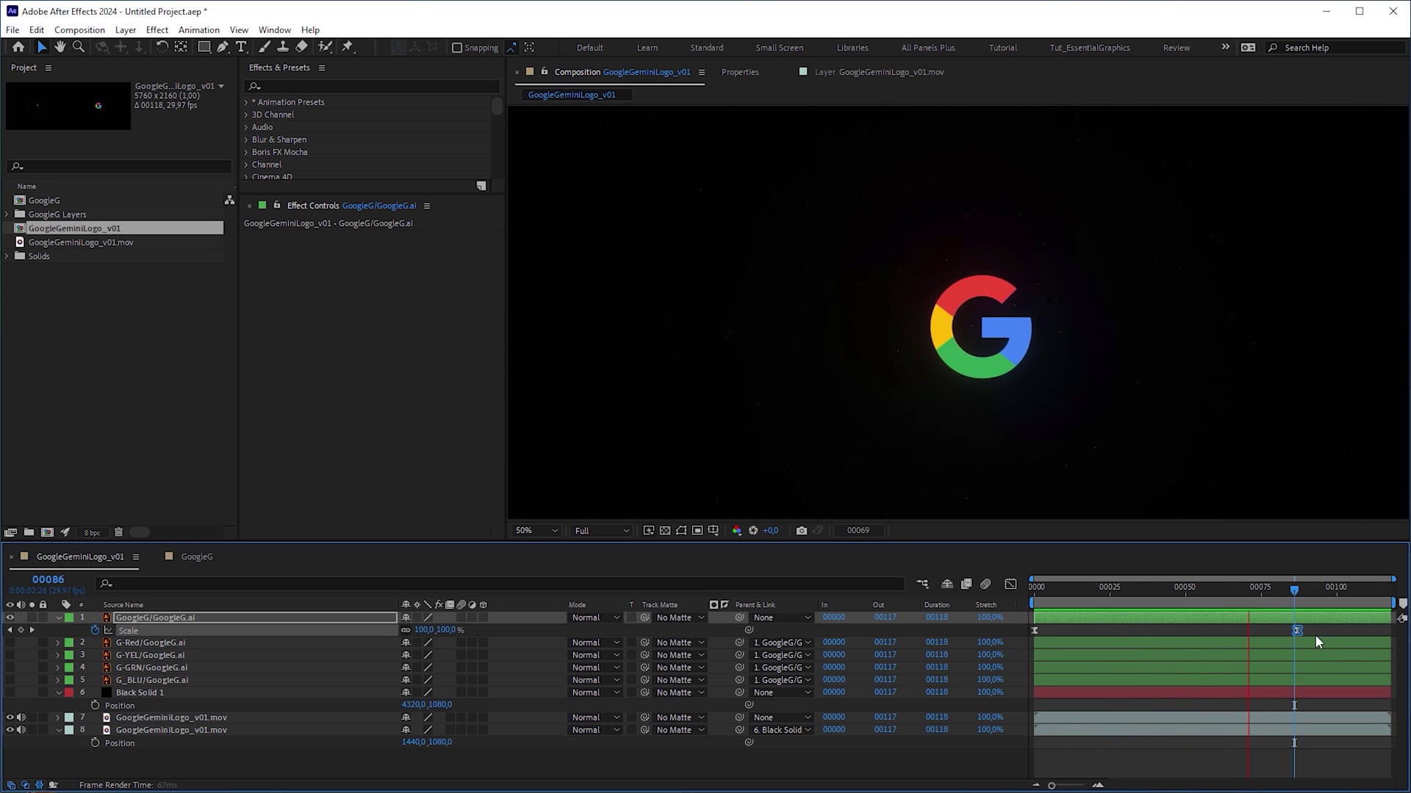
key(comma)
click(1233, 604)
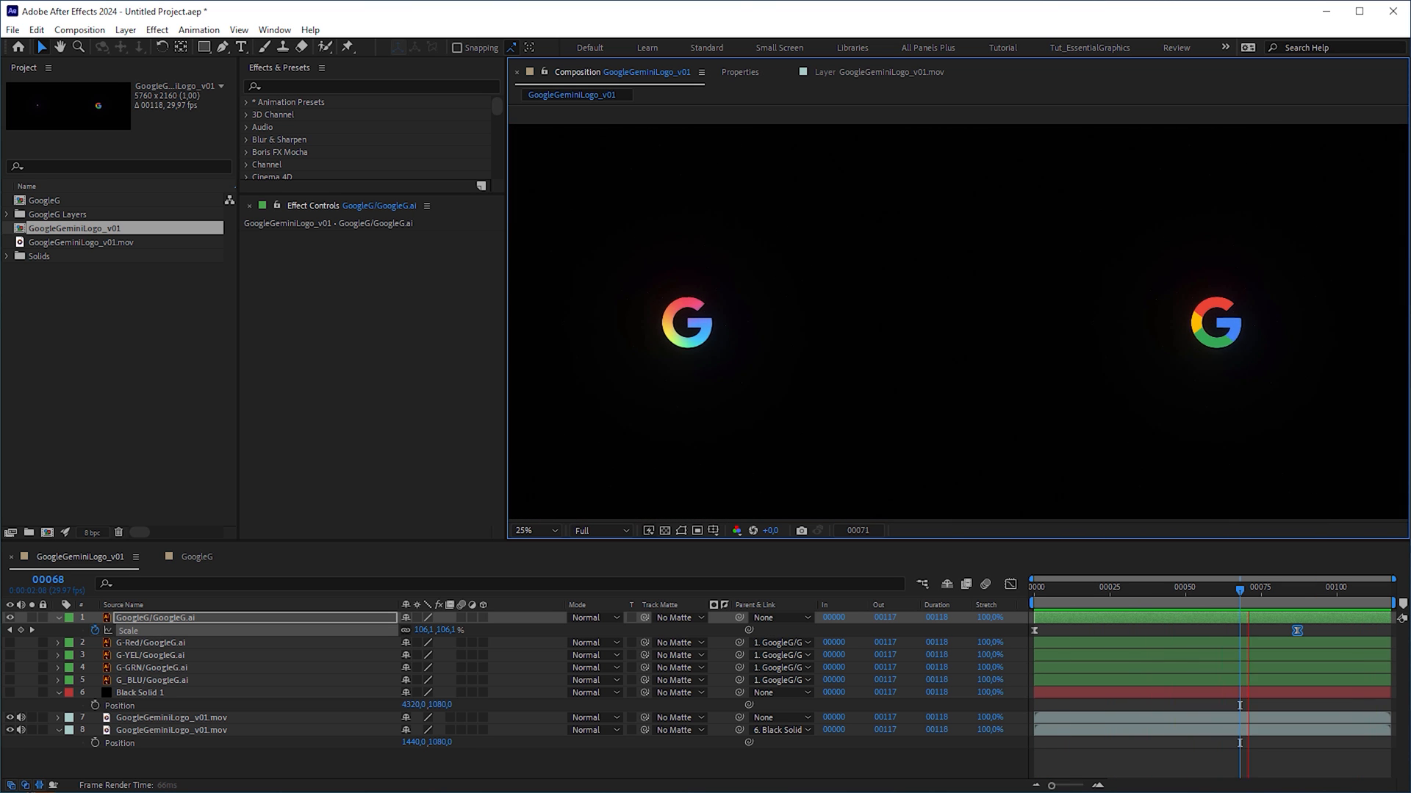
key(space)
Apply Fast Box Blur and CC Composite in Stencil Alpha mode to the G layer
click(301, 87)
text(fast)
scroll(590, 142, down, 1)
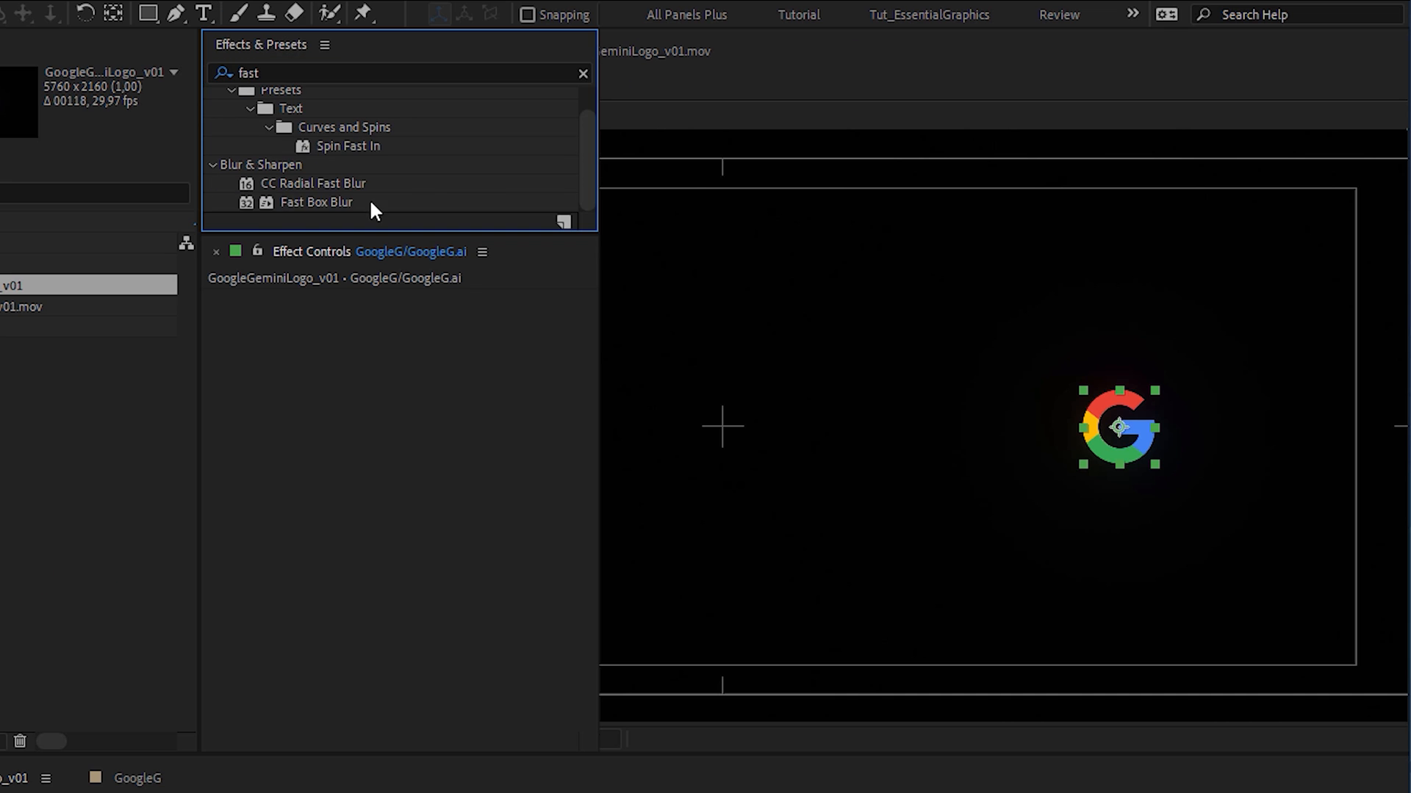
drag(398, 364, 399, 362)
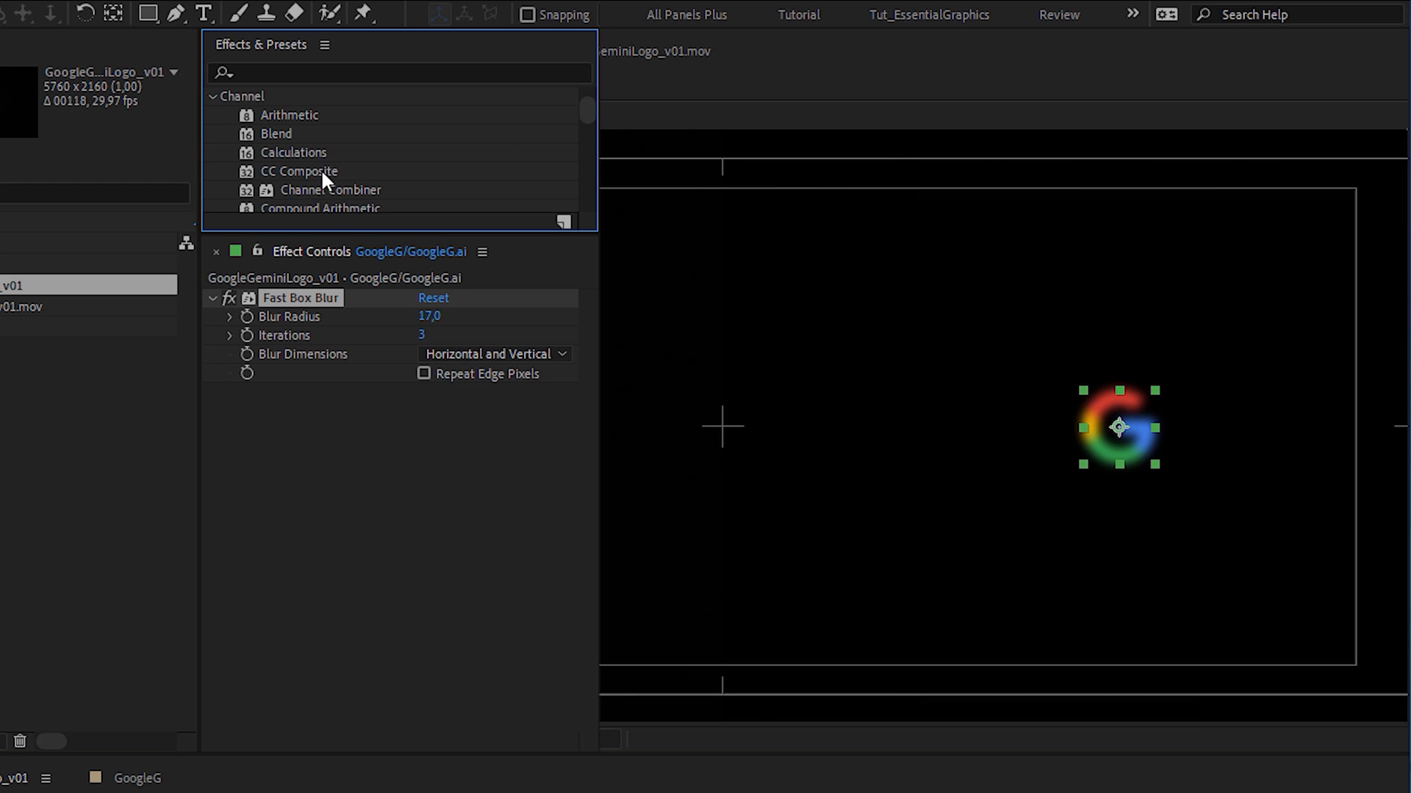
drag(321, 169, 334, 327)
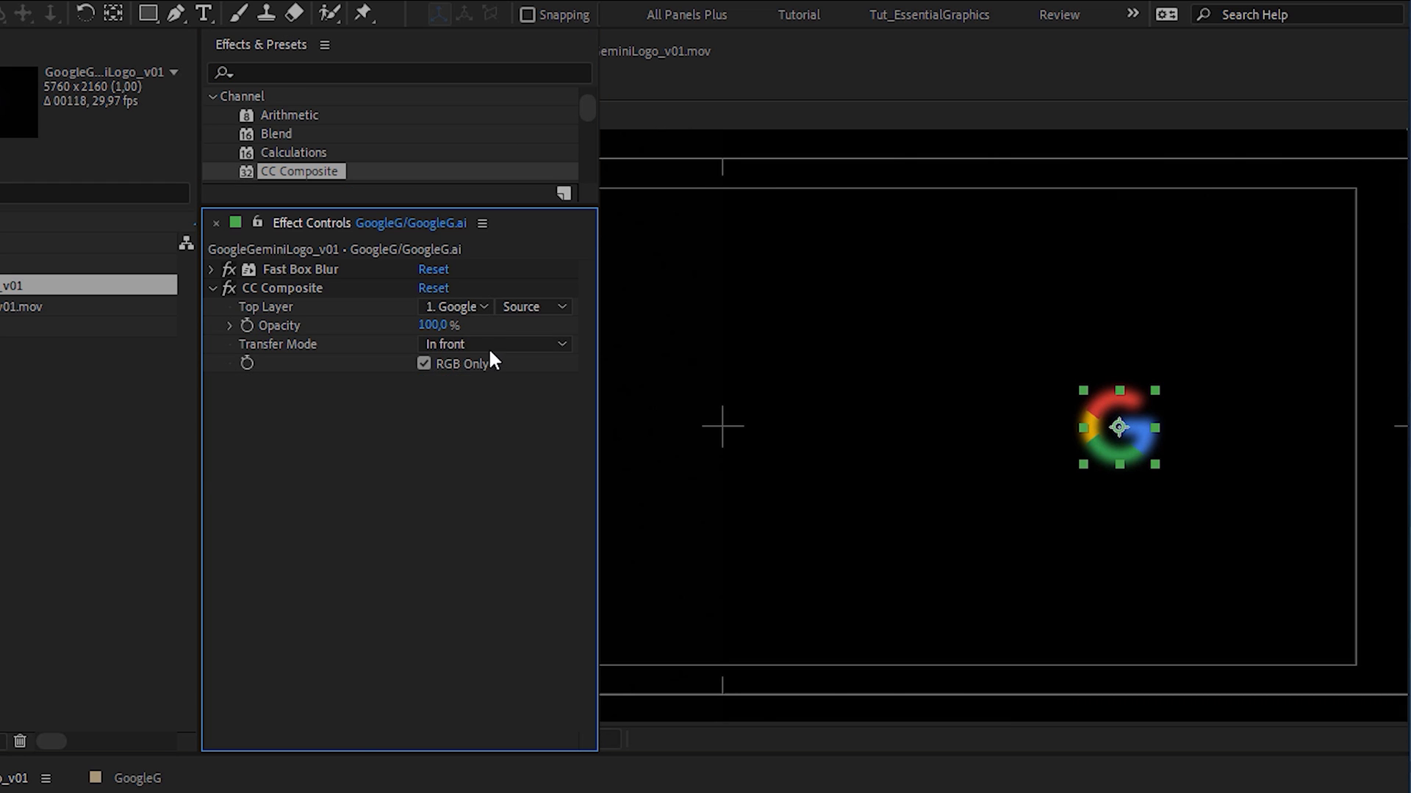
click(489, 344)
click(485, 788)
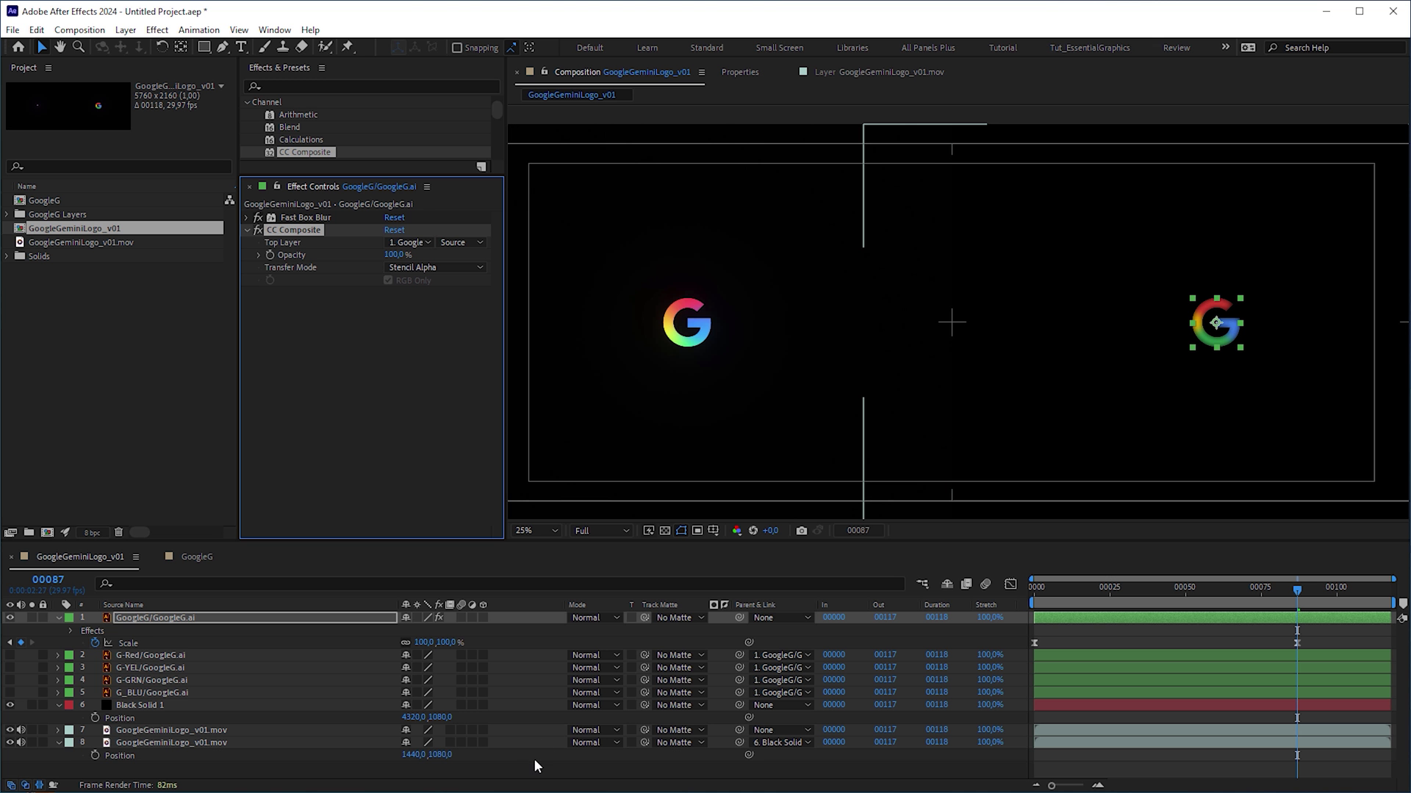
click(535, 756)
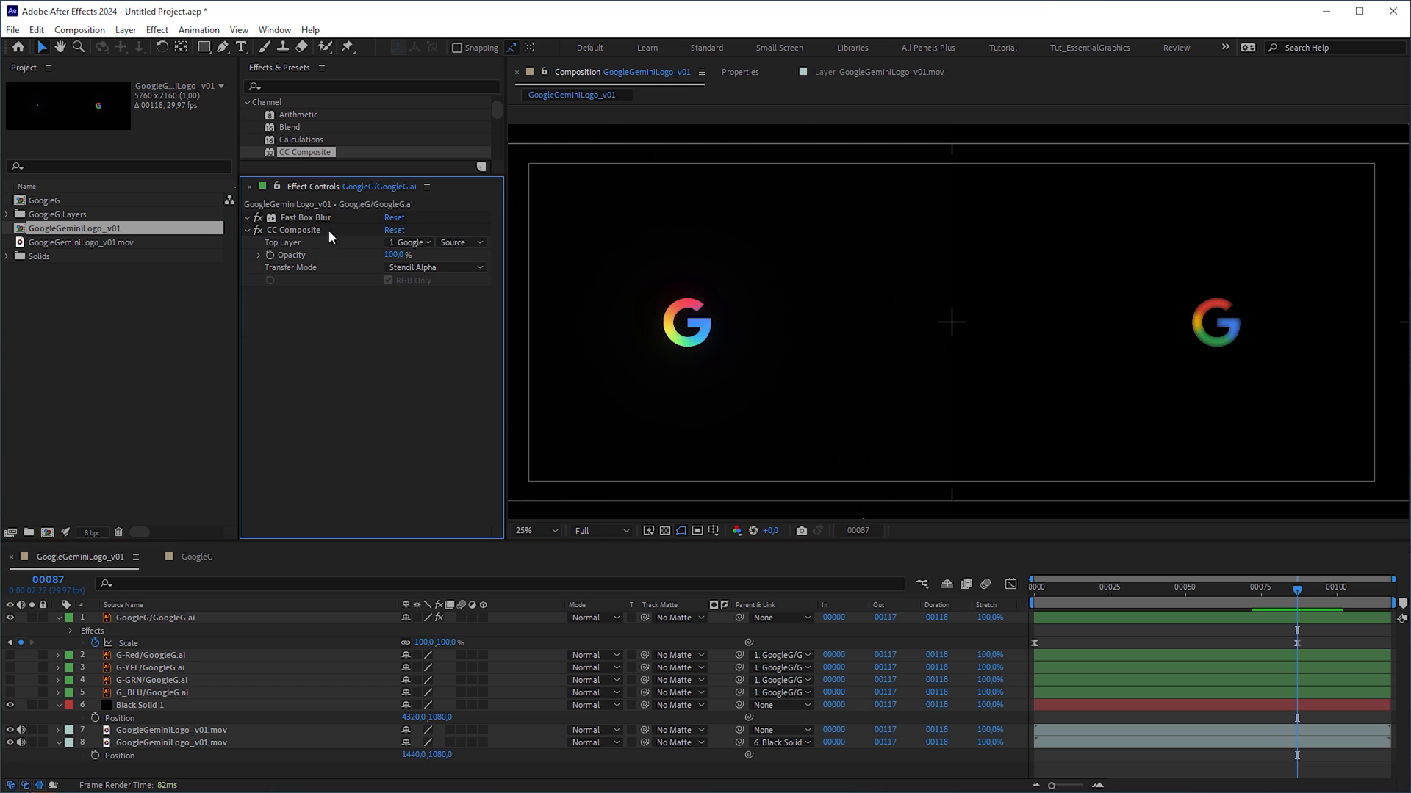
Raise the Fast Box Blur radius to 56 with Repeat Edge Pixels on
click(250, 217)
drag(386, 229, 392, 230)
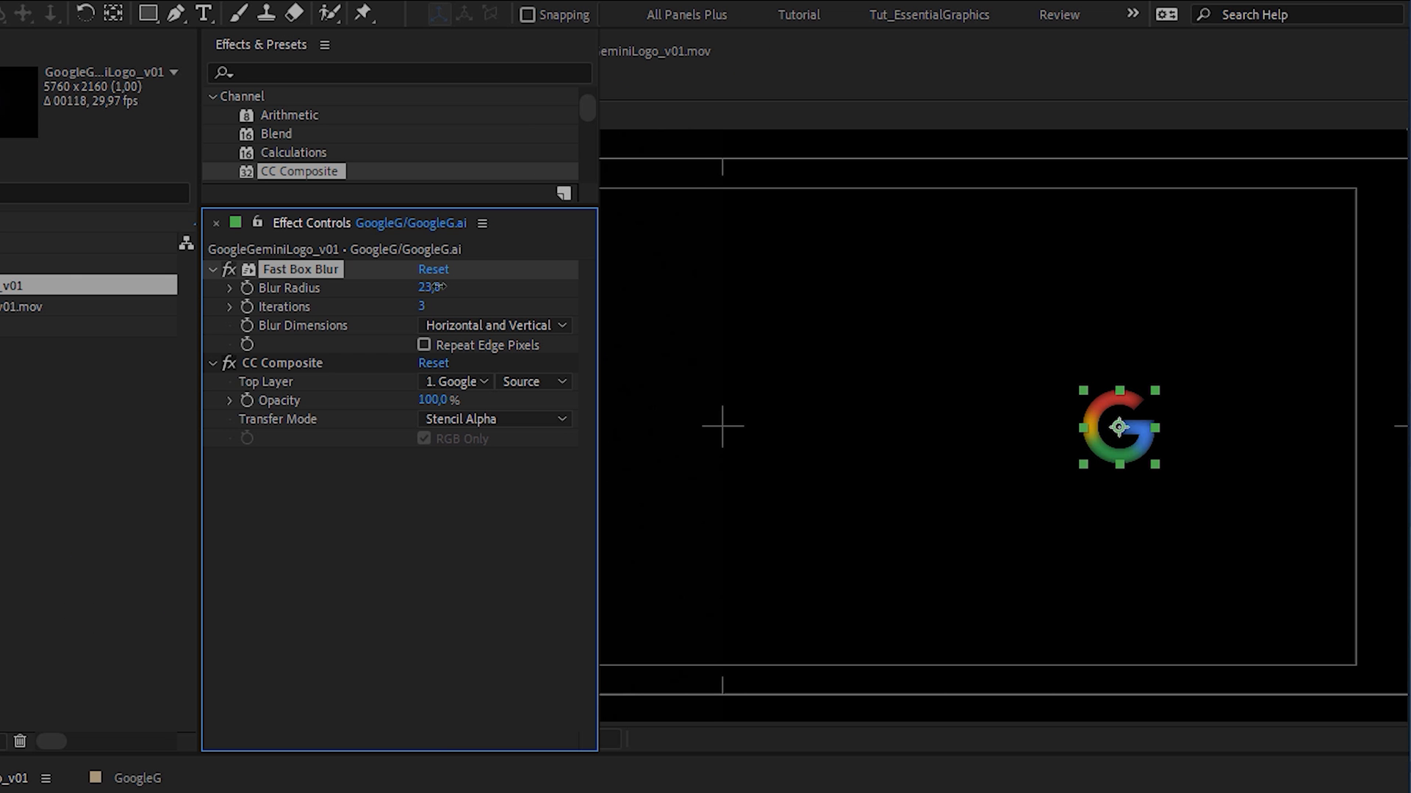
click(424, 346)
drag(431, 287, 461, 282)
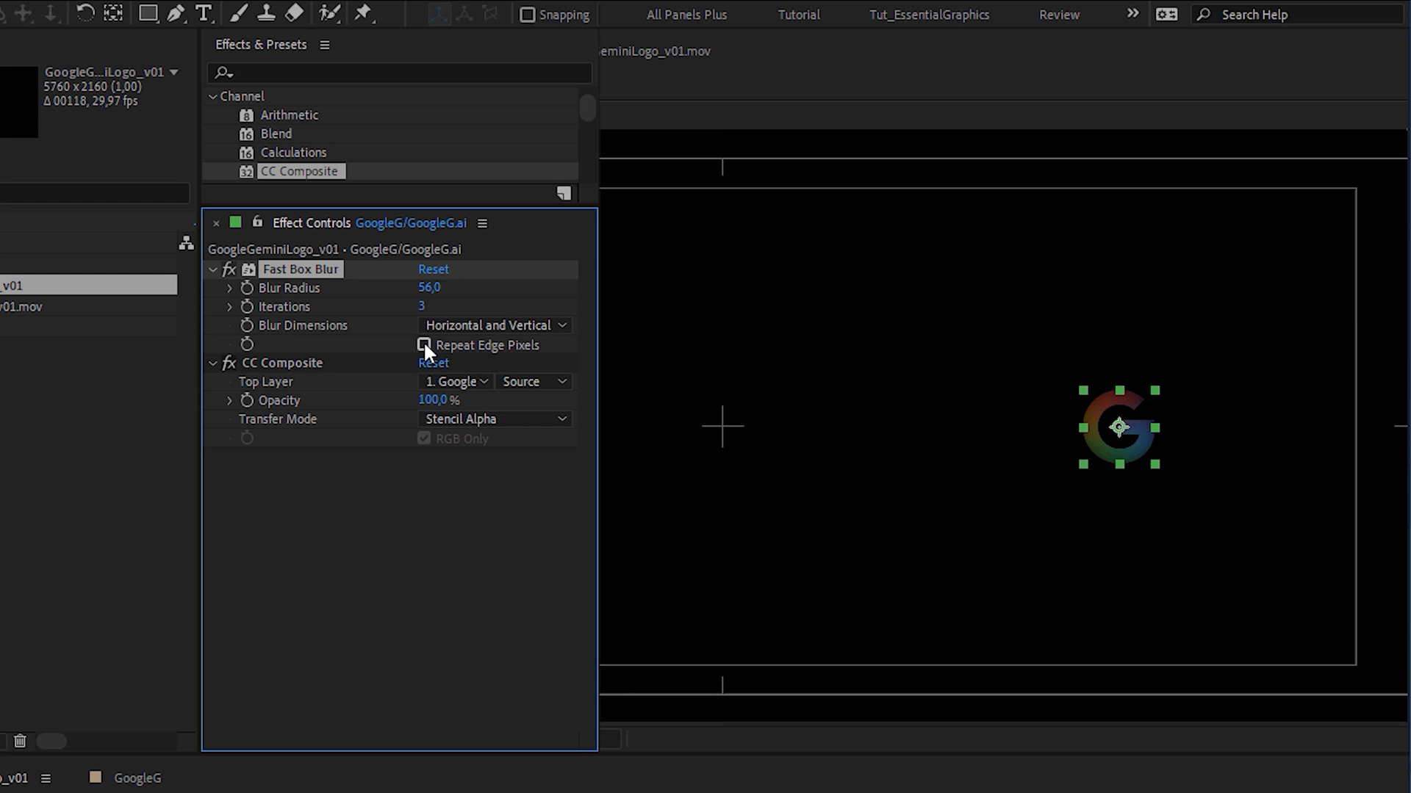
Apply Curves on the Alpha channel and steepen it to harden the G's blurred edges
click(332, 73)
text(curv)
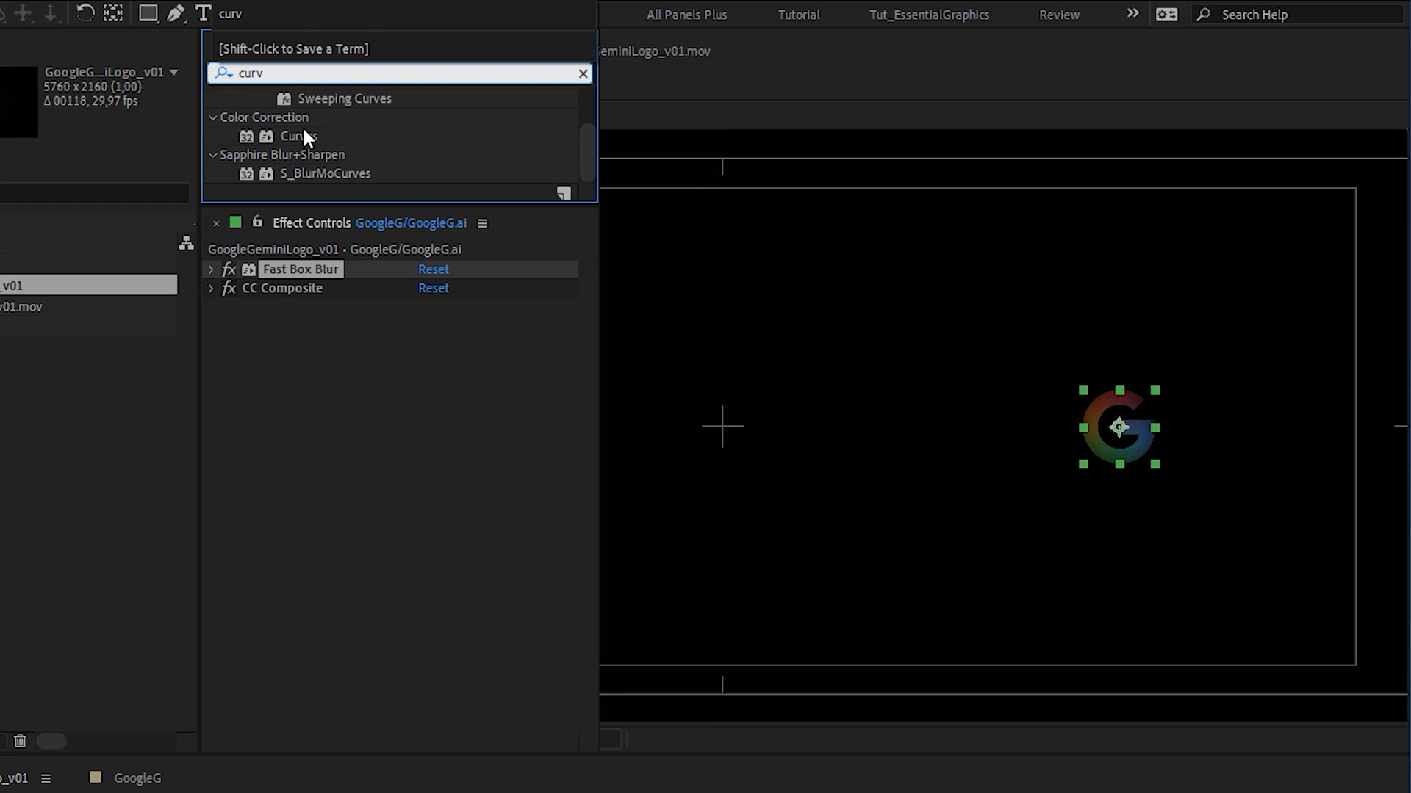
drag(299, 136, 380, 499)
click(485, 326)
click(474, 446)
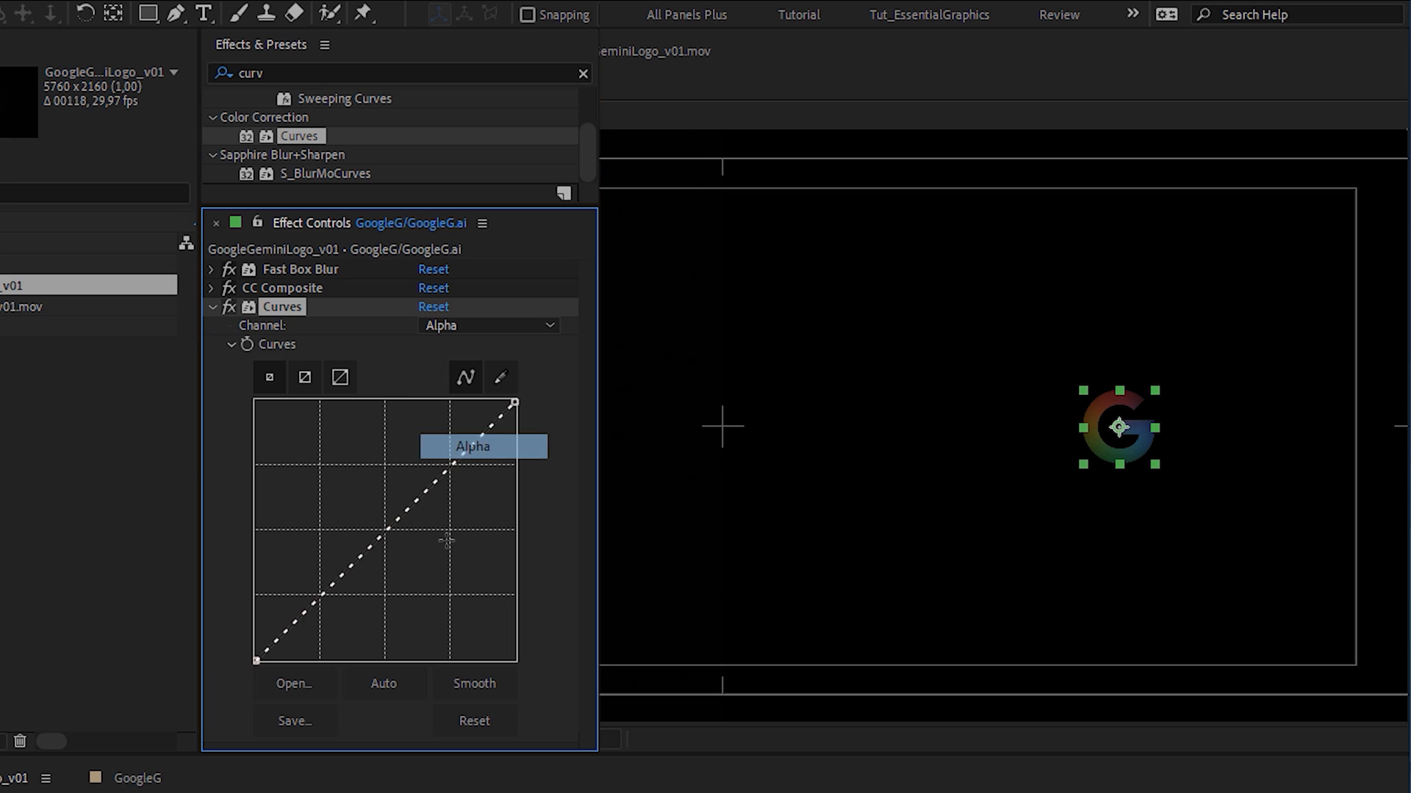
drag(513, 404, 357, 350)
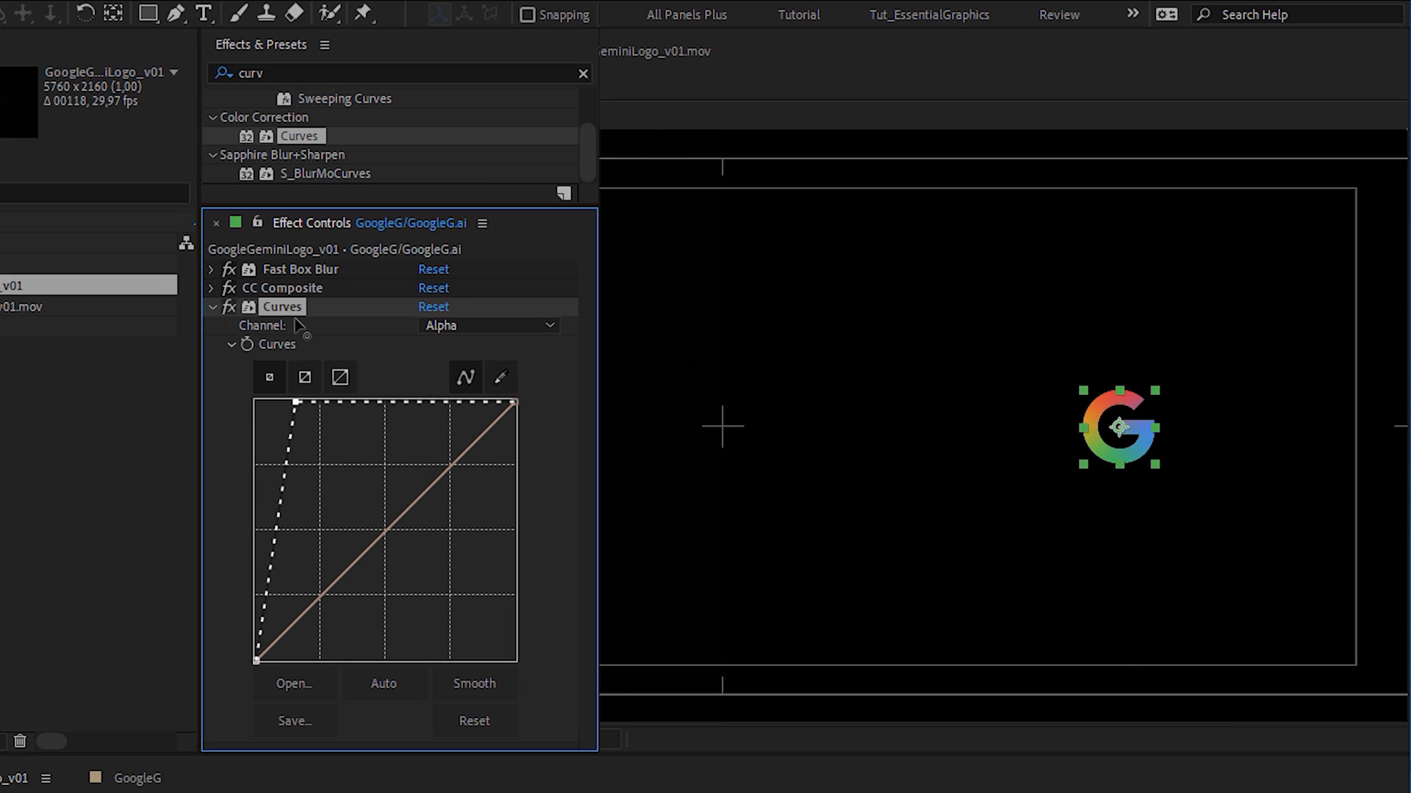
Collapse Curves and add a Lumetri Color grade to the logo layer
click(211, 307)
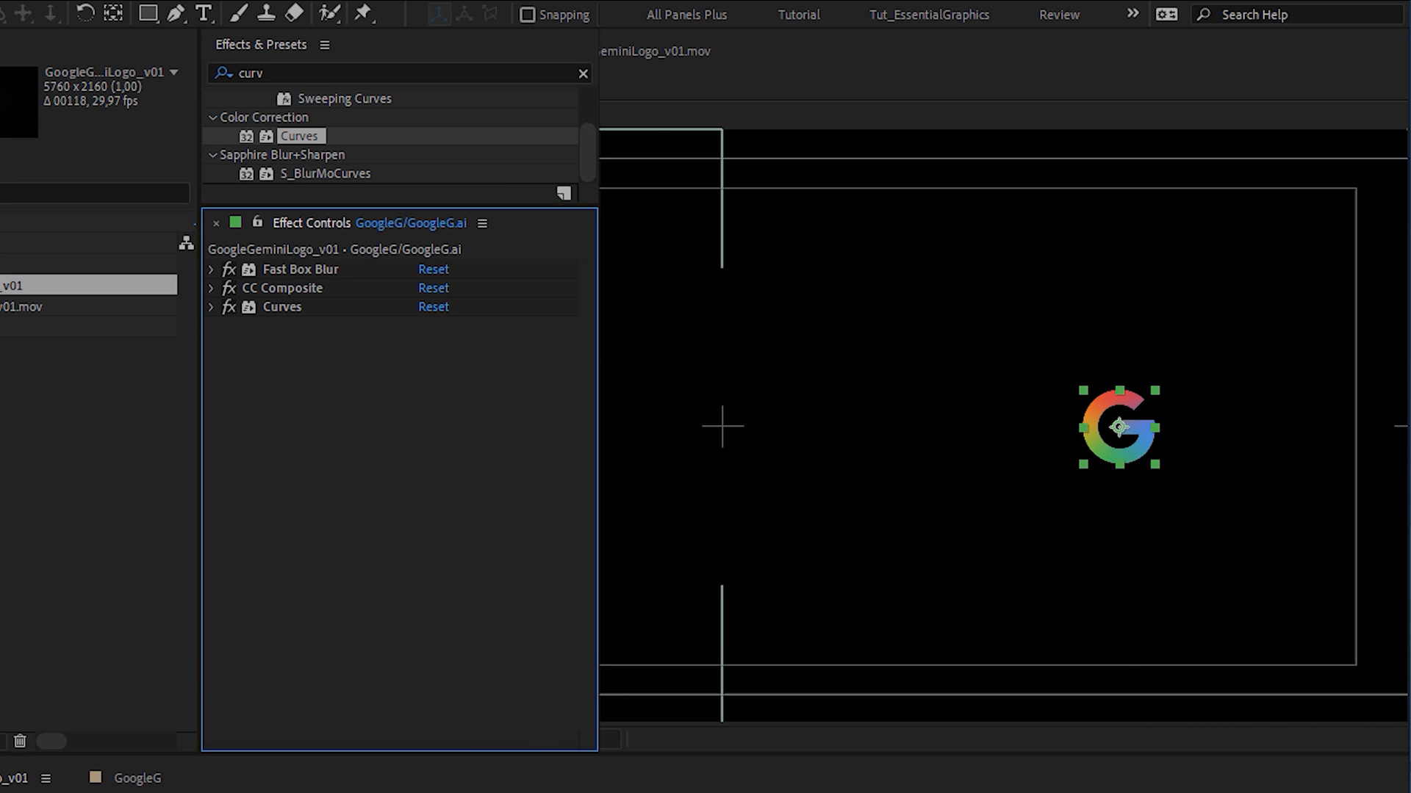
click(324, 72)
text(lume)
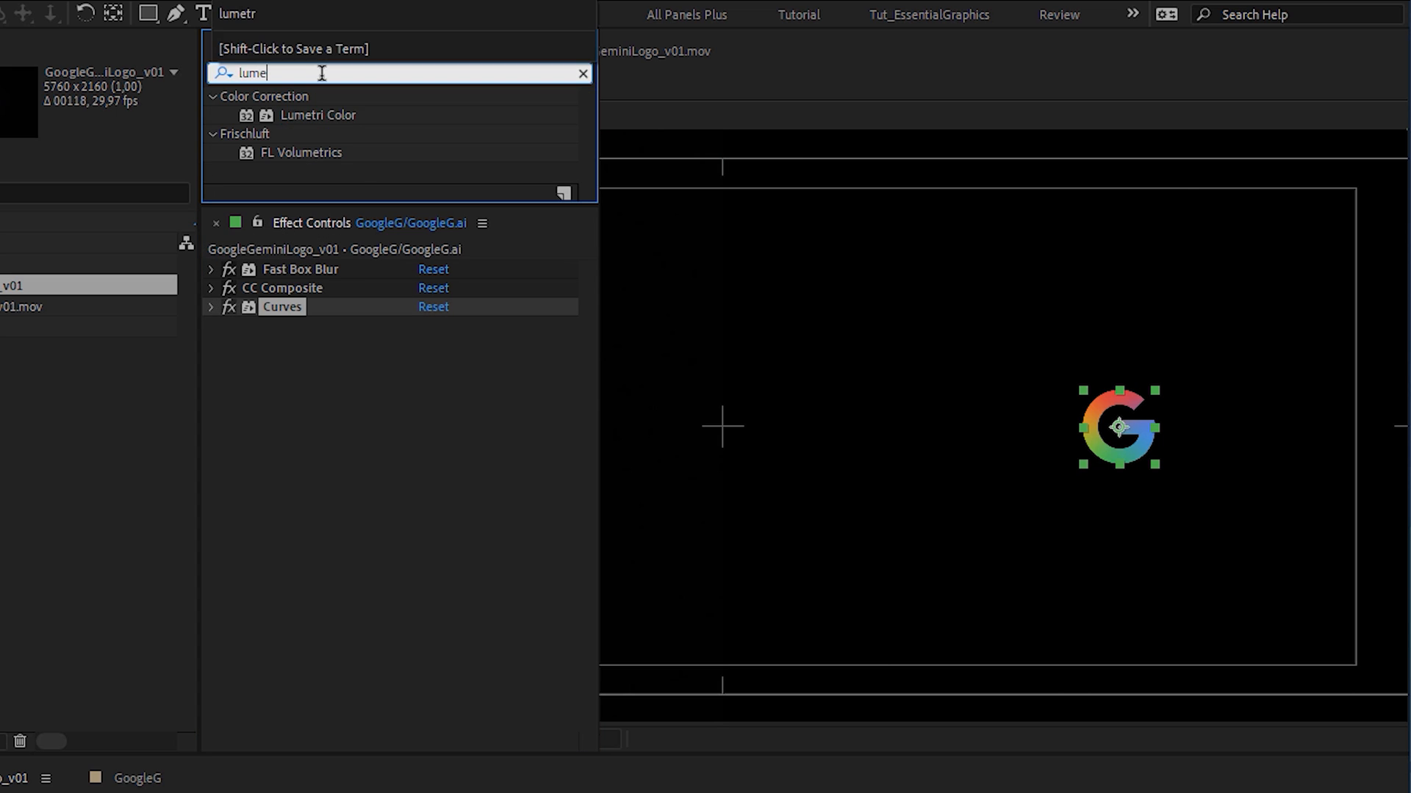
drag(428, 476, 296, 449)
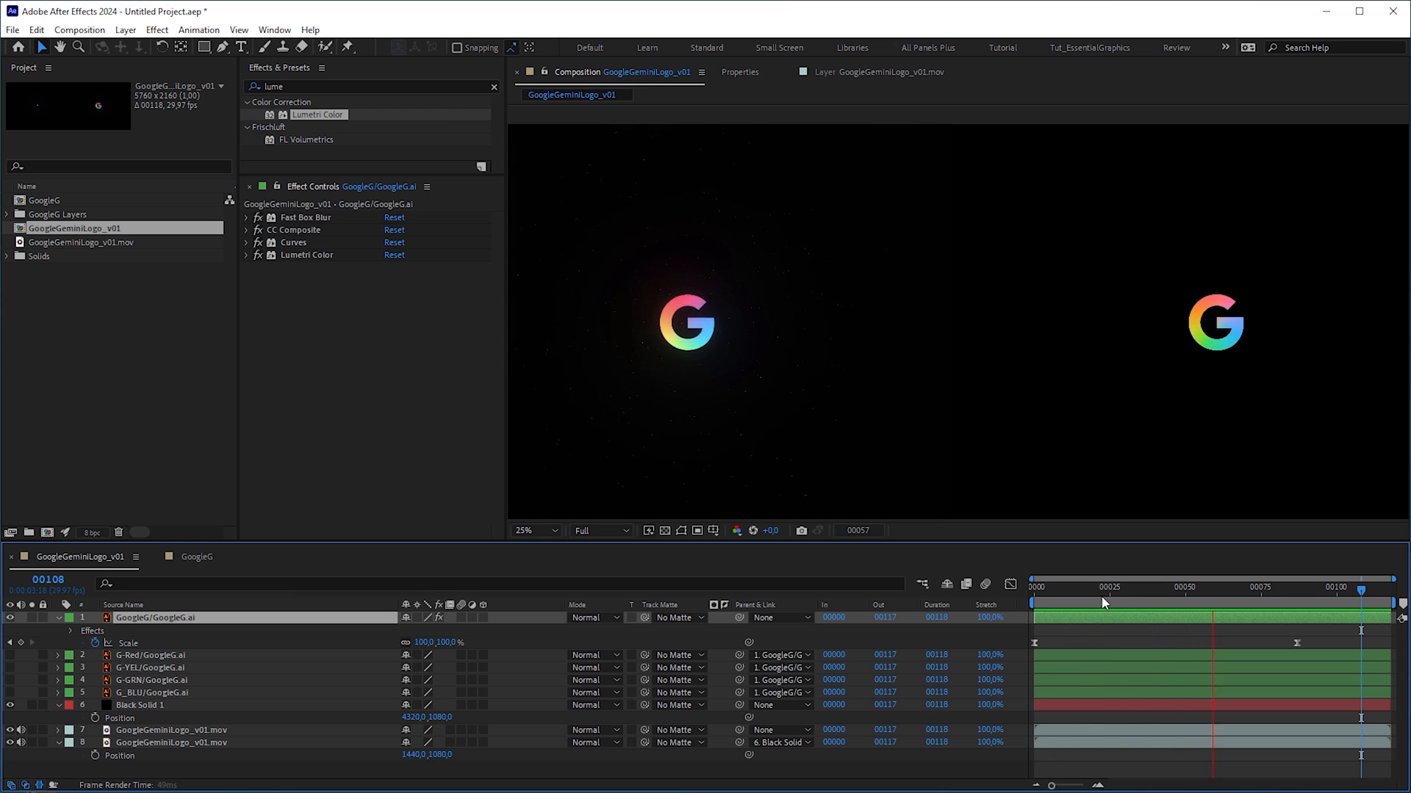
Duplicate Black Solid 1 and move the copy to the top of the layer stack
drag(1110, 603, 1248, 603)
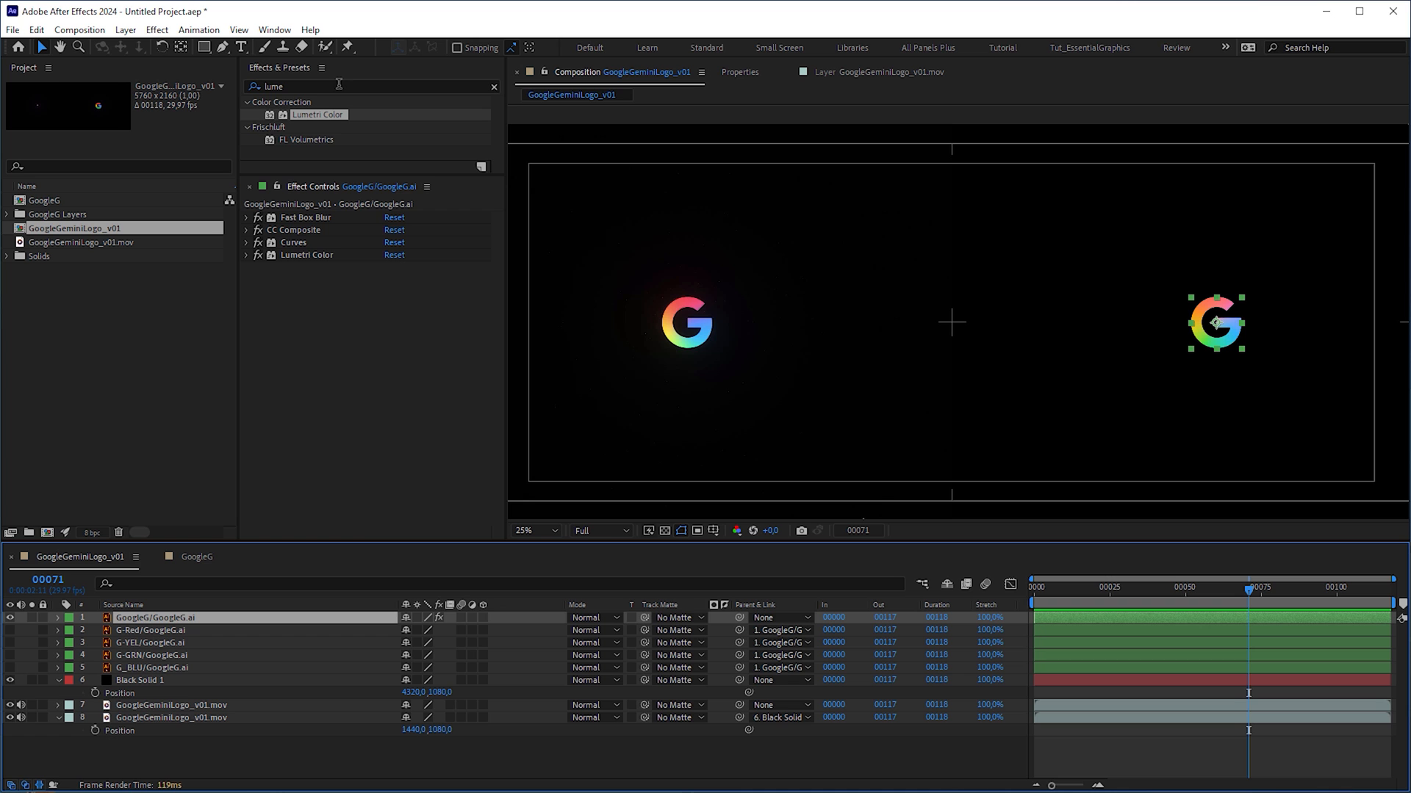
click(157, 680)
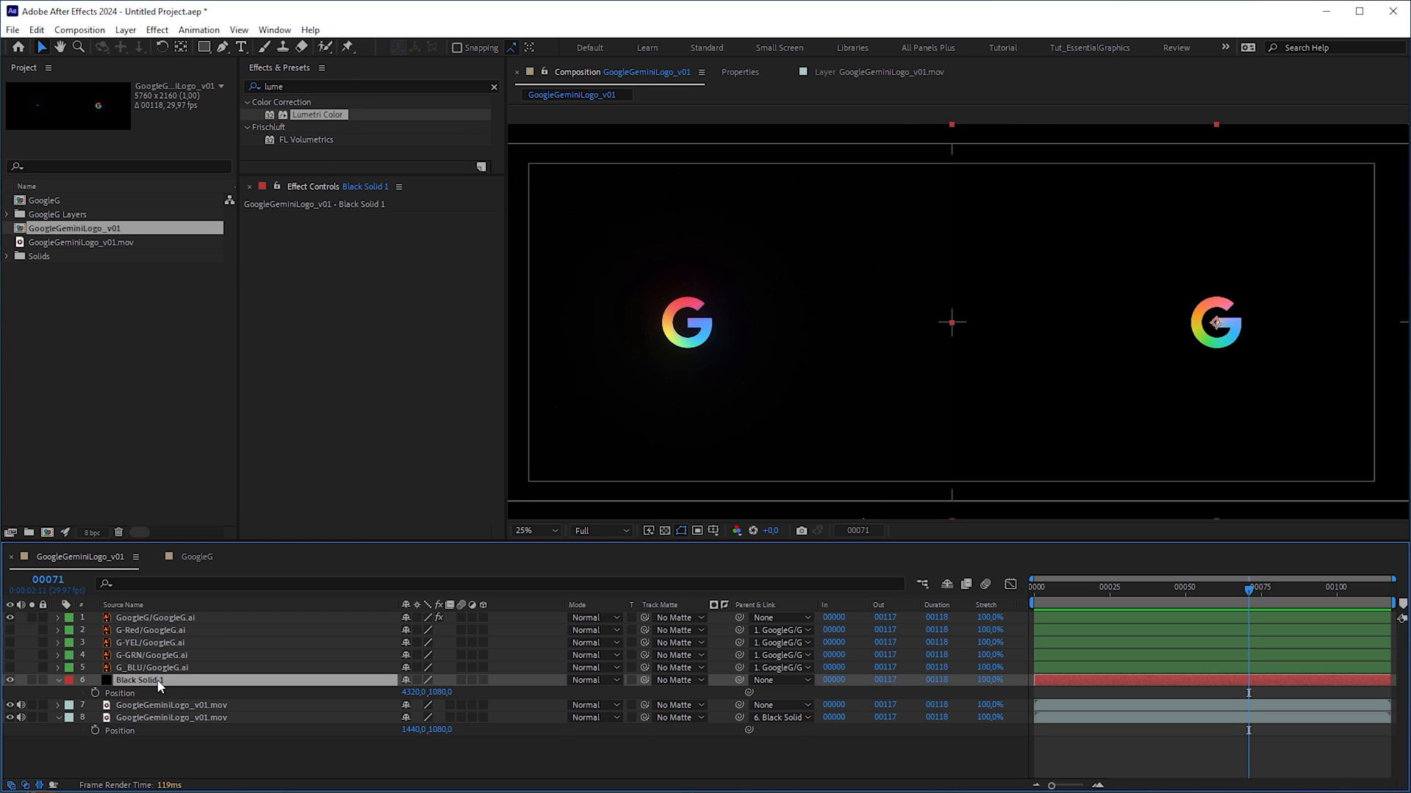
key(ctrl+d)
drag(160, 680, 177, 612)
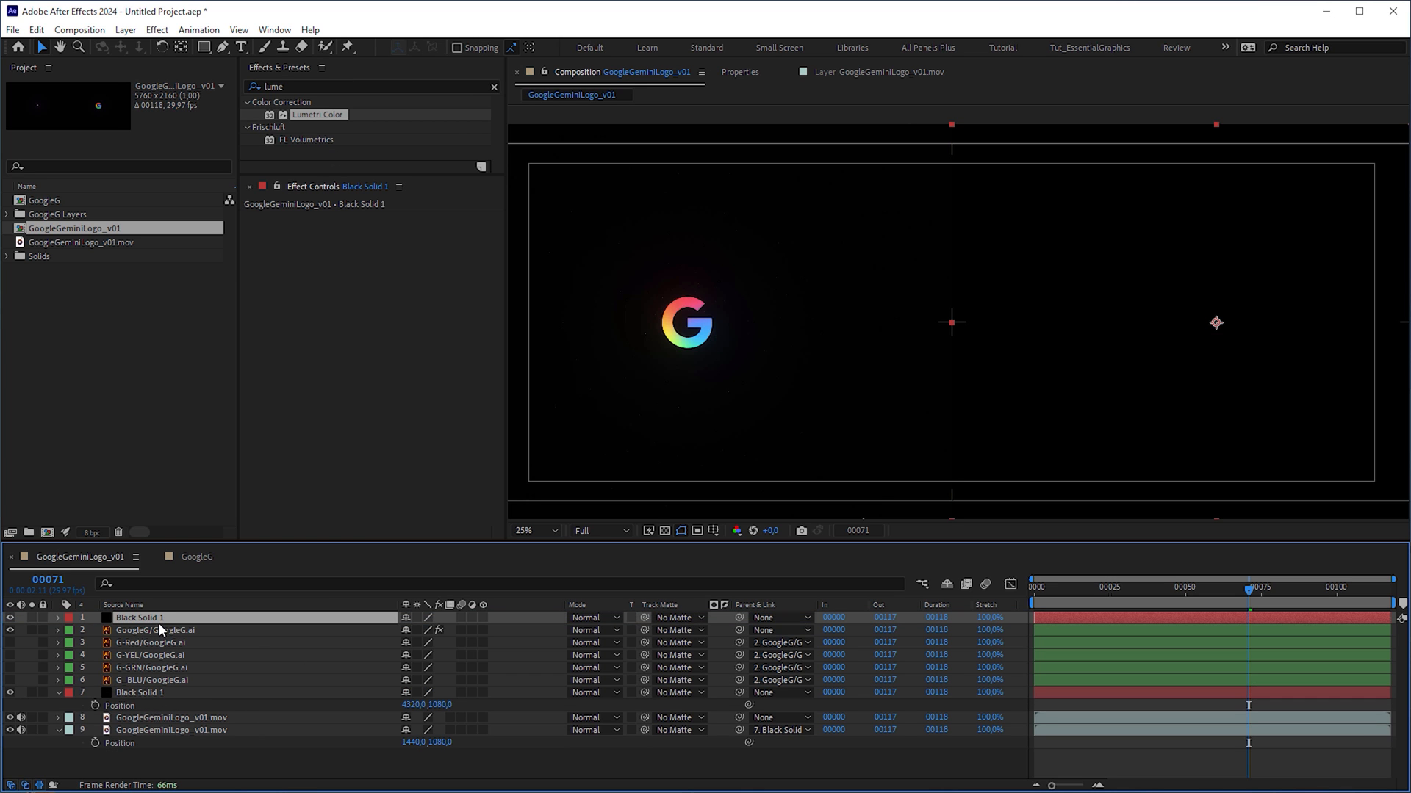
Apply Calculations to the top solid: second layer GoogleG with Effects & Masks, blending mode Copy
click(364, 86)
text(calc)
drag(301, 116, 371, 294)
click(410, 281)
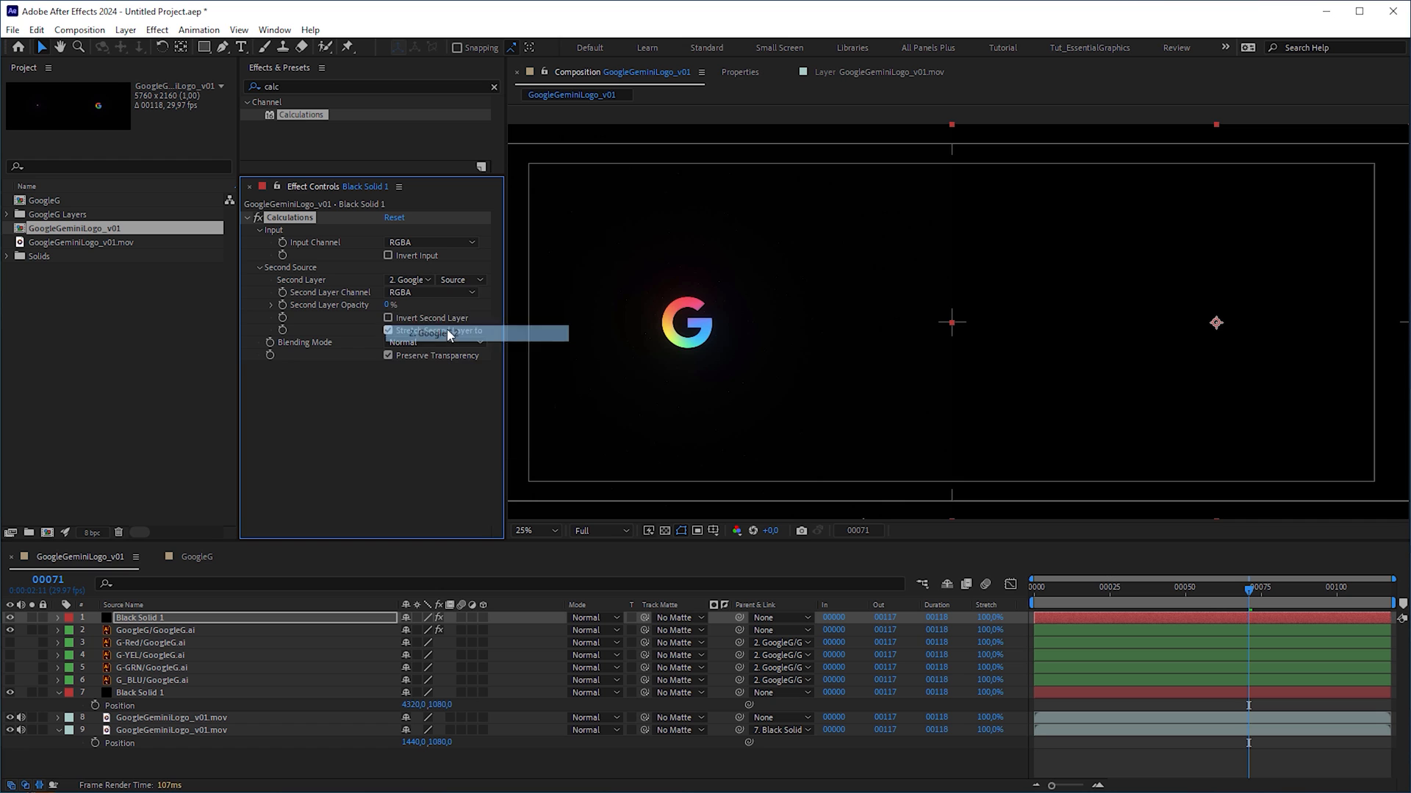
drag(449, 336, 440, 331)
click(435, 342)
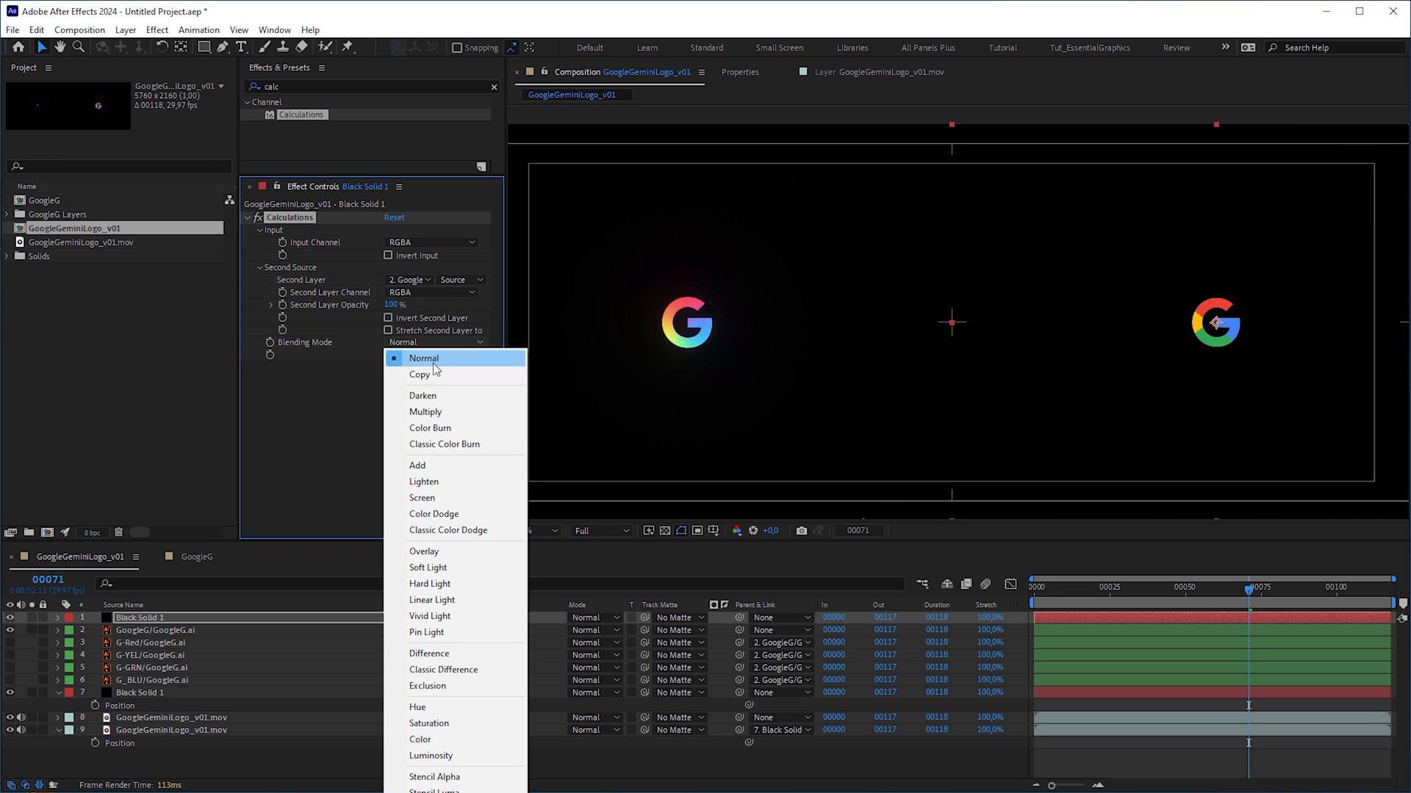
click(434, 372)
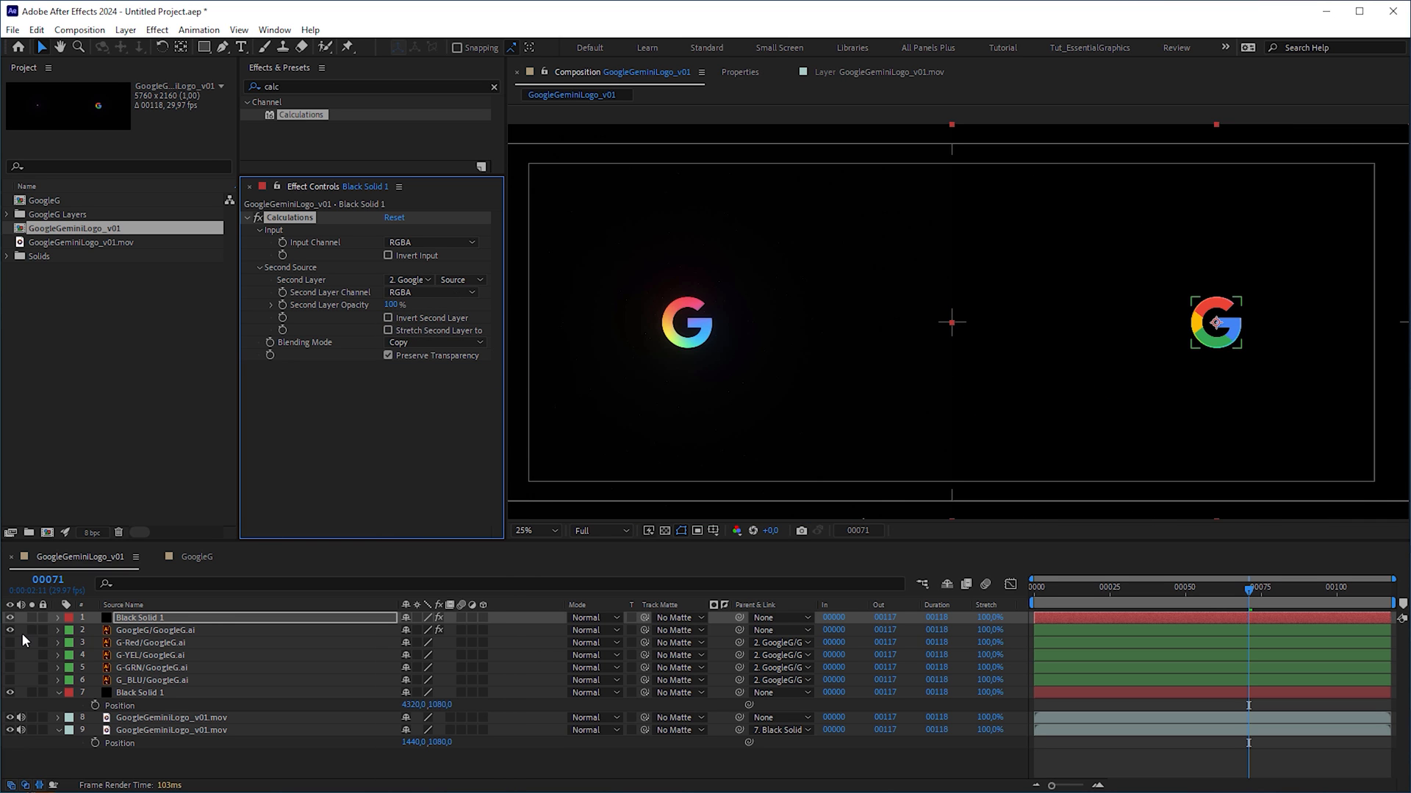
click(461, 278)
click(458, 327)
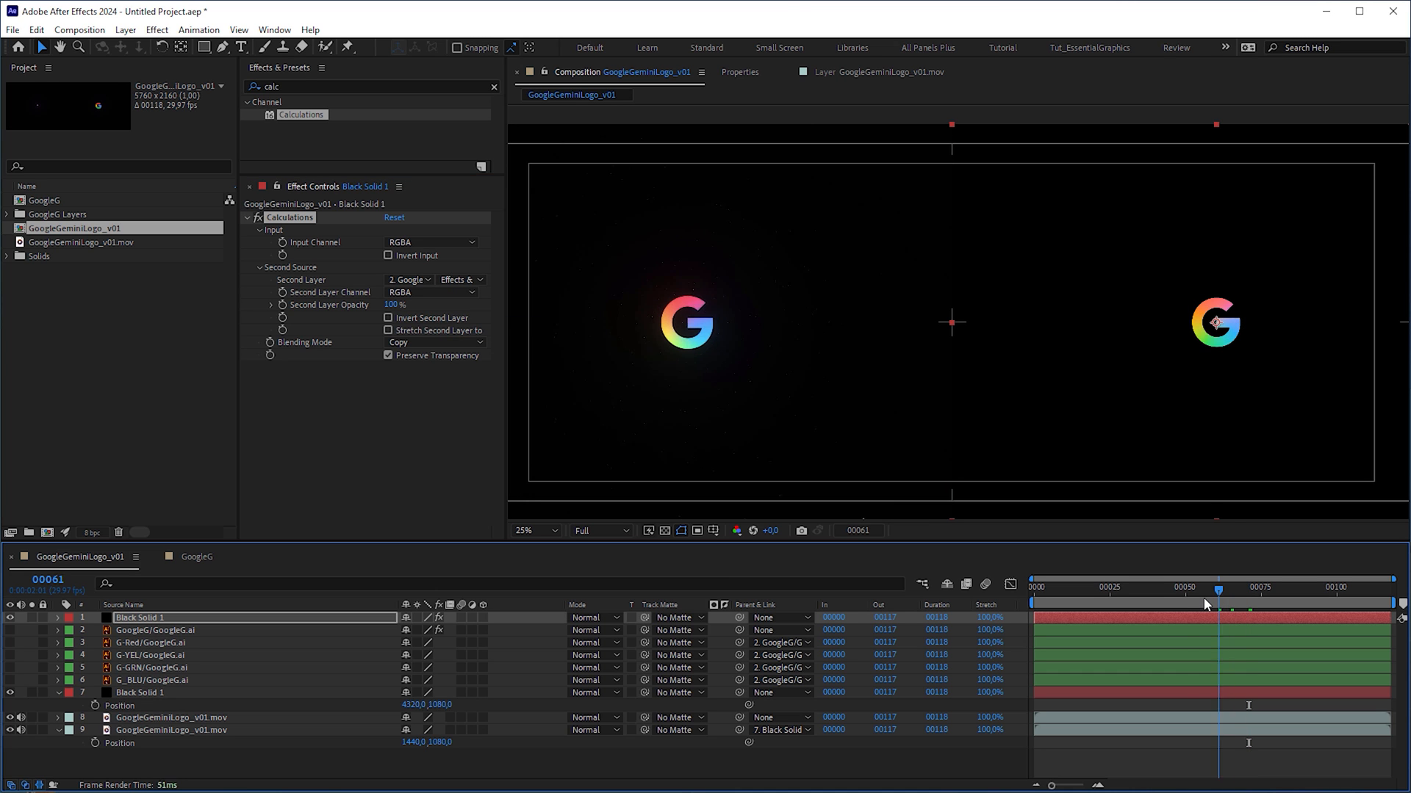
Scrub the reveal to check the solid's copied G matches the logo's scale animation
drag(1226, 606, 1179, 598)
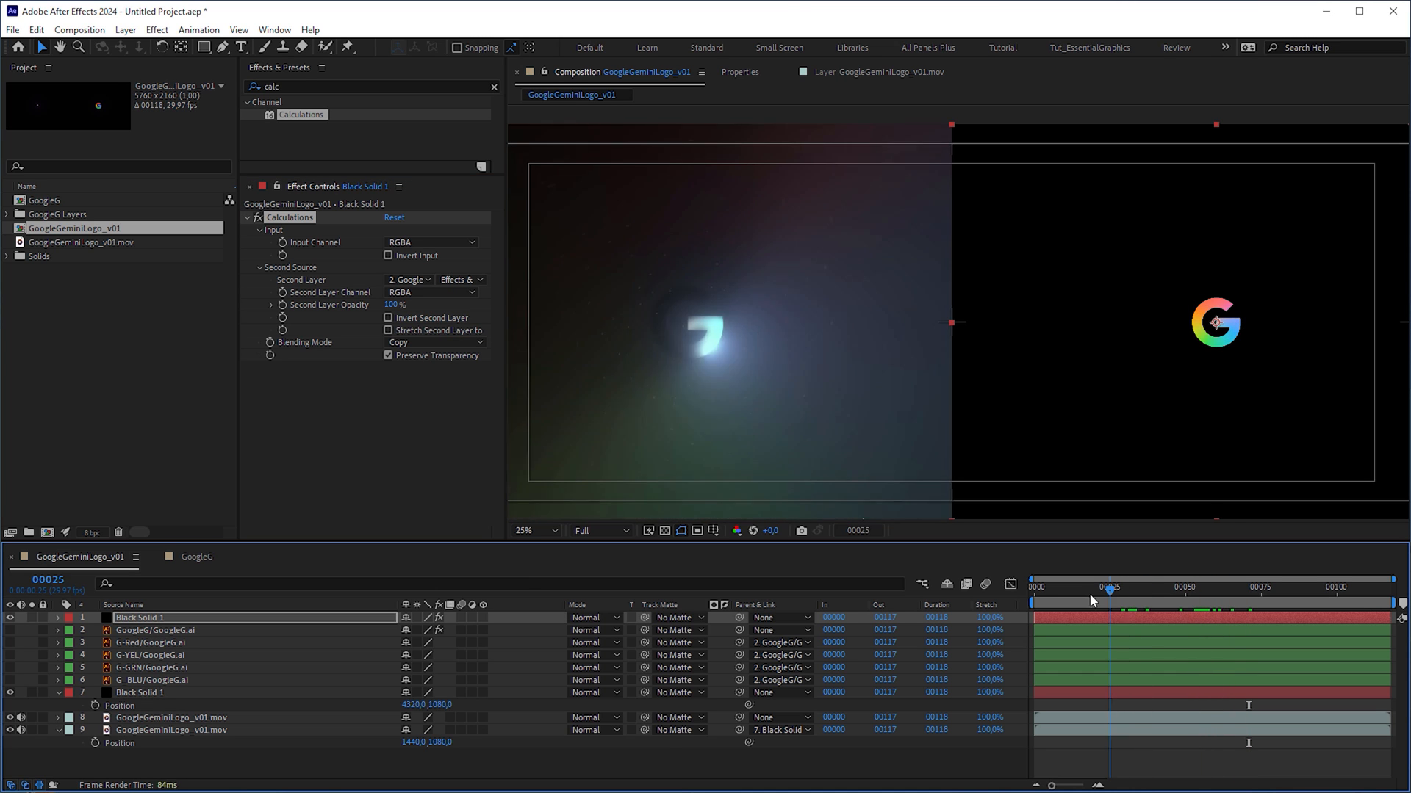
click(131, 644)
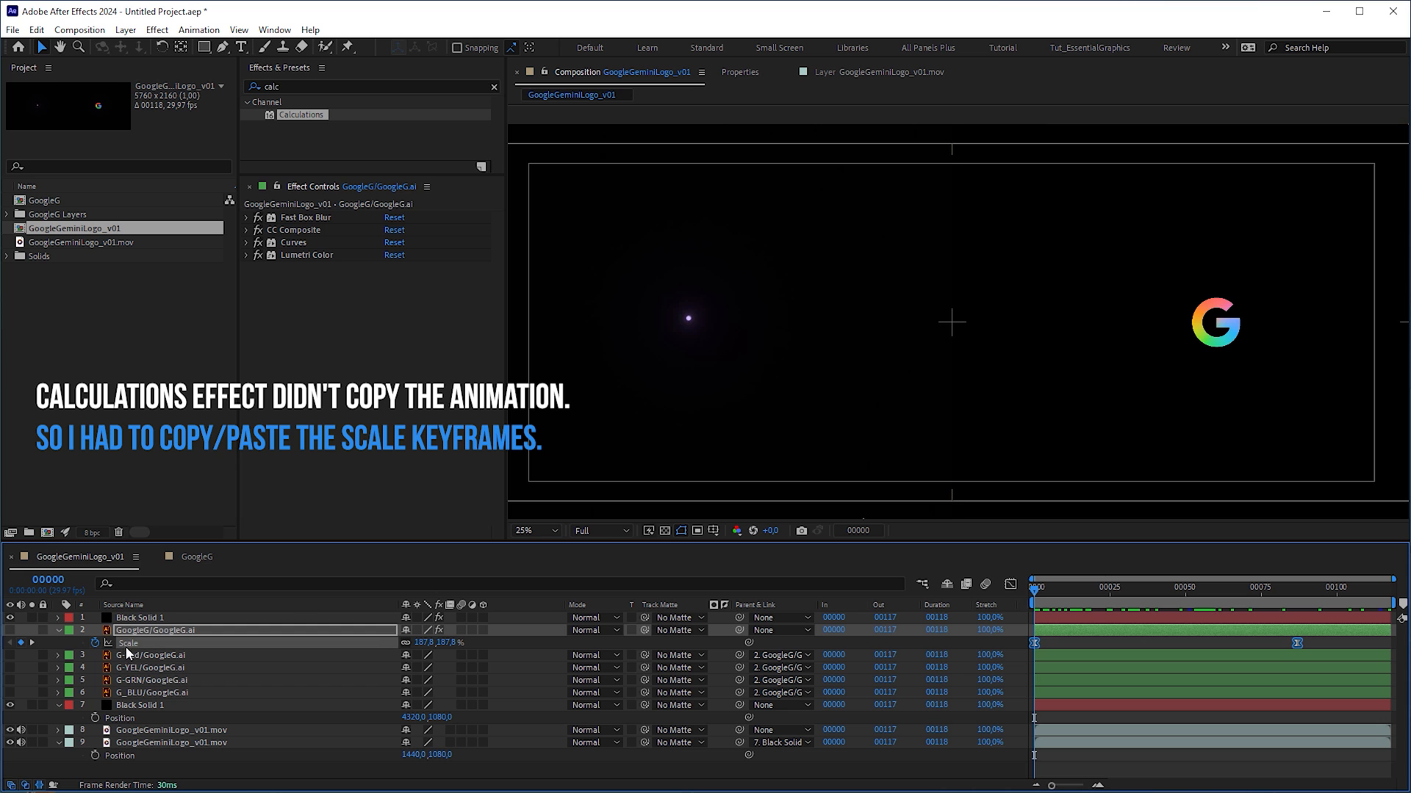
click(153, 620)
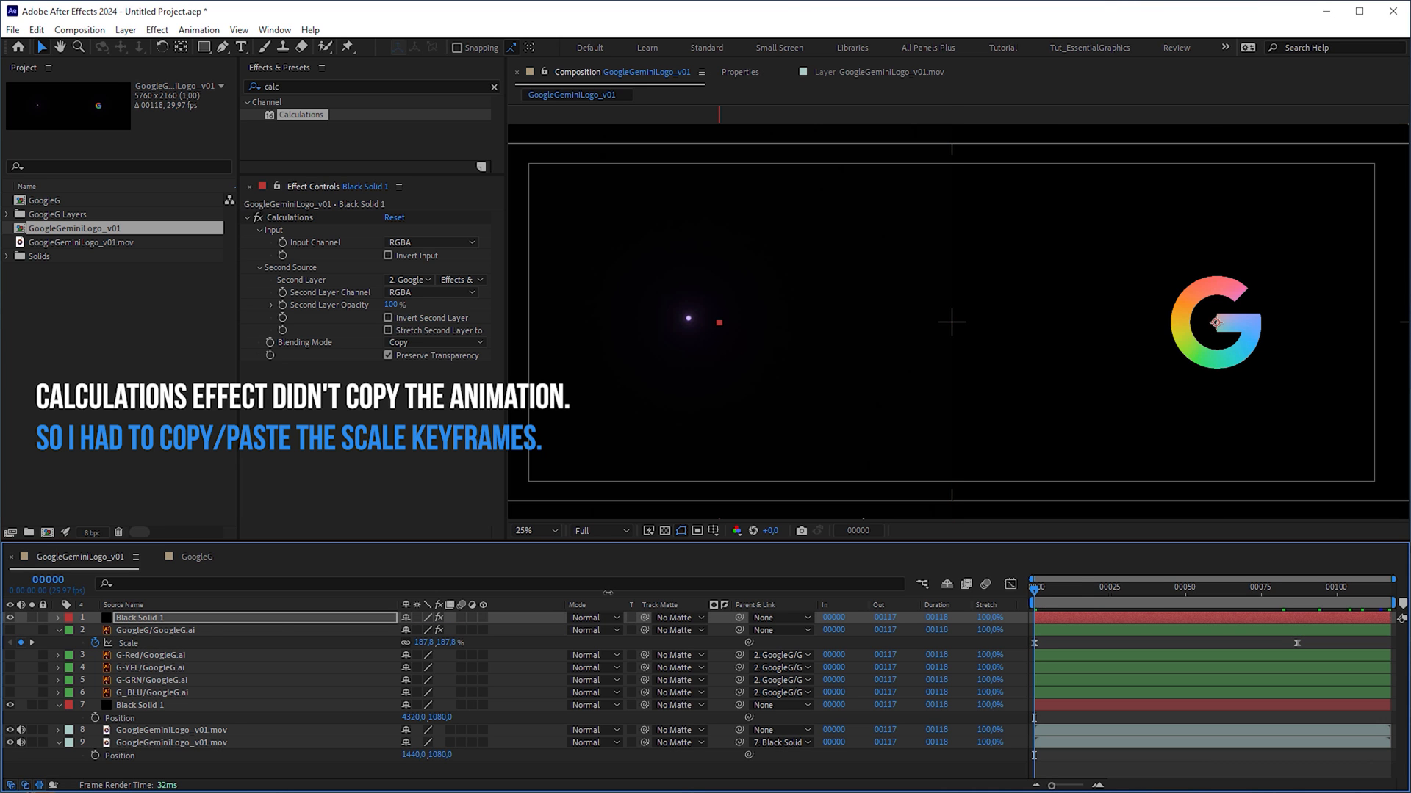
drag(1085, 593, 1222, 580)
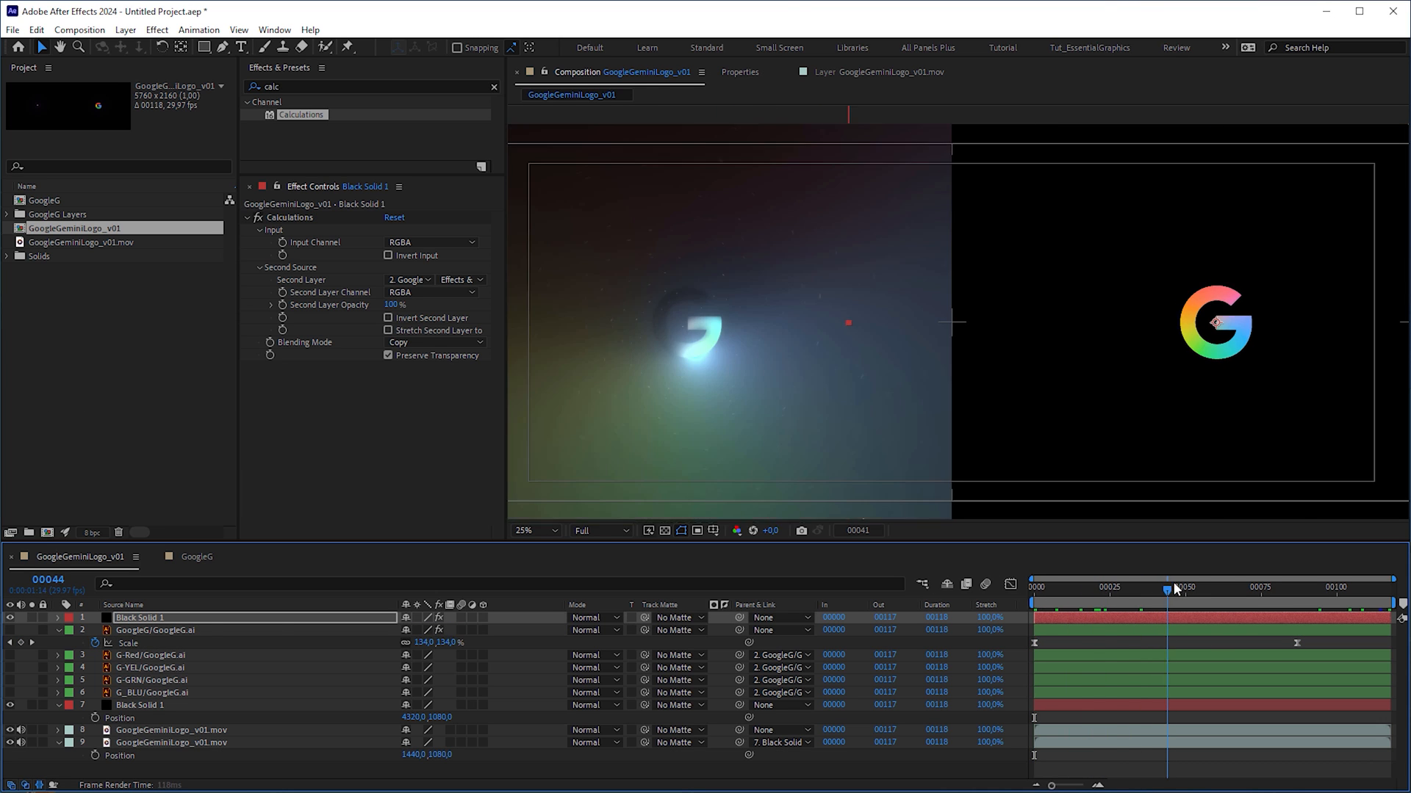
drag(1262, 587, 1167, 599)
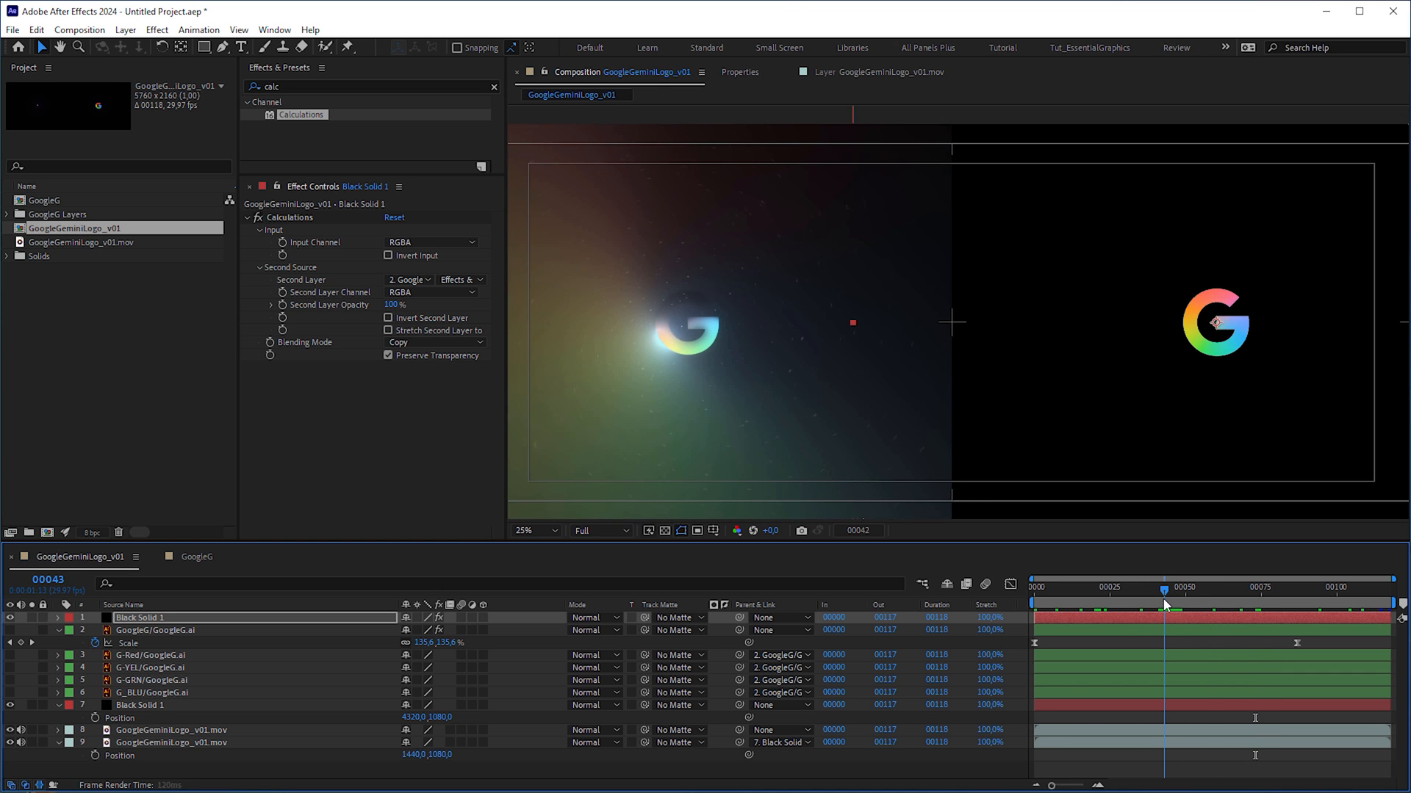
drag(1167, 598, 1159, 599)
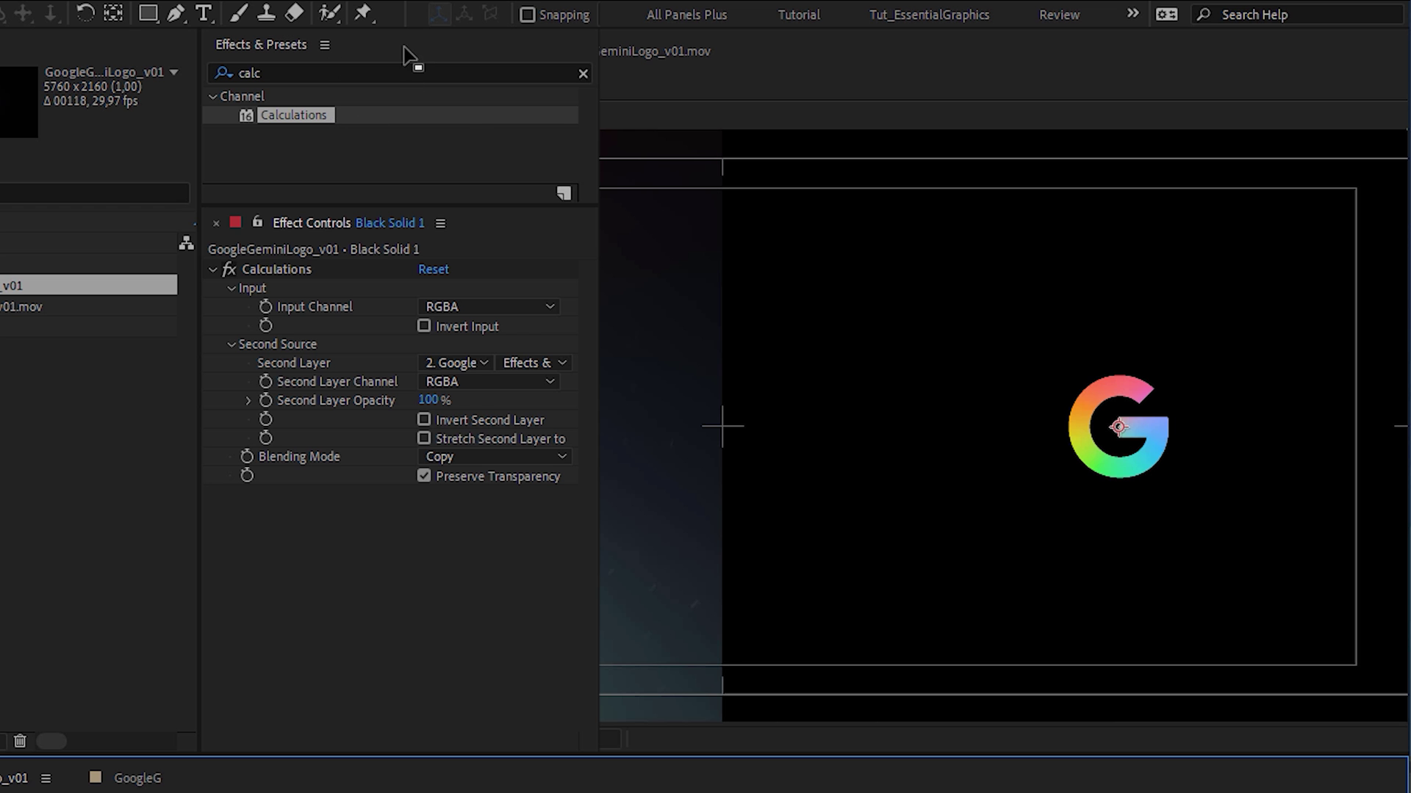
click(404, 72)
text(deep)
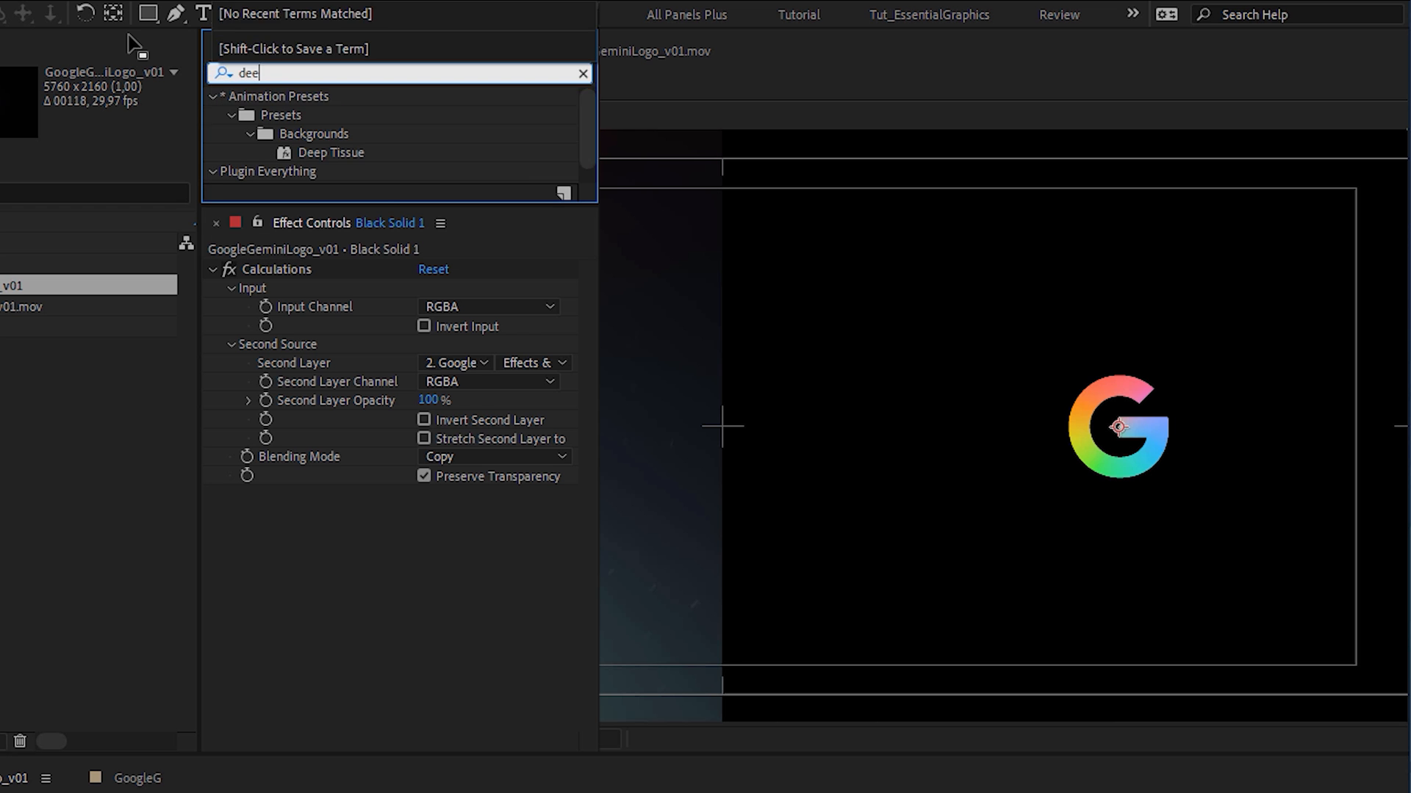
Try Deep Glow on the top solid with radius up to 2000, then remove it
mouse_move(290, 173)
mouse_down()
mouse_move(338, 584)
mouse_move(318, 570)
mouse_up()
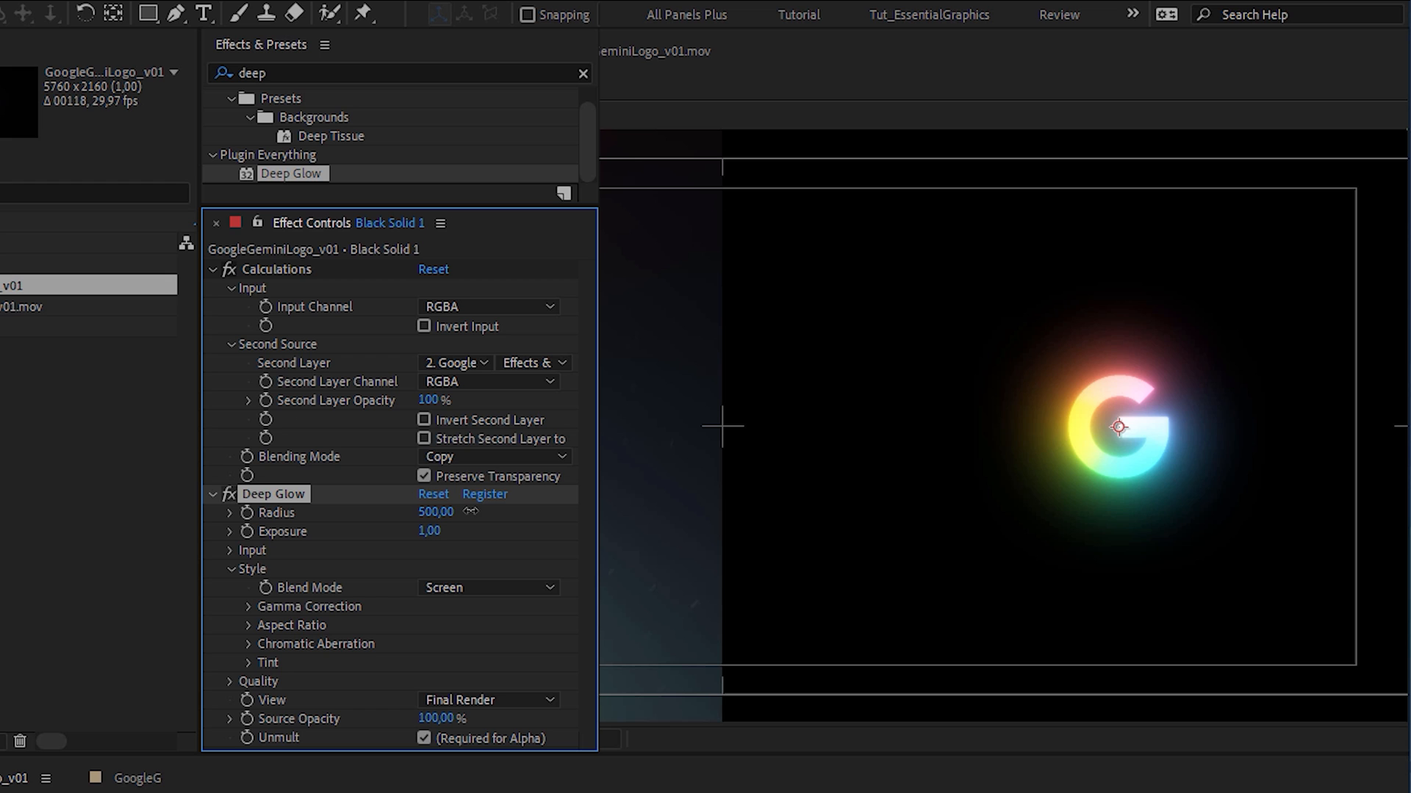
mouse_move(439, 512)
mouse_down()
mouse_move(541, 508)
mouse_move(500, 514)
mouse_up()
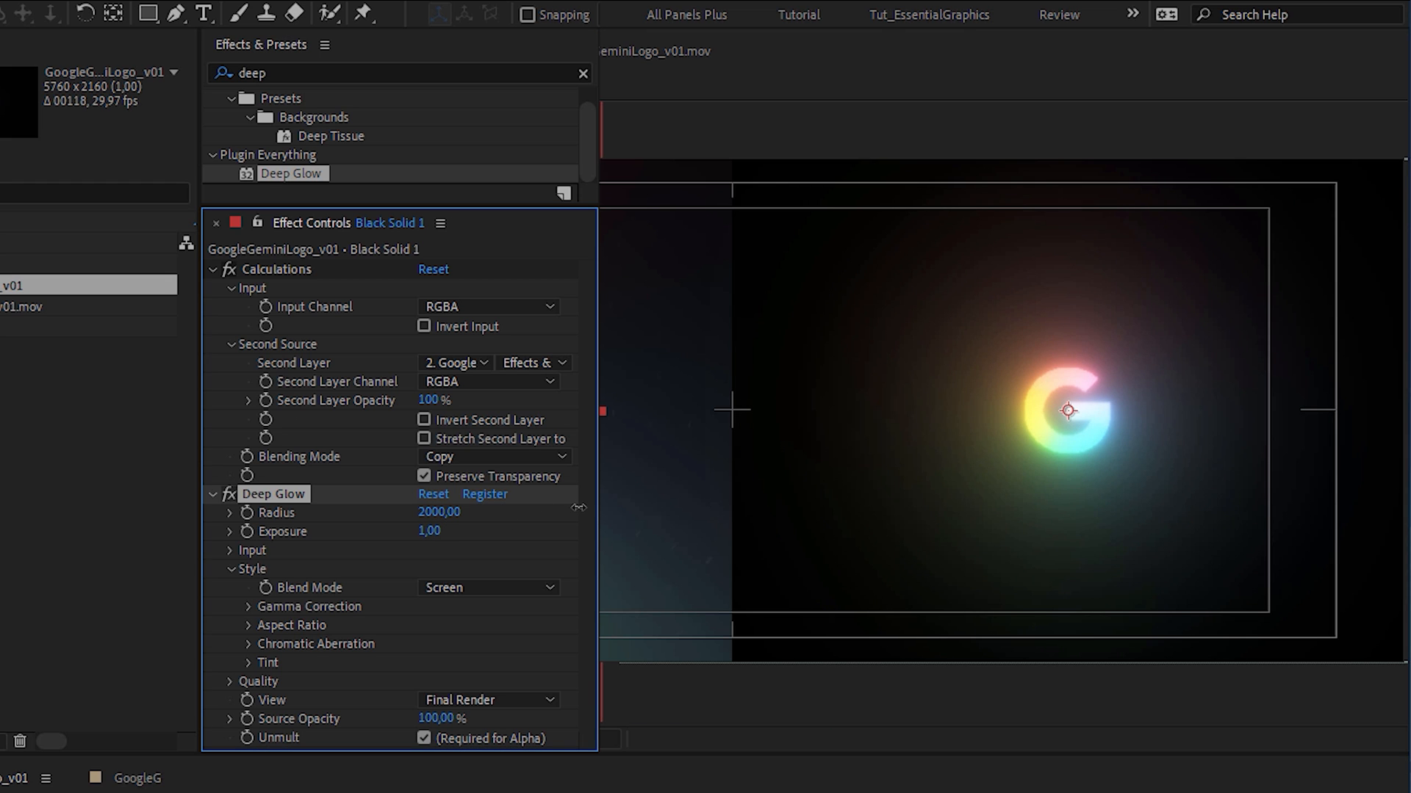
drag(491, 511, 530, 511)
key(Delete)
click(397, 73)
text(god)
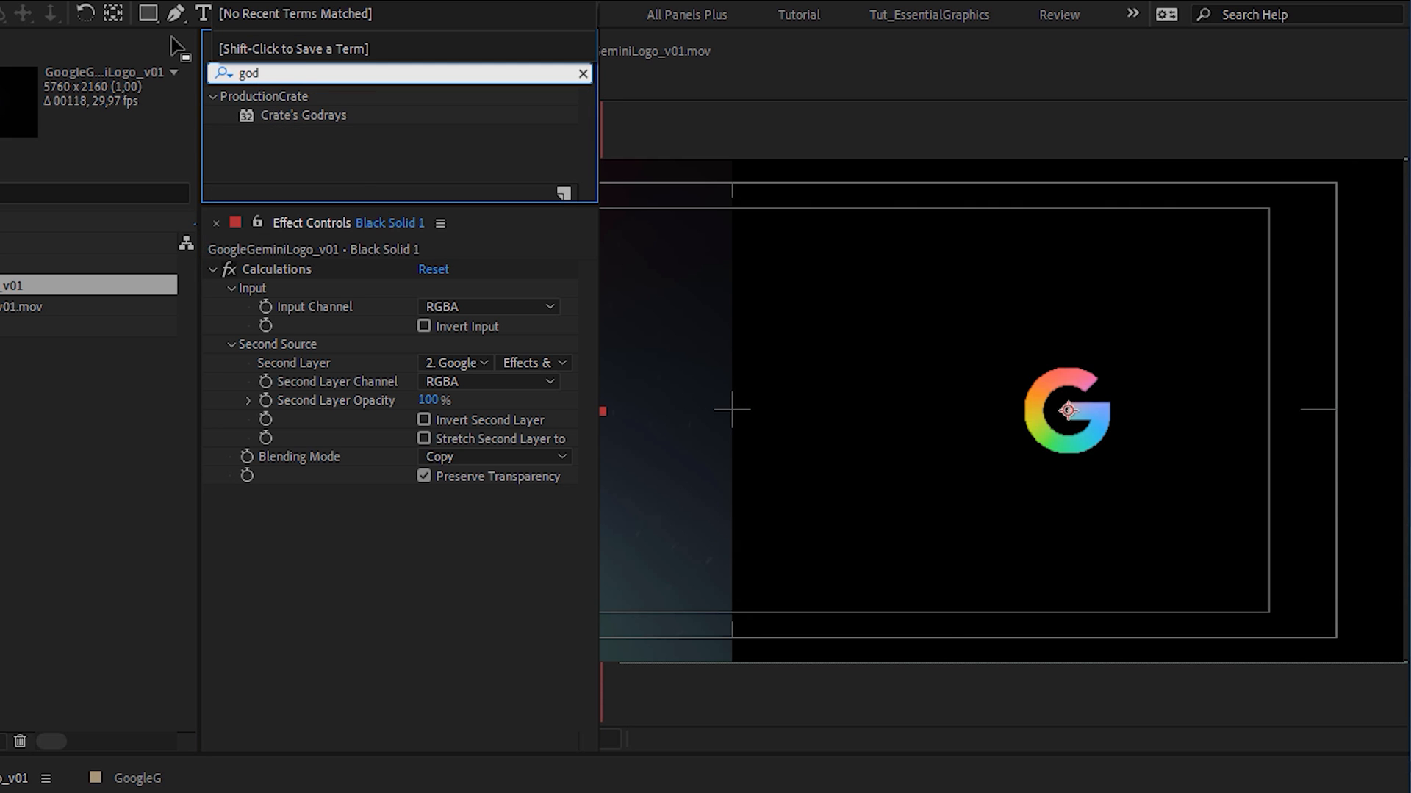
Try Crate's Godrays with longer light rays, then remove it
drag(335, 124, 370, 563)
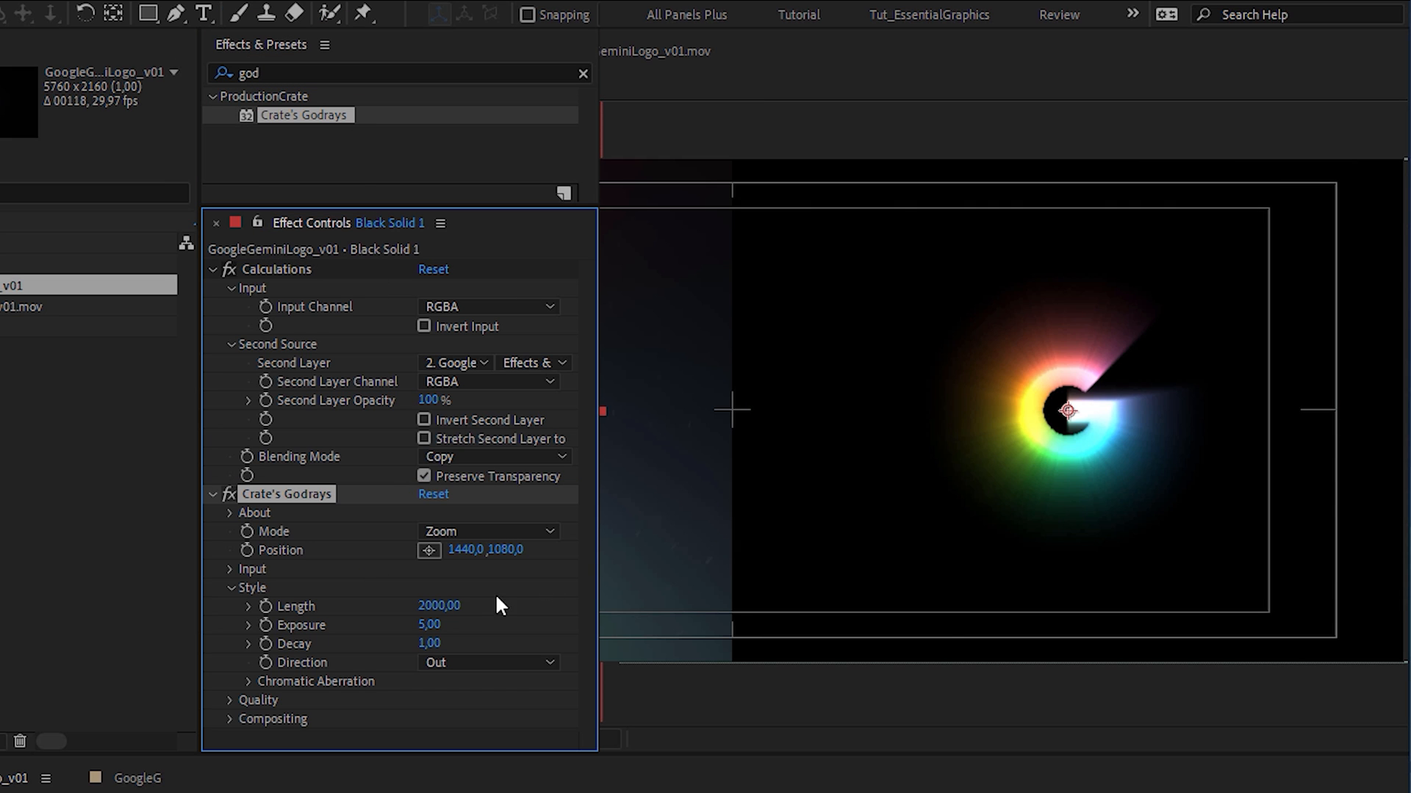
drag(441, 606, 462, 605)
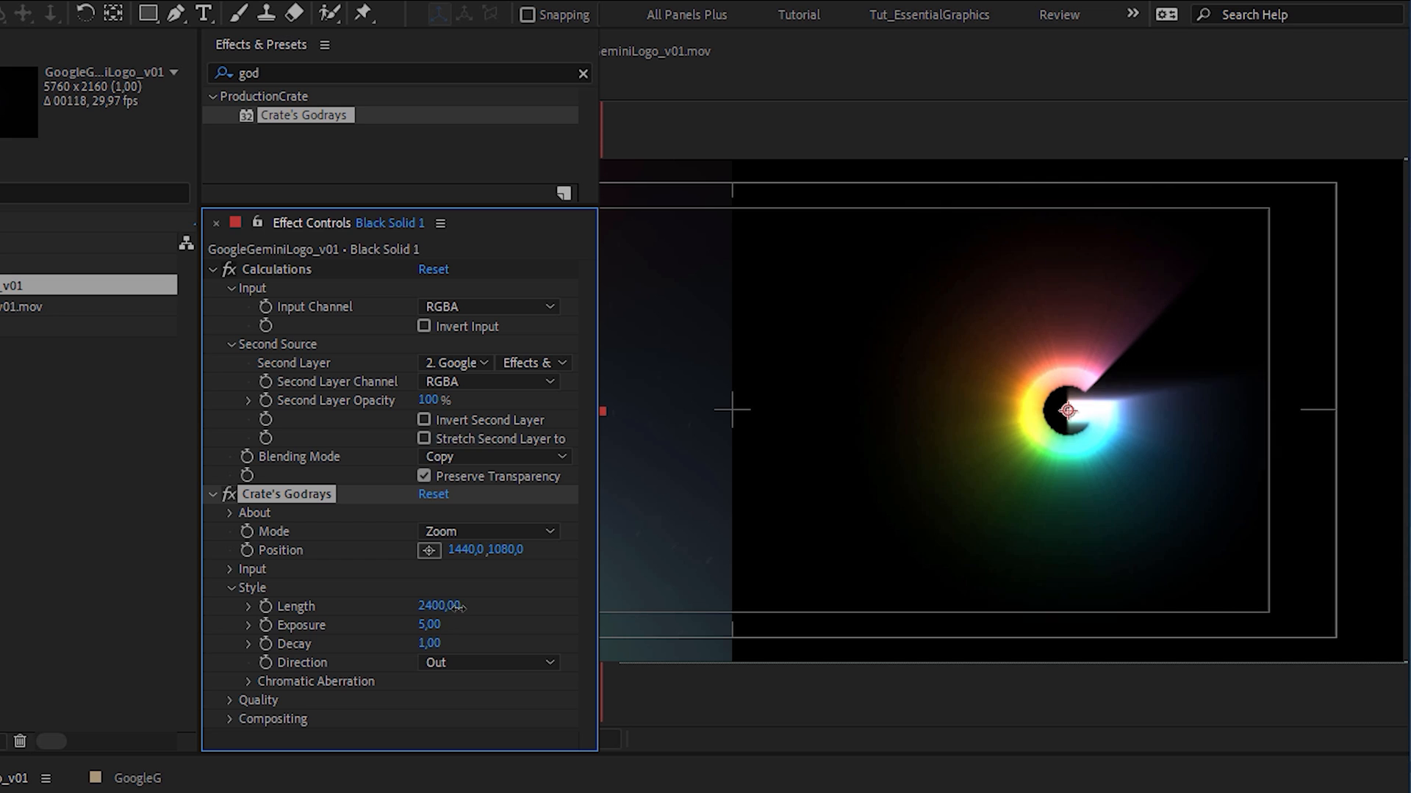
key(Delete)
click(331, 73)
text(opti)
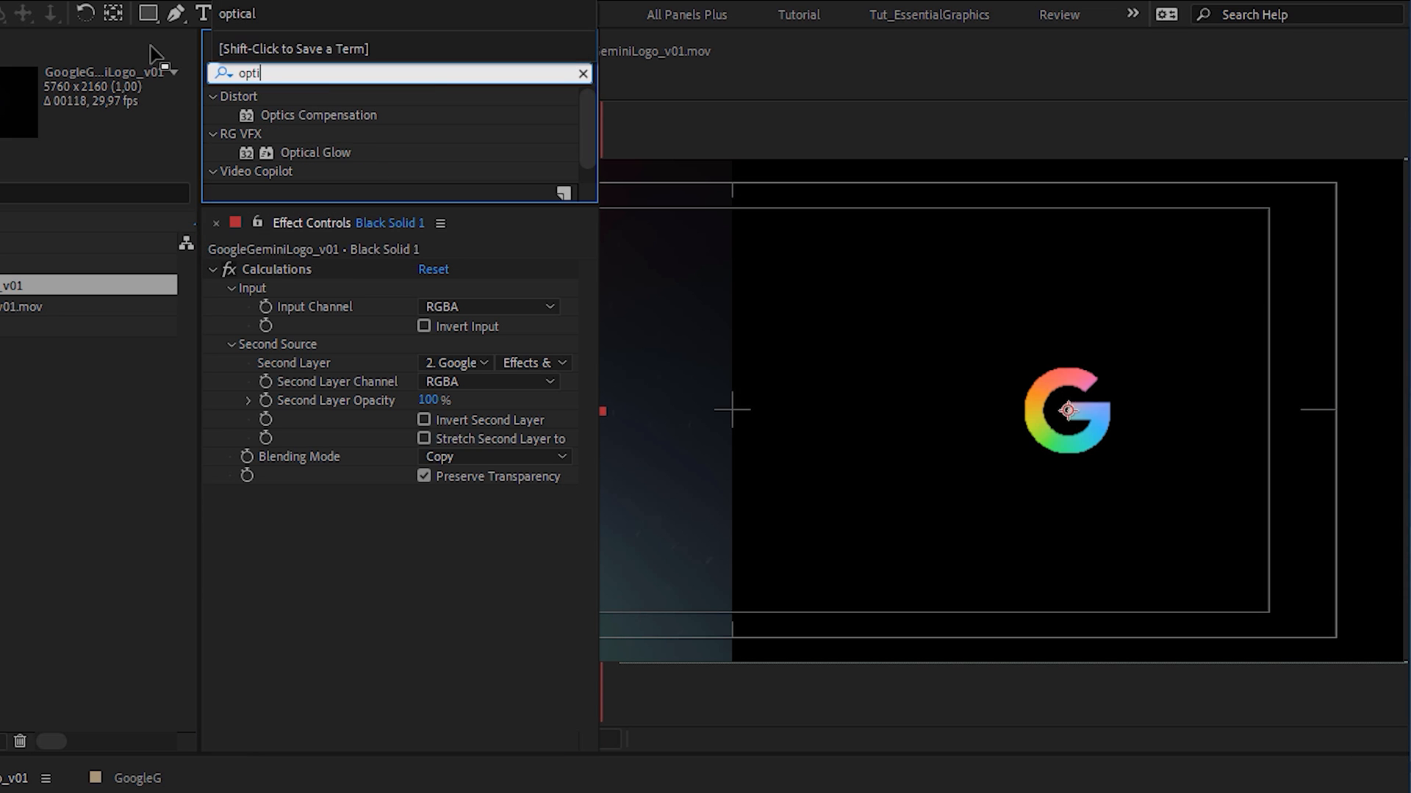
Try Optical Glow and S_Glow, then apply Shine with its source point near the logo
drag(334, 153, 416, 549)
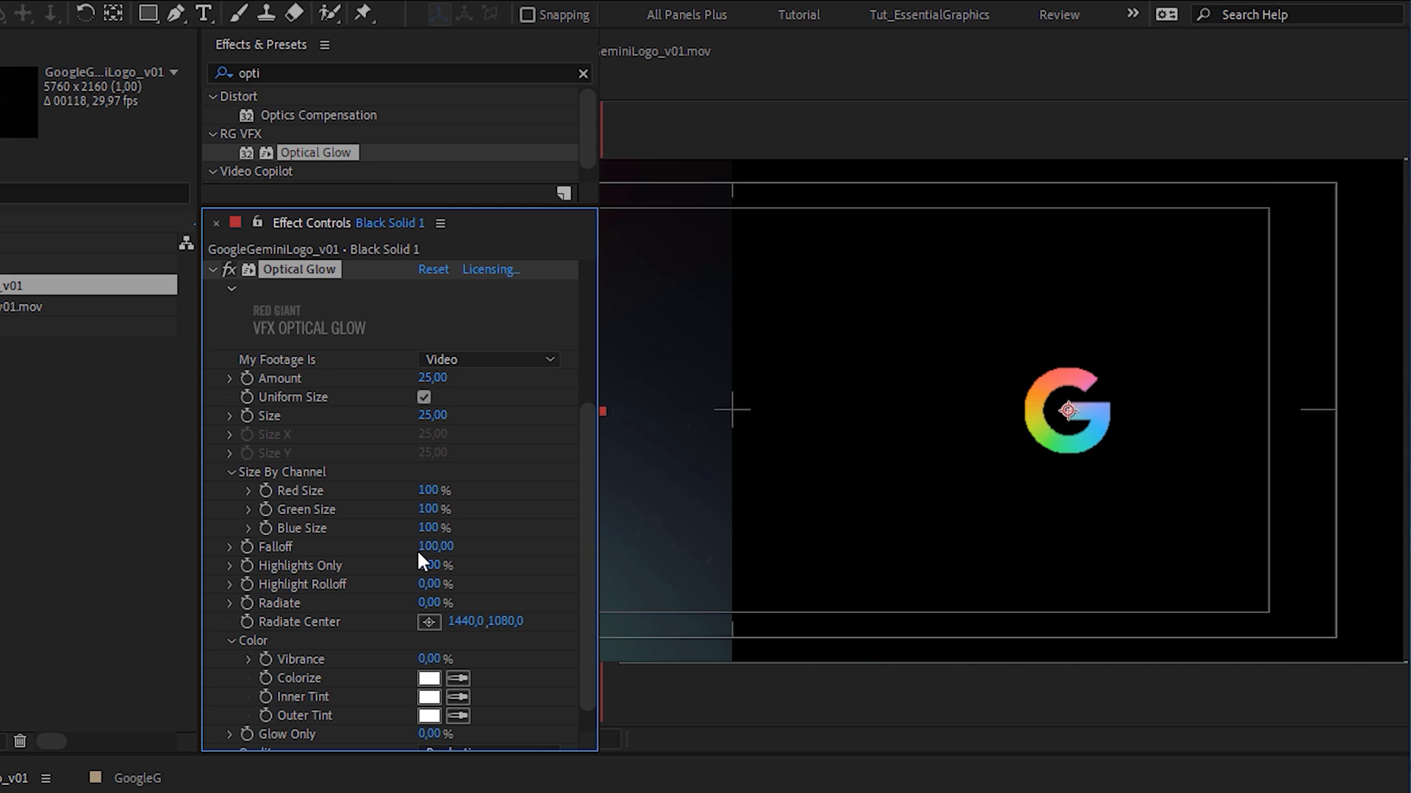
drag(433, 416, 494, 418)
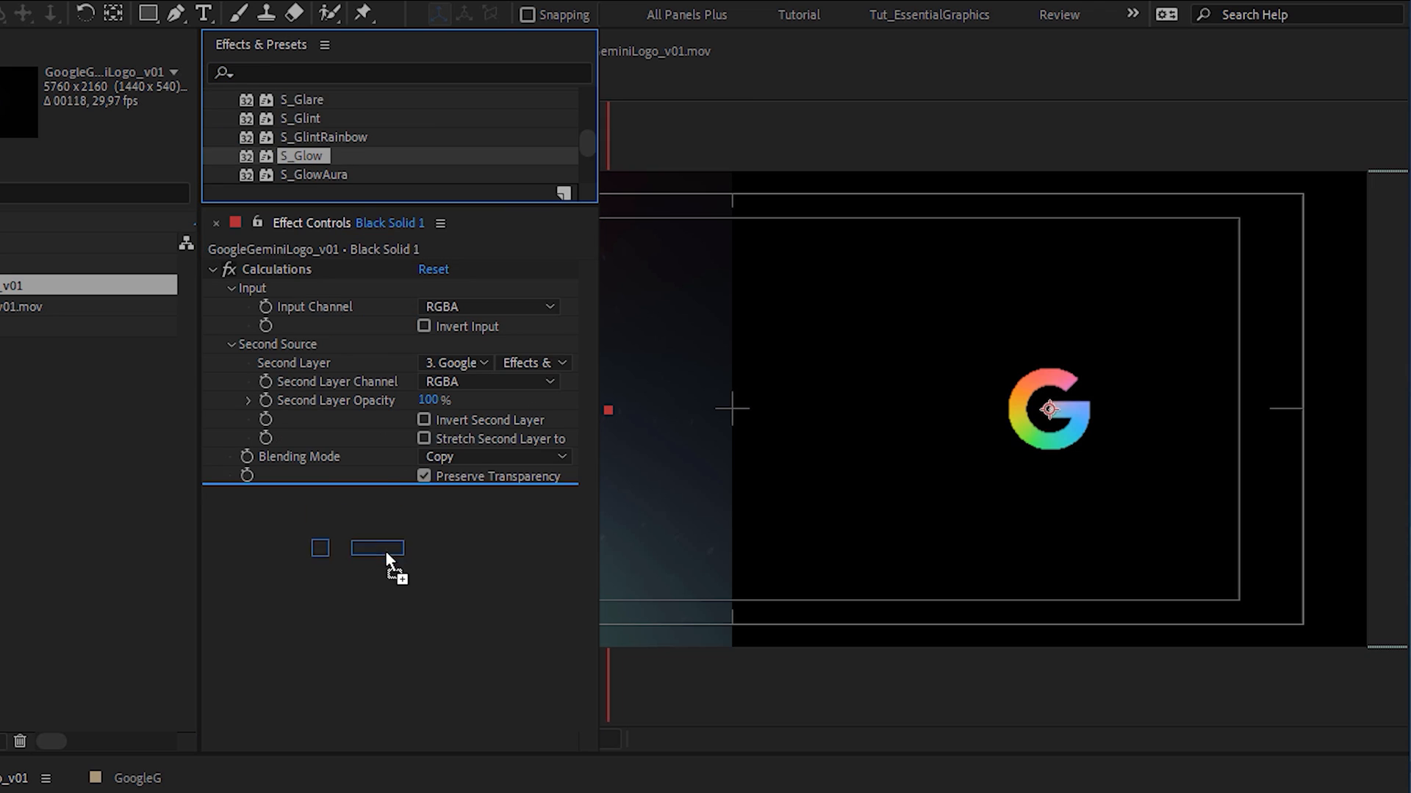
drag(312, 154, 385, 551)
drag(439, 504, 544, 494)
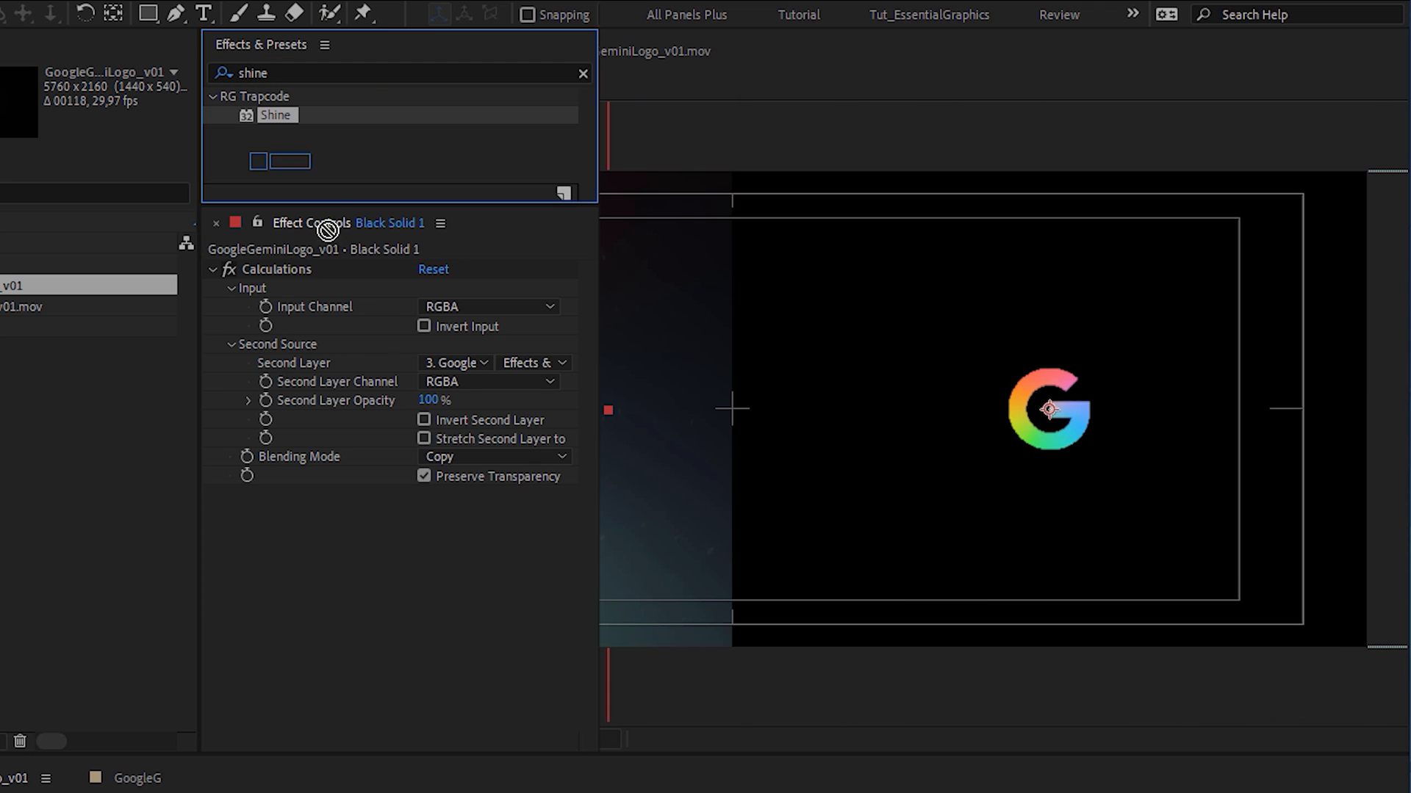
drag(283, 116, 378, 560)
drag(1113, 320, 1077, 395)
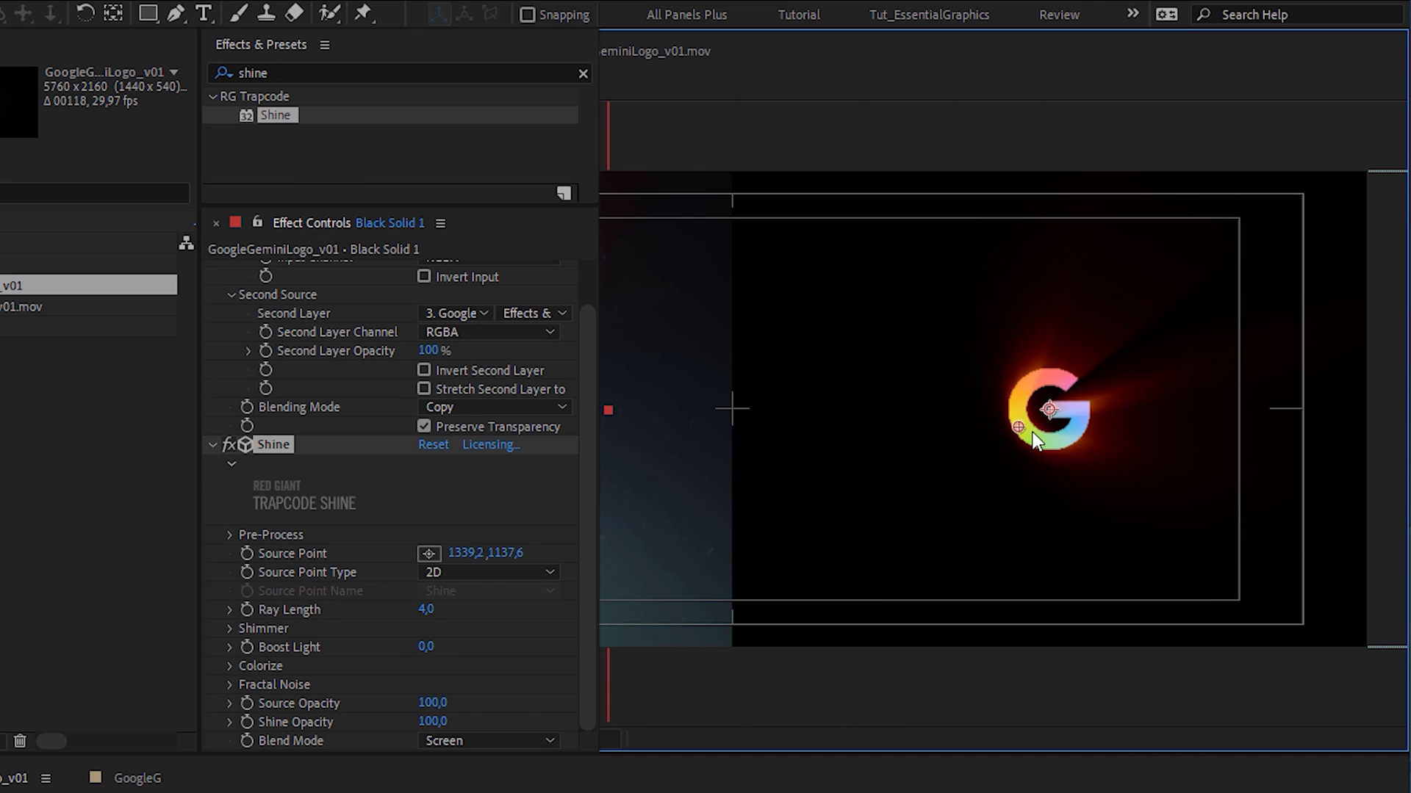
scroll(588, 107, down, 1)
scroll(588, 108, up, 2)
scroll(587, 107, up, 1)
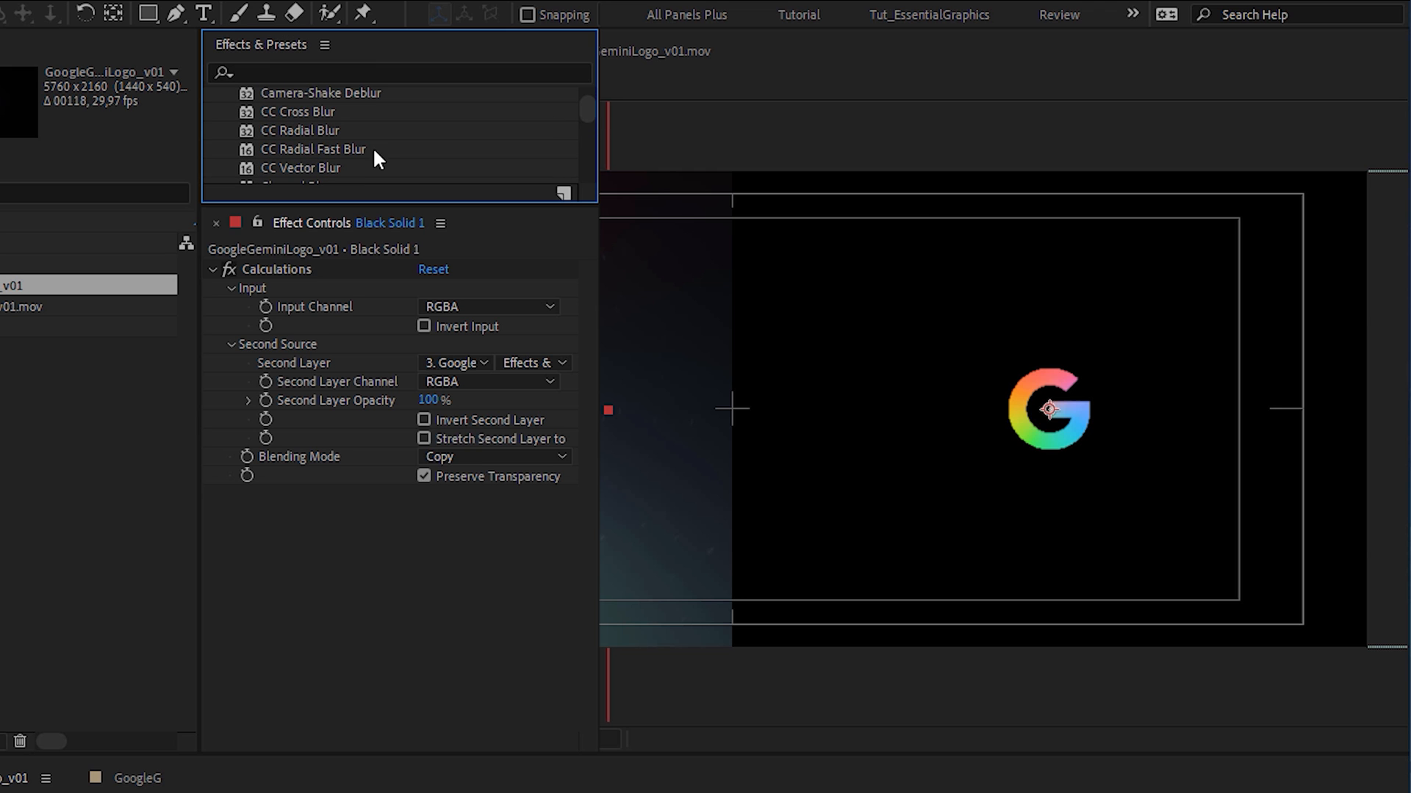
mouse_move(337, 130)
mouse_down()
mouse_move(430, 507)
mouse_move(548, 525)
mouse_up()
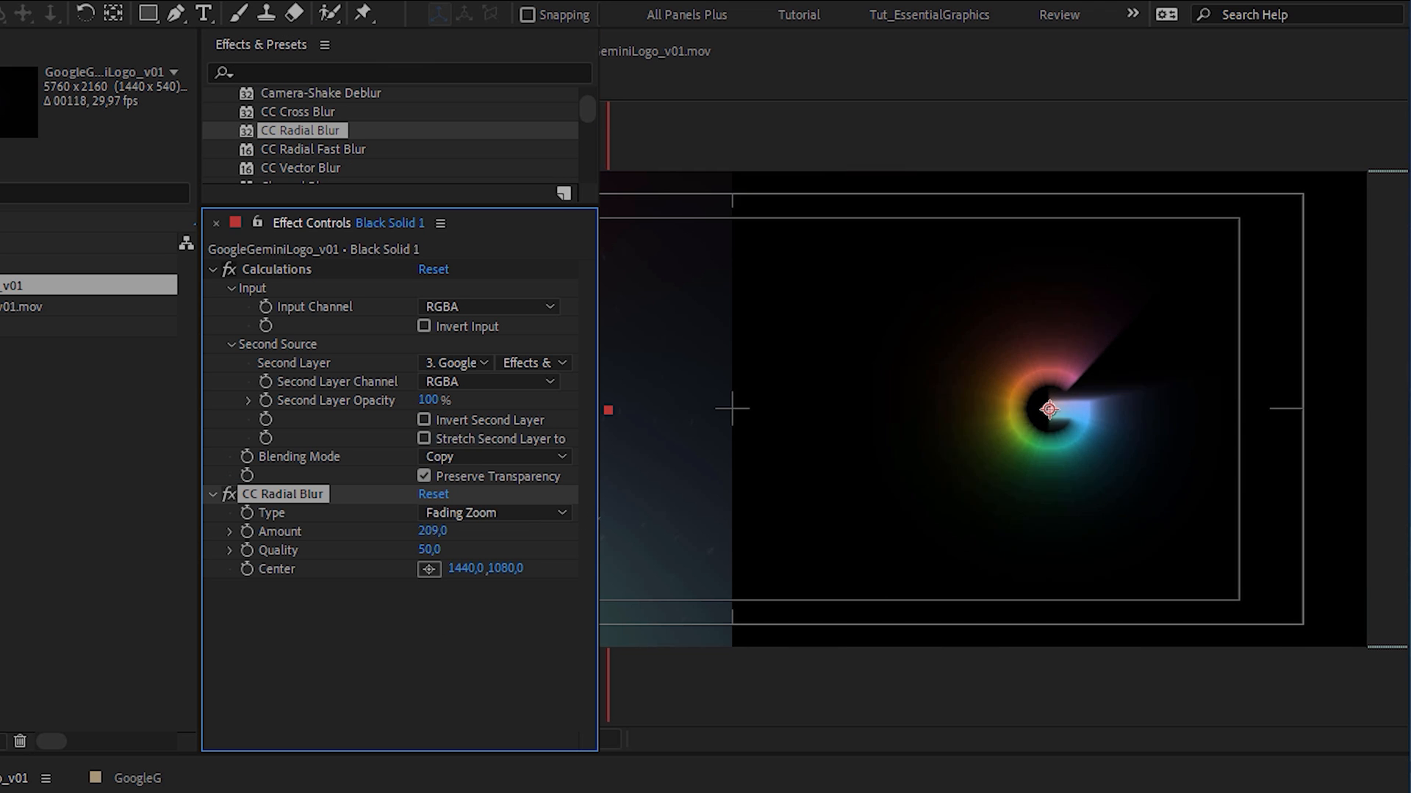
Strengthen the CC Radial Blur, then replace it with CC Radial Fast Blur
drag(432, 532, 592, 540)
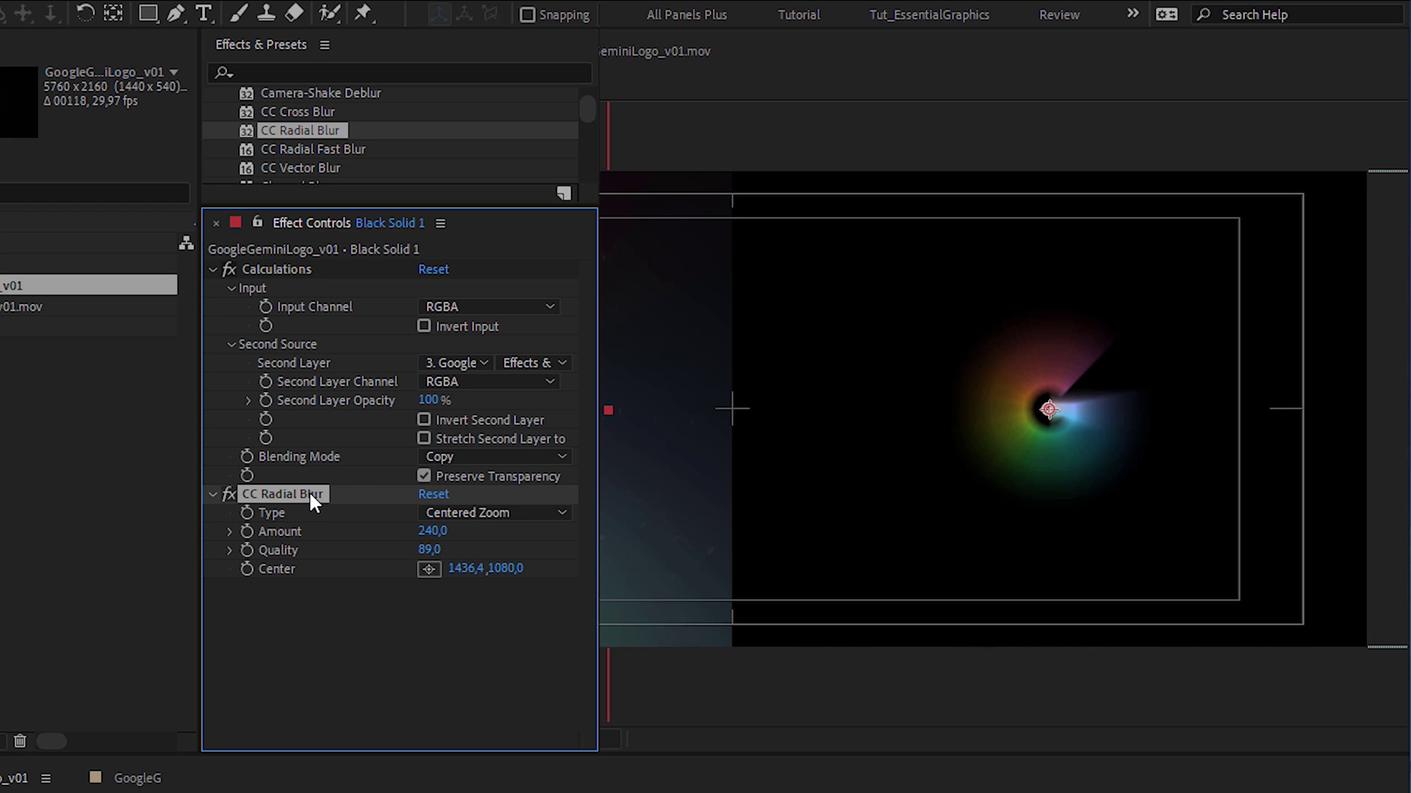
key(Delete)
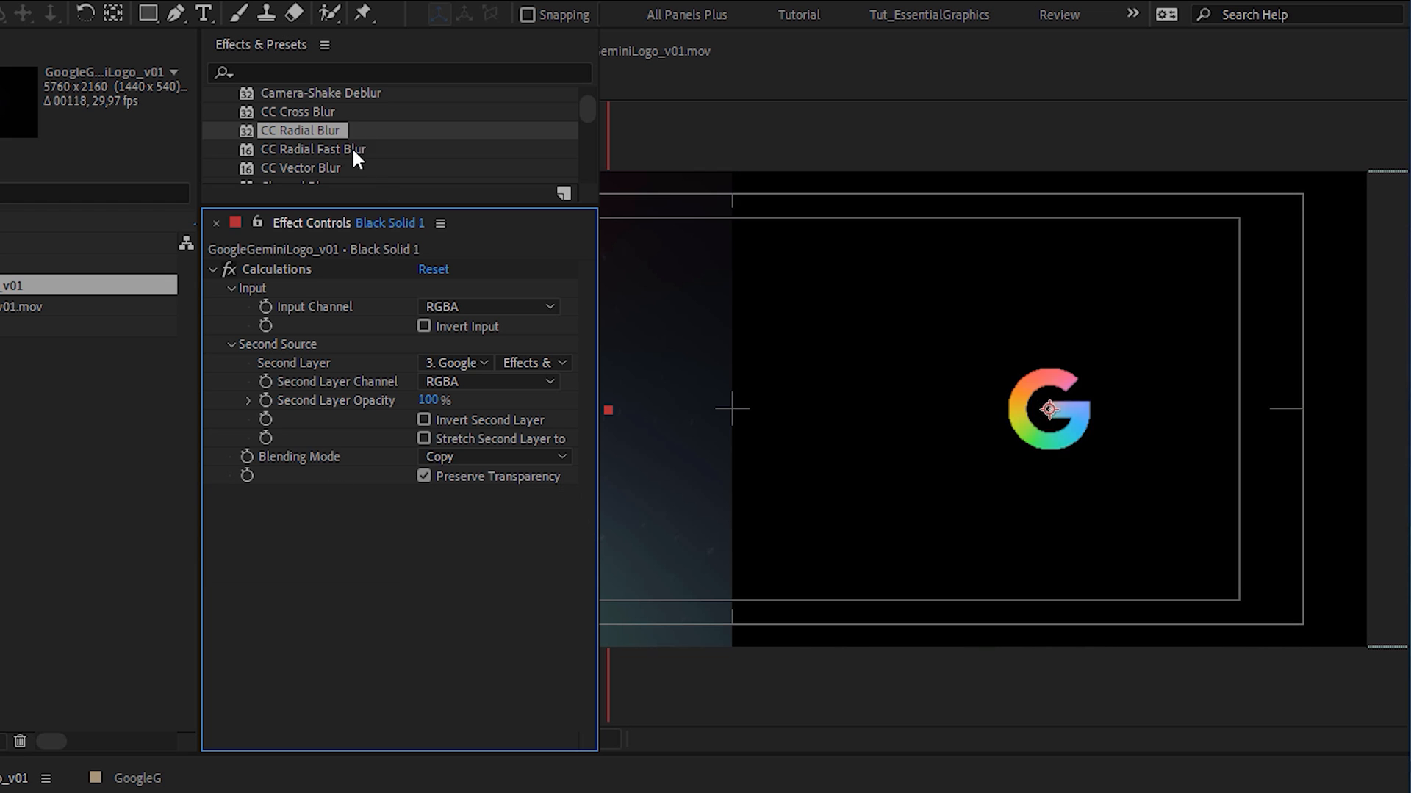
drag(352, 149, 438, 554)
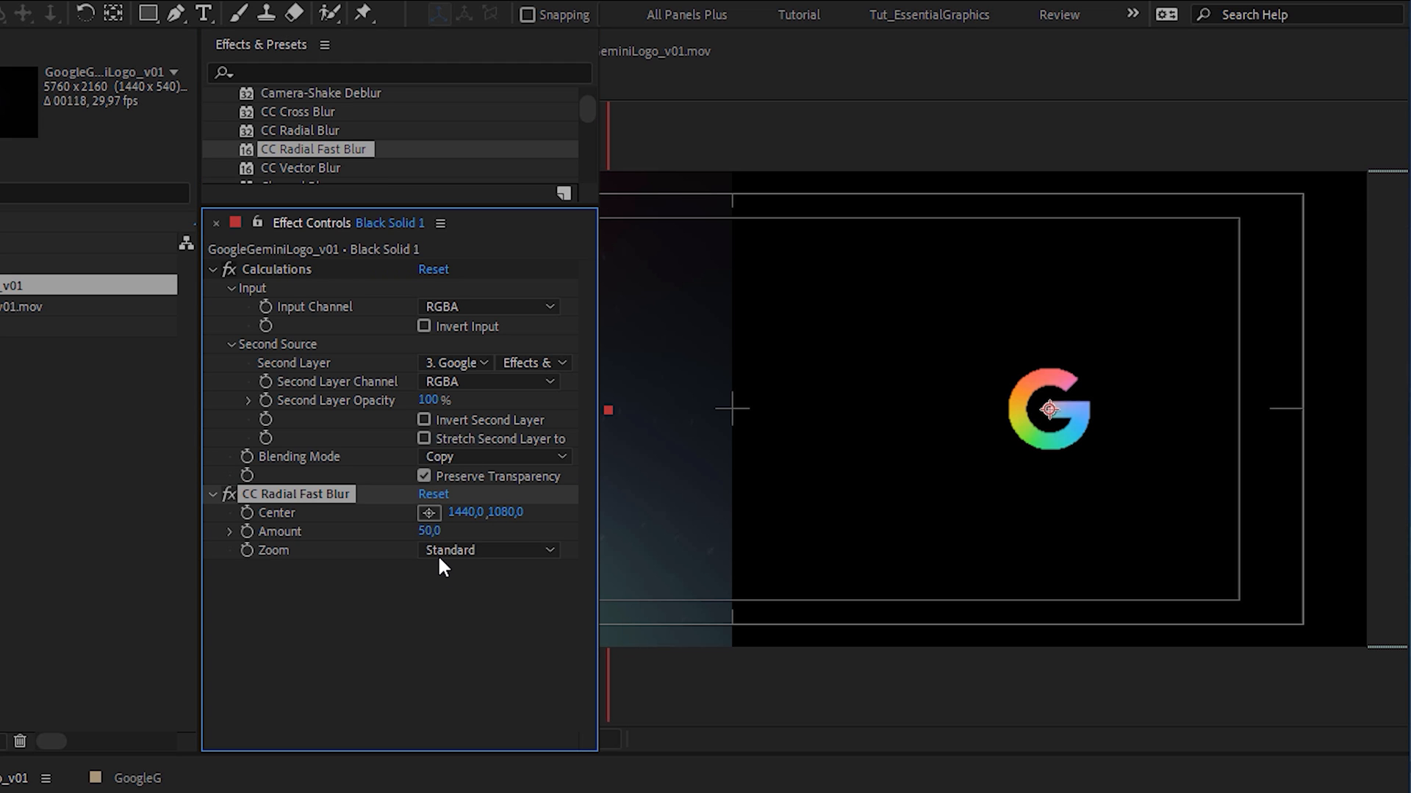
Set CC Radial Fast Blur amount to 100 with Brightest zoom mode
drag(428, 531, 595, 520)
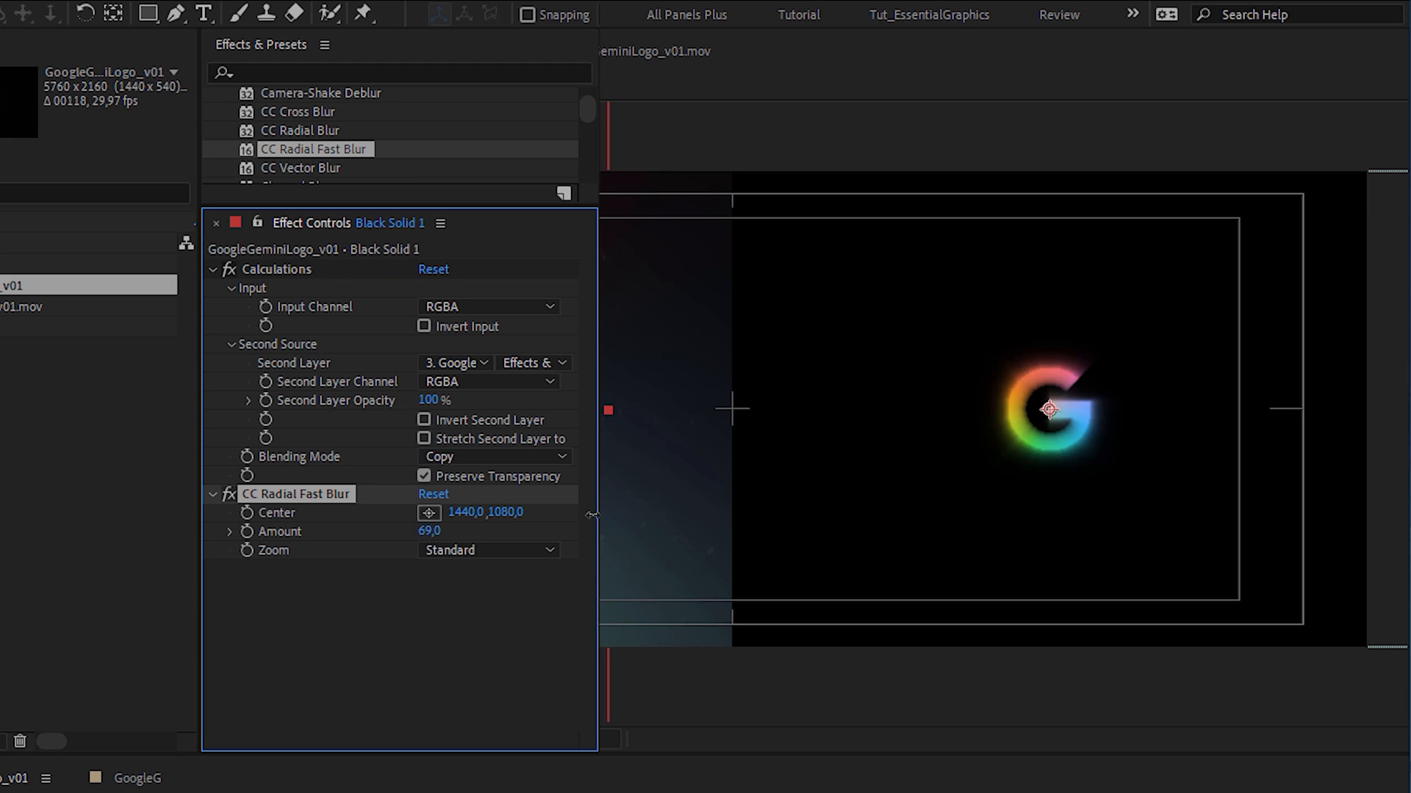
drag(595, 521, 661, 518)
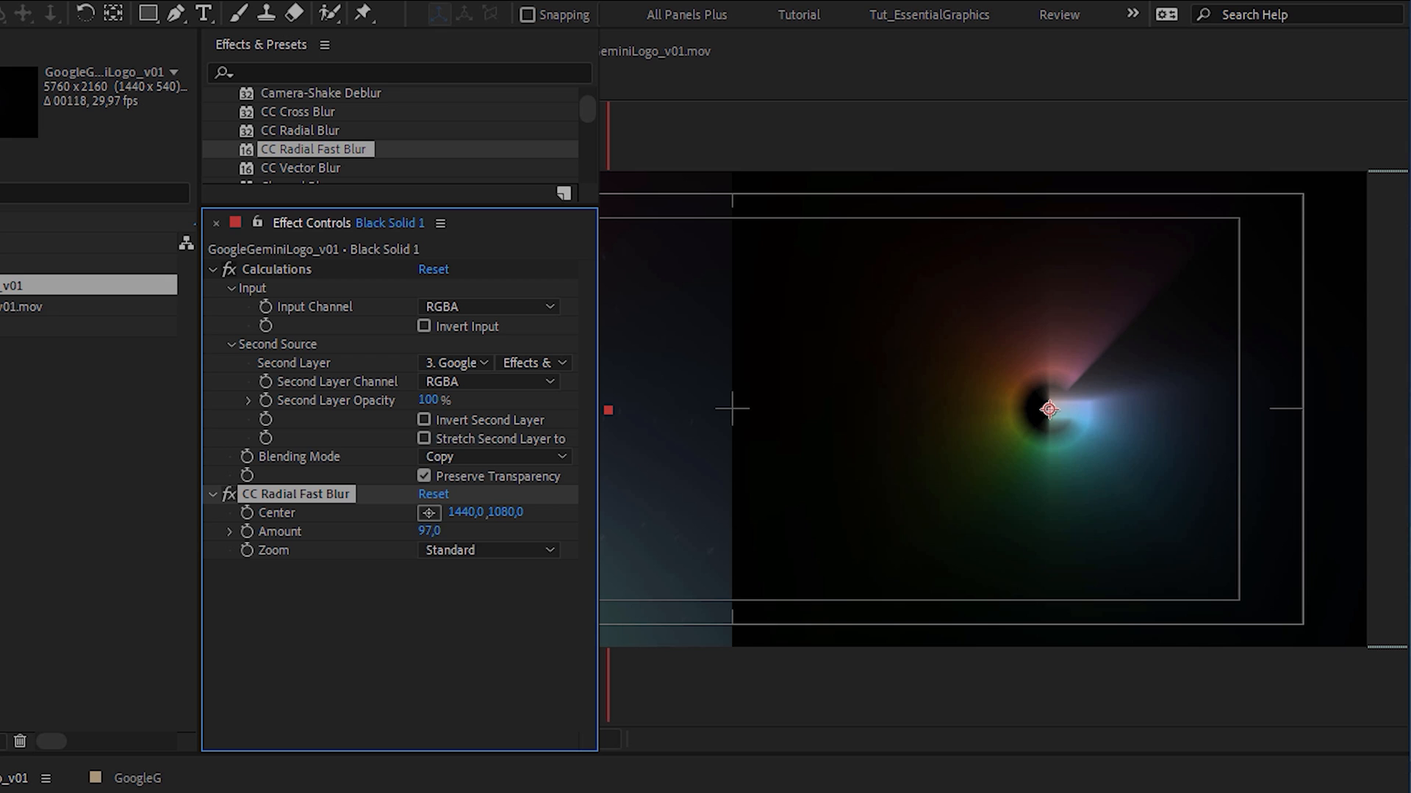
click(506, 550)
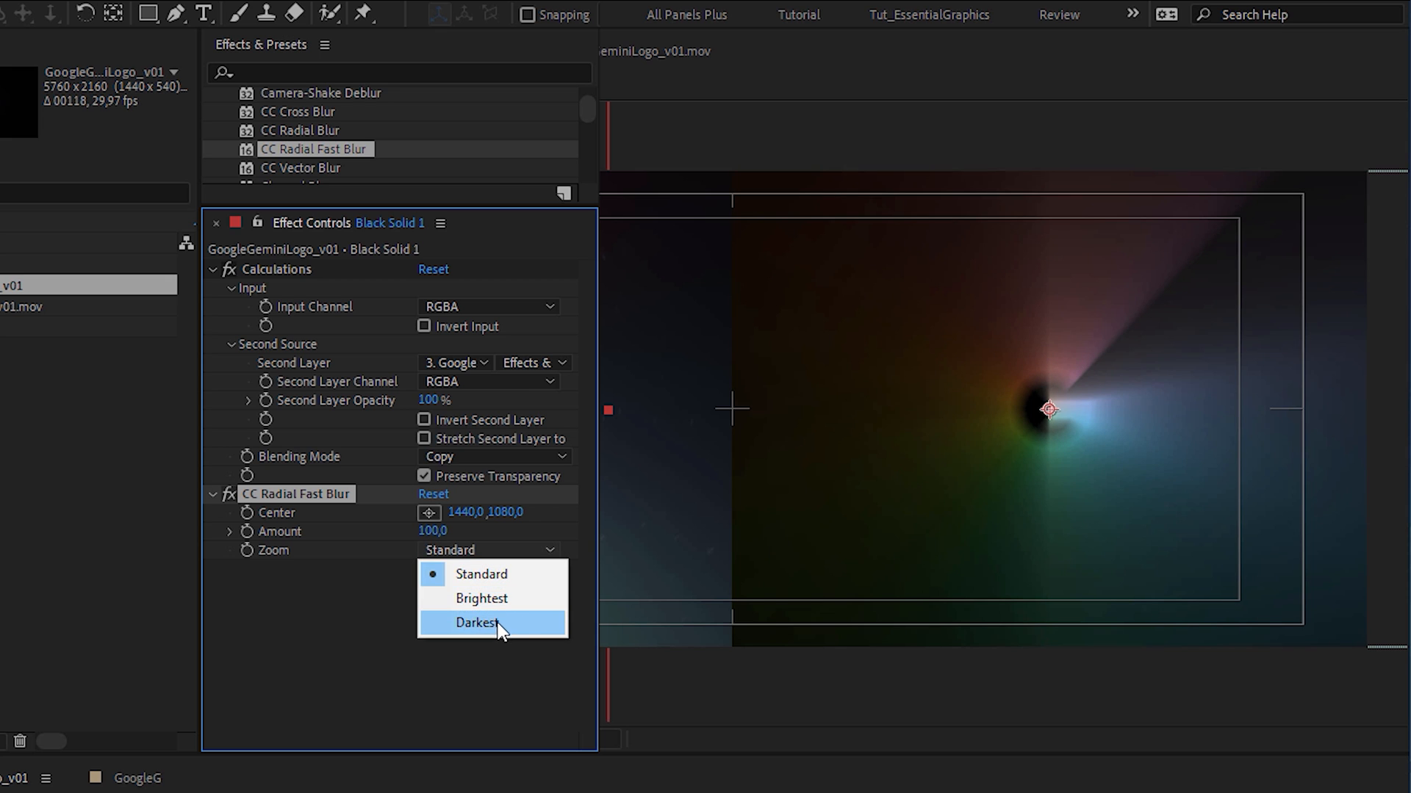
click(505, 604)
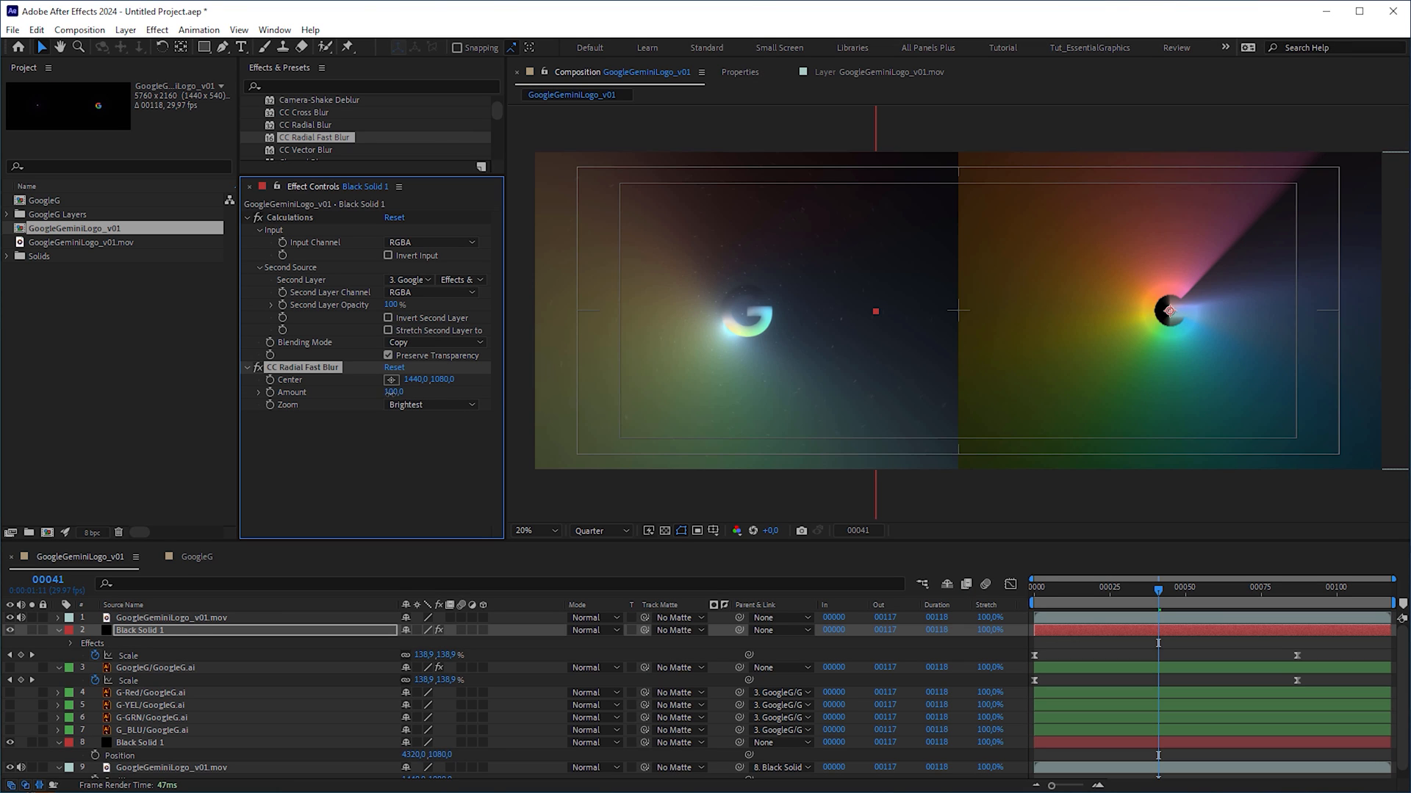
drag(394, 392, 409, 392)
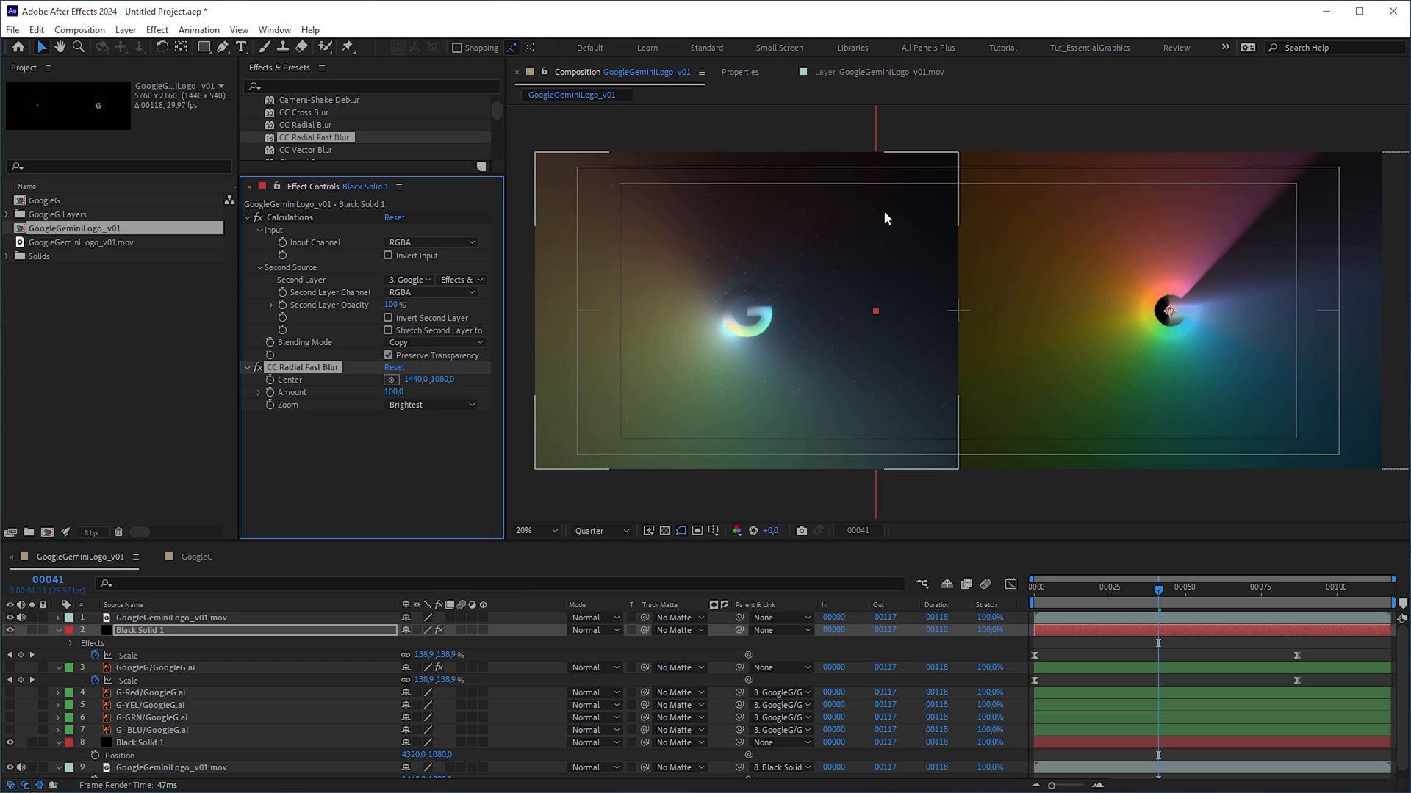
mouse_move(1157, 590)
mouse_down()
mouse_move(1276, 624)
mouse_move(1262, 637)
mouse_move(1290, 658)
mouse_up()
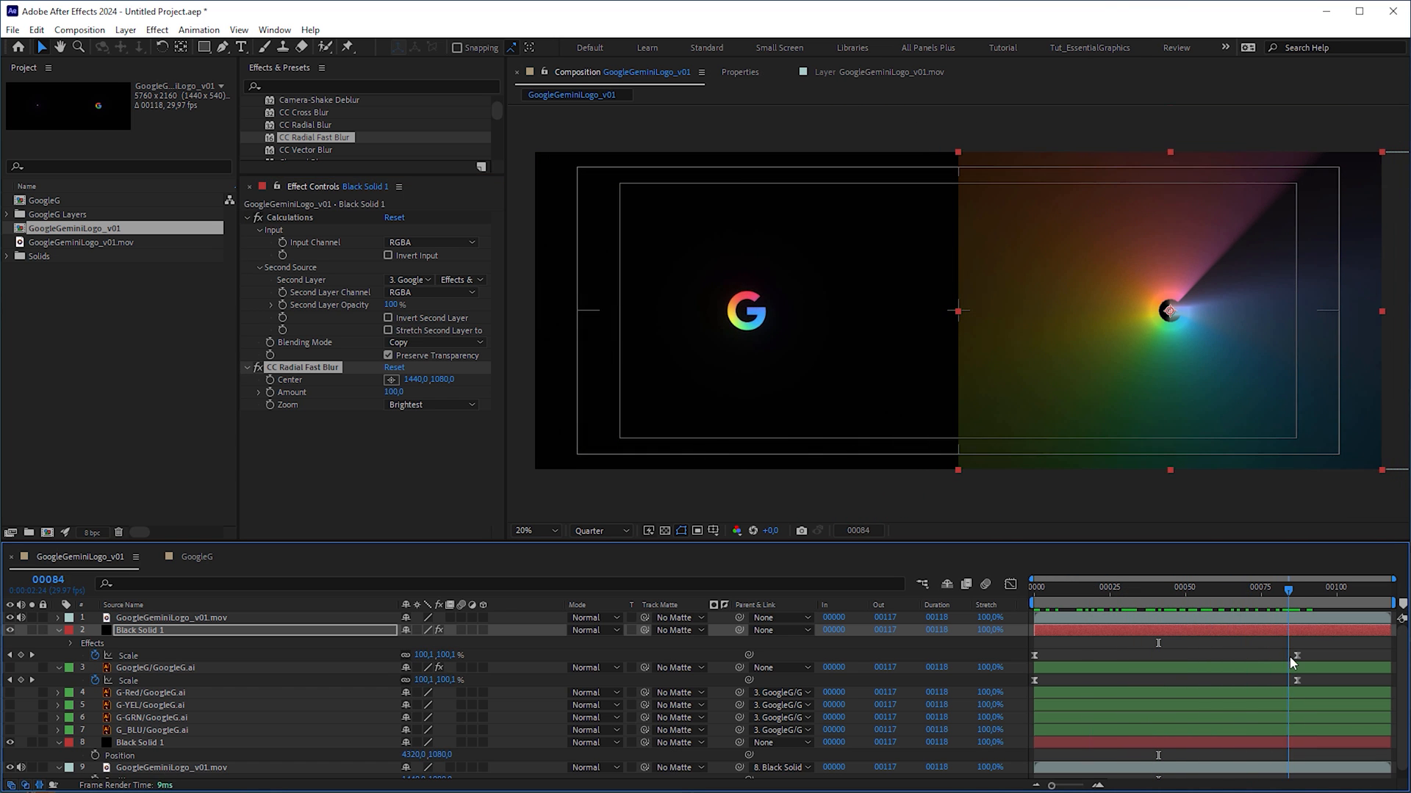
drag(1170, 636, 1163, 667)
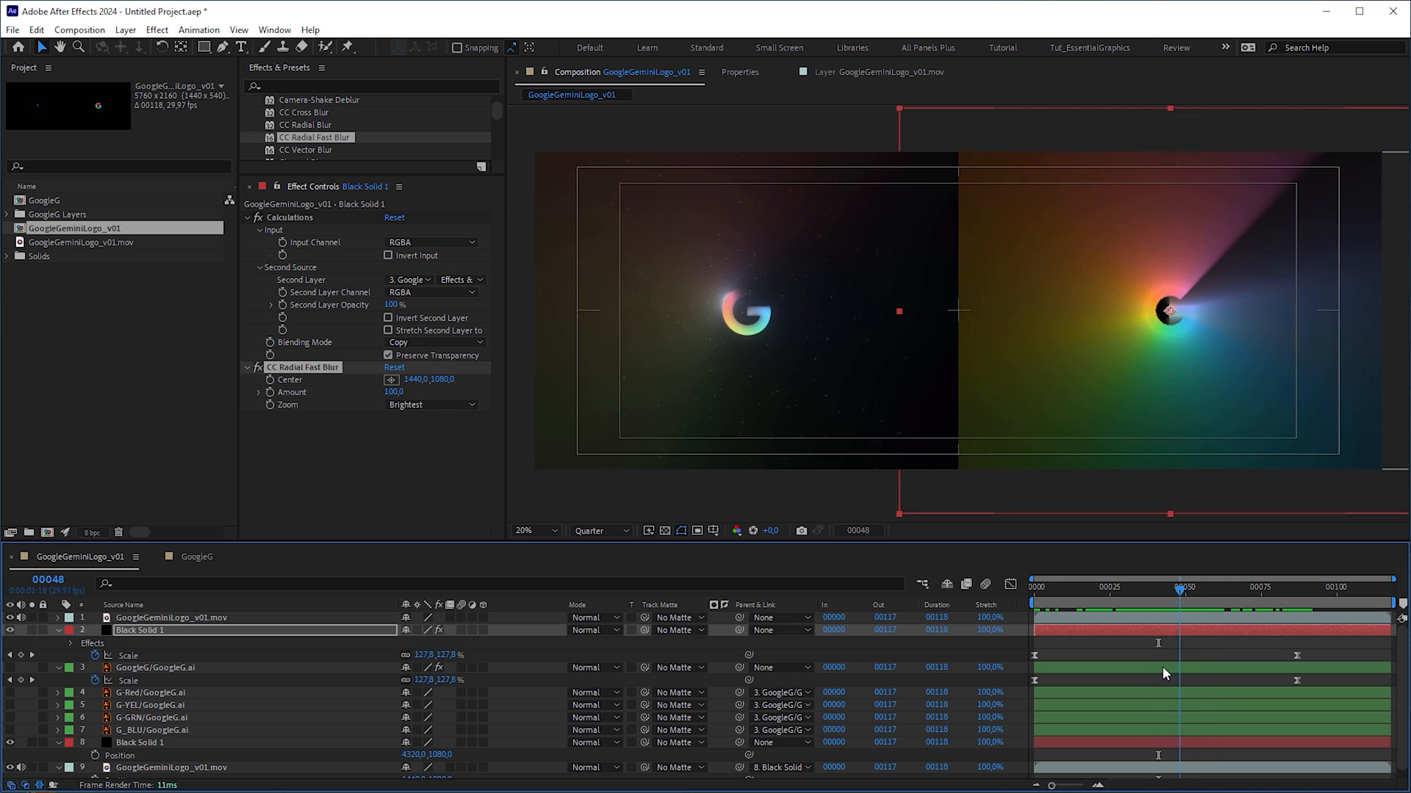
drag(1162, 667, 1177, 674)
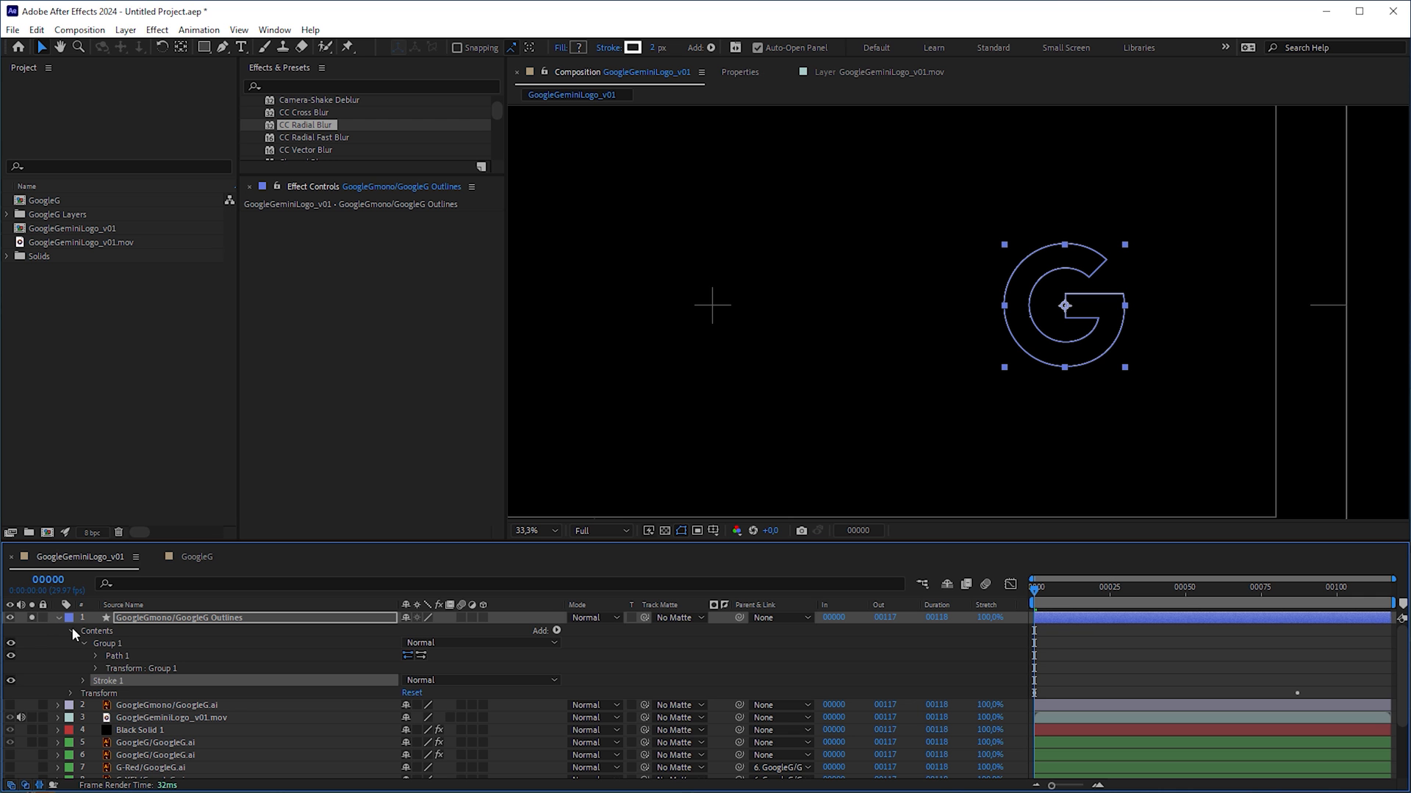
Thicken the G outline stroke and animate its Trim Paths End with eased keyframes so it wraps the G
drag(657, 47, 728, 47)
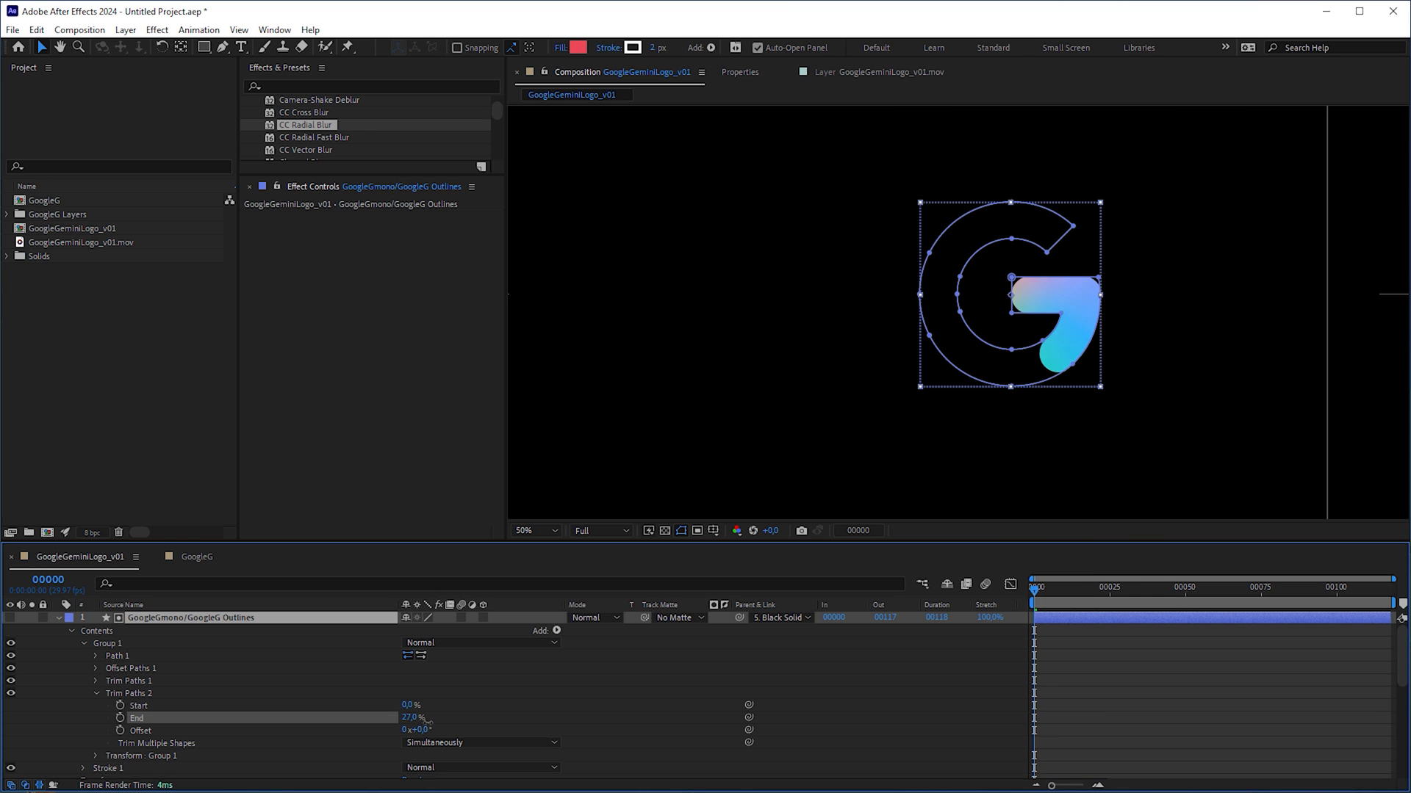
drag(426, 719, 452, 717)
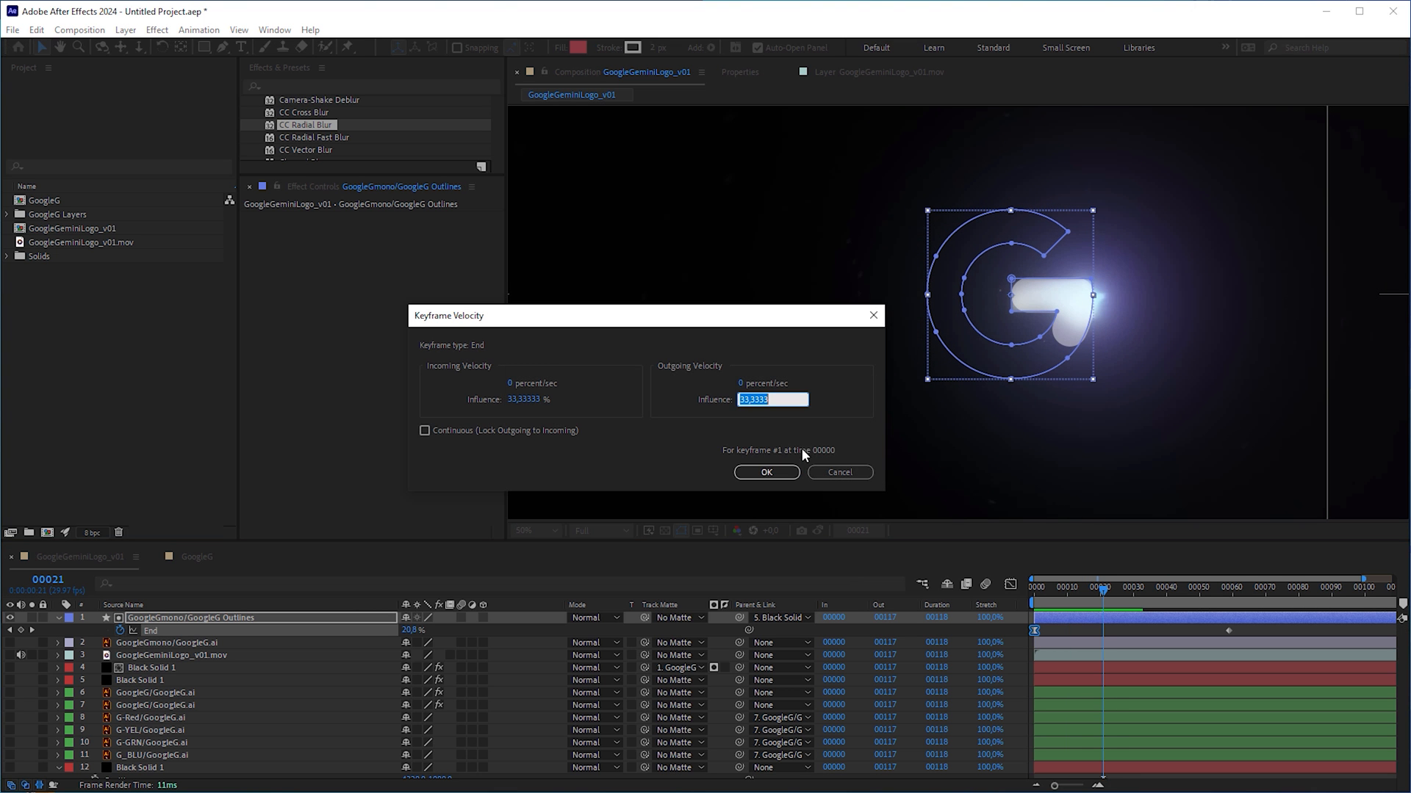
click(766, 472)
mouse_move(1104, 589)
mouse_down()
mouse_move(1230, 612)
mouse_move(1130, 768)
mouse_up()
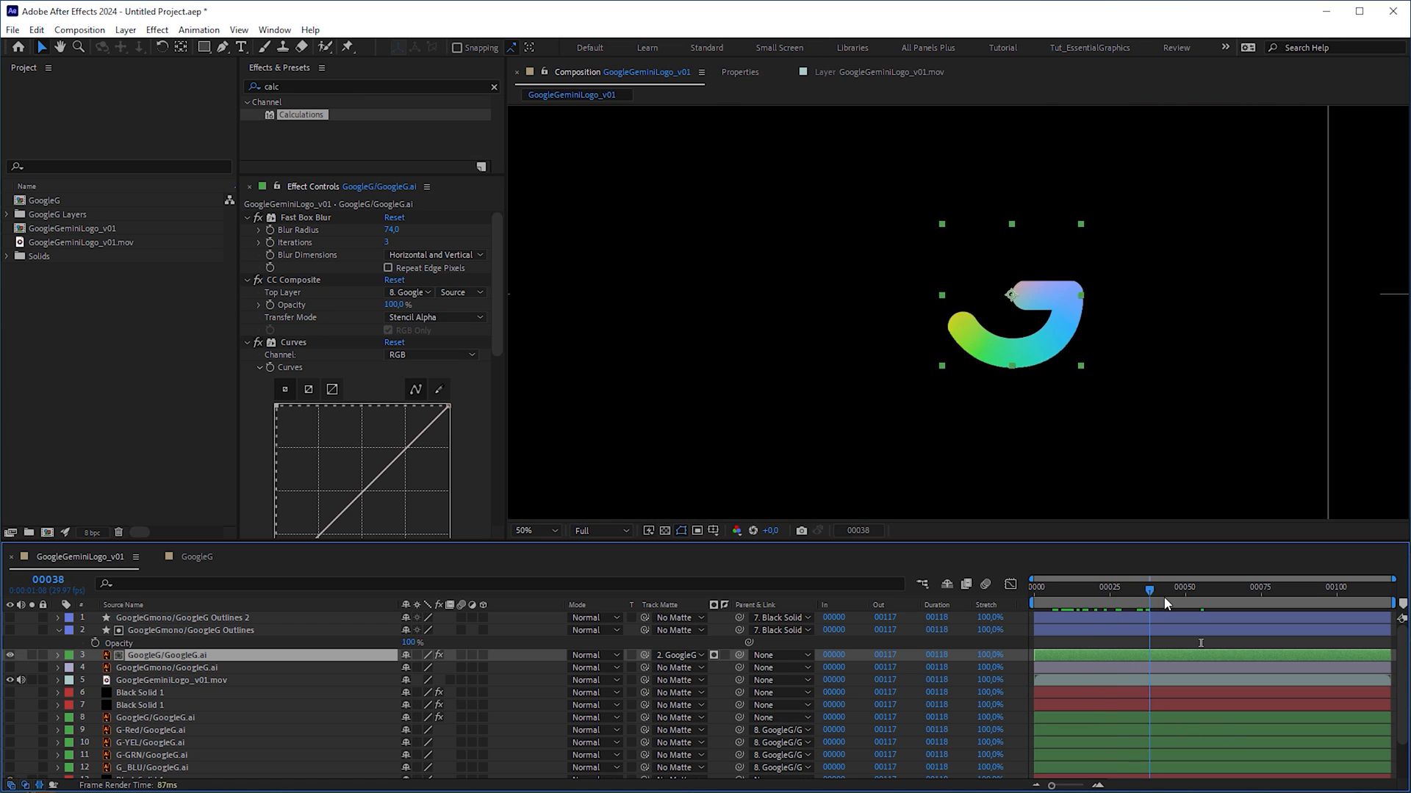
drag(1102, 595, 1185, 605)
Precompose the outline and logo layers into _GlowTest
click(308, 552)
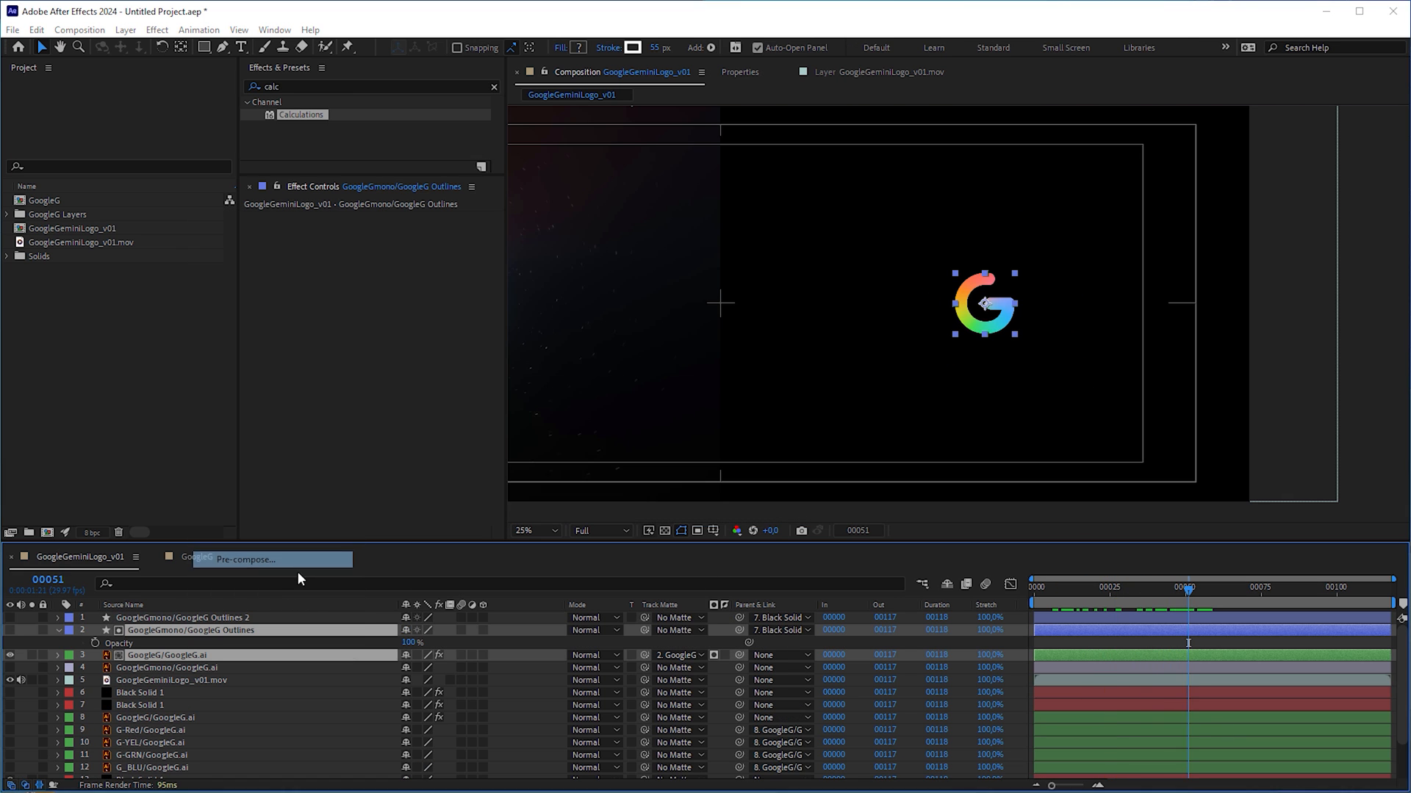
text(_GlowTe)
click(597, 604)
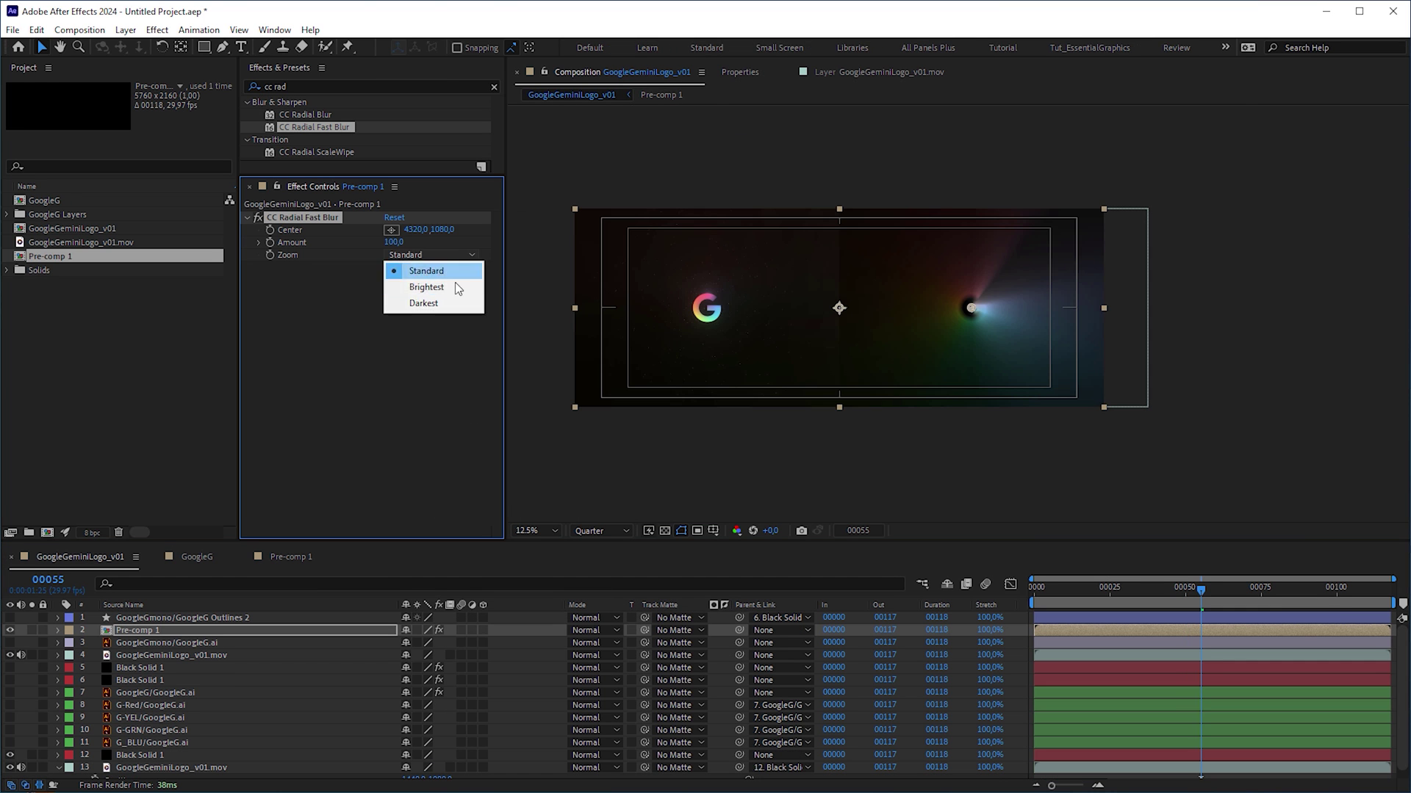
click(456, 286)
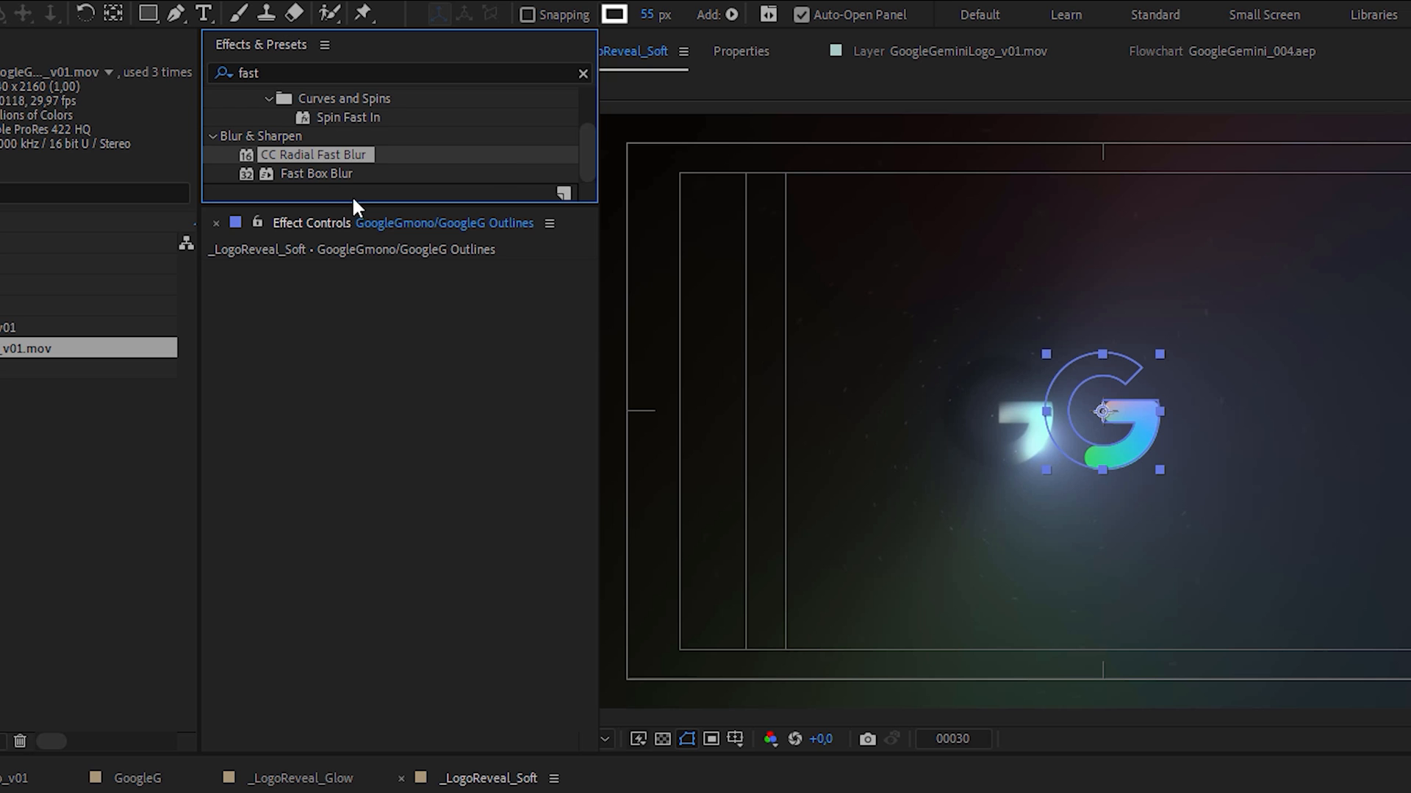
Apply Fast Box Blur at radius 37 to the G outline and retime its End keyframe later
double_click(344, 172)
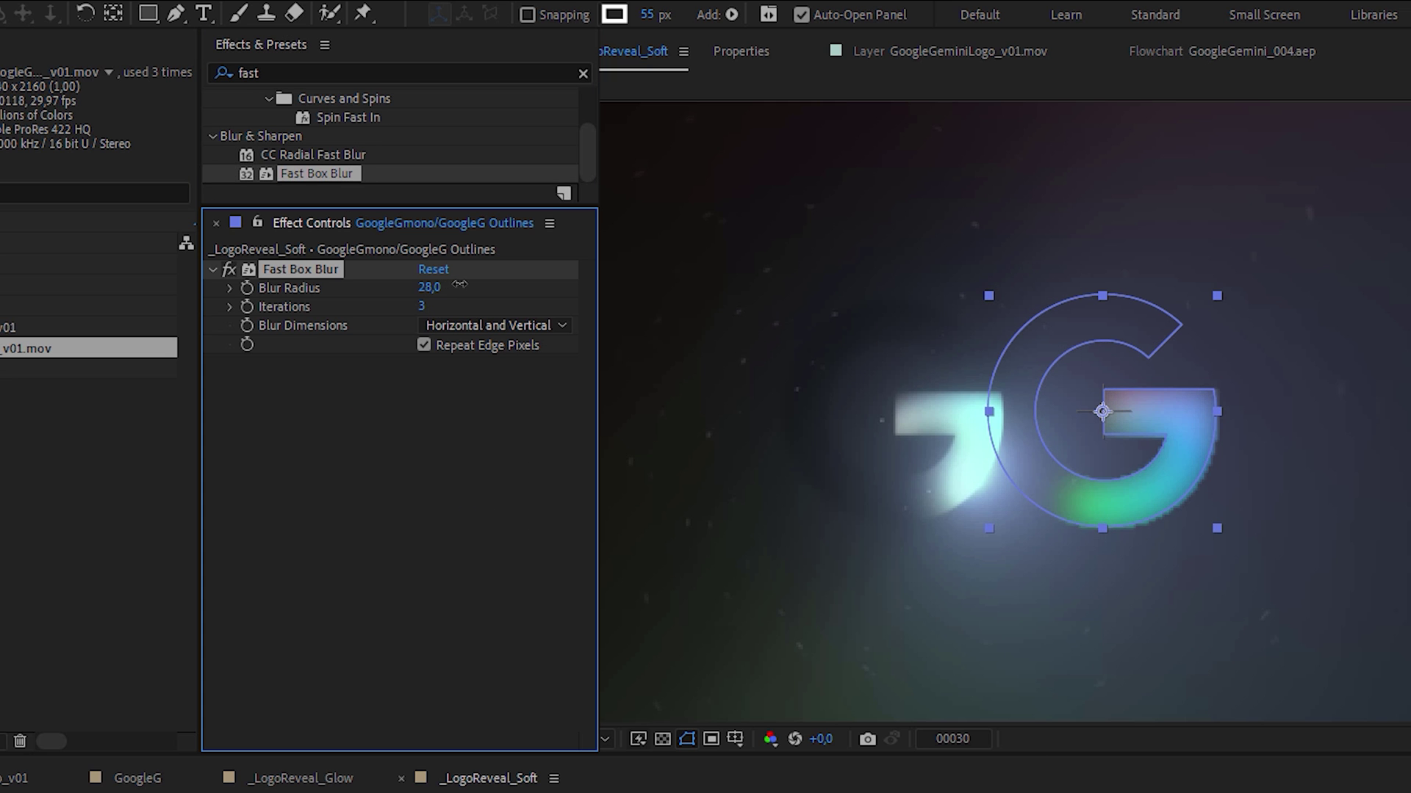
drag(430, 288, 475, 287)
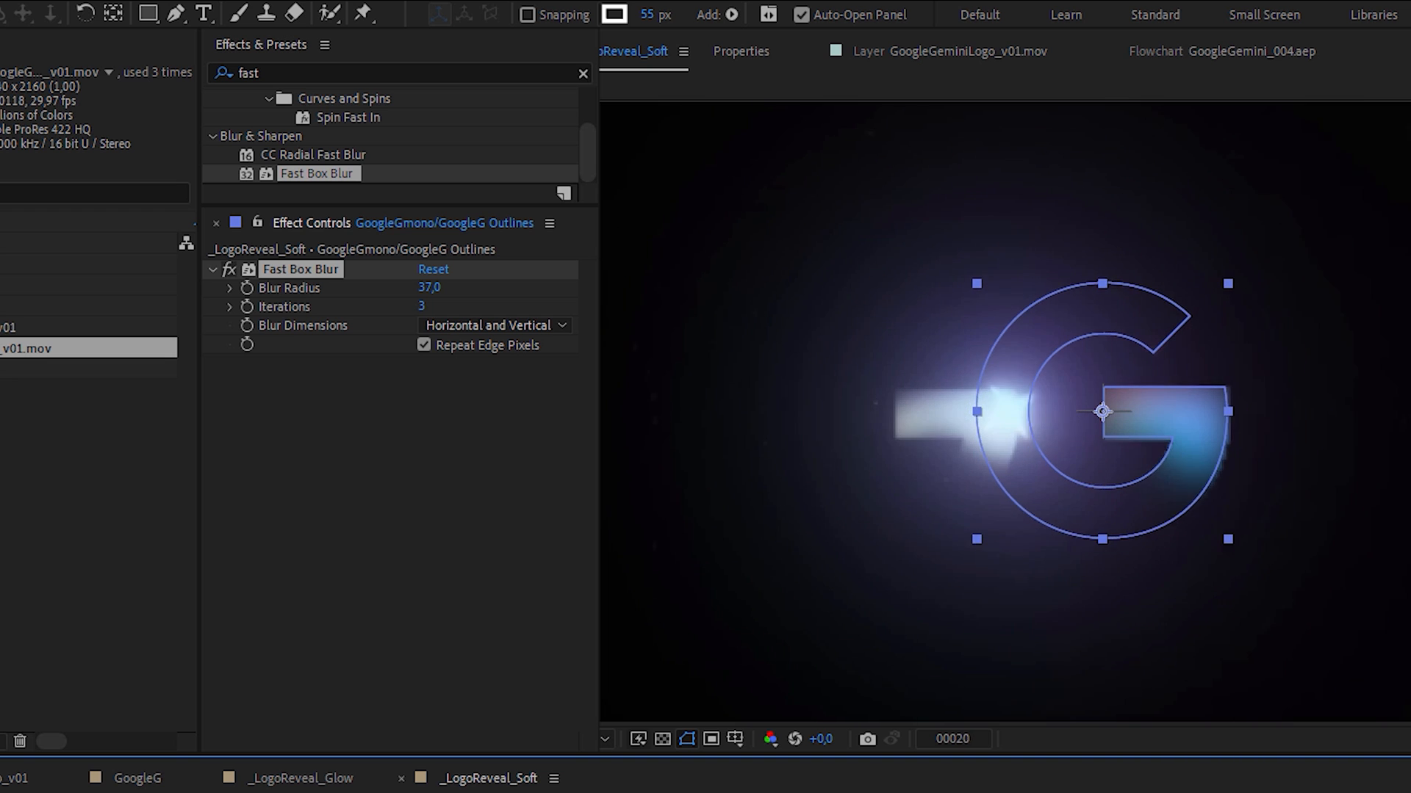
key(space)
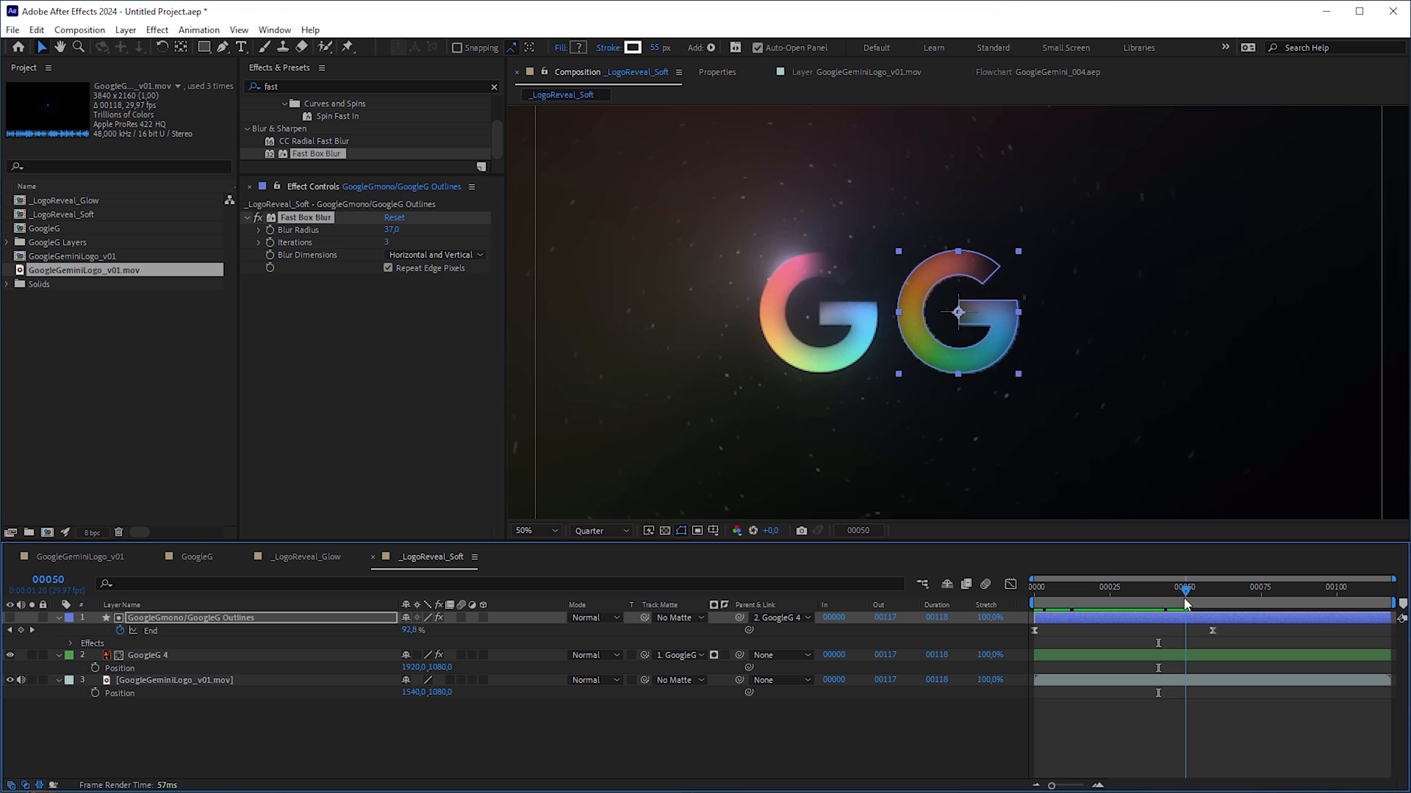
drag(1216, 629, 1228, 632)
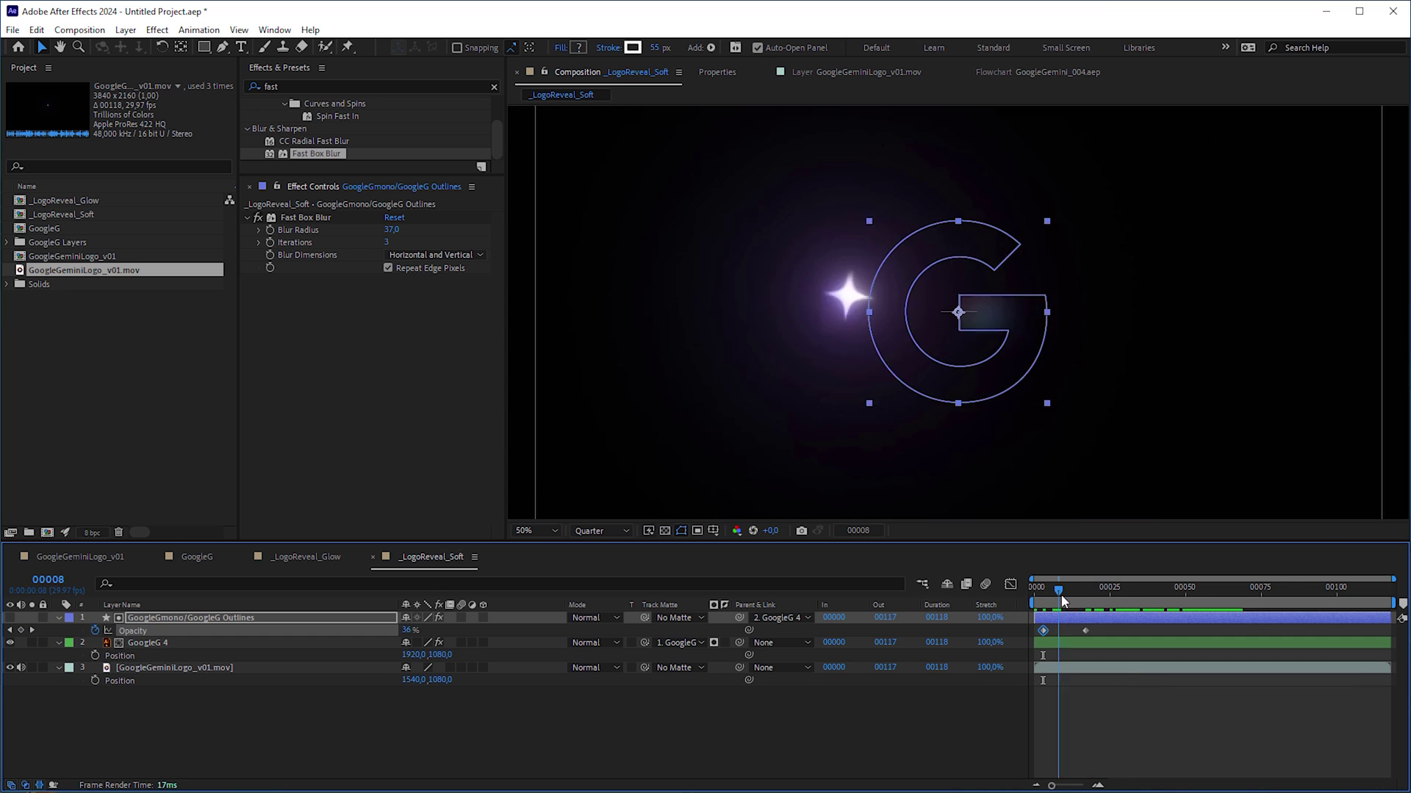
drag(1062, 595, 1214, 630)
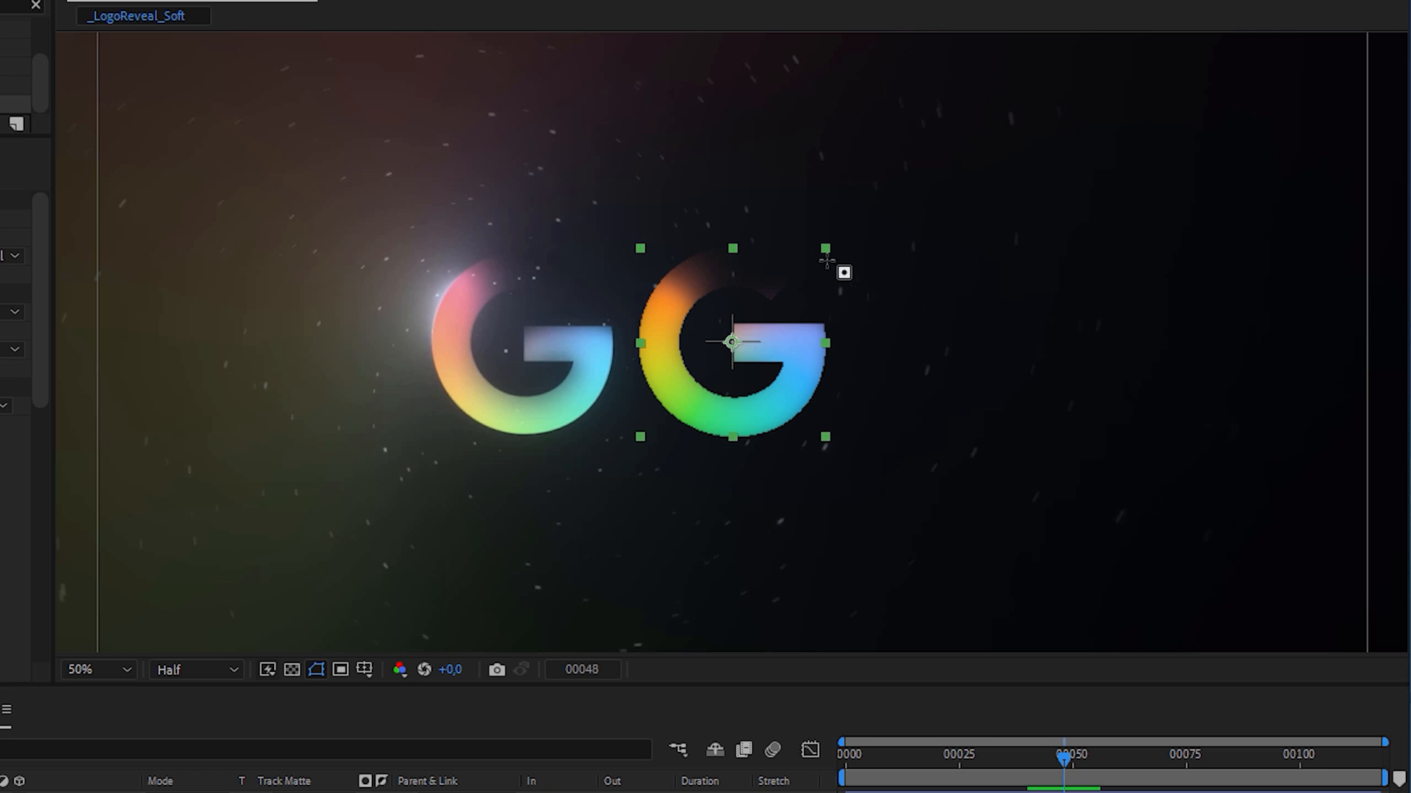
Draw and delete an ellipse mask at the G's top-right on GoogleG 4, then step ahead in time
drag(827, 256, 748, 308)
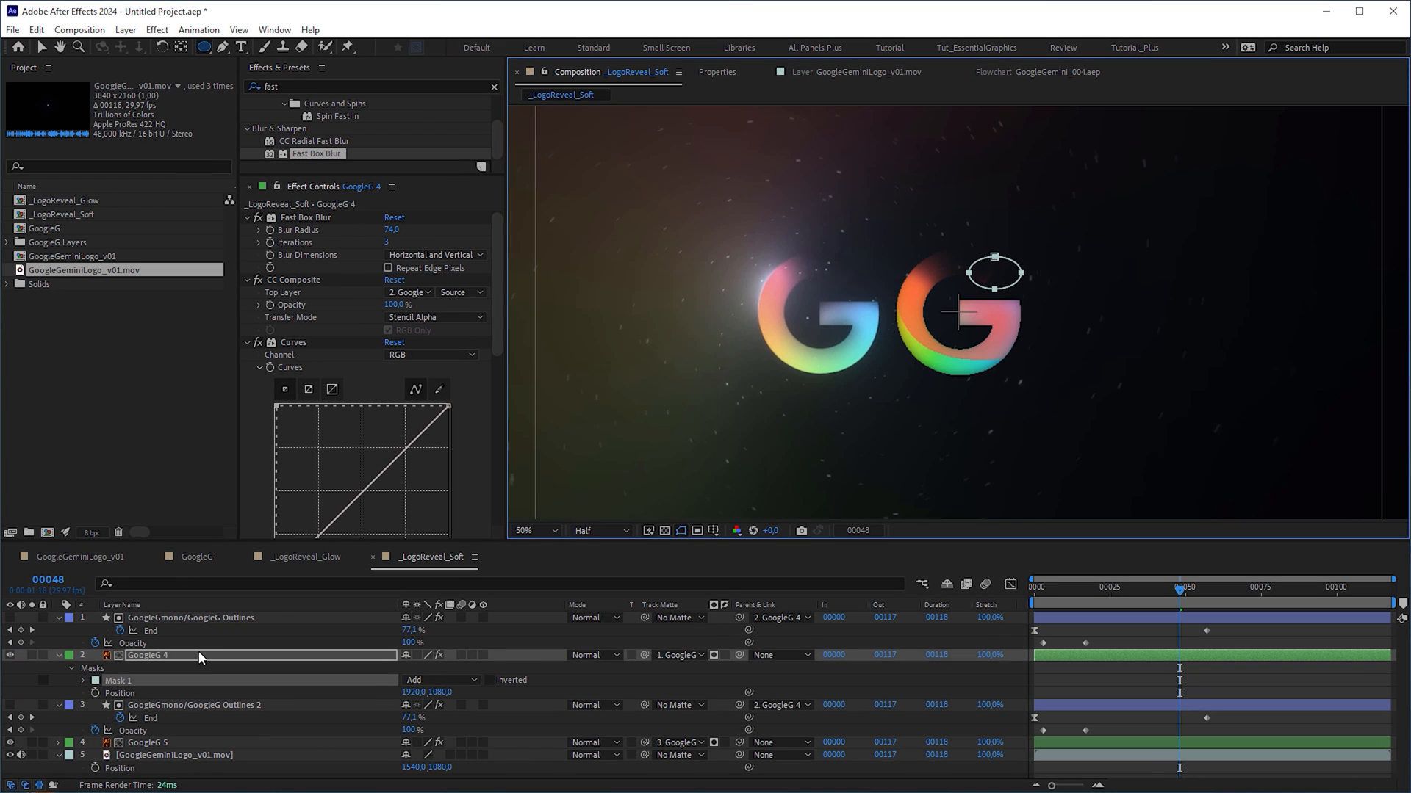
key(Delete)
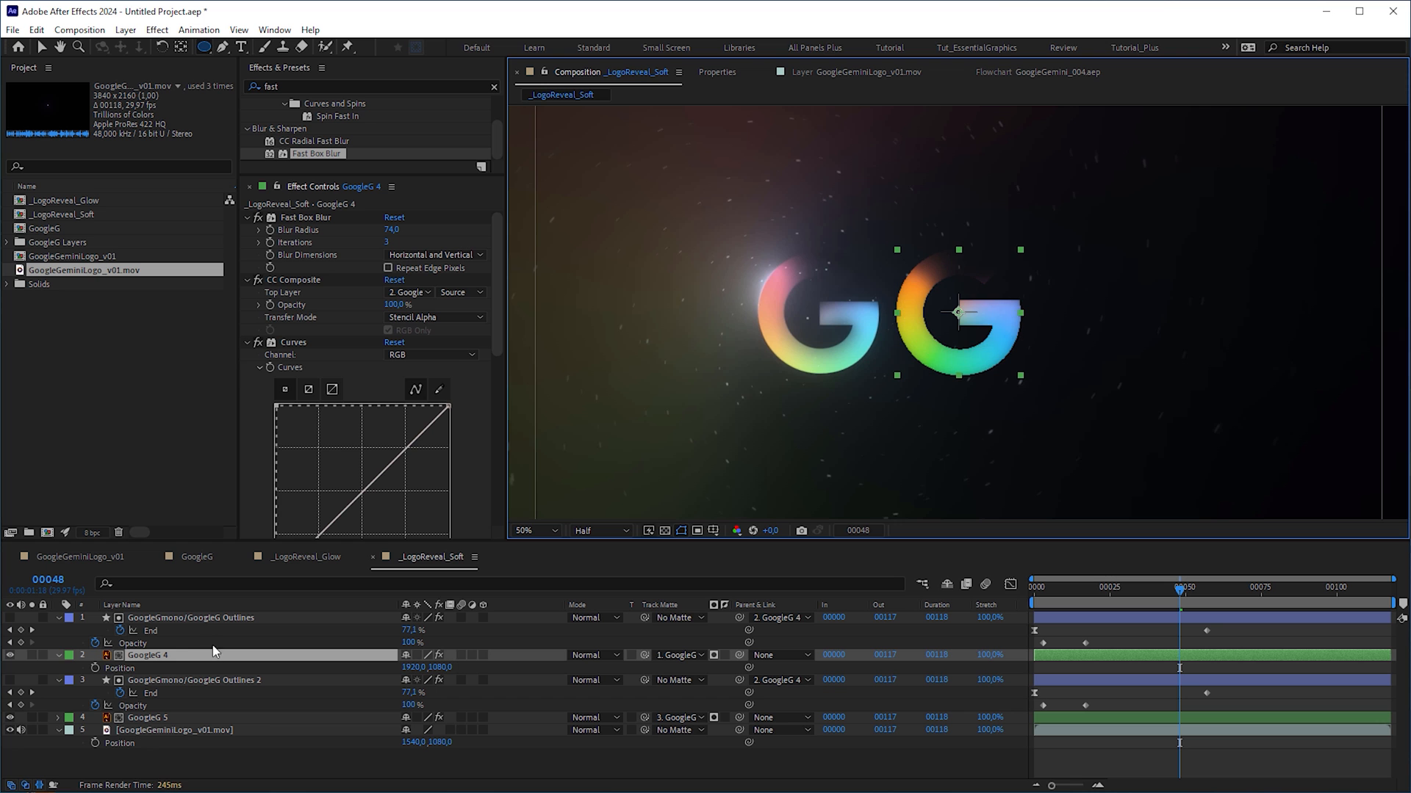
drag(1185, 593, 1189, 594)
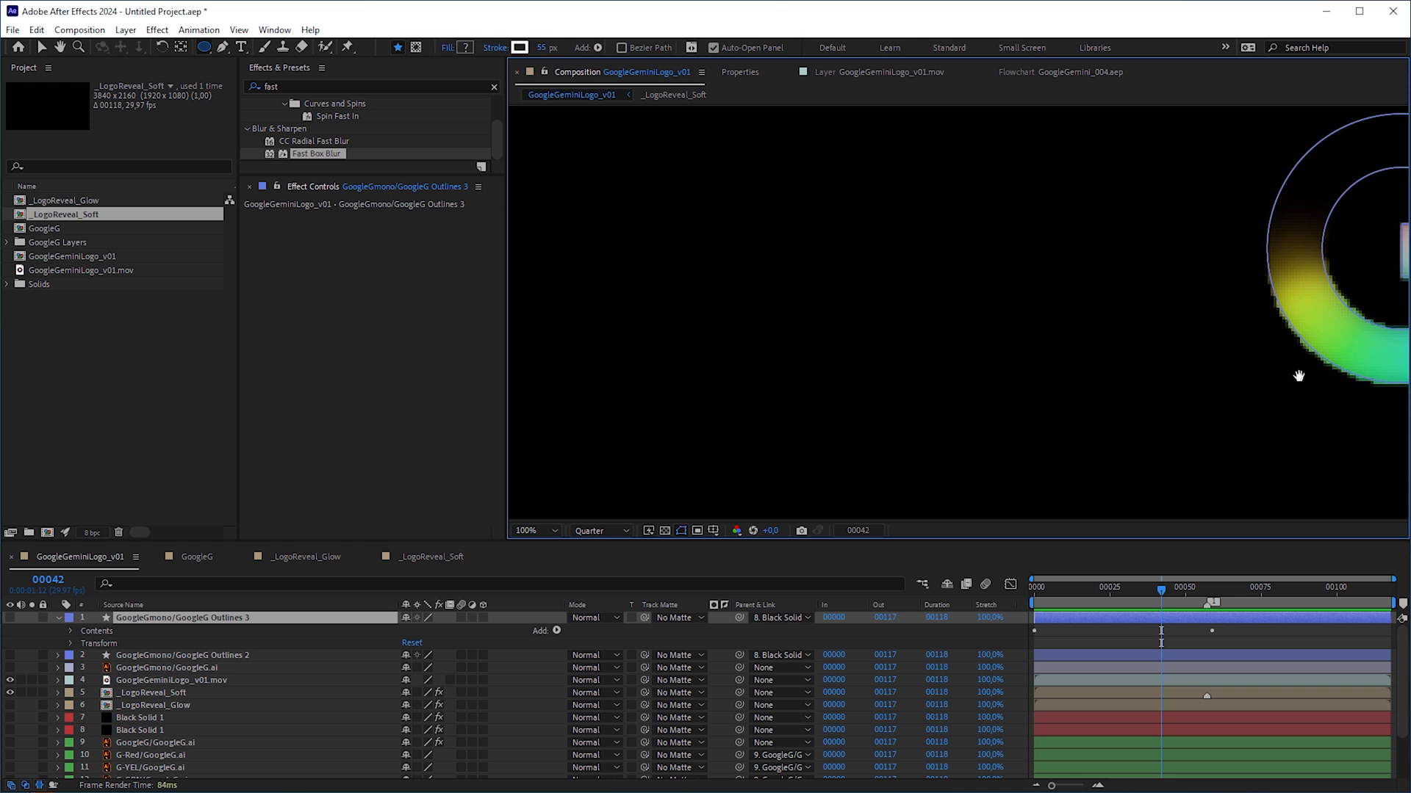
Solo the GoogleG Outlines 3 layer and drill into Contents > Group 1 > Path 1
click(11, 692)
click(72, 631)
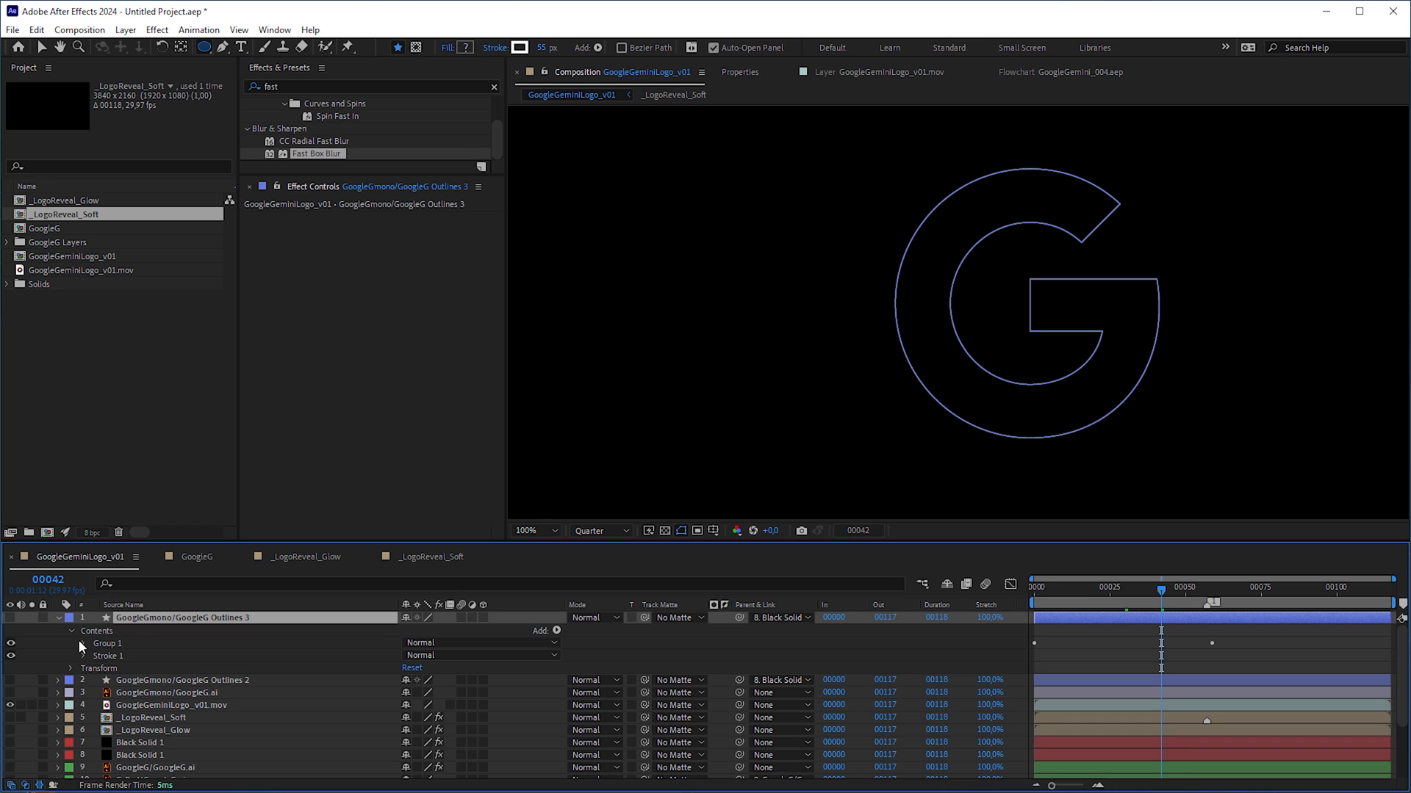
click(84, 644)
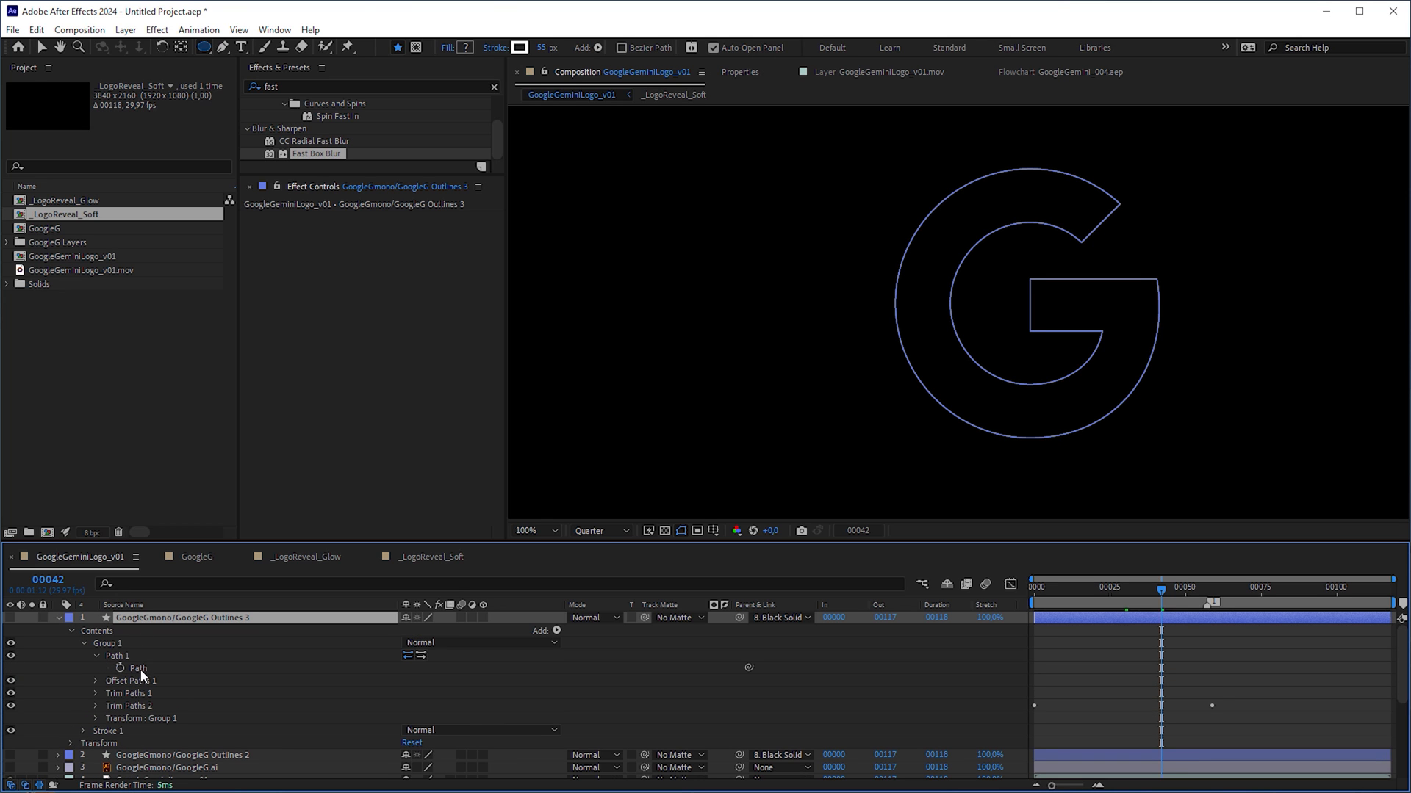
click(132, 669)
Delete the inner arc vertices so the path keeps only its outer curve and crossbar
key(v)
click(1081, 241)
key(Delete)
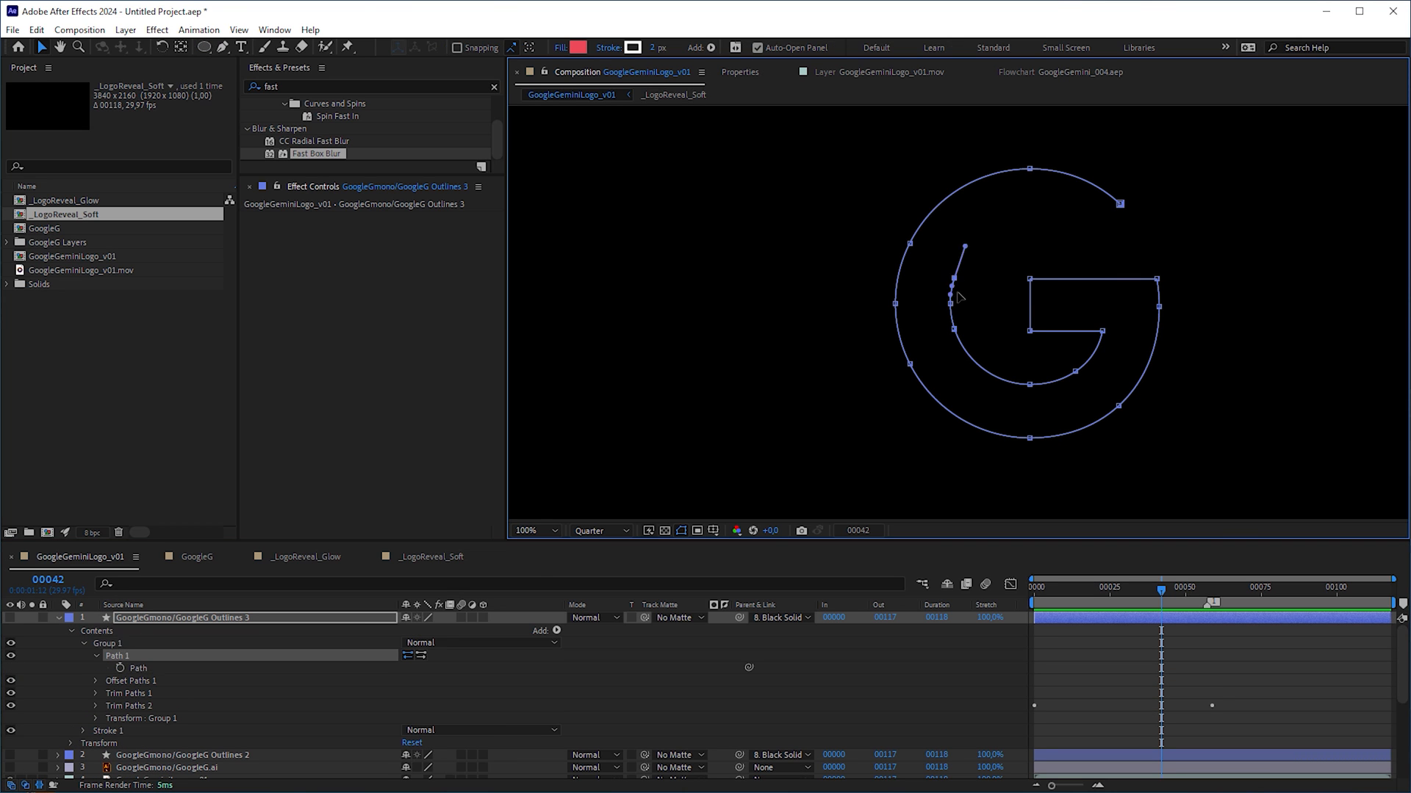
click(953, 278)
key(Delete)
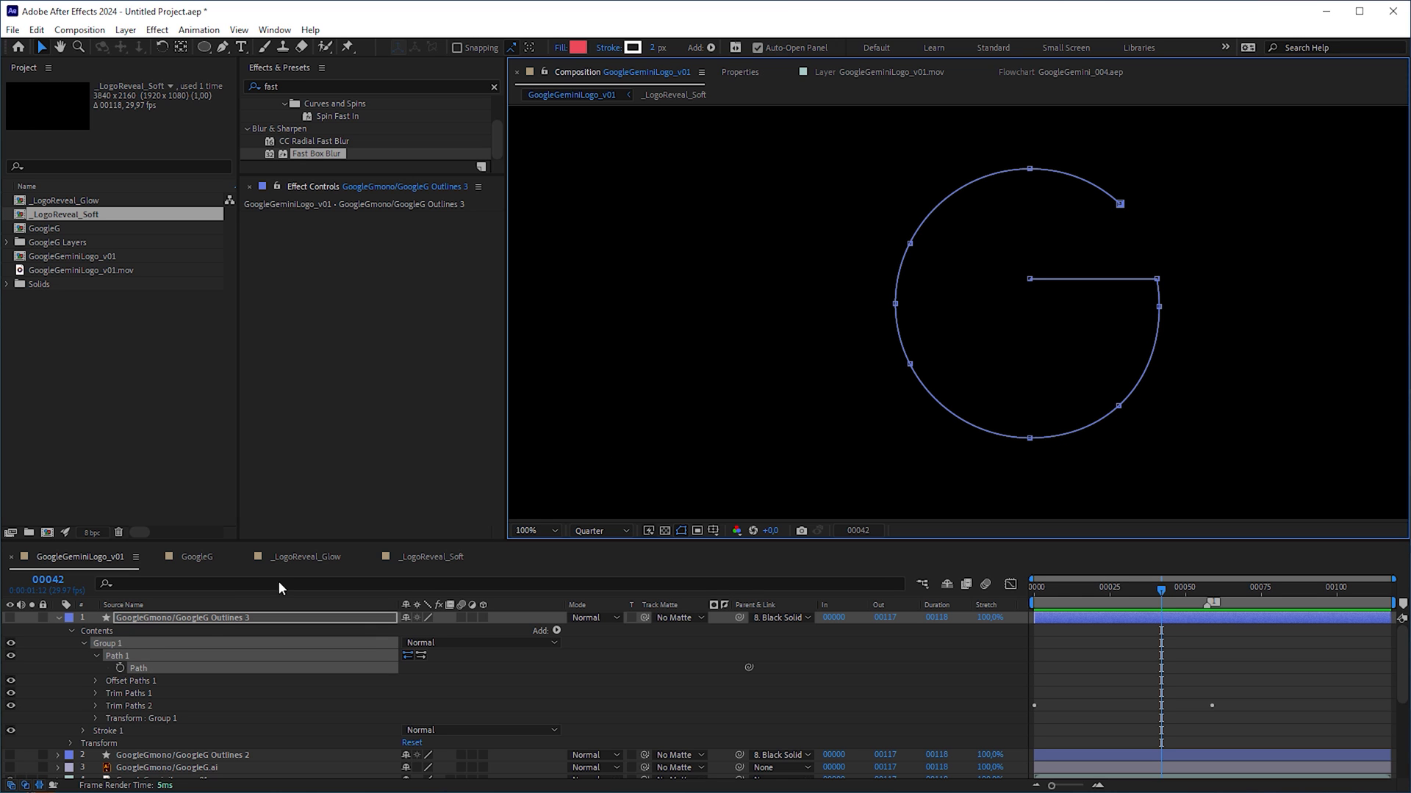
click(117, 655)
Launch the Create Nulls From Paths.jsx panel from the Window menu and move it aside
click(275, 30)
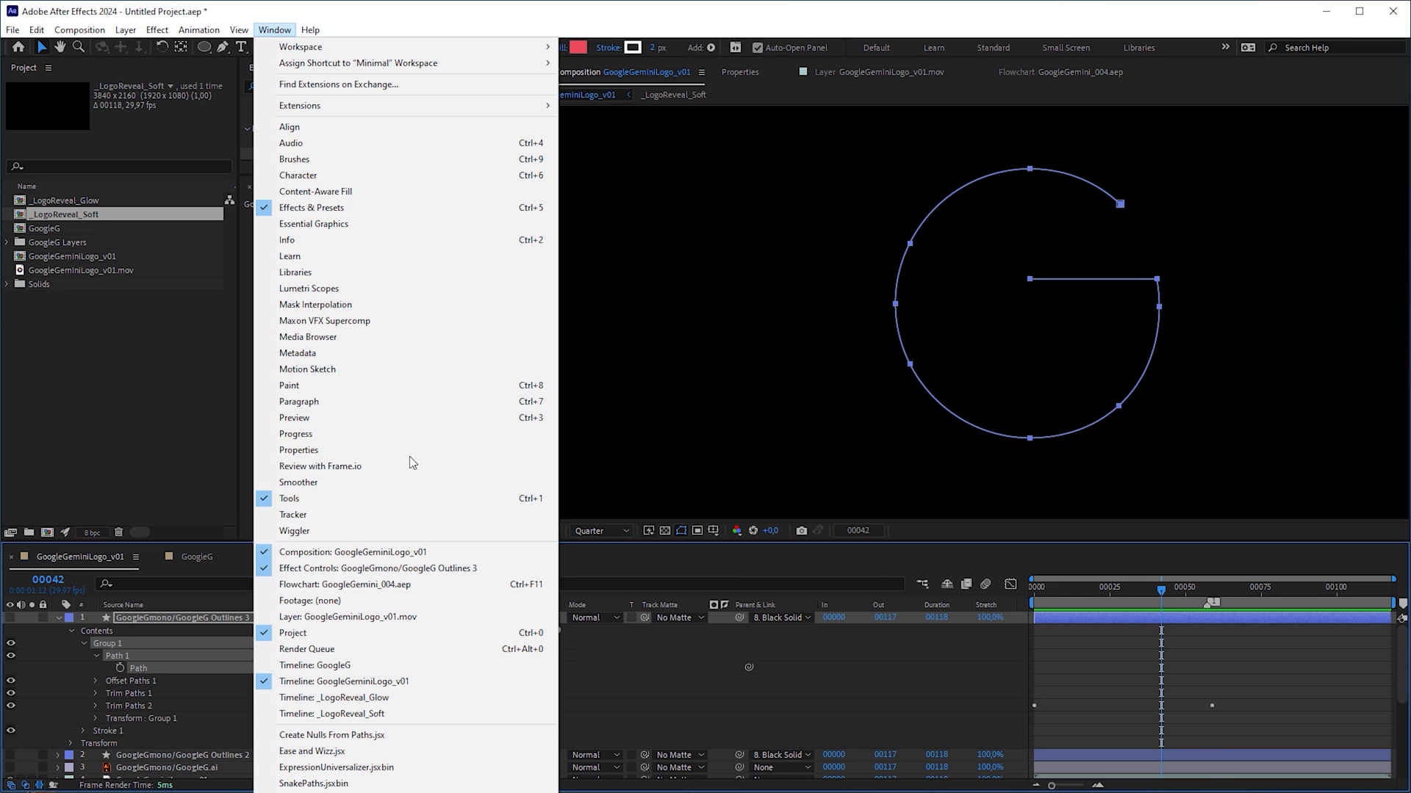
click(395, 741)
mouse_move(404, 79)
mouse_down()
mouse_move(512, 168)
mouse_move(751, 269)
mouse_up()
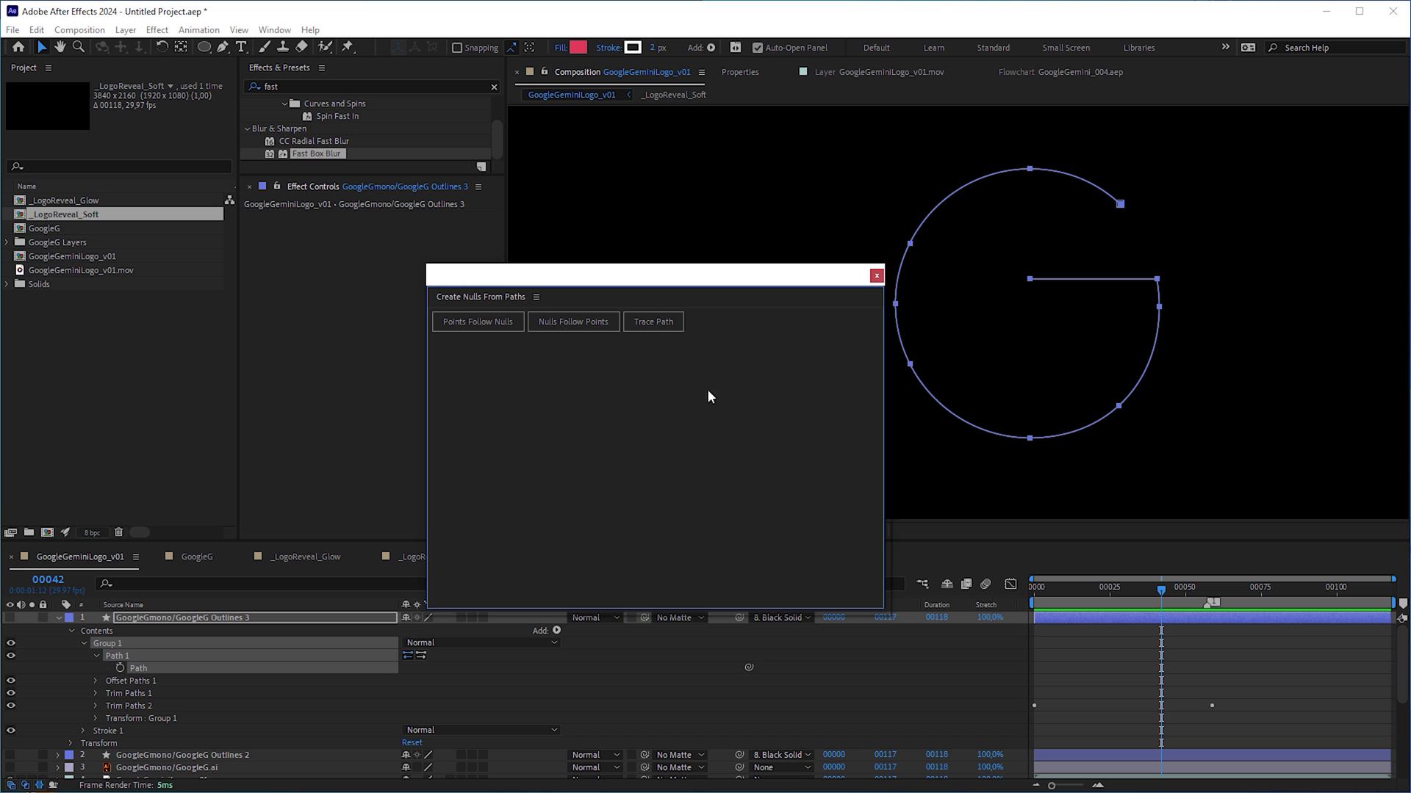
Run Trace Path to make a null that travels along the G outline and scrub the result
click(665, 321)
drag(1035, 590, 1181, 630)
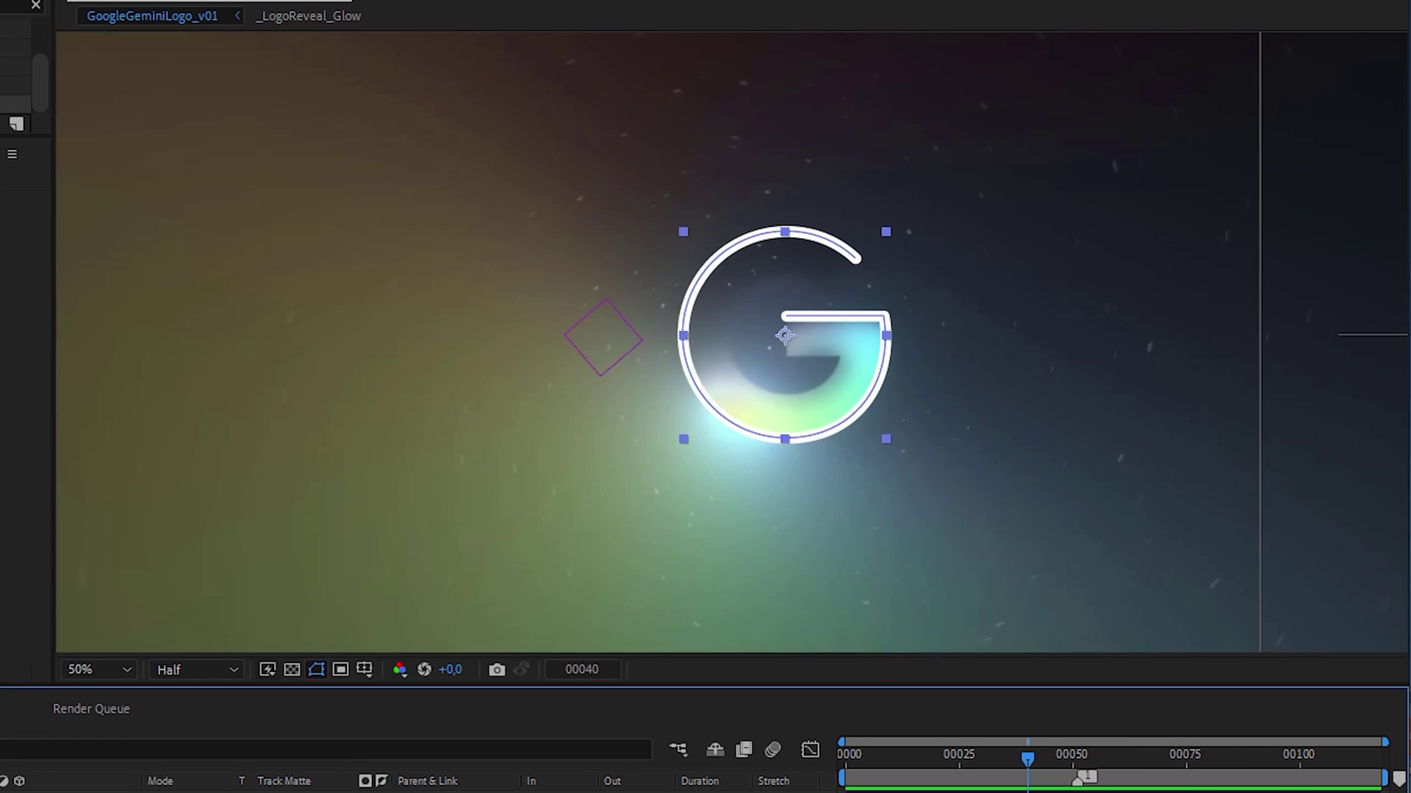
mouse_move(1180, 630)
mouse_down()
mouse_move(1132, 633)
mouse_move(1103, 596)
mouse_up()
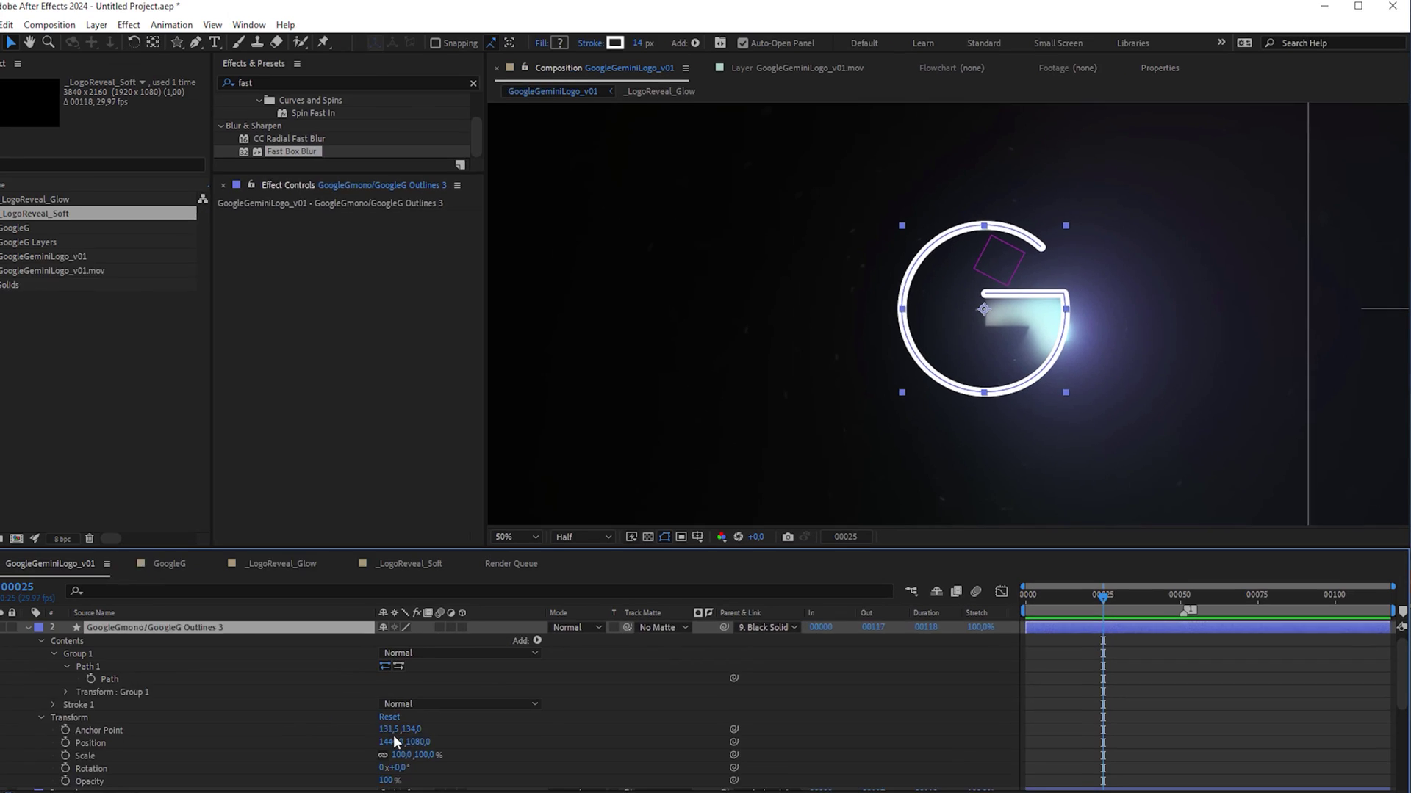
Zero the outline layer's Anchor Point and its Group 1 Transform Position to 0,0
click(388, 729)
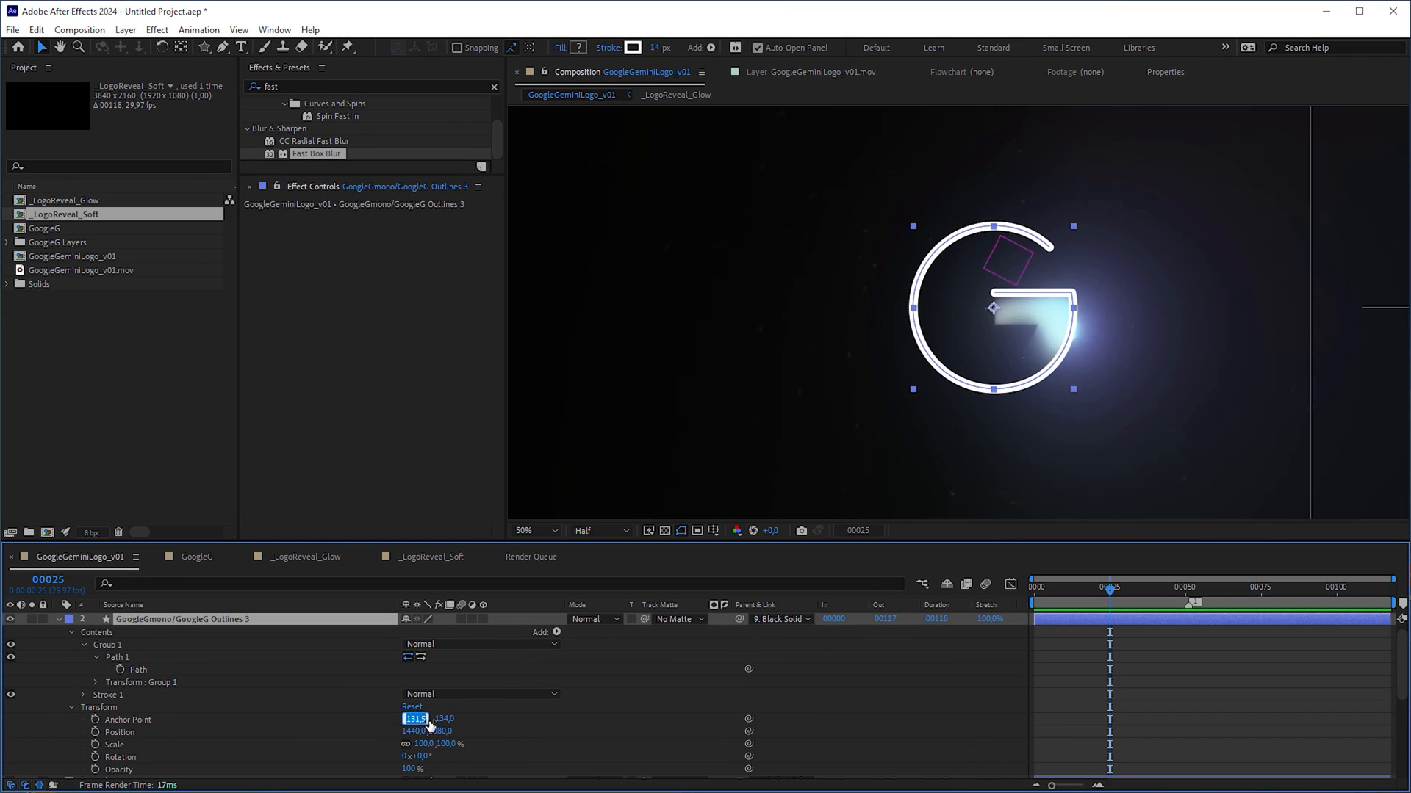
text(0)
key(Tab)
text(0)
key(Return)
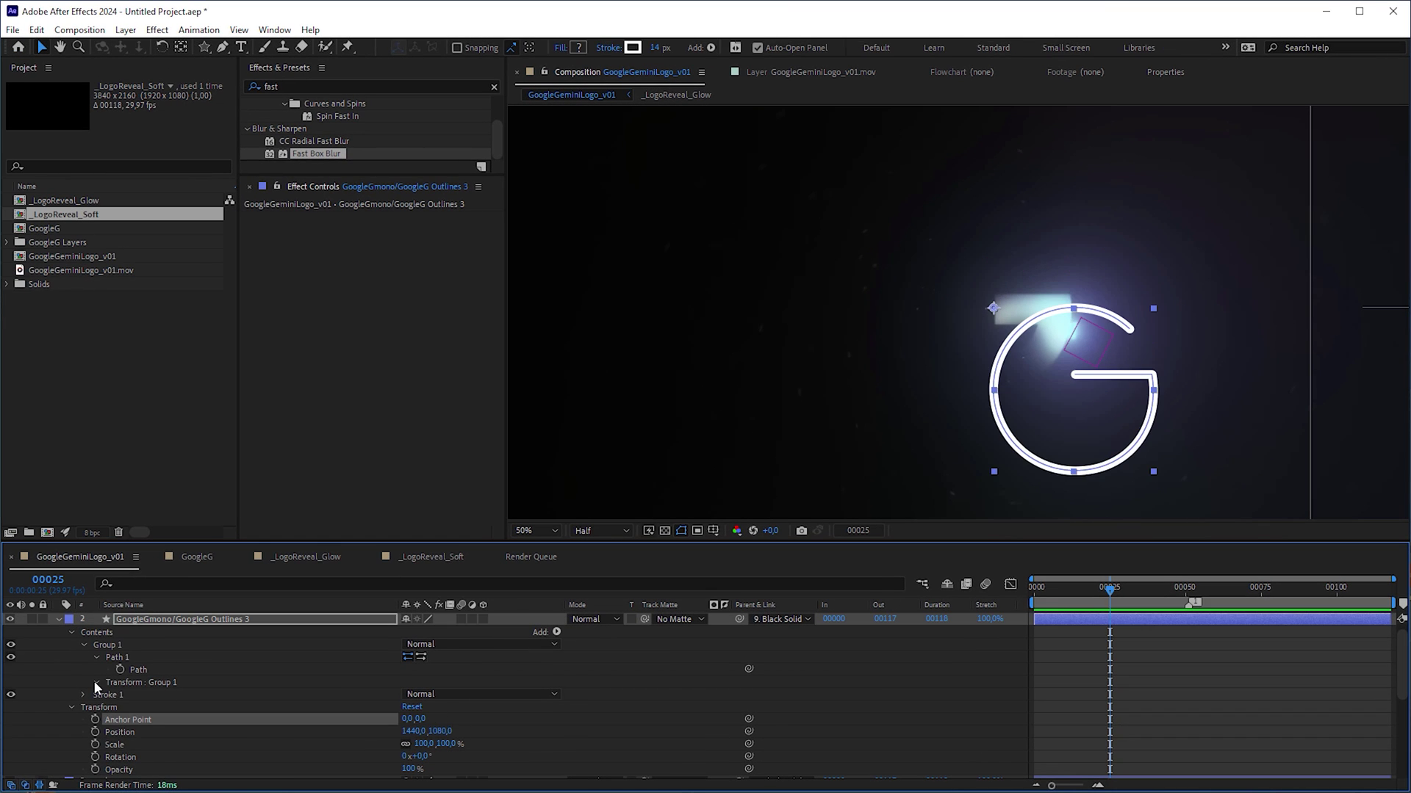
click(96, 682)
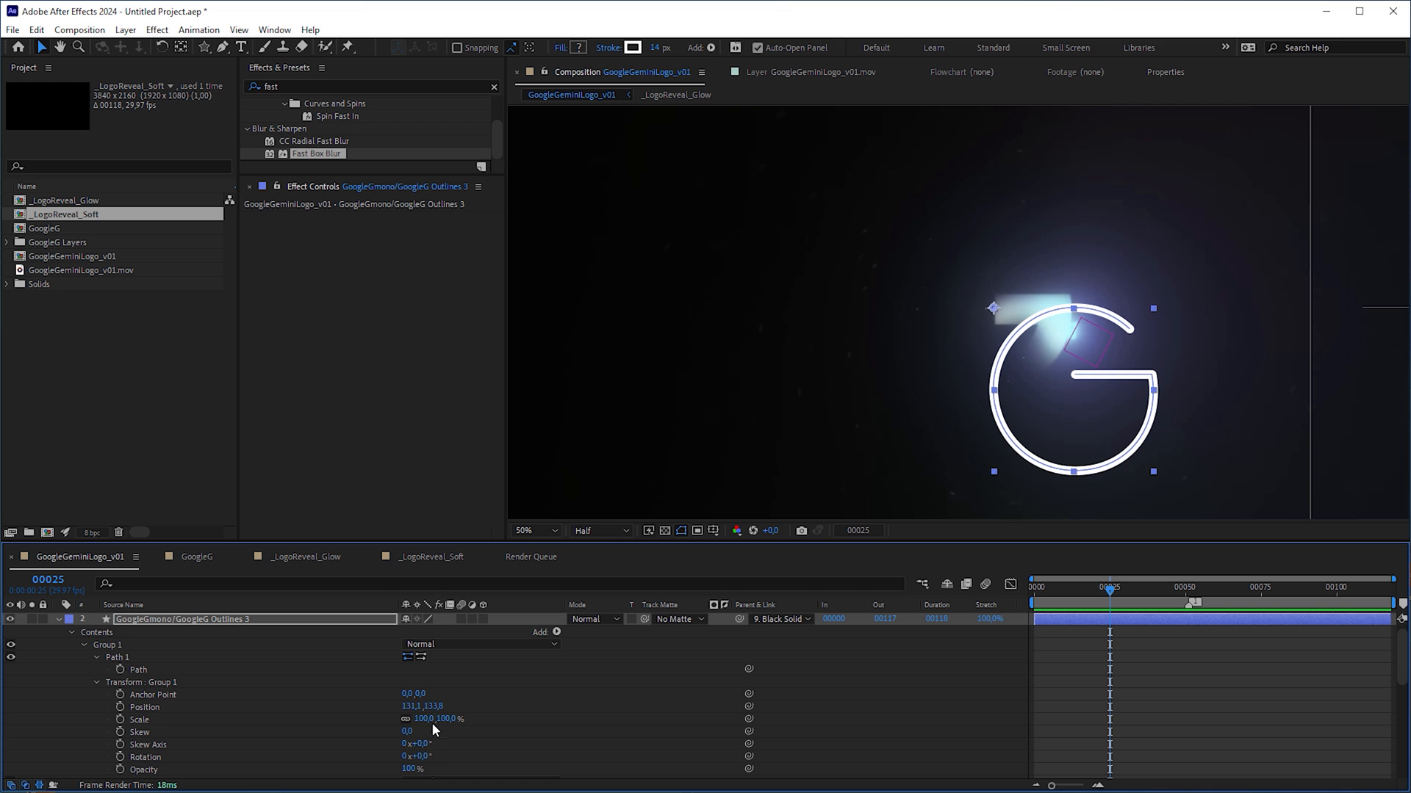
text(0)
key(Tab)
text(0)
key(Return)
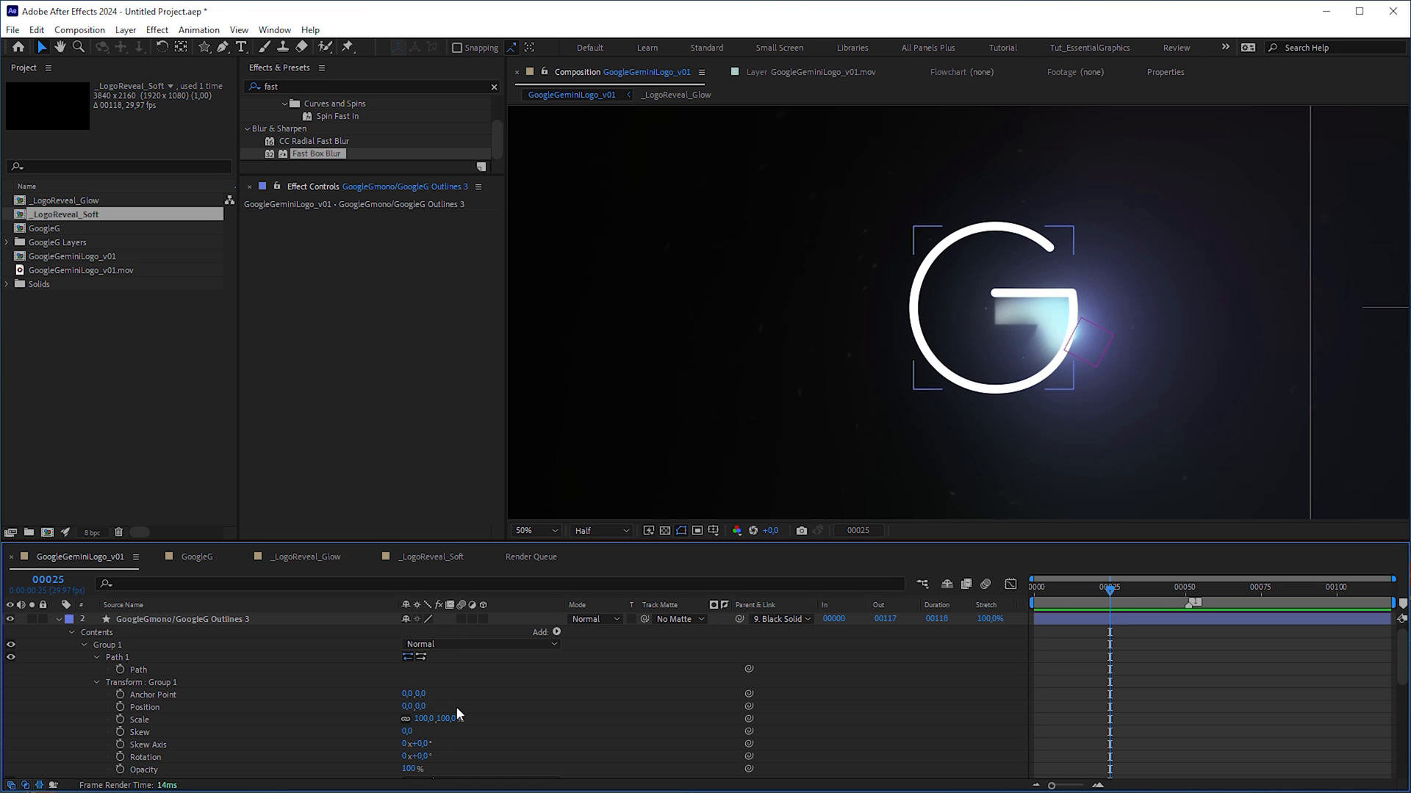
Scrub the repositioned animation, show the path points and select the Null 1 layer
drag(1053, 590, 1142, 599)
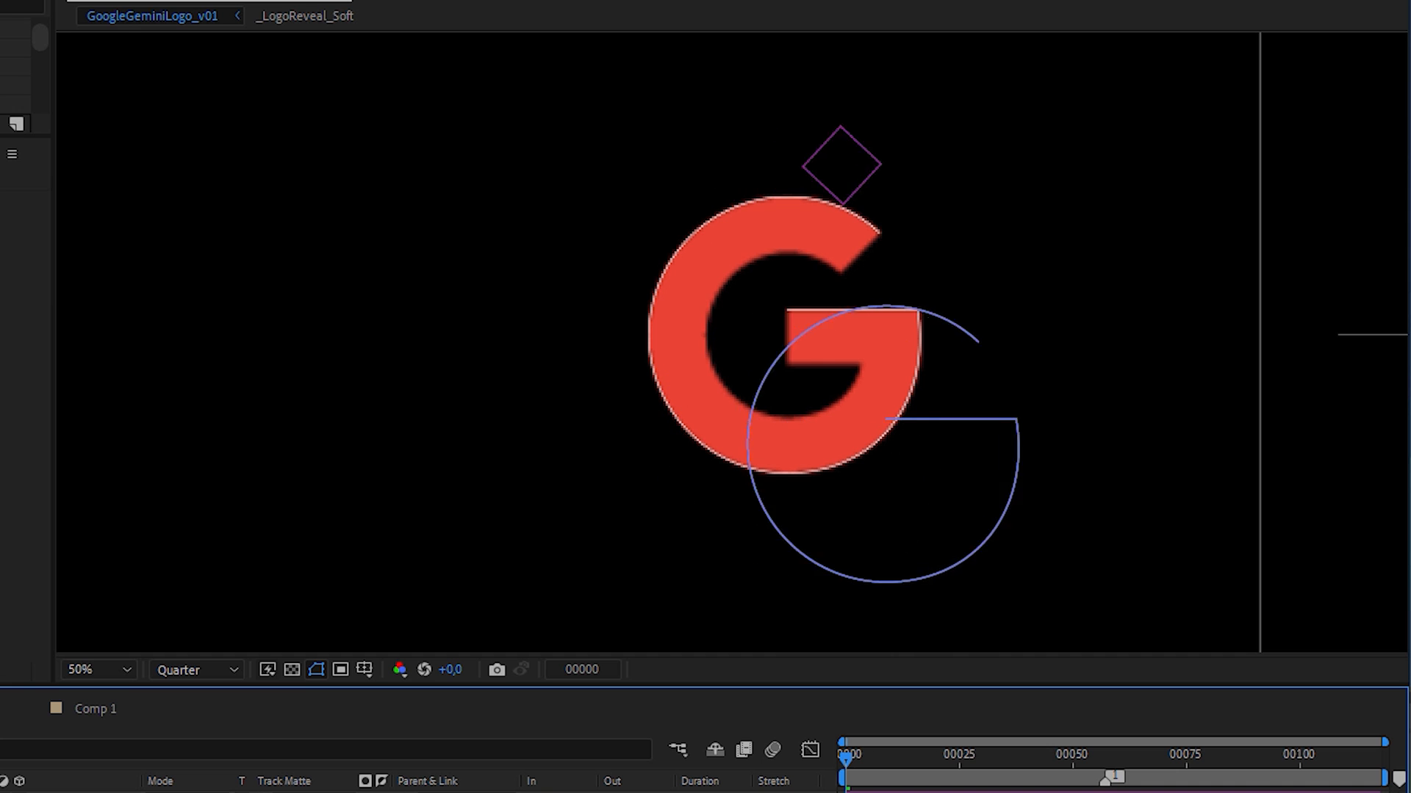
mouse_move(849, 761)
mouse_down()
mouse_move(918, 788)
mouse_move(846, 773)
mouse_move(898, 758)
mouse_move(832, 761)
mouse_up()
click(924, 476)
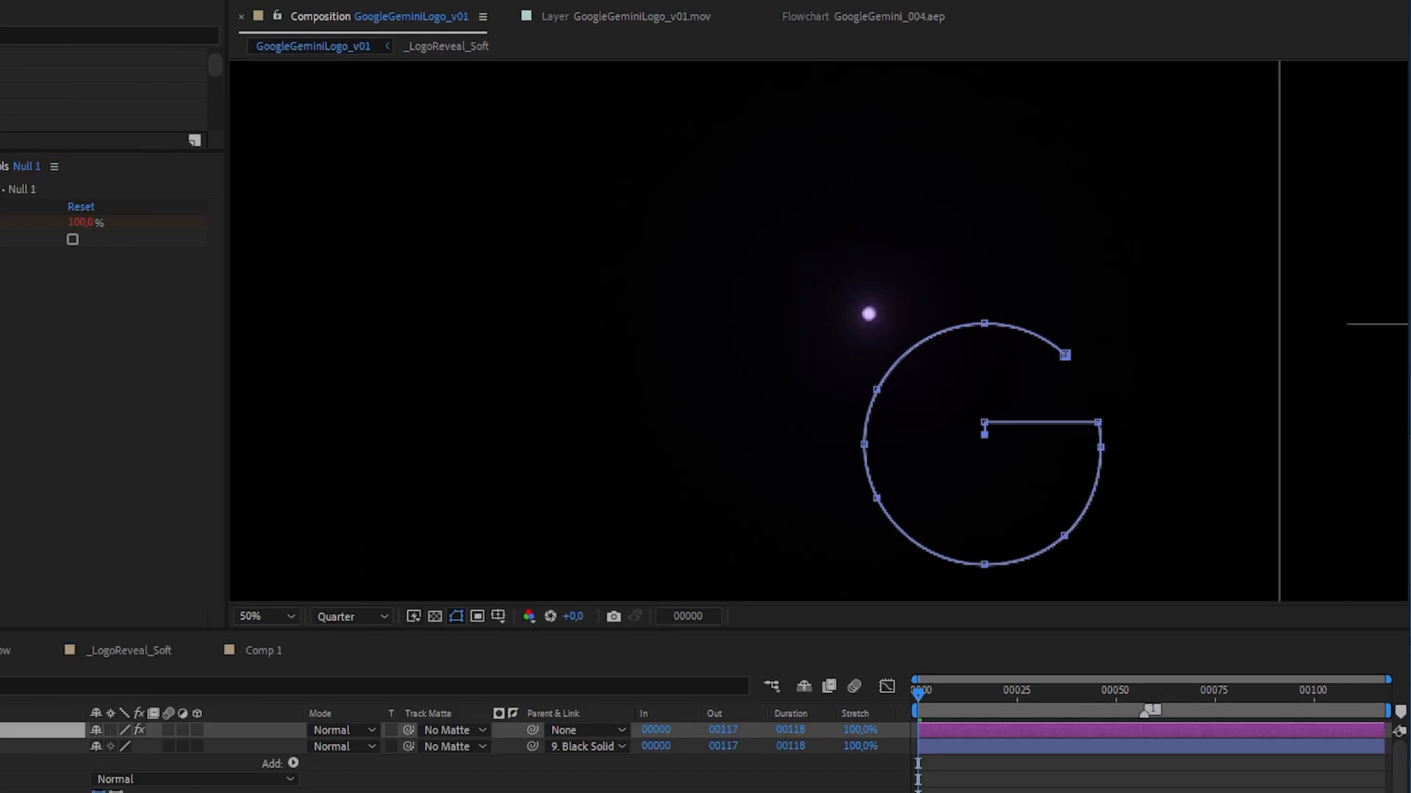
click(160, 626)
Ease Progress keyframe #2 via Keyframe Velocity influence and stretch its handle in the Graph Editor
key(u)
key(space)
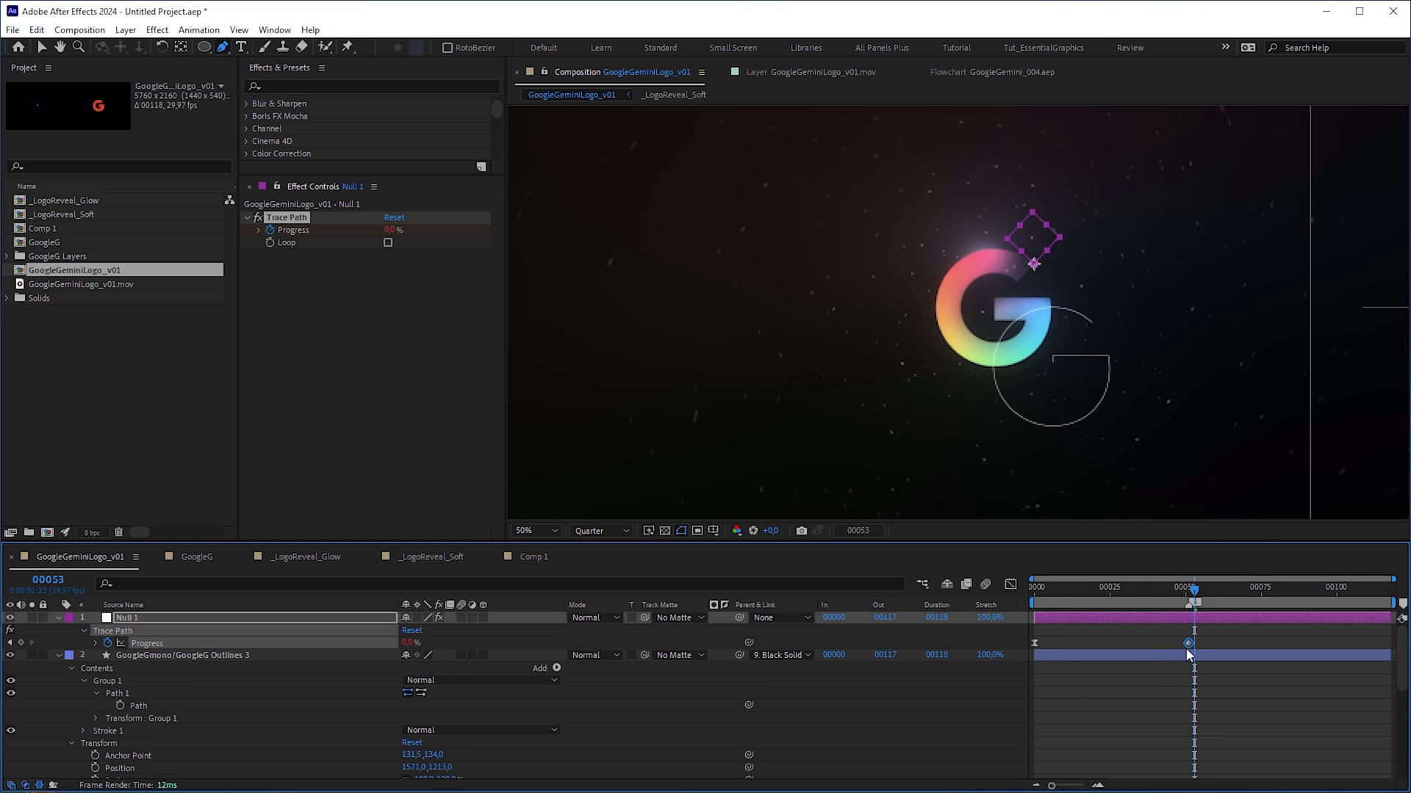
click(1188, 642)
key(ctrl+shift+k)
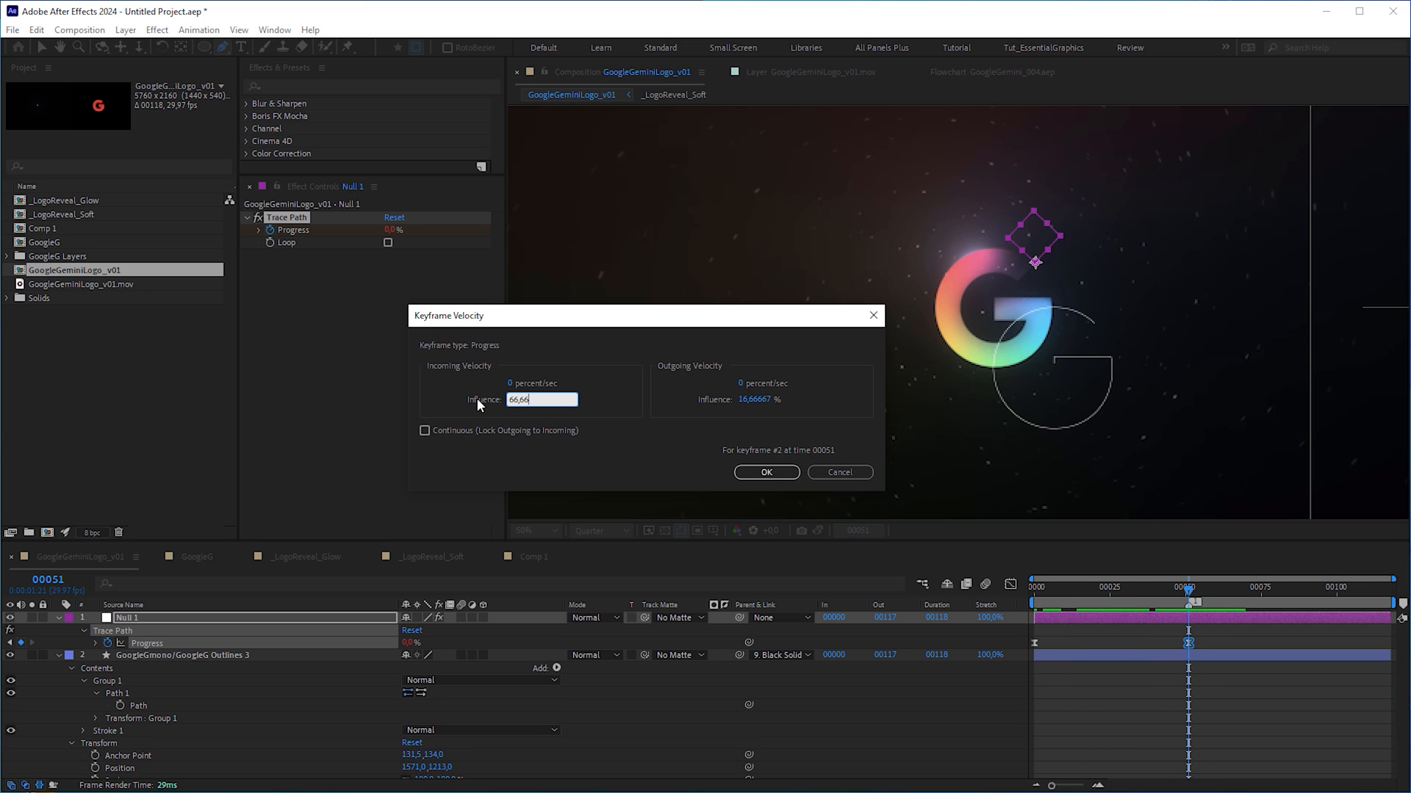
click(791, 474)
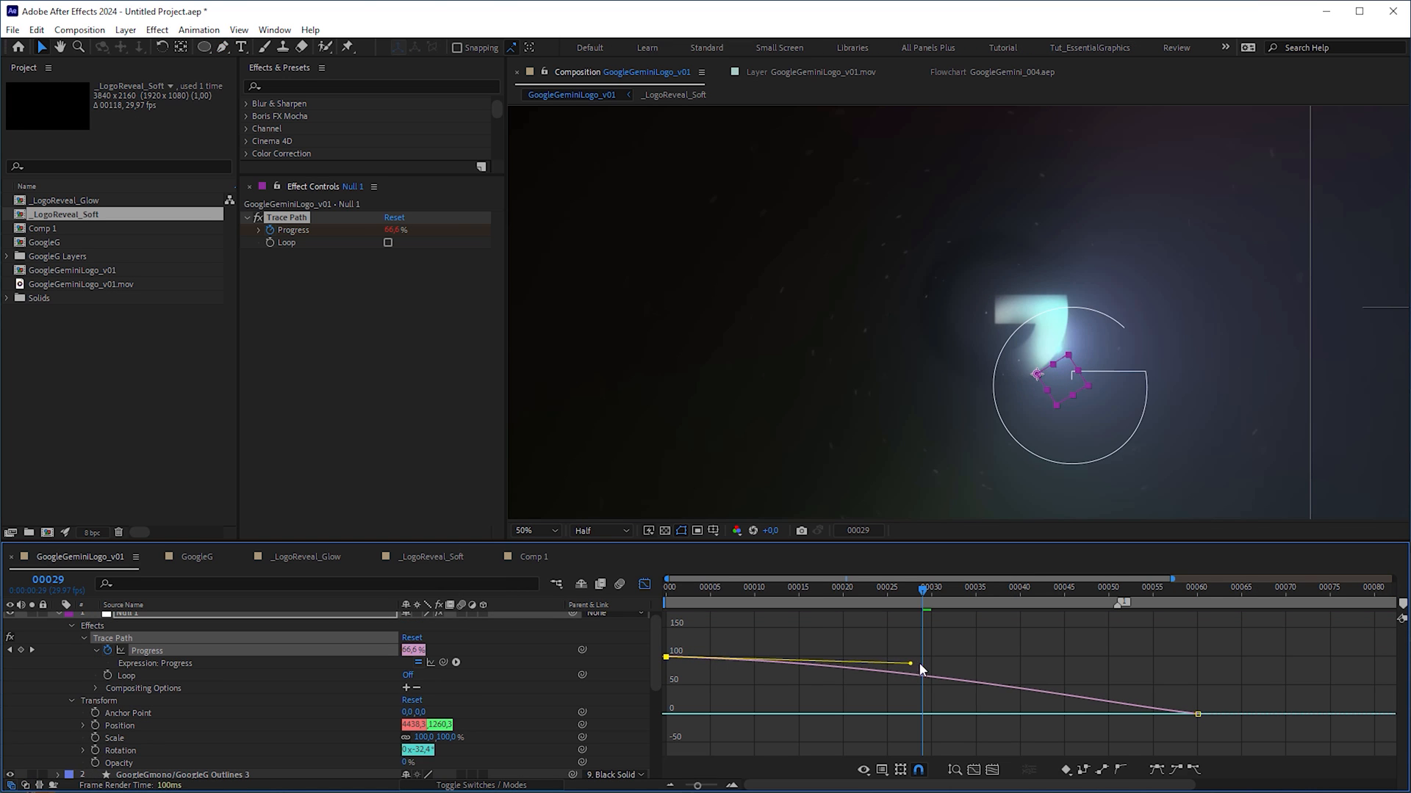
drag(903, 664, 943, 656)
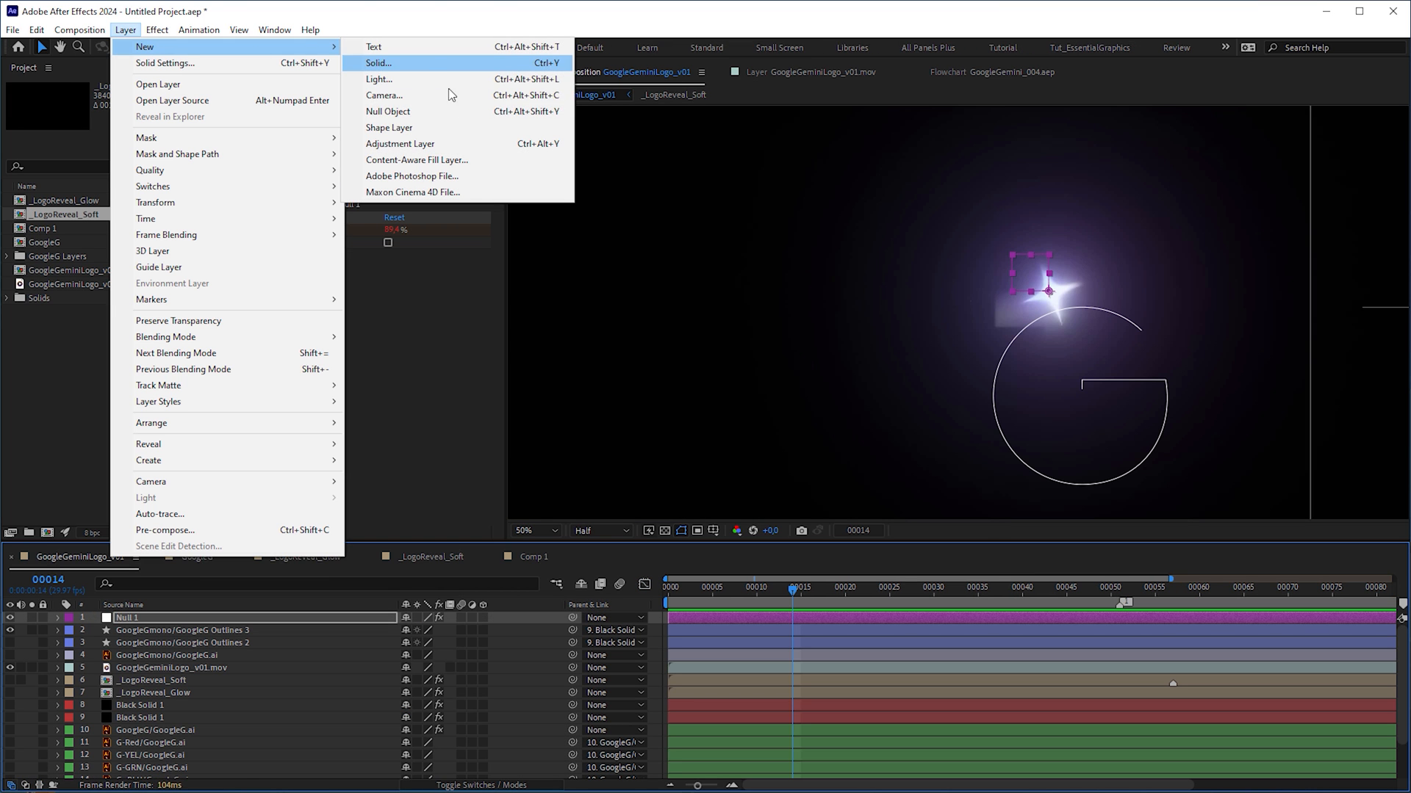
Add a new shape layer with a rectangle path and parent it to Null 1
click(451, 129)
click(598, 48)
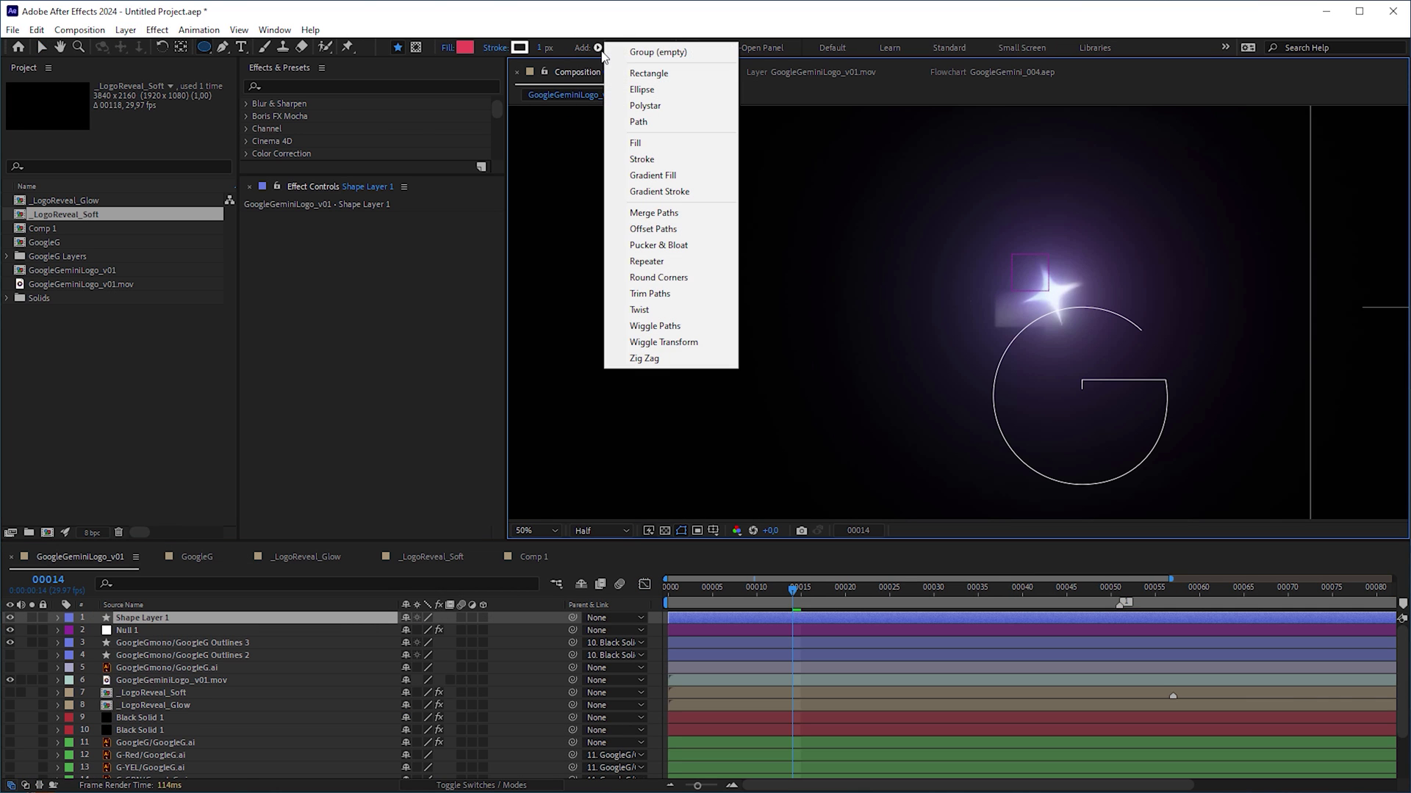
click(648, 71)
drag(574, 616, 155, 704)
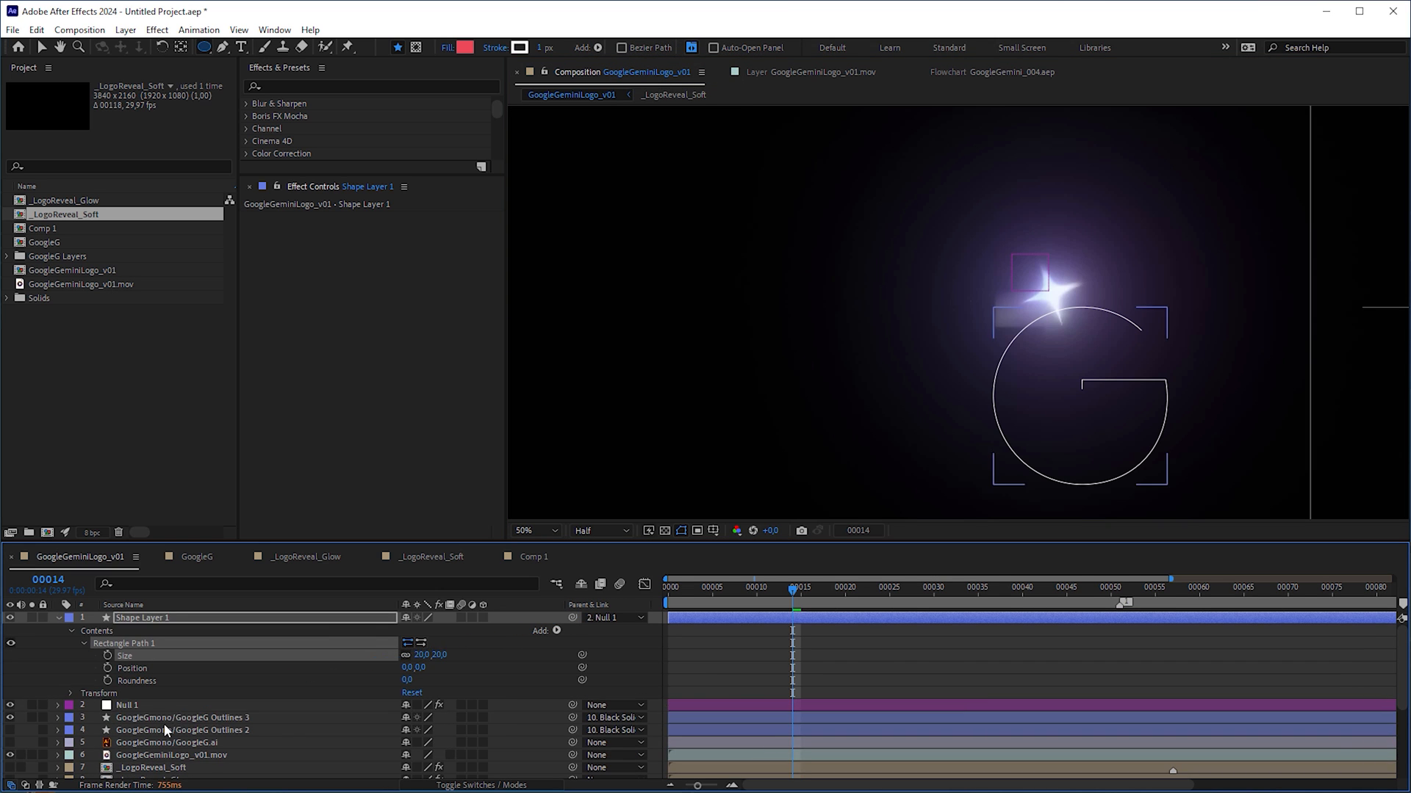
Add Pucker & Bloat and pinch the square into a four-pointed star
click(598, 49)
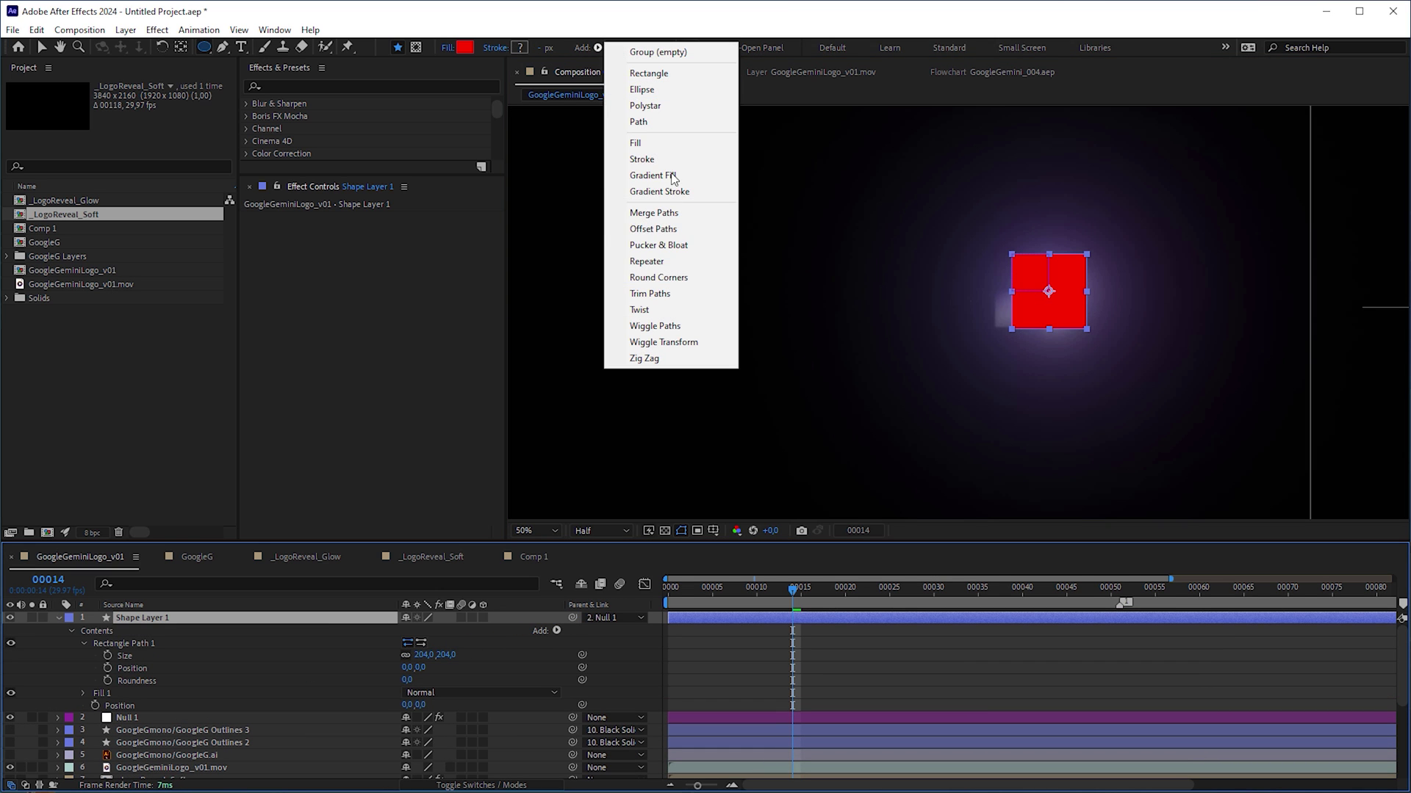
click(691, 246)
click(84, 695)
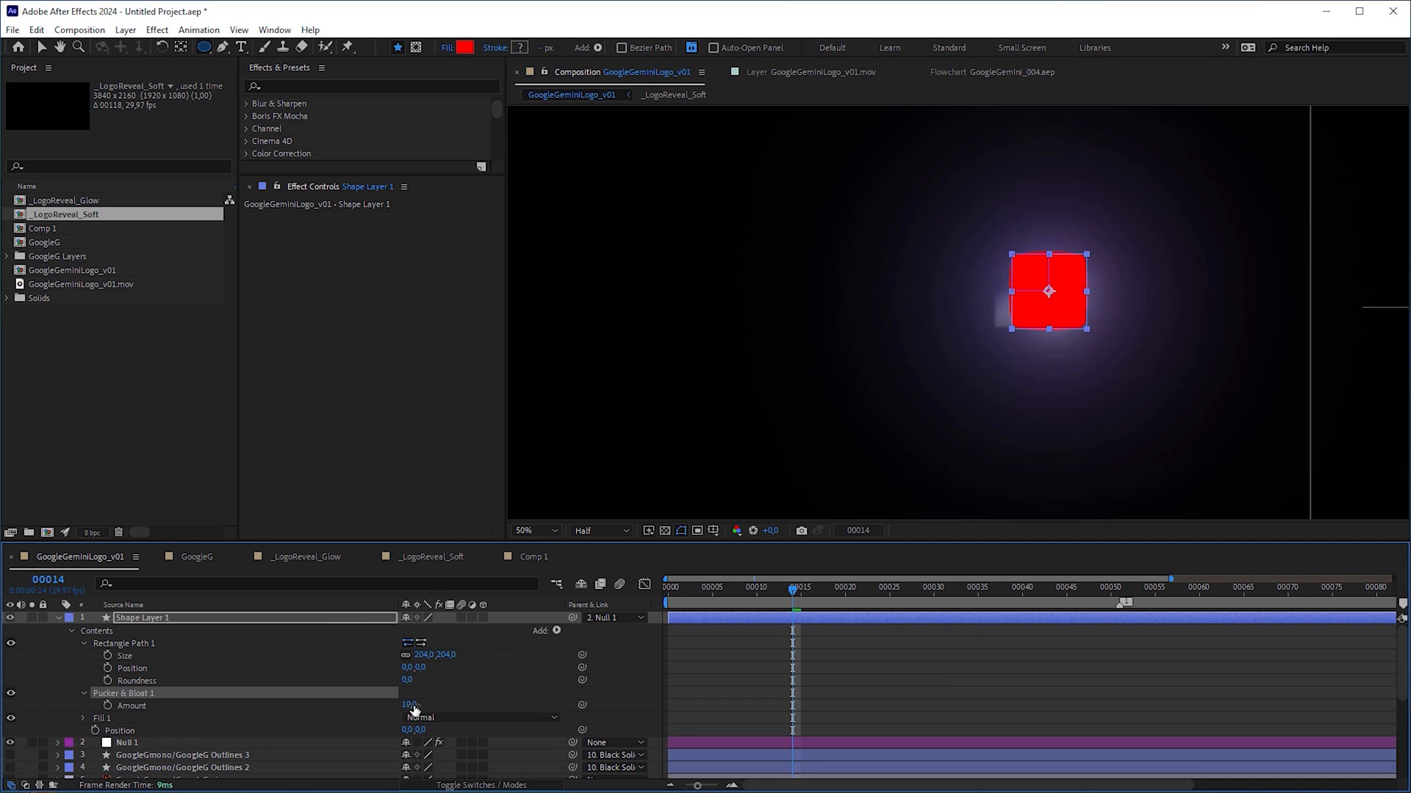
drag(413, 708, 388, 704)
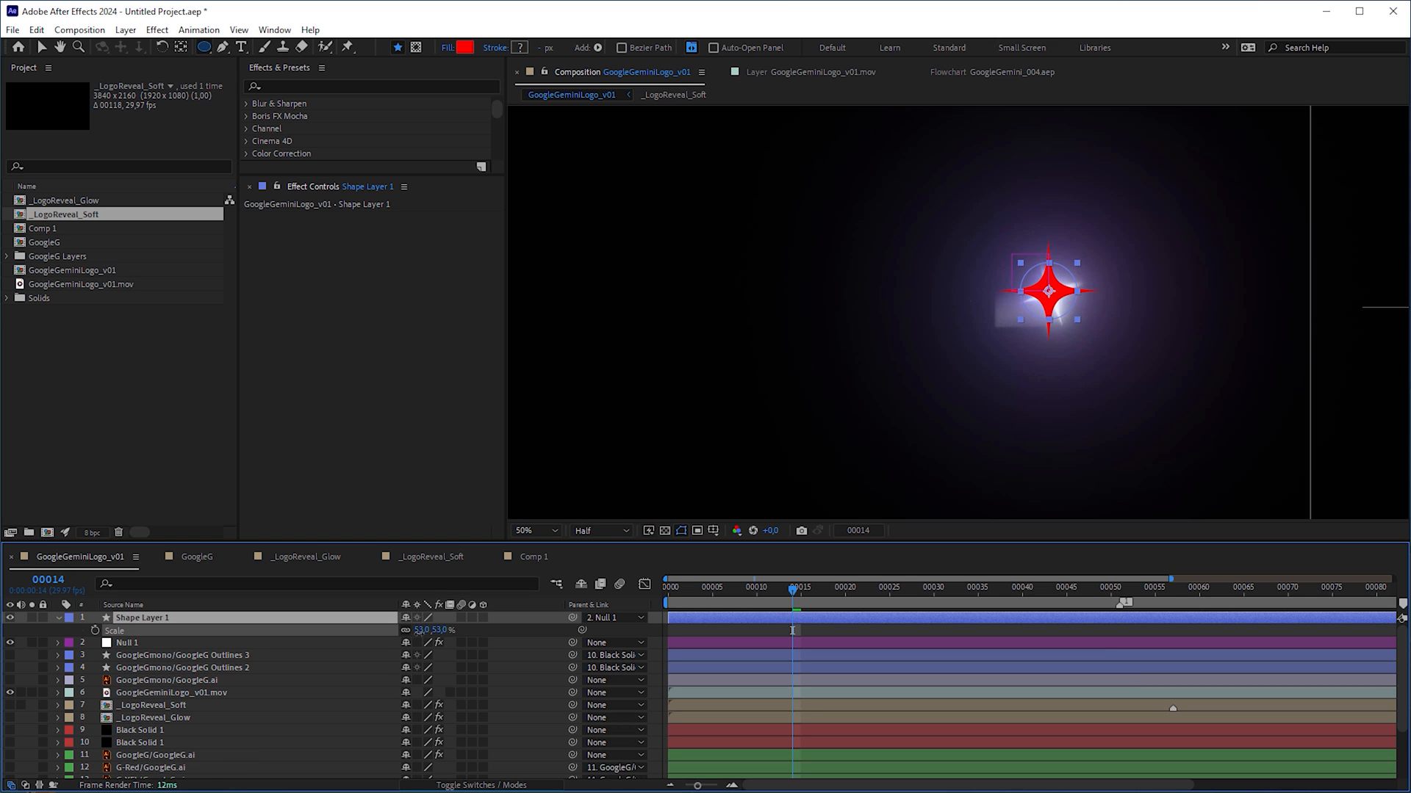
Keyframe Pucker Amount from 0 at frame zero plus rotation so the star grows and spins
drag(793, 590, 668, 590)
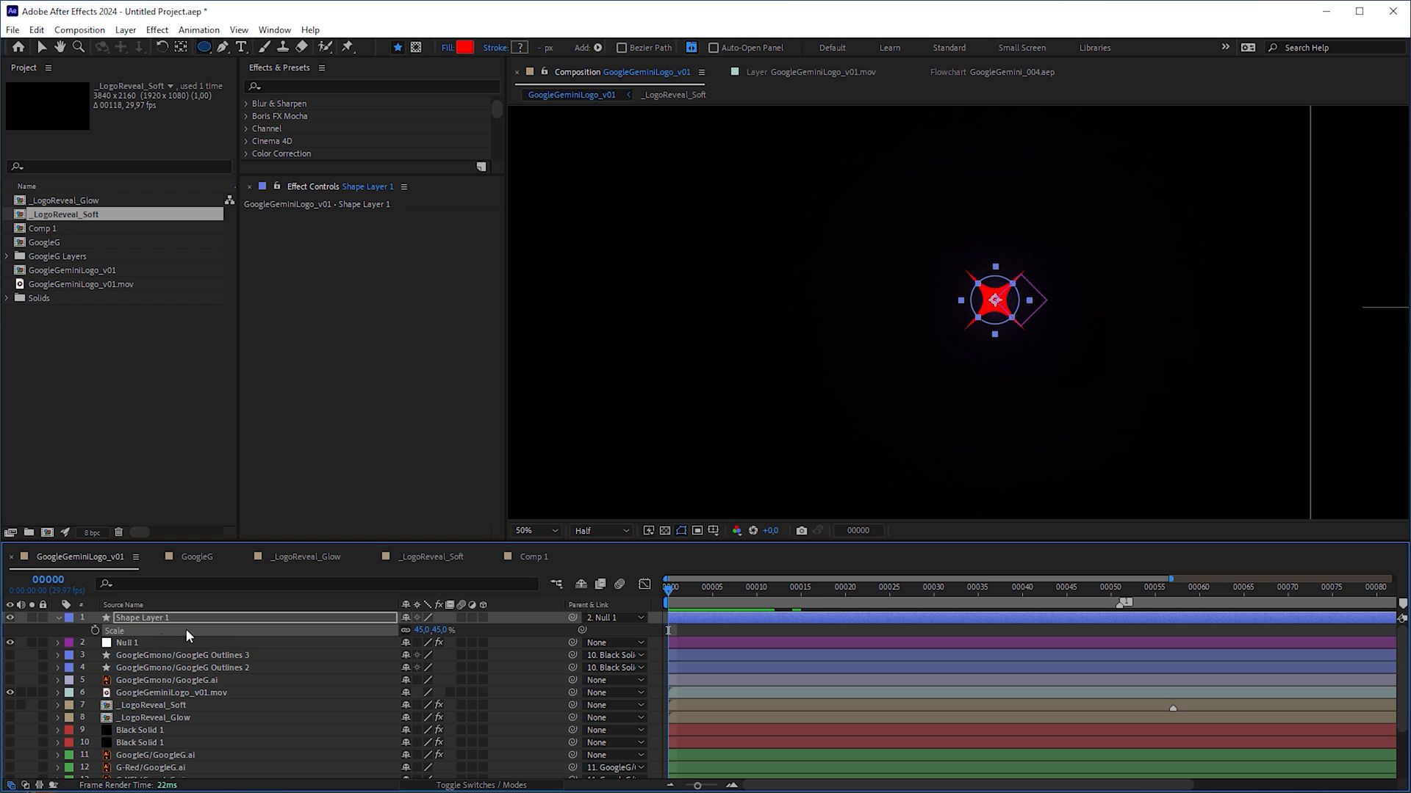
key(r)
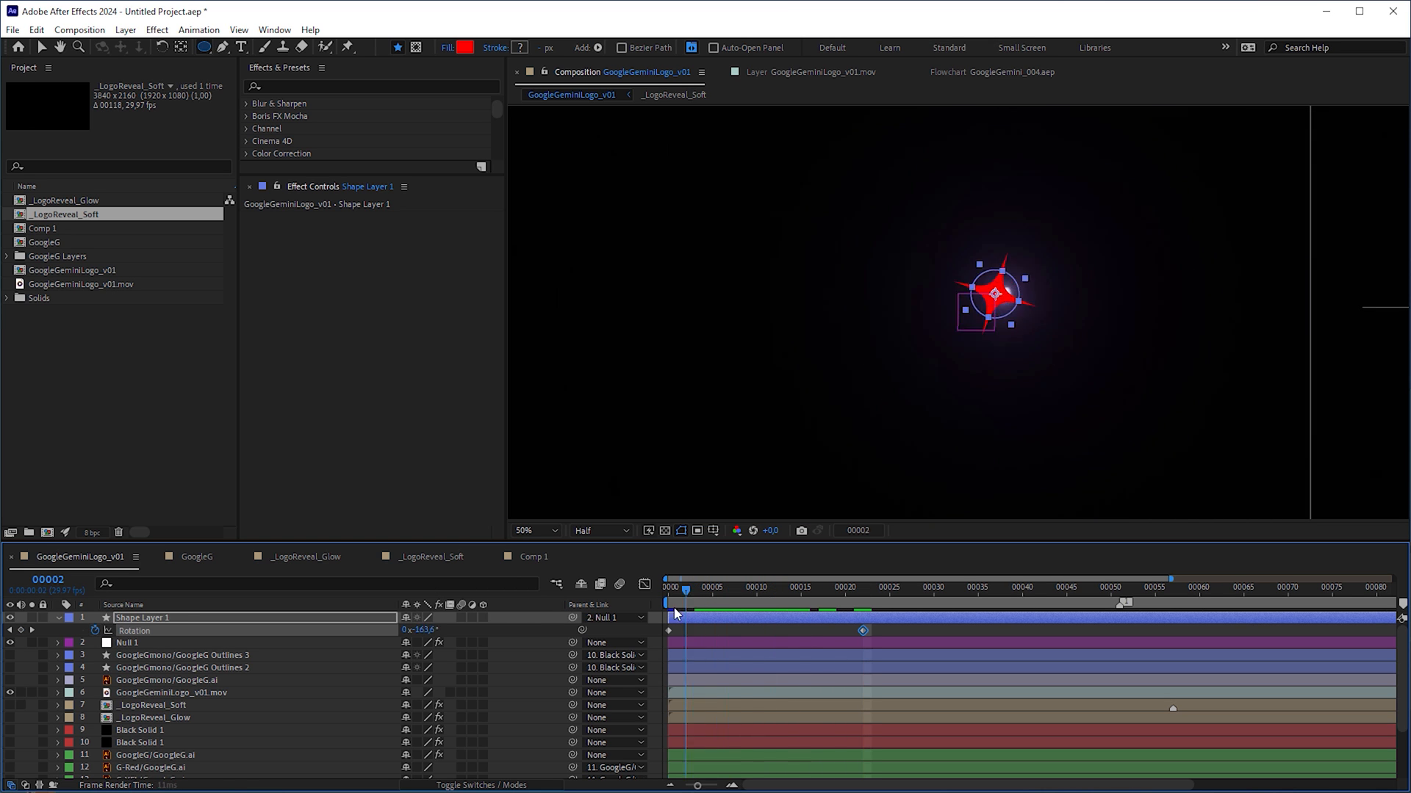
click(411, 669)
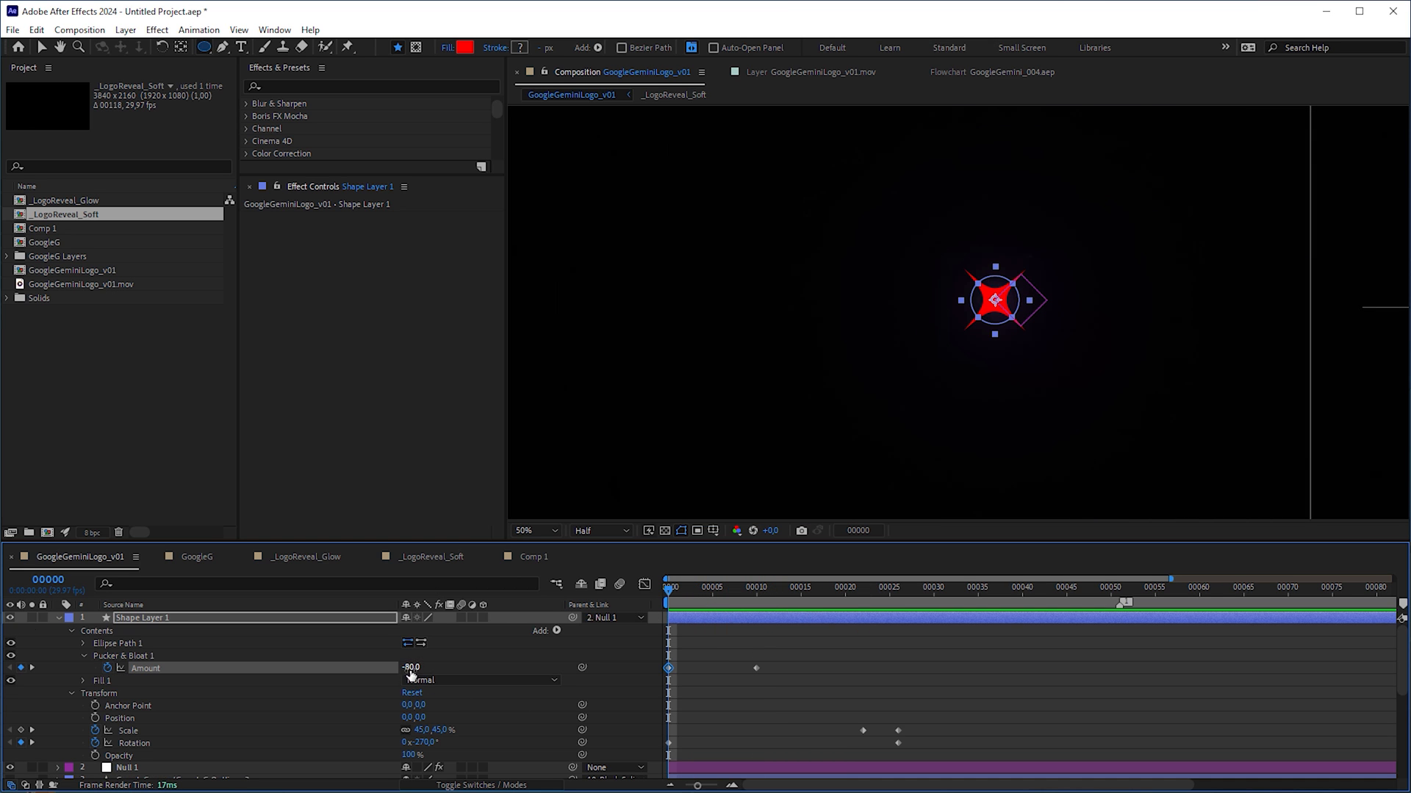
text(0)
key(Return)
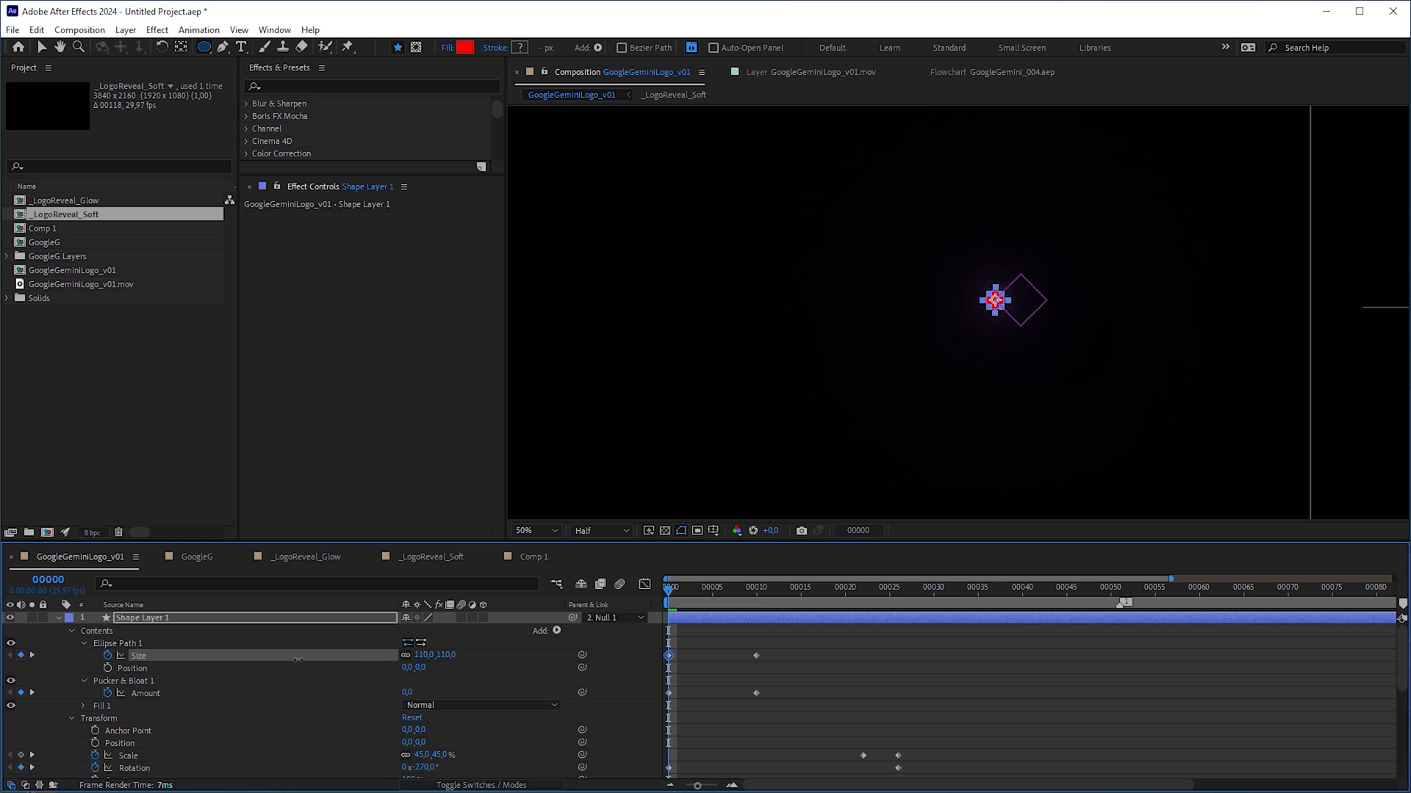
drag(690, 594, 805, 612)
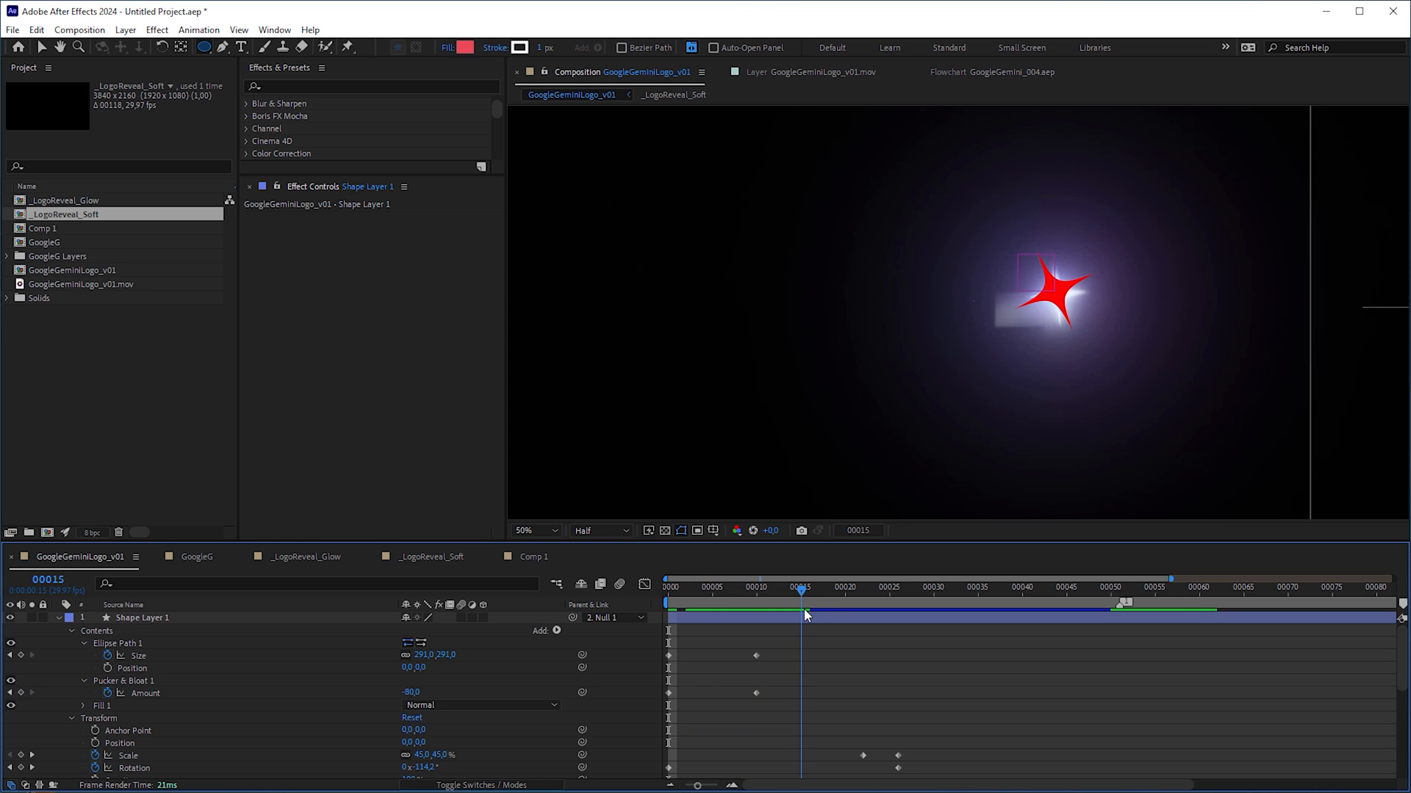
mouse_move(803, 609)
mouse_down()
mouse_move(861, 625)
mouse_move(898, 595)
mouse_up()
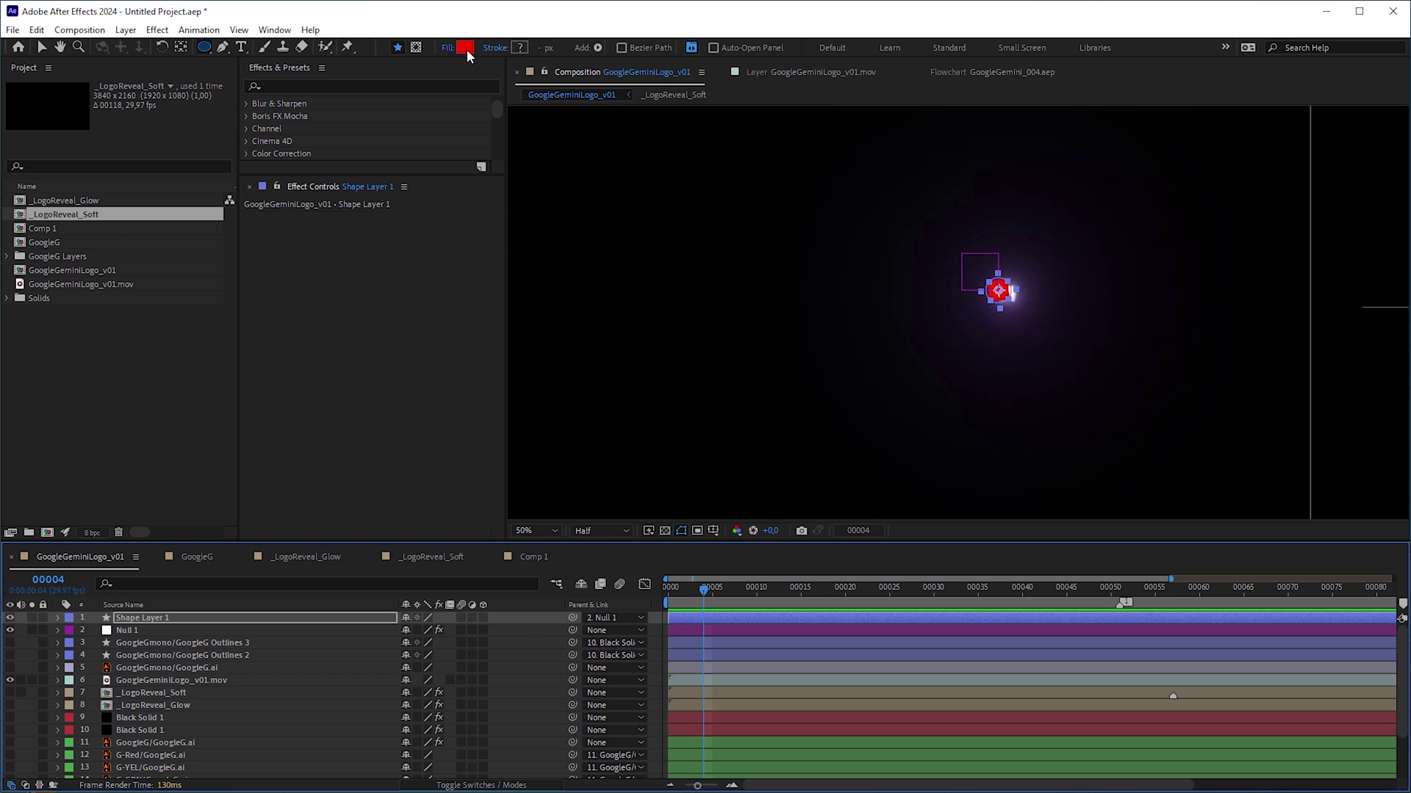
Set the star fill near white and try Lens Flare lens types on the black solid
click(465, 48)
click(298, 566)
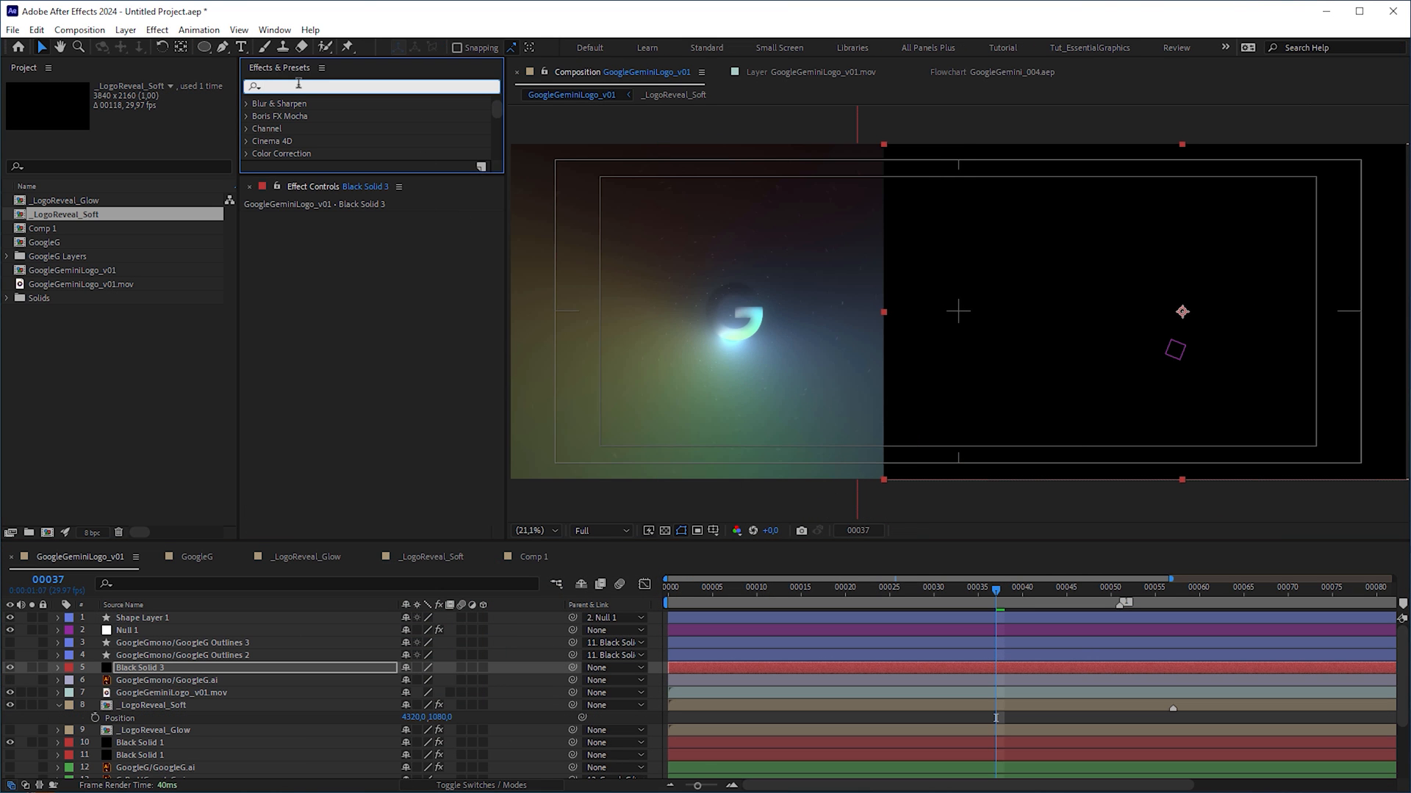
text(lens)
drag(297, 128, 413, 313)
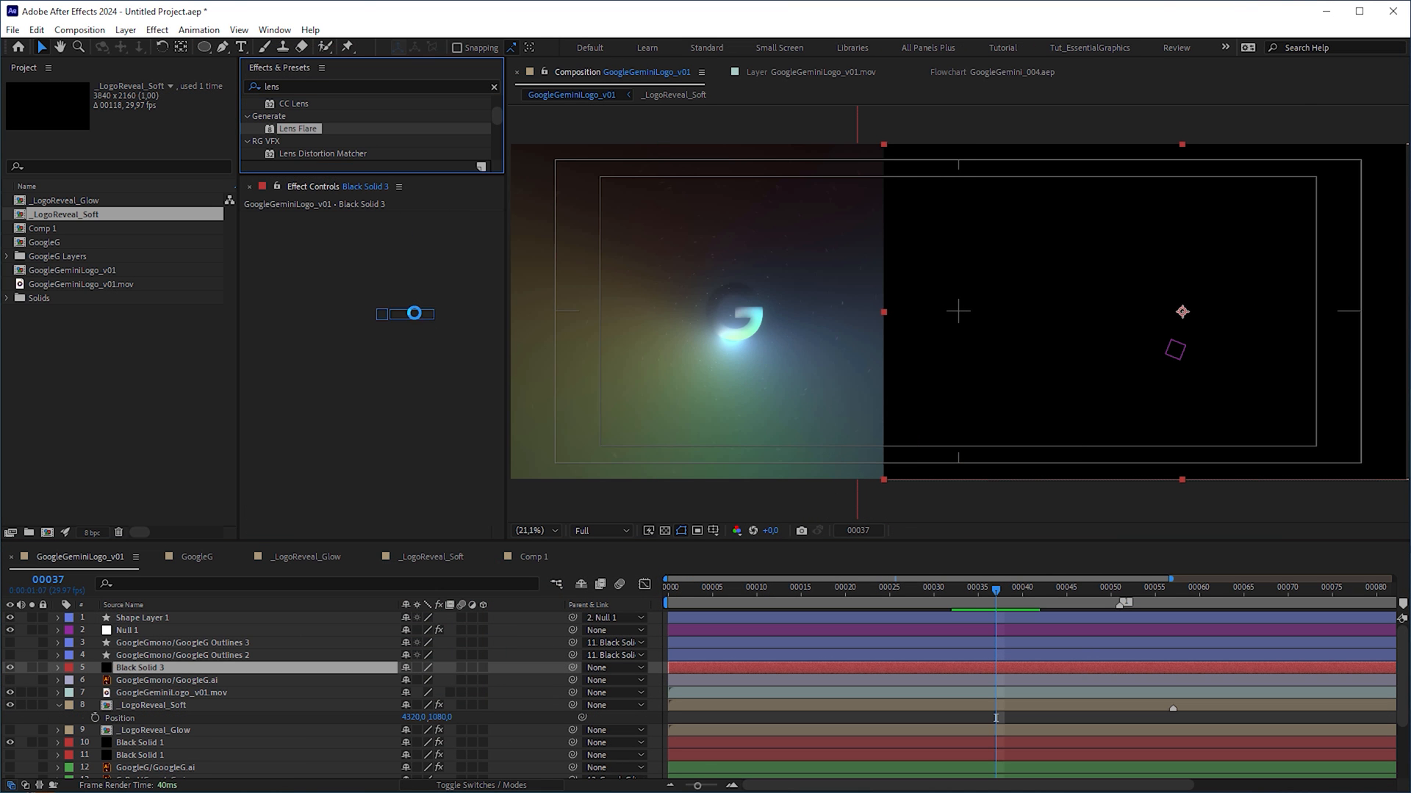
click(435, 255)
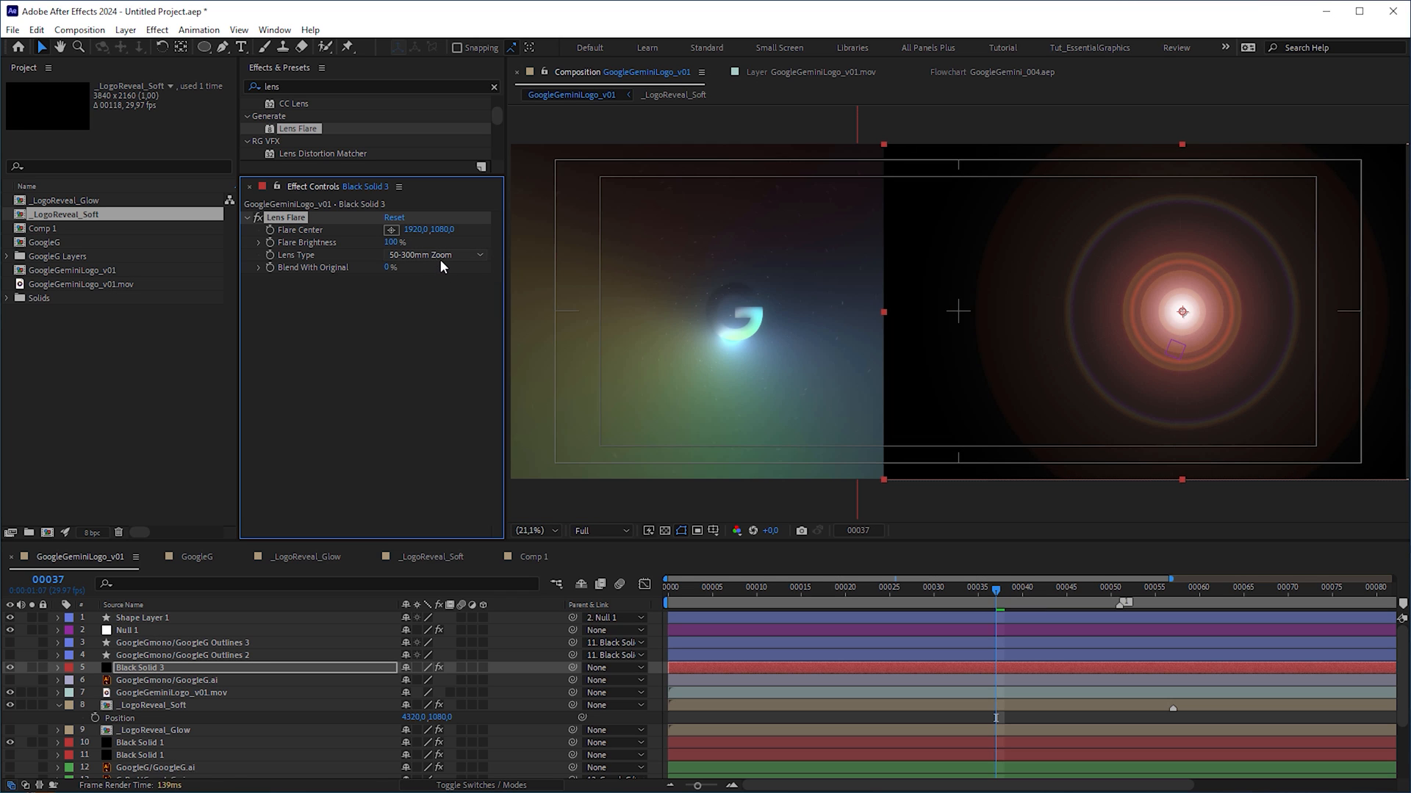
click(439, 256)
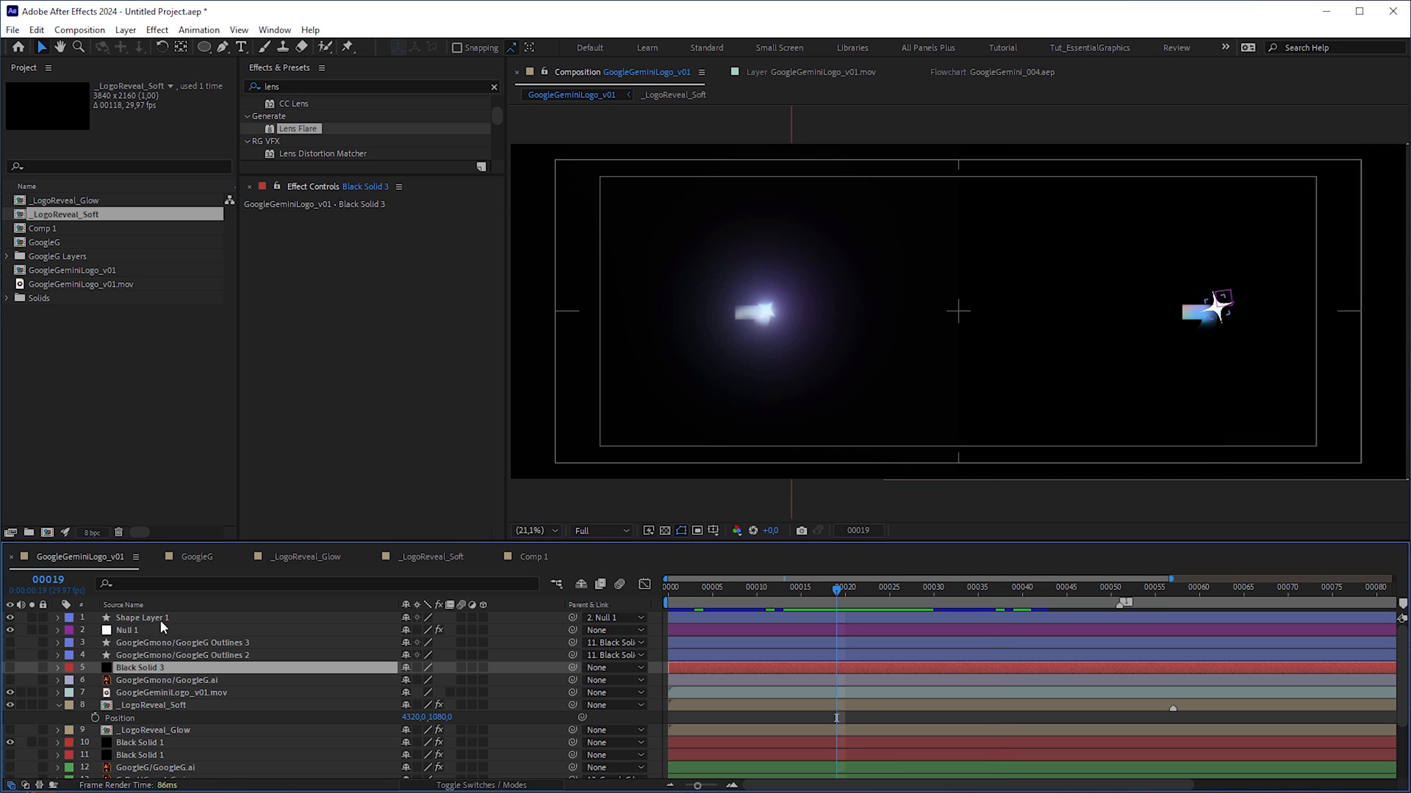
Duplicate Shape Layer 1 with Ctrl+D into a second star layer and return near the start
click(161, 618)
key(ctrl+d)
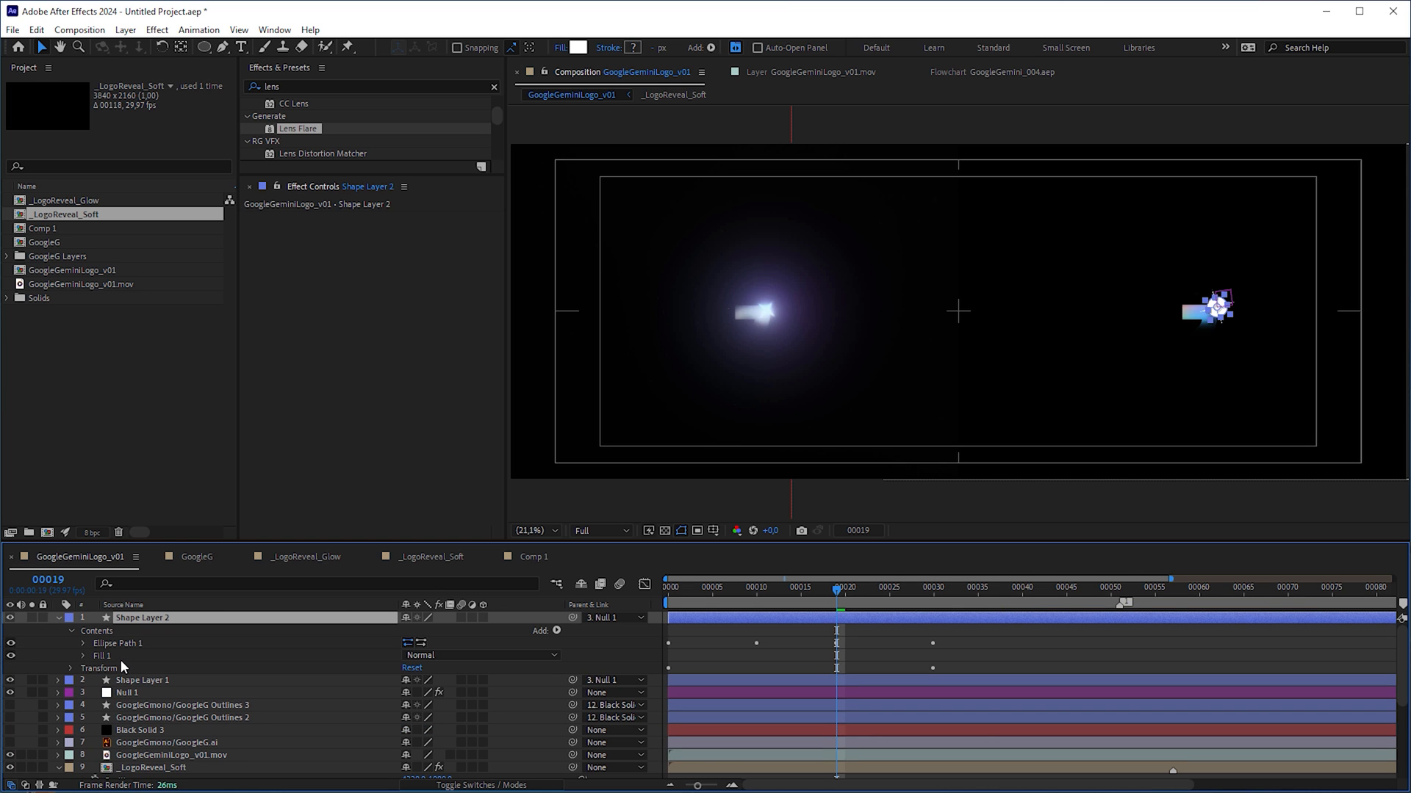
drag(772, 611, 715, 605)
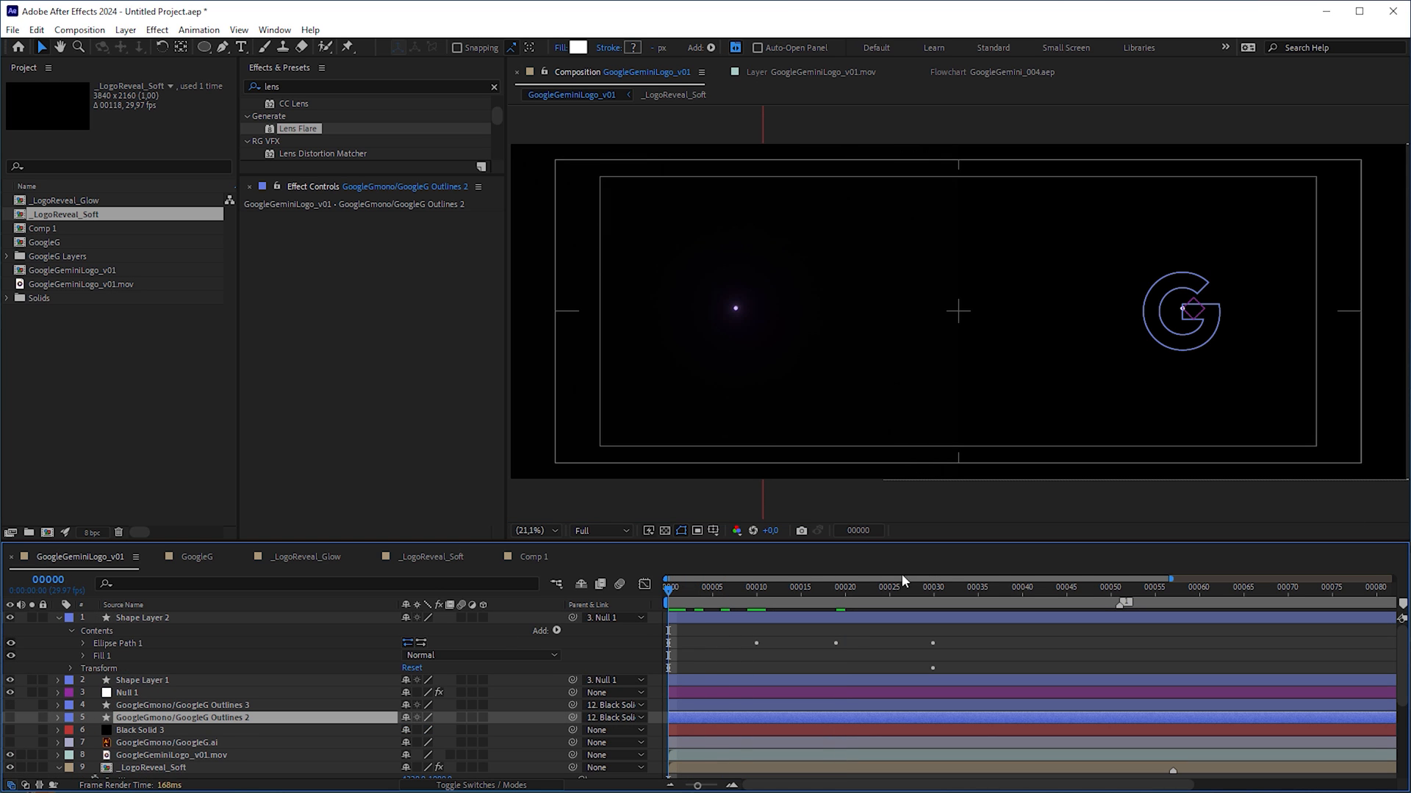
Shift Shape Layer 2's ellipse Size keyframes to about frames 40–51 and preview near frame 50
drag(716, 605, 1092, 604)
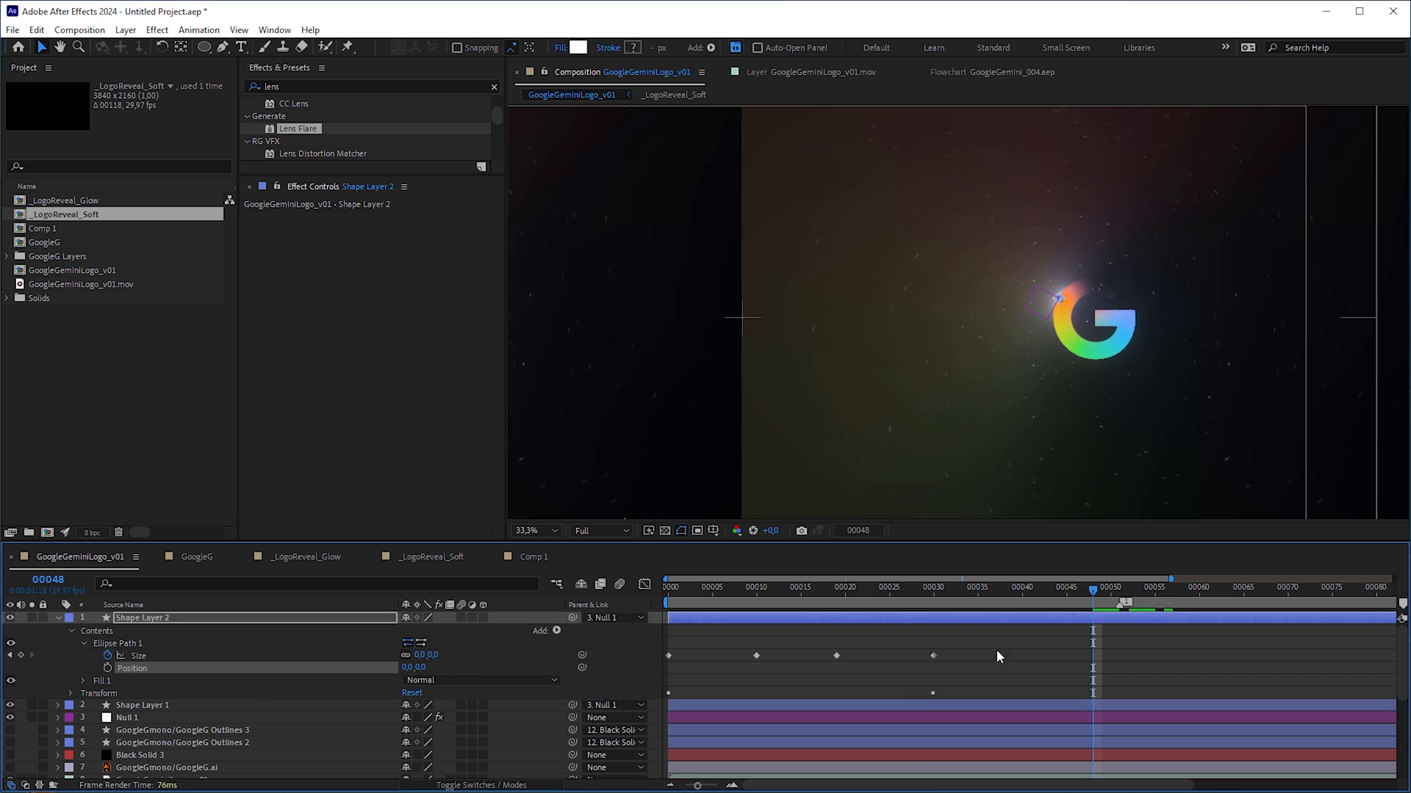
drag(934, 656, 1118, 656)
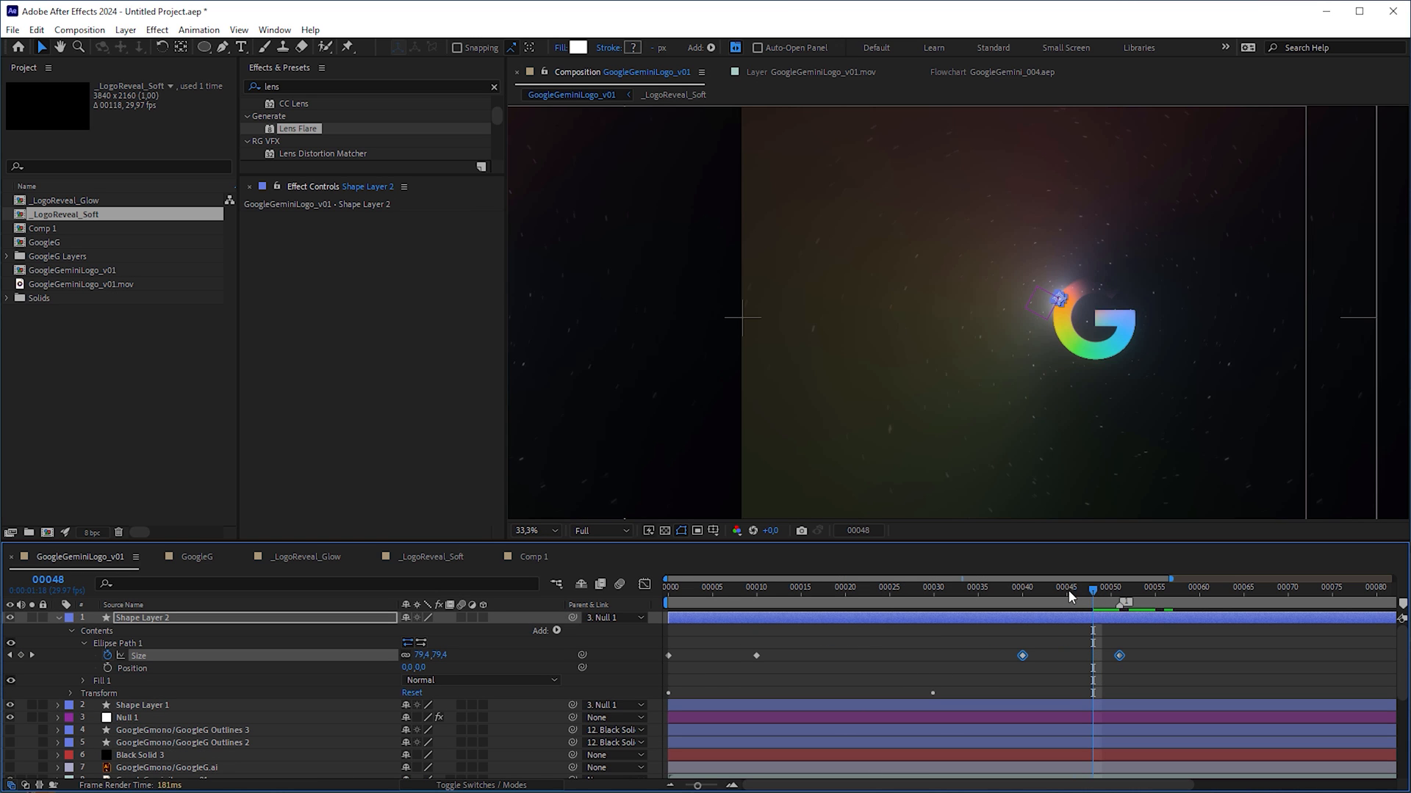
drag(1069, 597, 1114, 601)
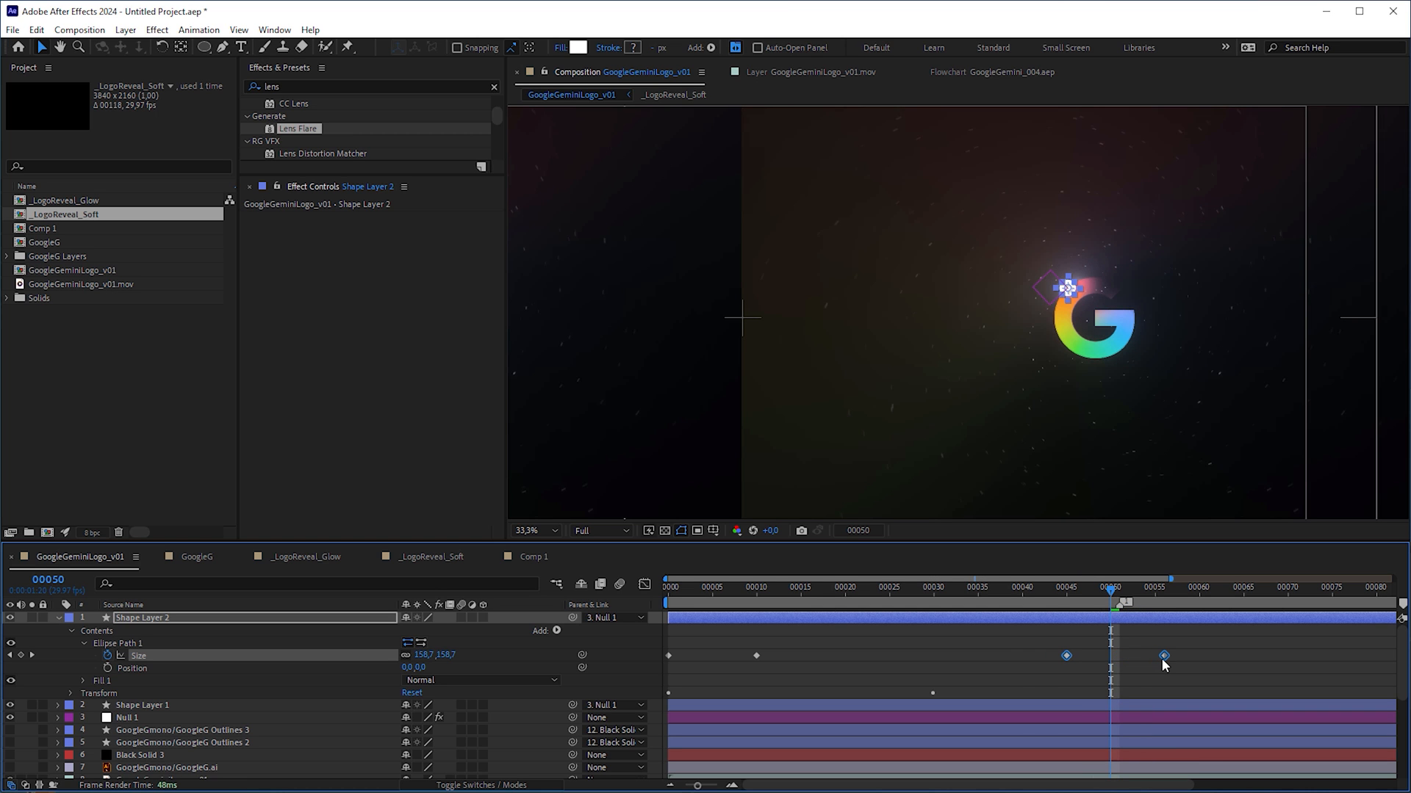
Apply the User Presets > SuperGlow preset to Shape Layer 2
click(493, 86)
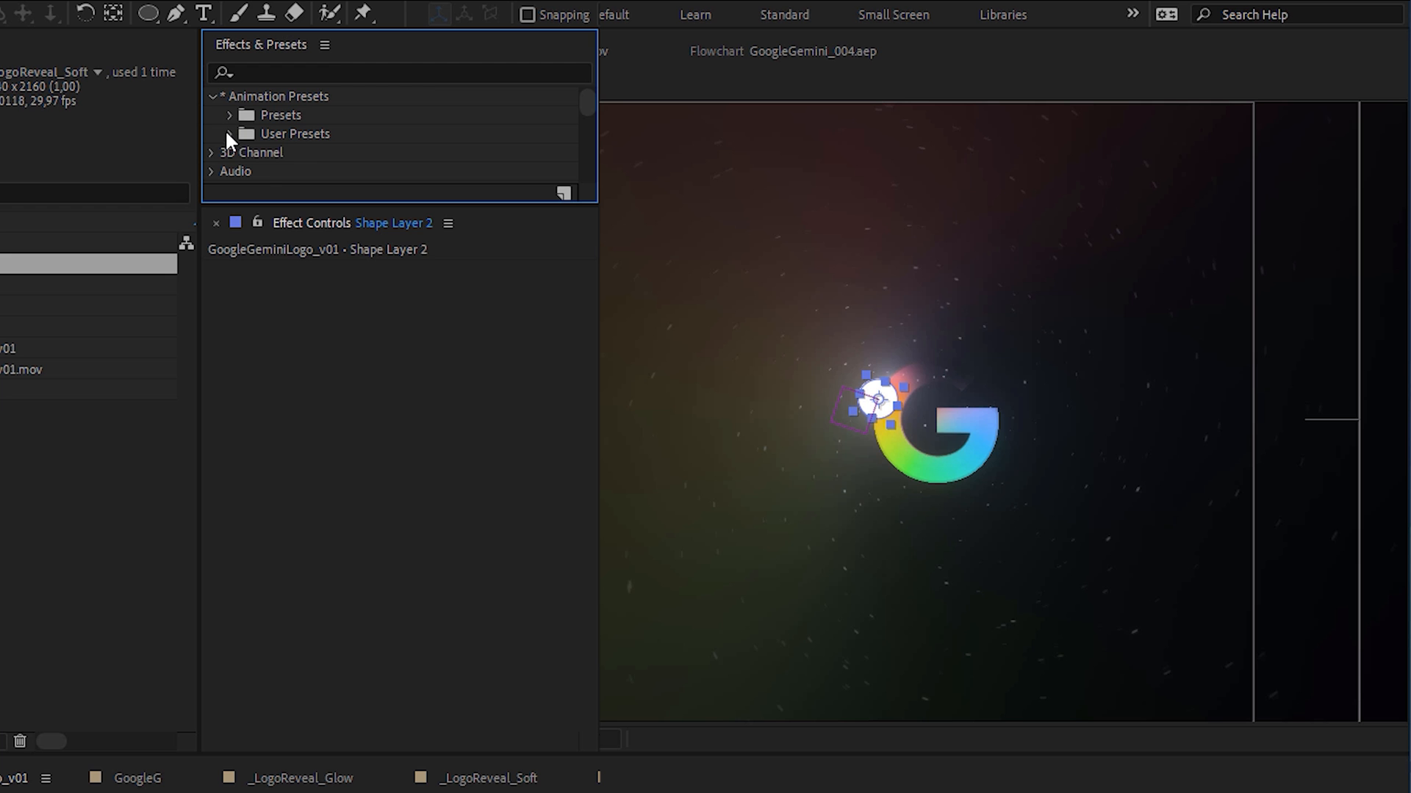
click(258, 127)
drag(350, 139, 382, 432)
drag(418, 579, 418, 580)
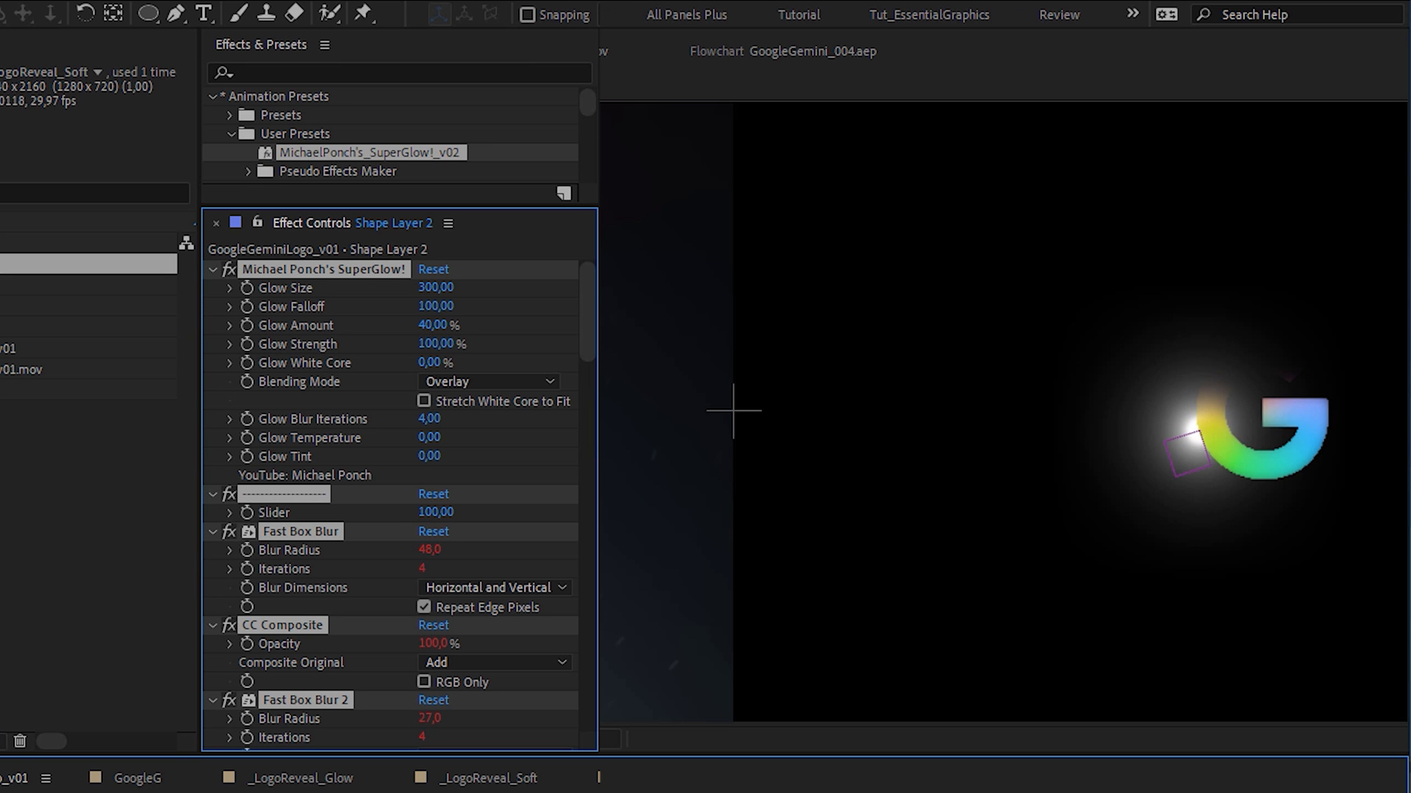
text(fast)
Search 'fast' and drag Fast Box Blur onto the star layer
drag(581, 102, 592, 160)
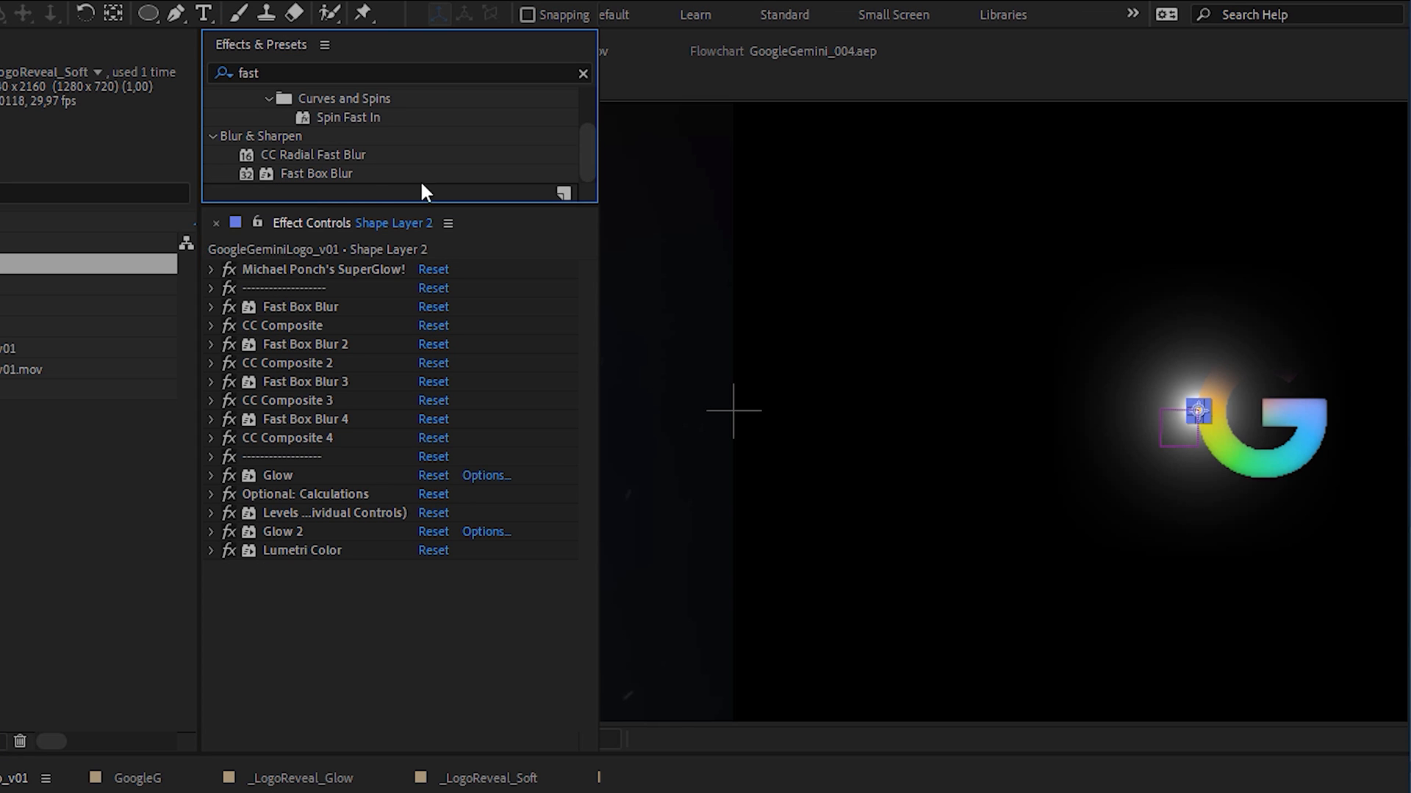
drag(331, 173, 469, 698)
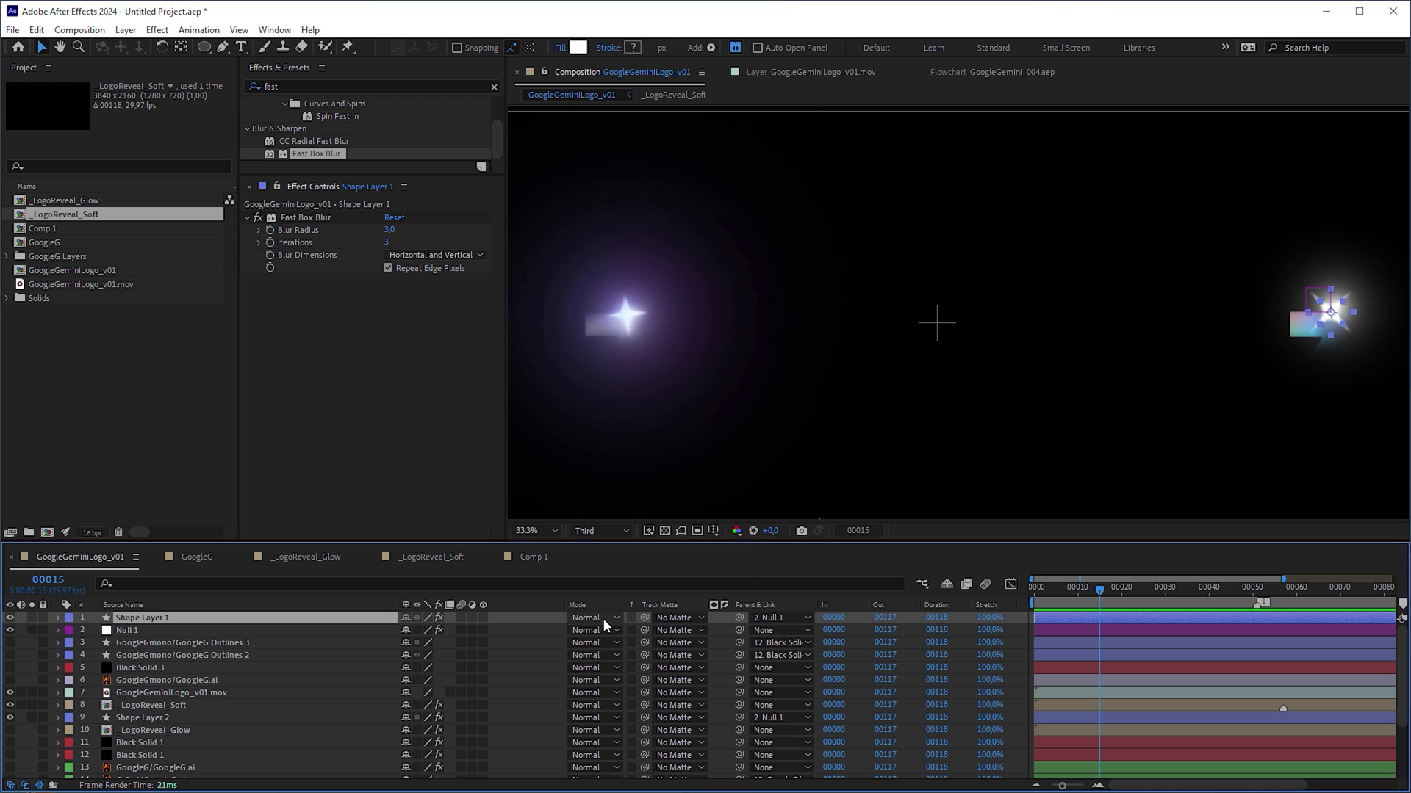
Set Shape Layer 1's blending Mode to Screen and check it around frame 13
click(585, 618)
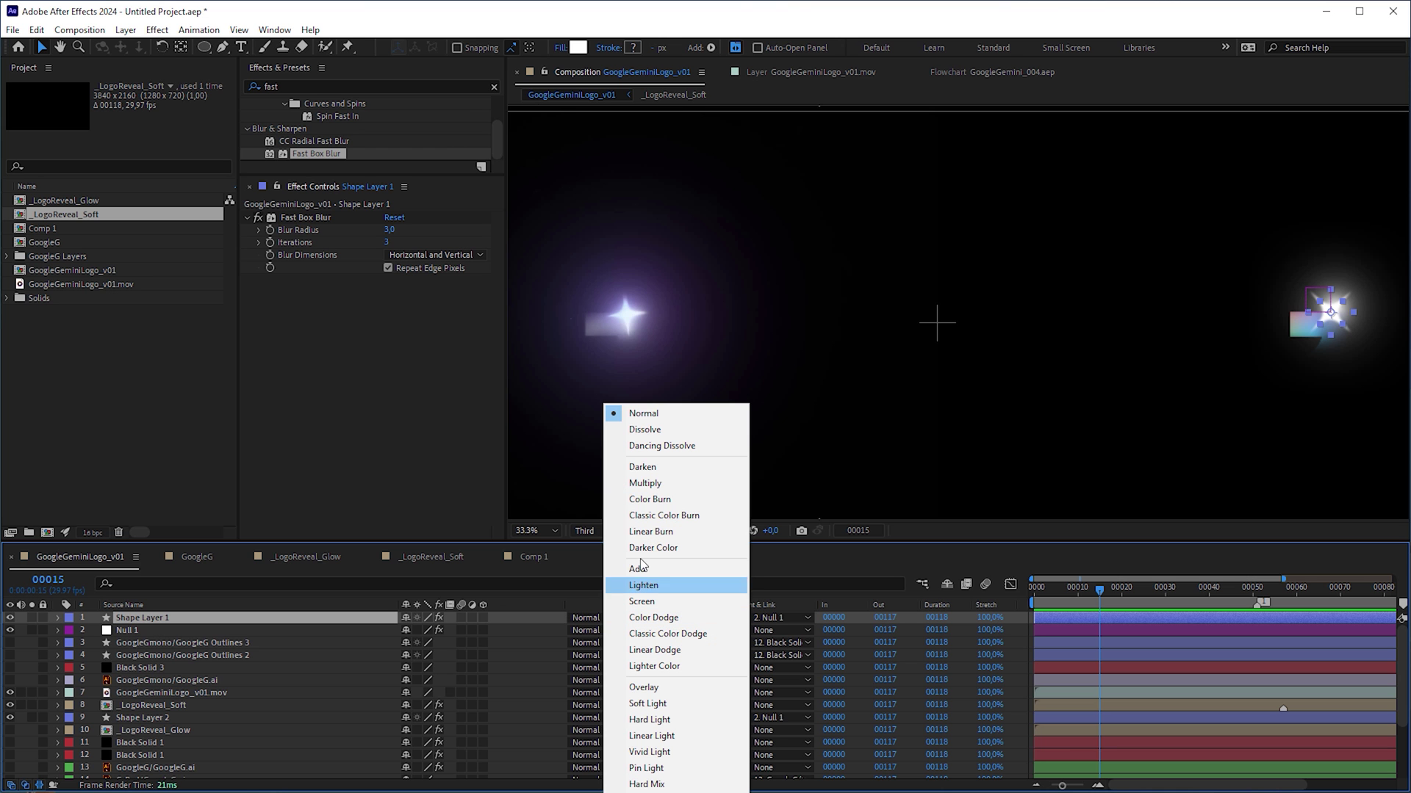
click(660, 602)
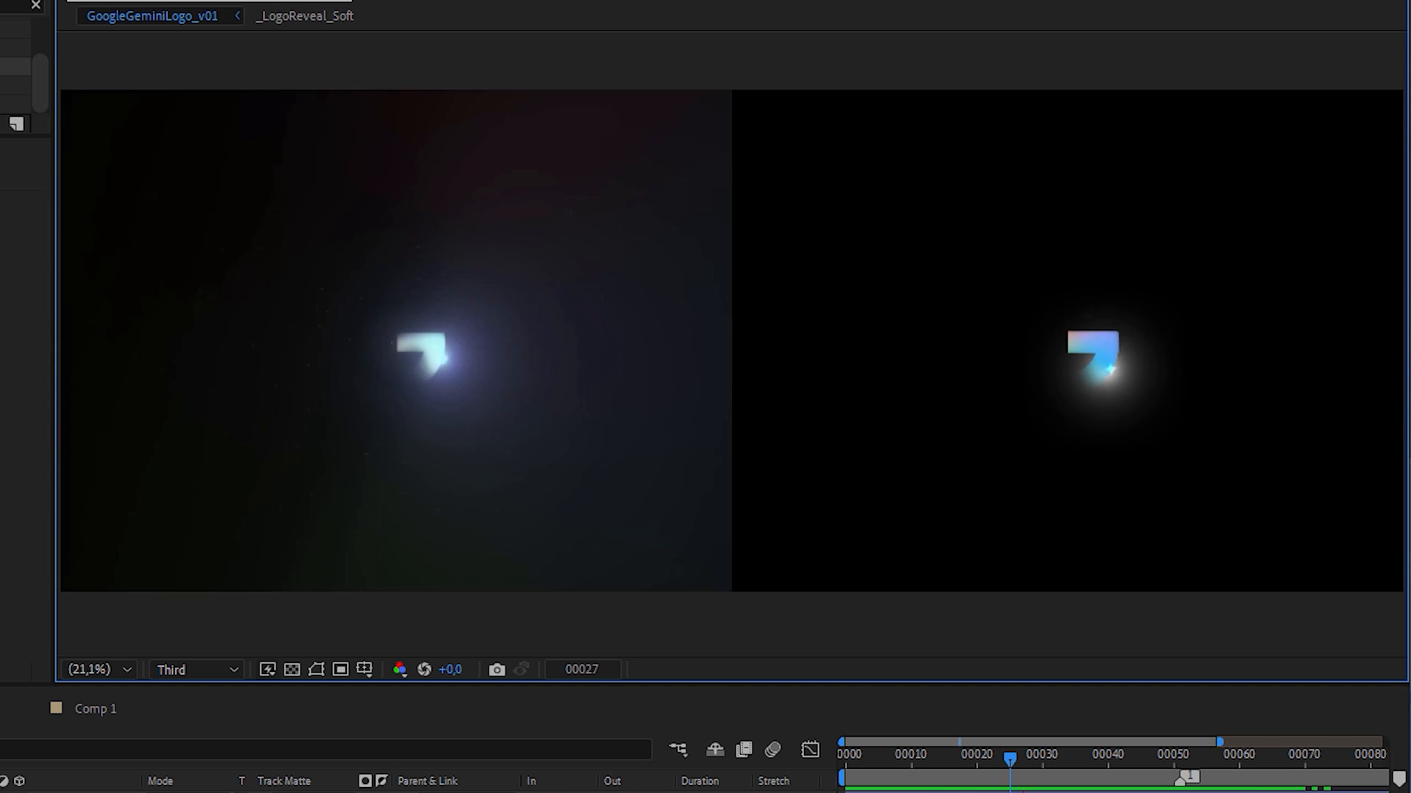
click(942, 775)
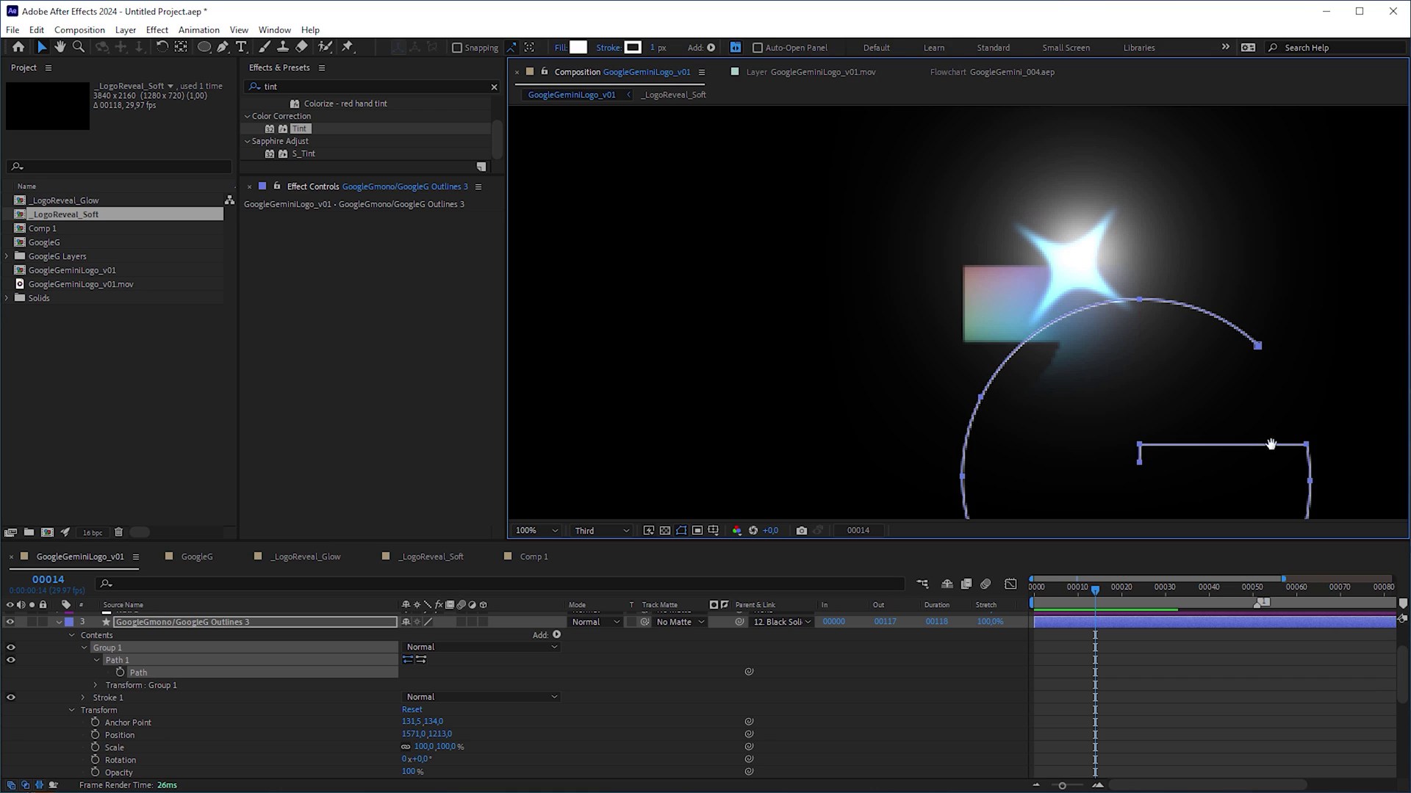
Pan to the G path and smooth its inner corner vertex into a curve
drag(1270, 445, 1024, 422)
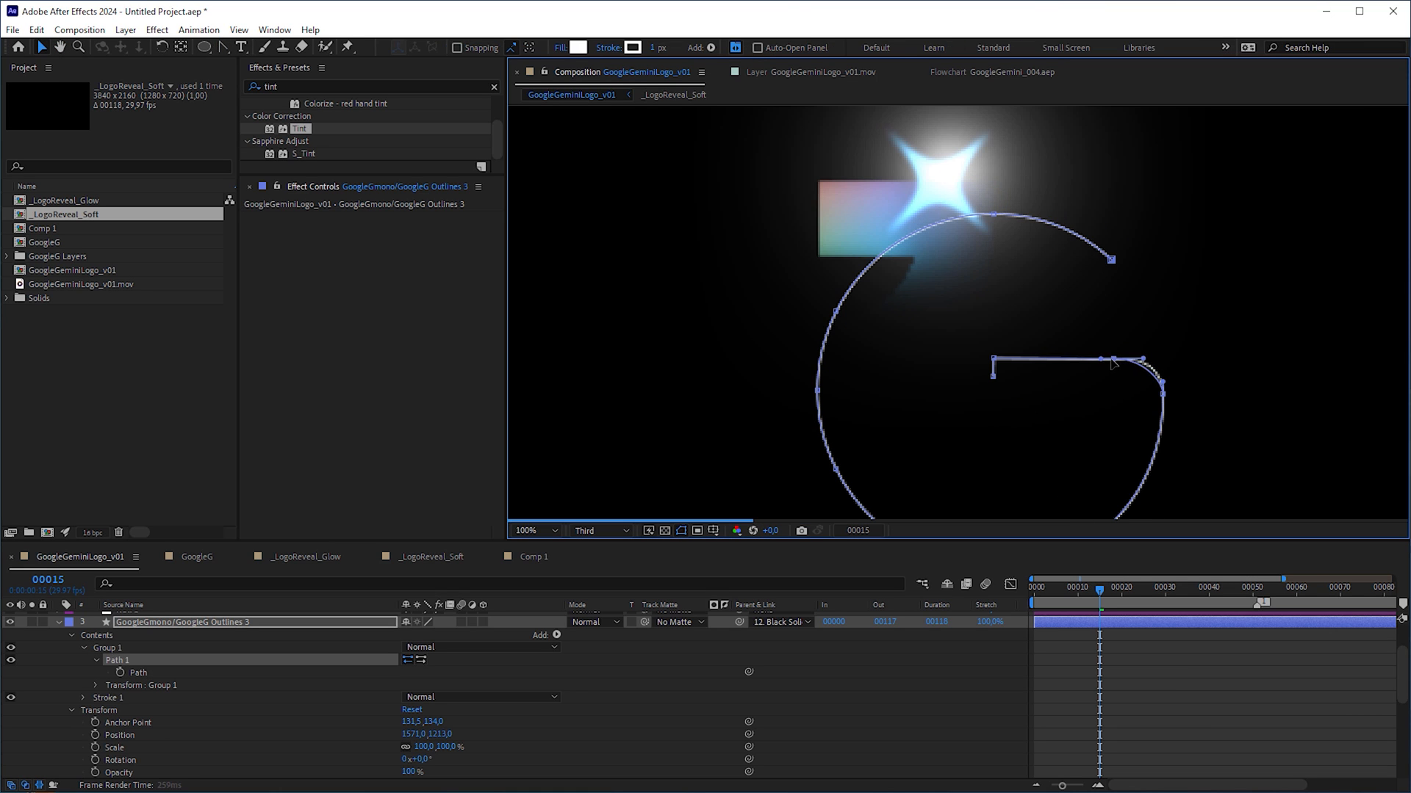
drag(1121, 364, 1164, 406)
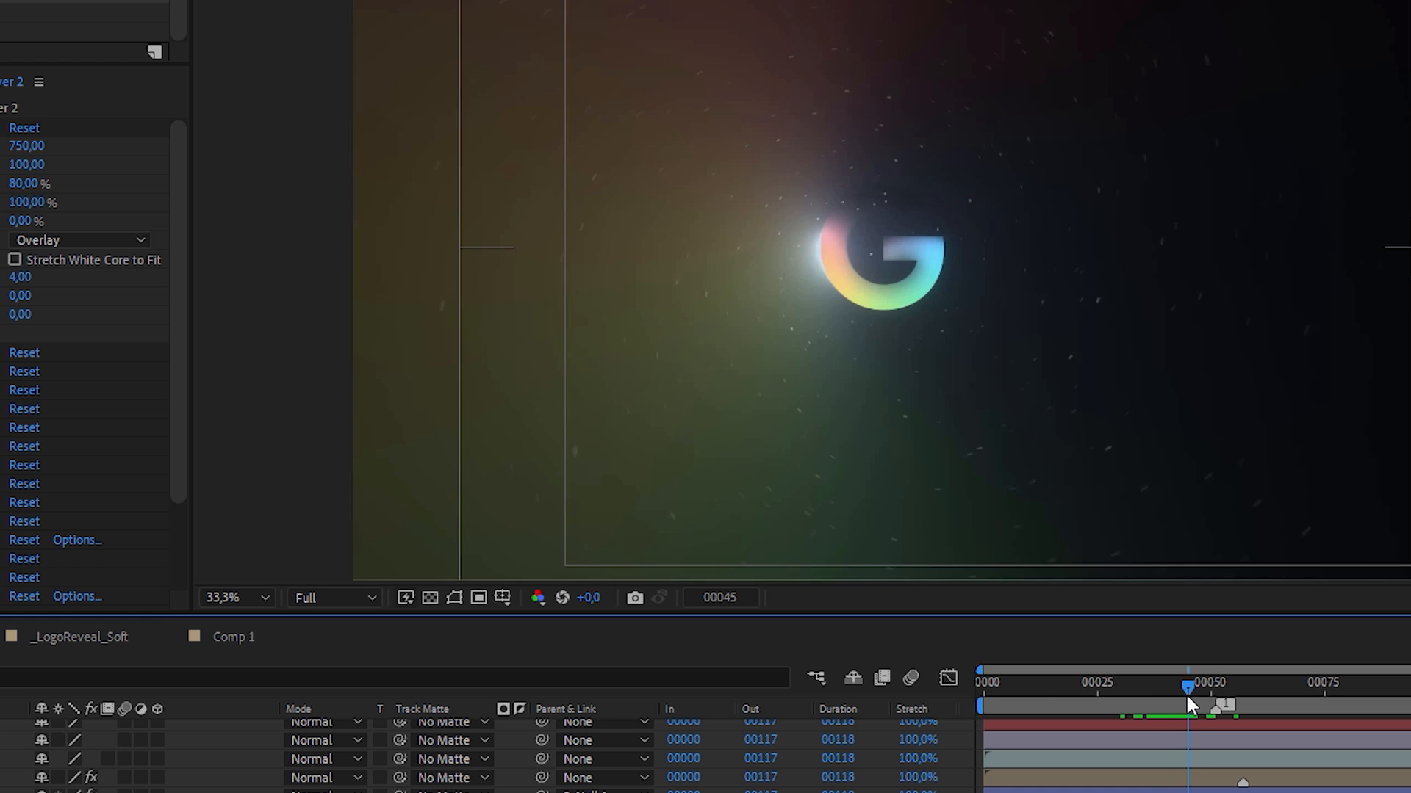
Scrub around frames 45–47 to inspect the glint flash with the enlarged glow
drag(1201, 697, 1198, 697)
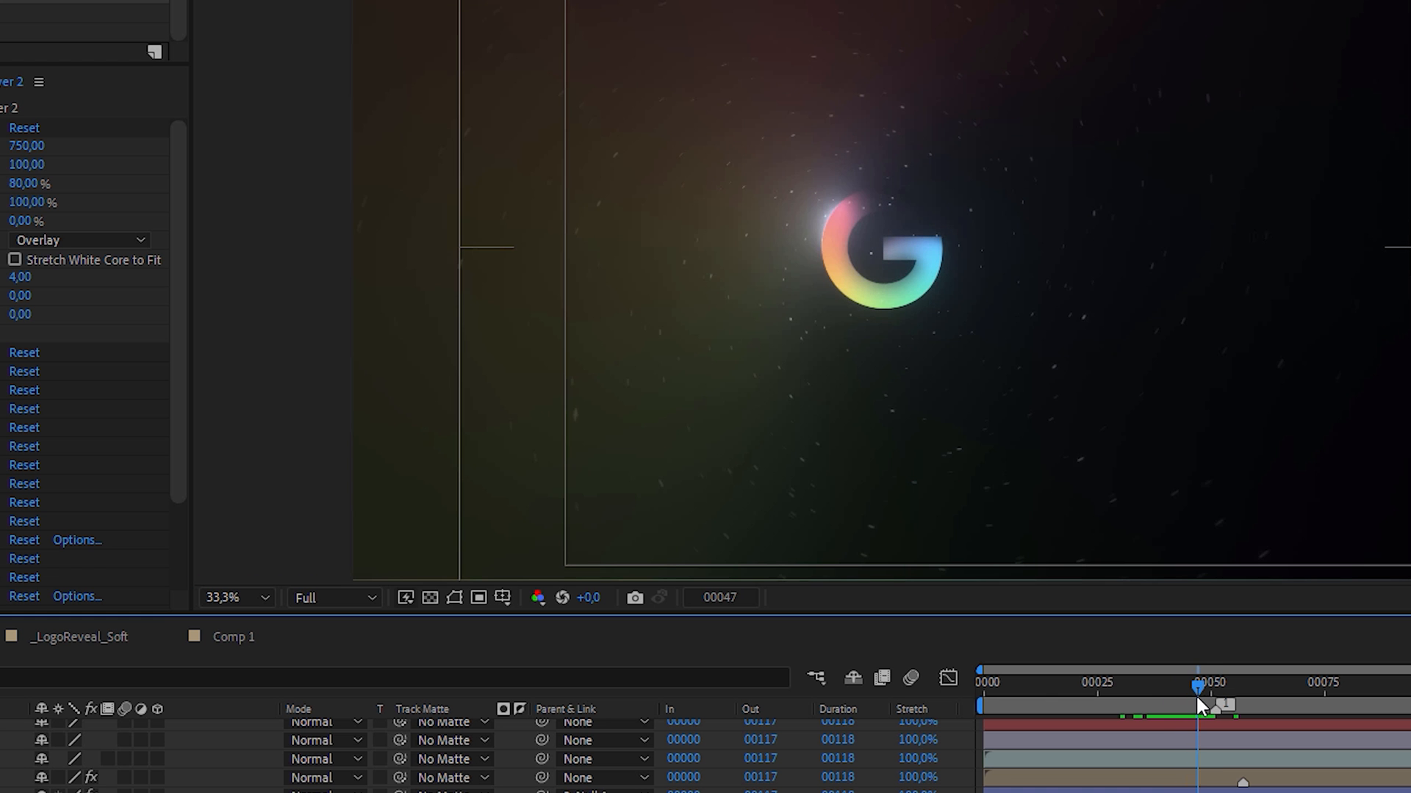
mouse_move(1196, 694)
mouse_down()
mouse_move(1207, 696)
mouse_move(1154, 598)
mouse_move(1126, 604)
mouse_move(1168, 607)
mouse_up()
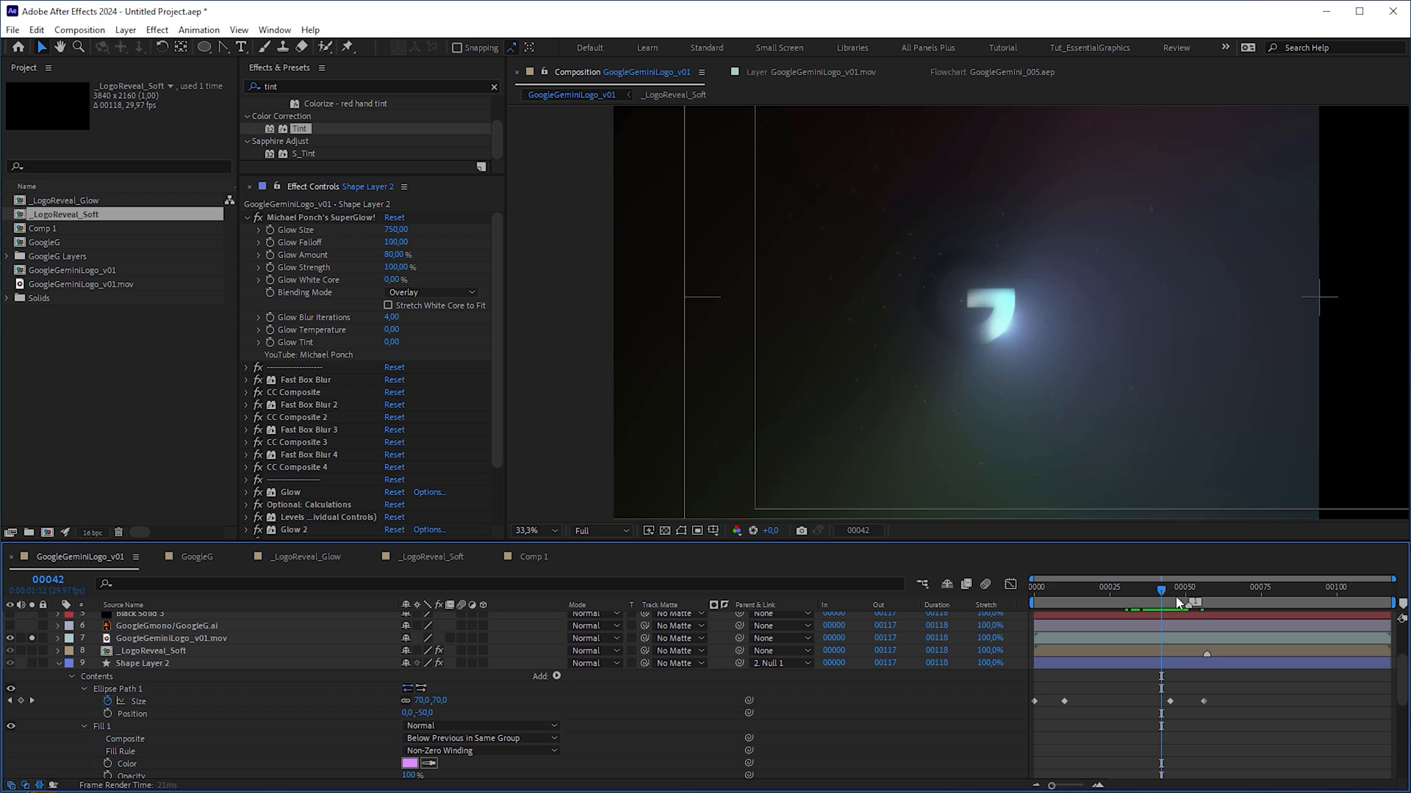
drag(1178, 604, 1170, 597)
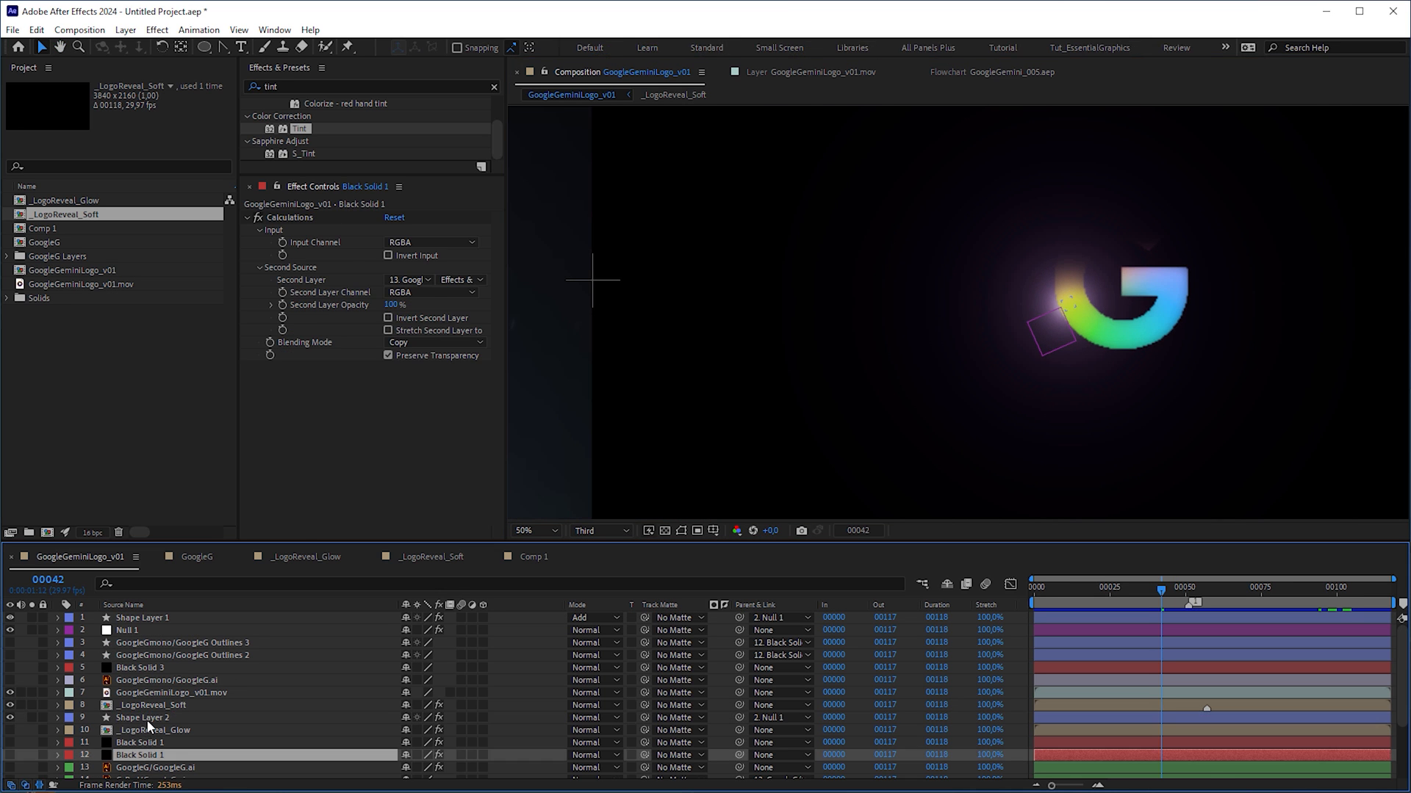
Pick-whip the duplicated star's Track Matte to GoogleG Outlines 2 so it shows only inside the G
click(156, 726)
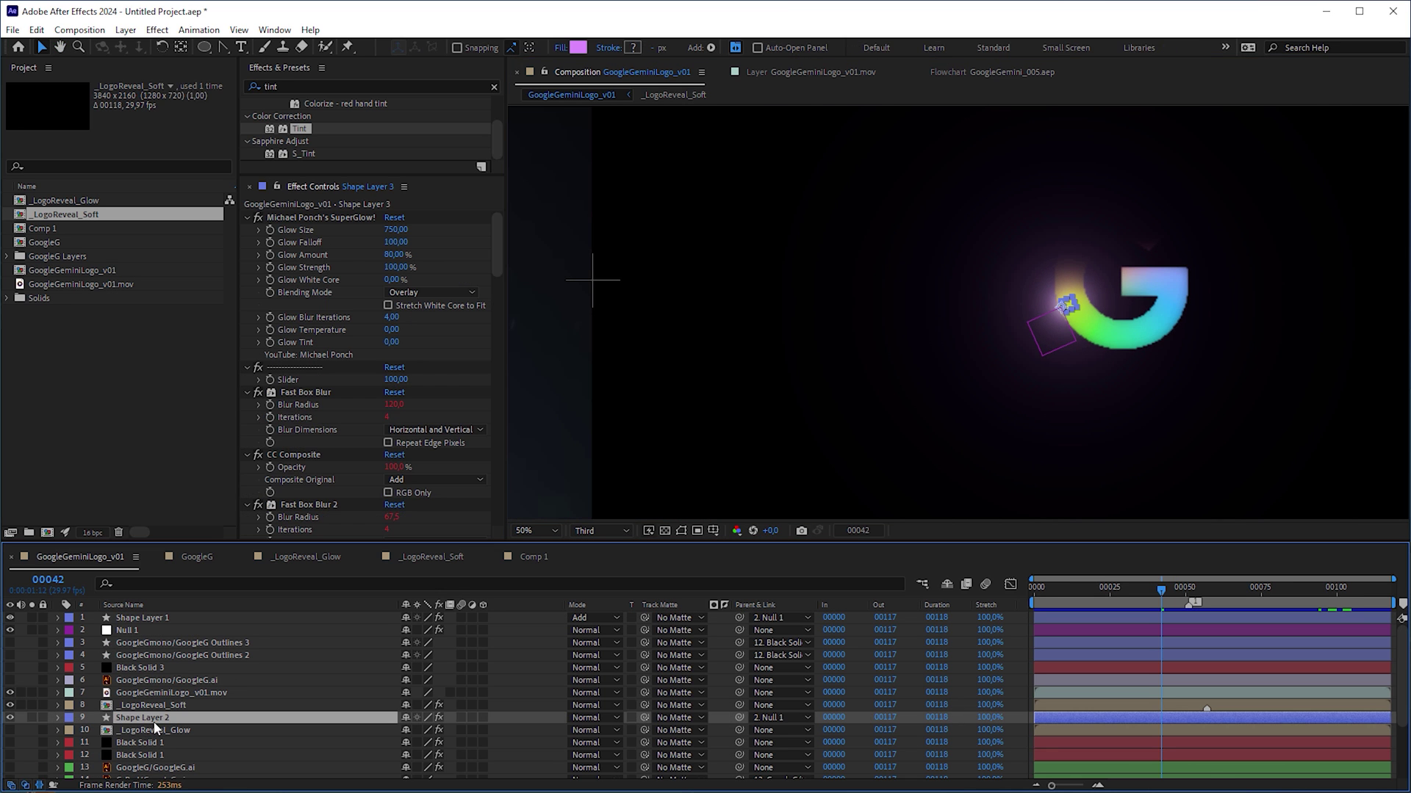
click(247, 218)
scroll(491, 337, down, 10)
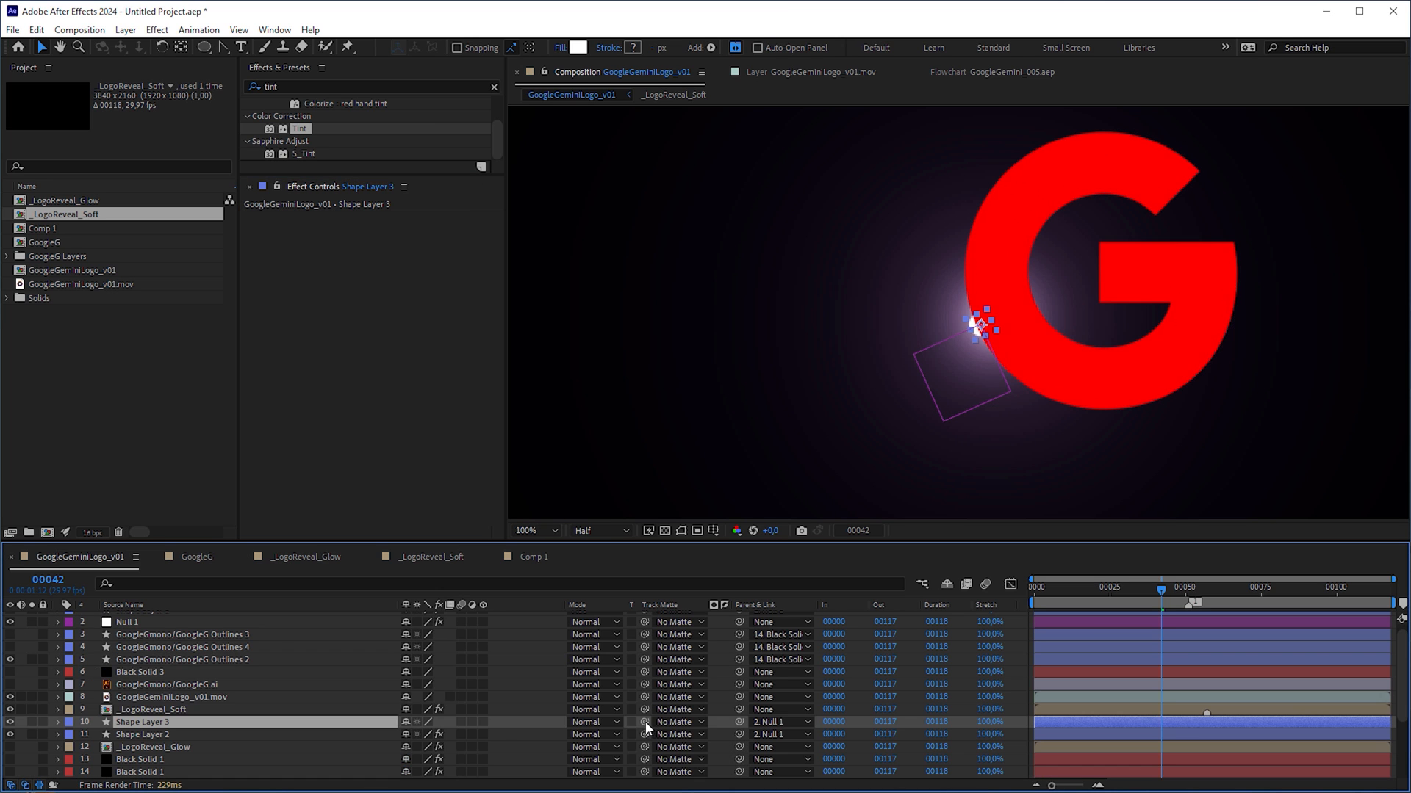
drag(645, 723, 173, 654)
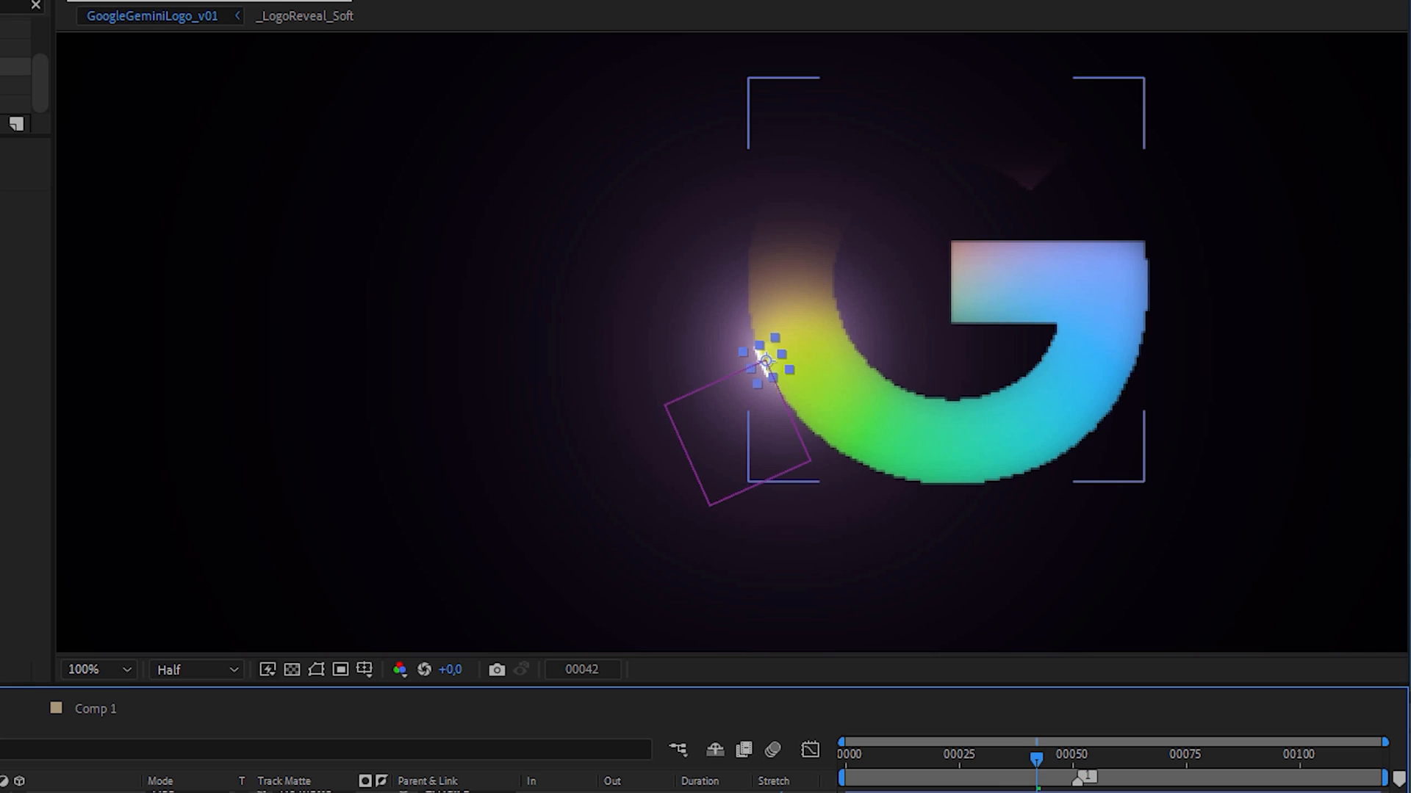
Step between frames 38–45 with Page Up/Down to verify the matte
click(1048, 778)
key(Page_Up)
key(Page_Up)
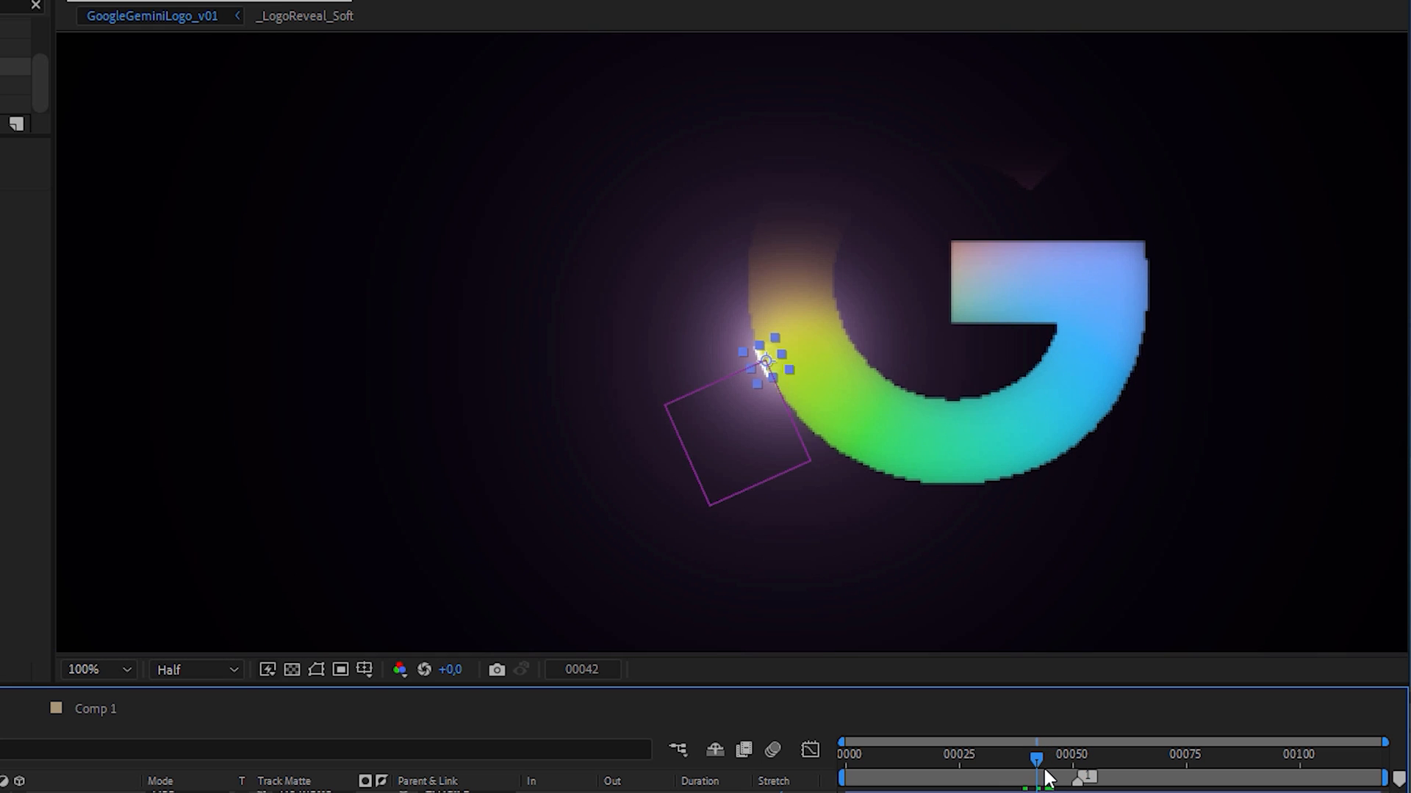
drag(1047, 777, 1036, 776)
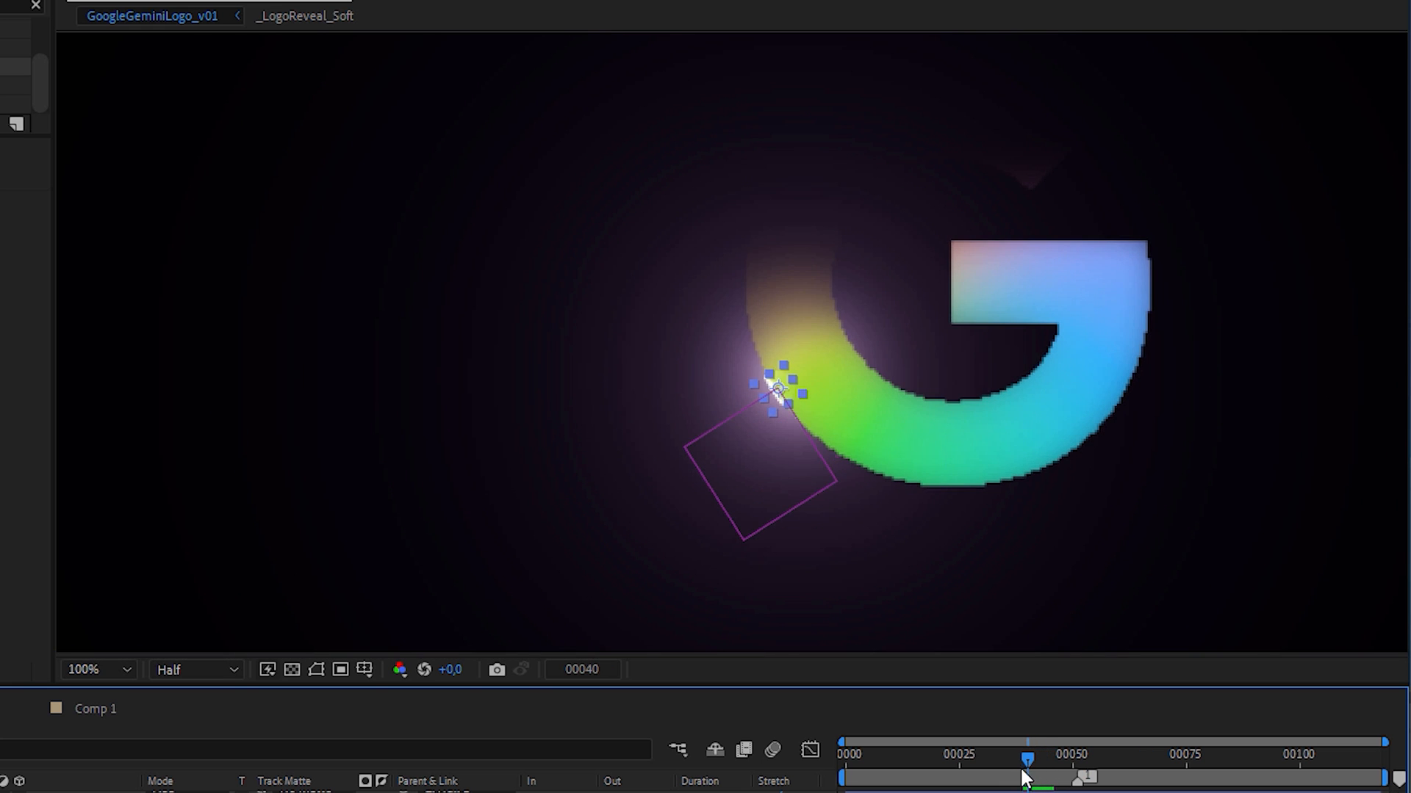
key(Page_Up)
key(Page_Up)
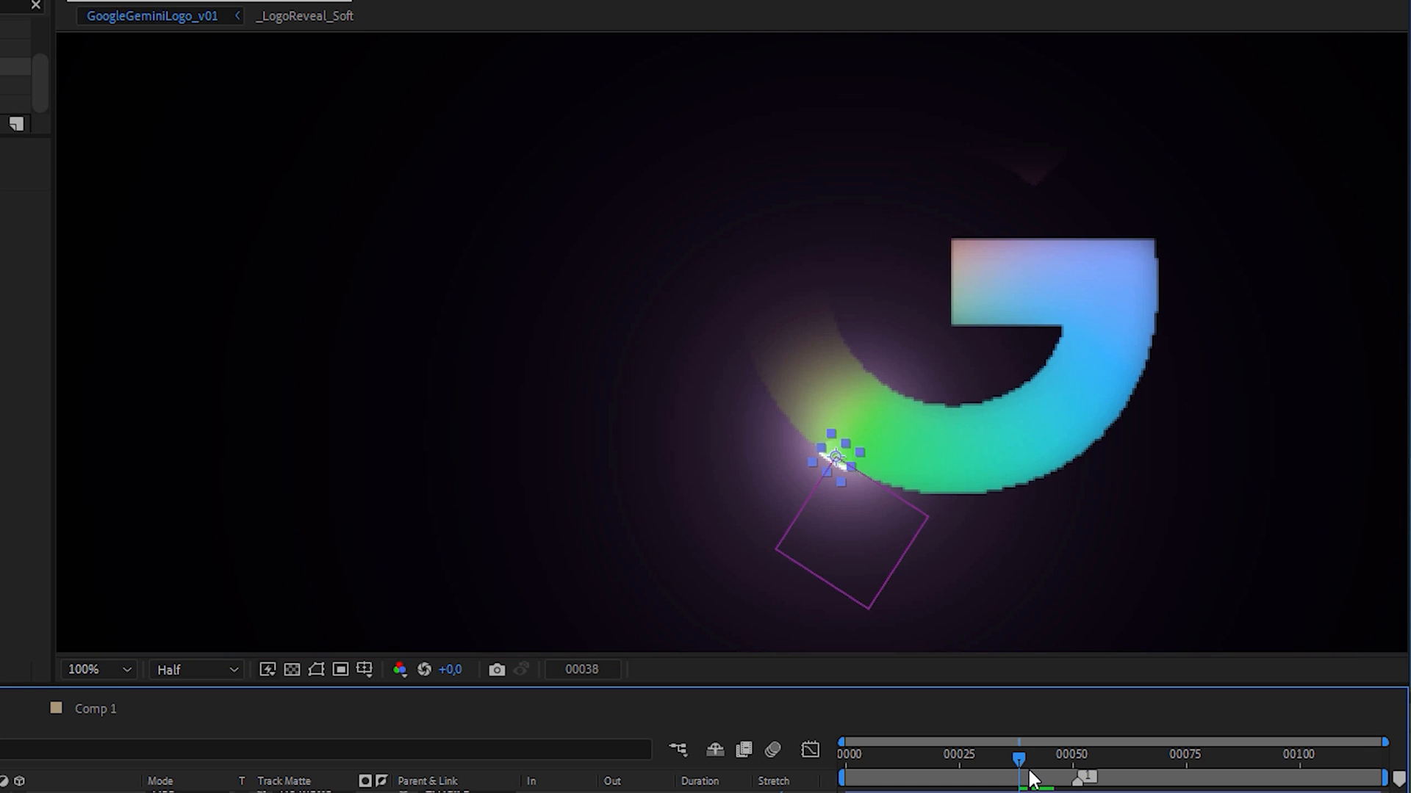
click(1037, 776)
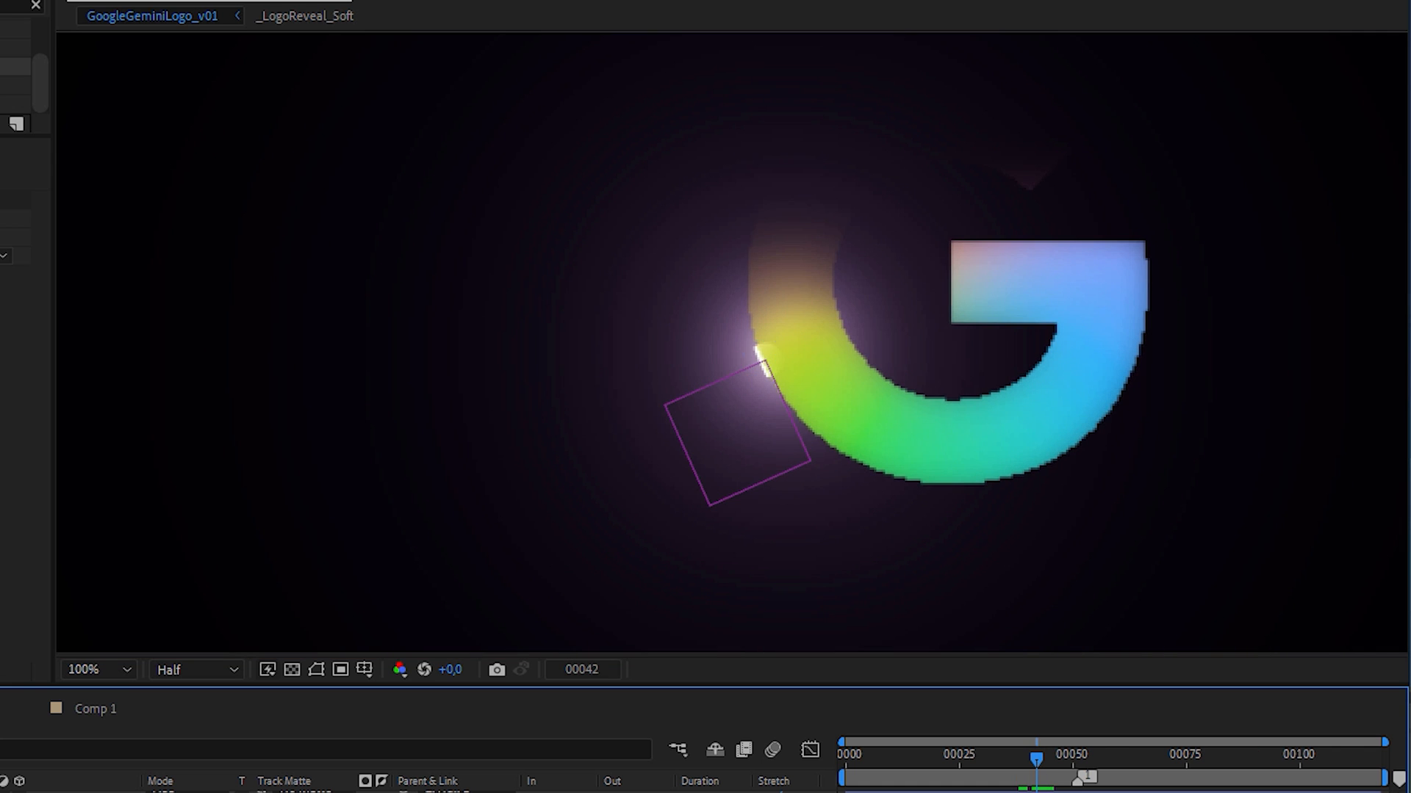
Adjust the GoogleG Outlines 5 trim offset and taper end length, checking a later frame
click(194, 646)
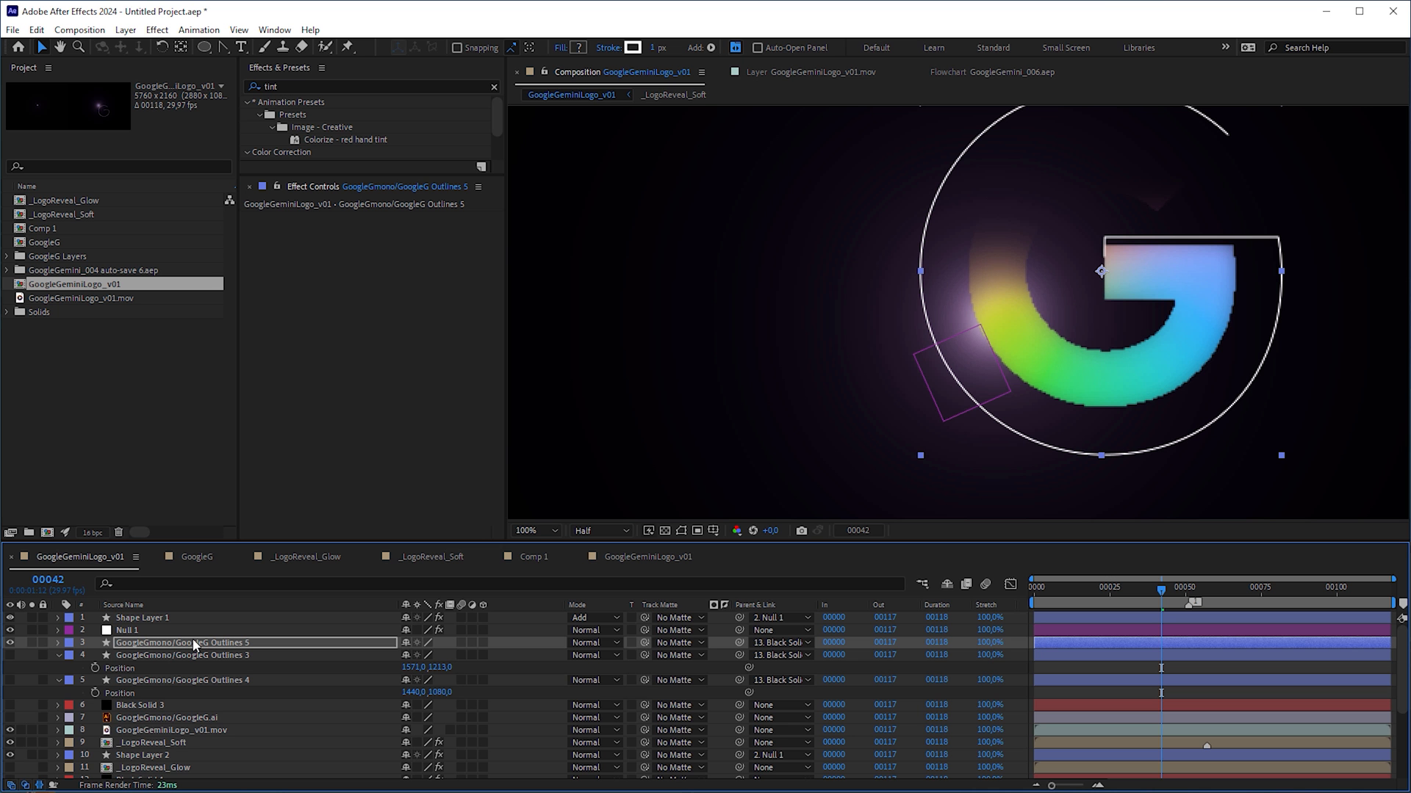
key(s)
click(455, 655)
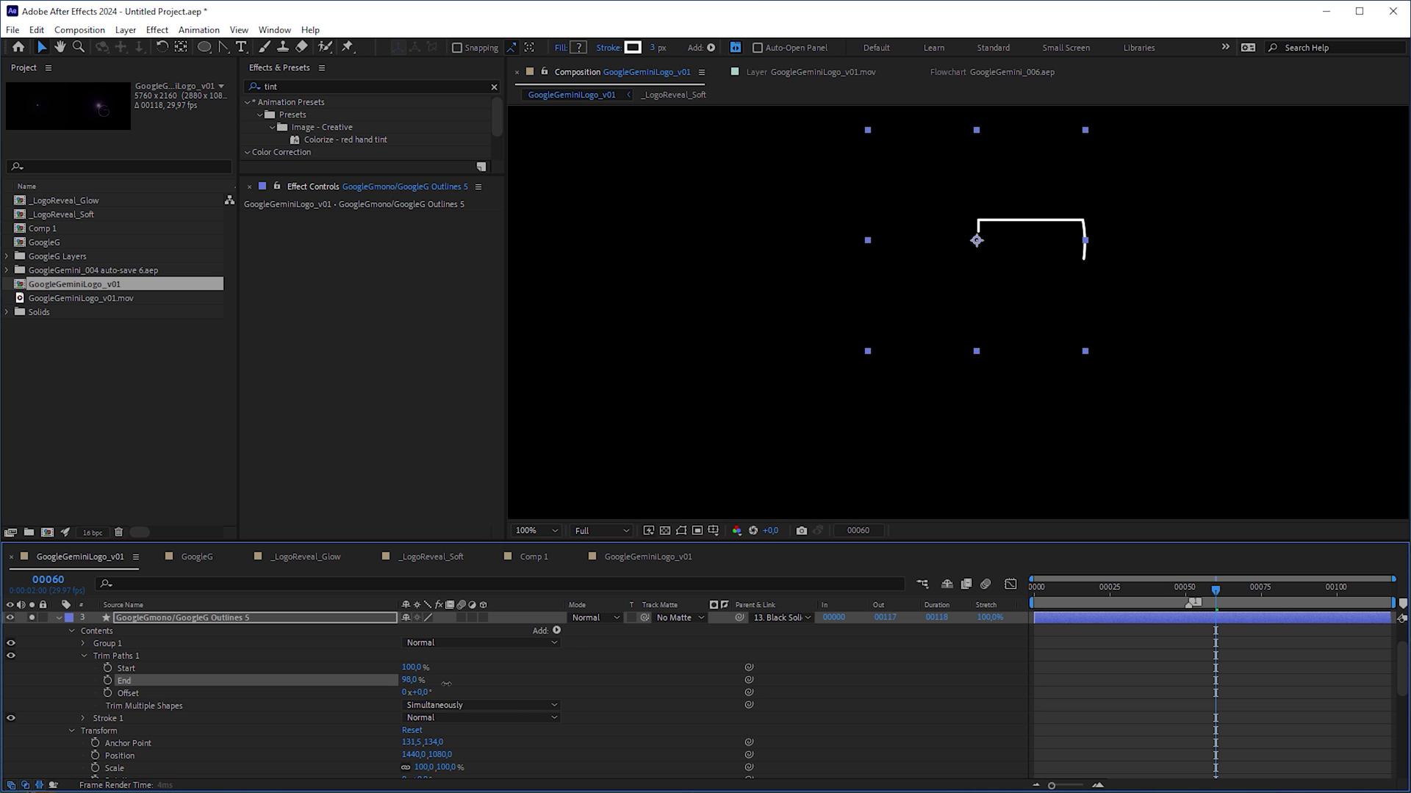
drag(419, 693, 339, 686)
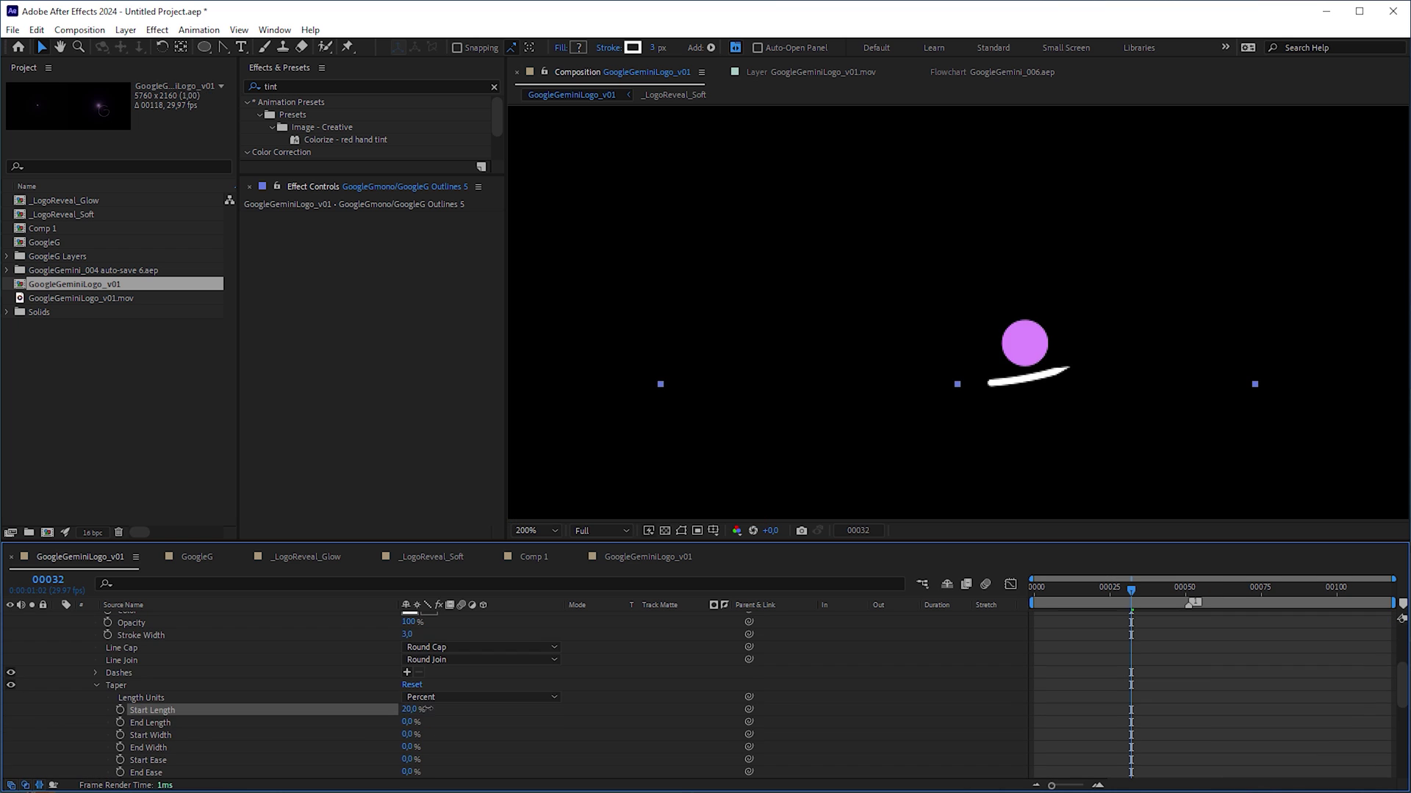
drag(409, 722, 432, 721)
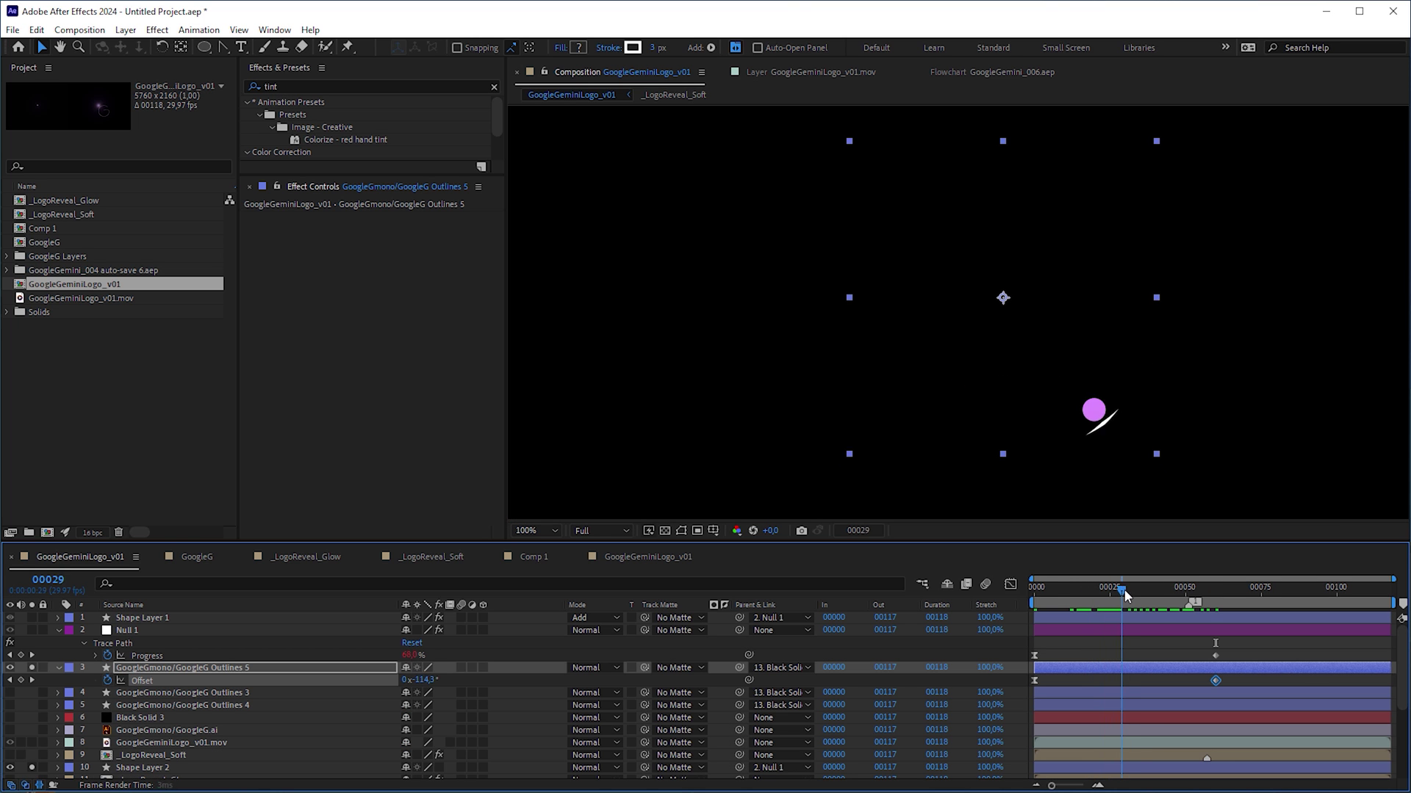
drag(1124, 590, 1157, 601)
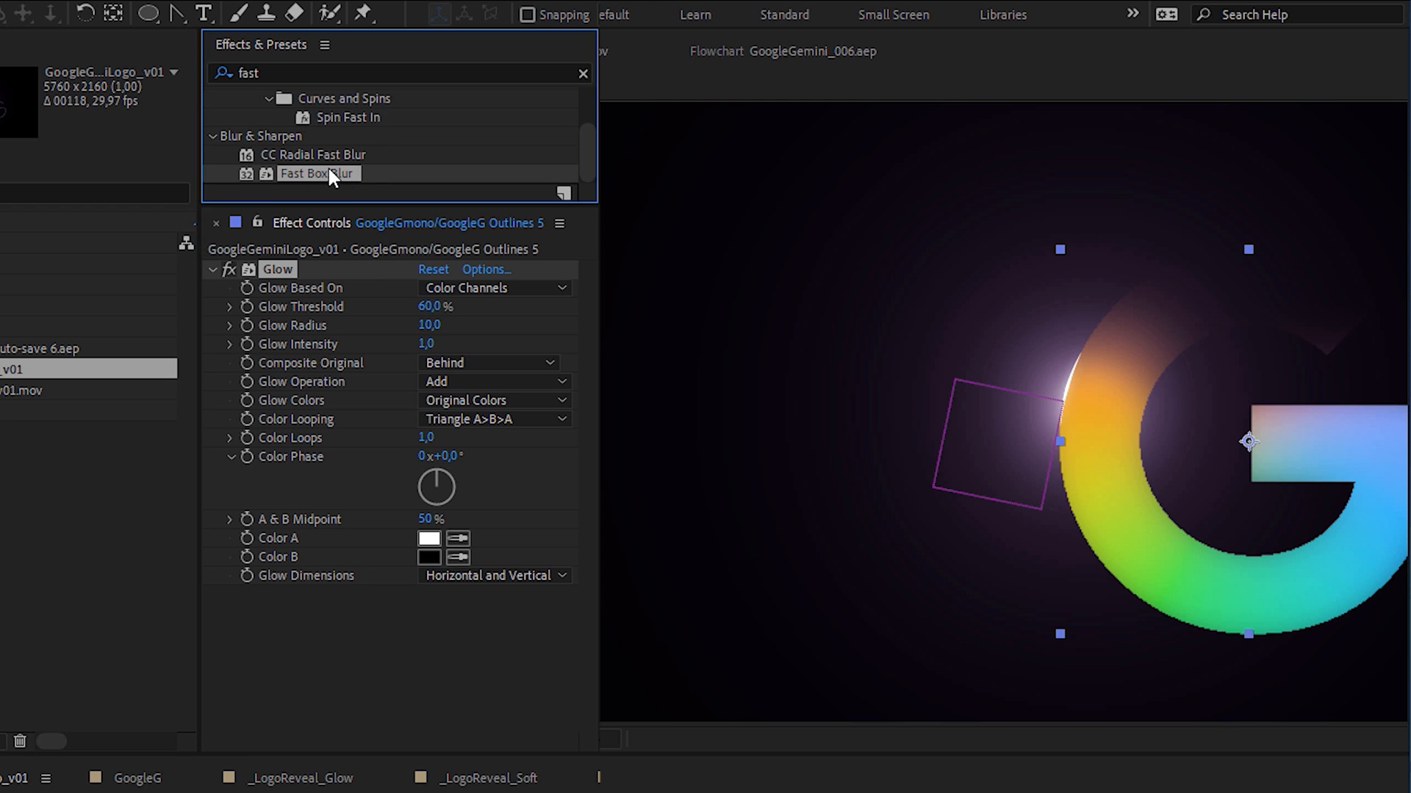
Add Fast Box Blur with radius 0.2 beneath the Glow on GoogleG Outlines 5
drag(329, 174, 423, 601)
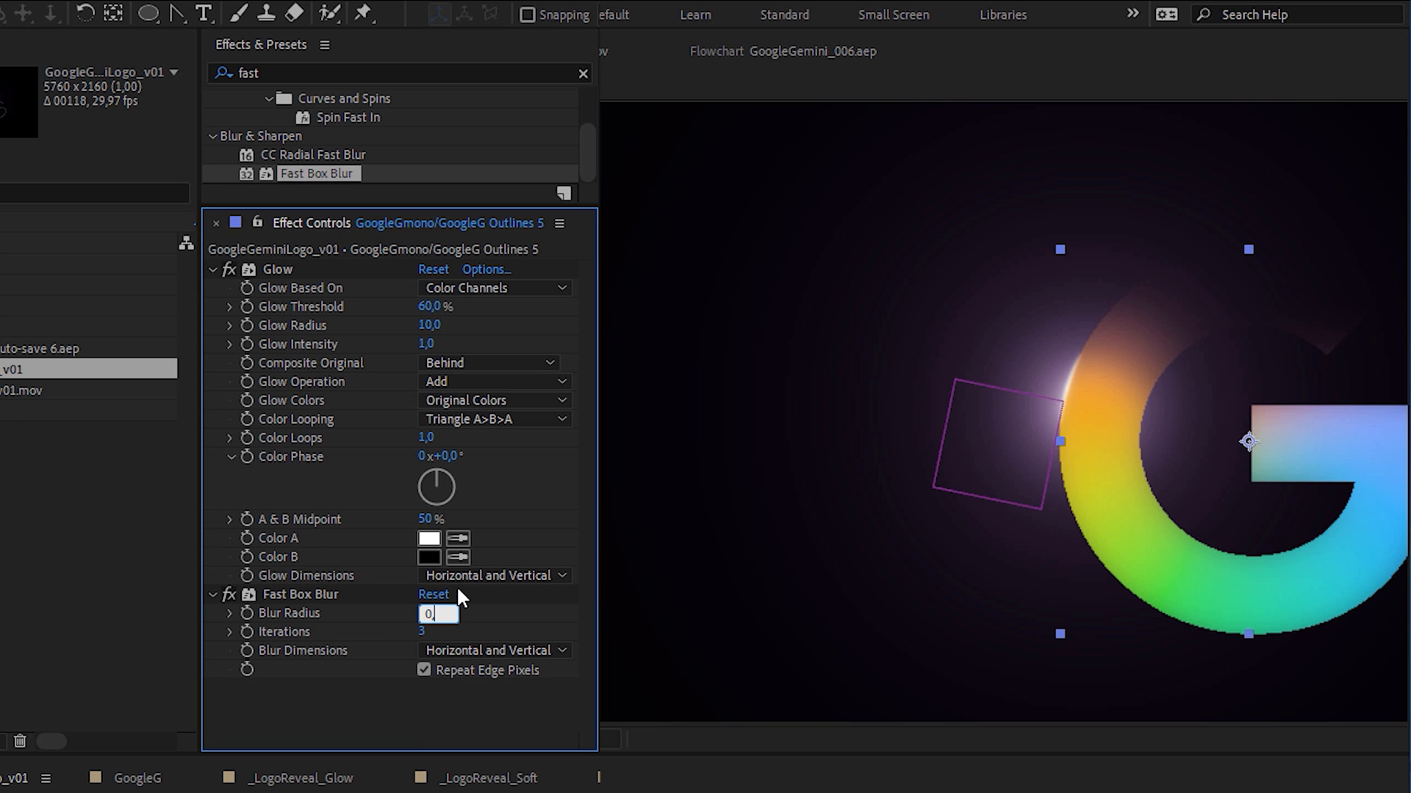
text(2)
key(Return)
key(space)
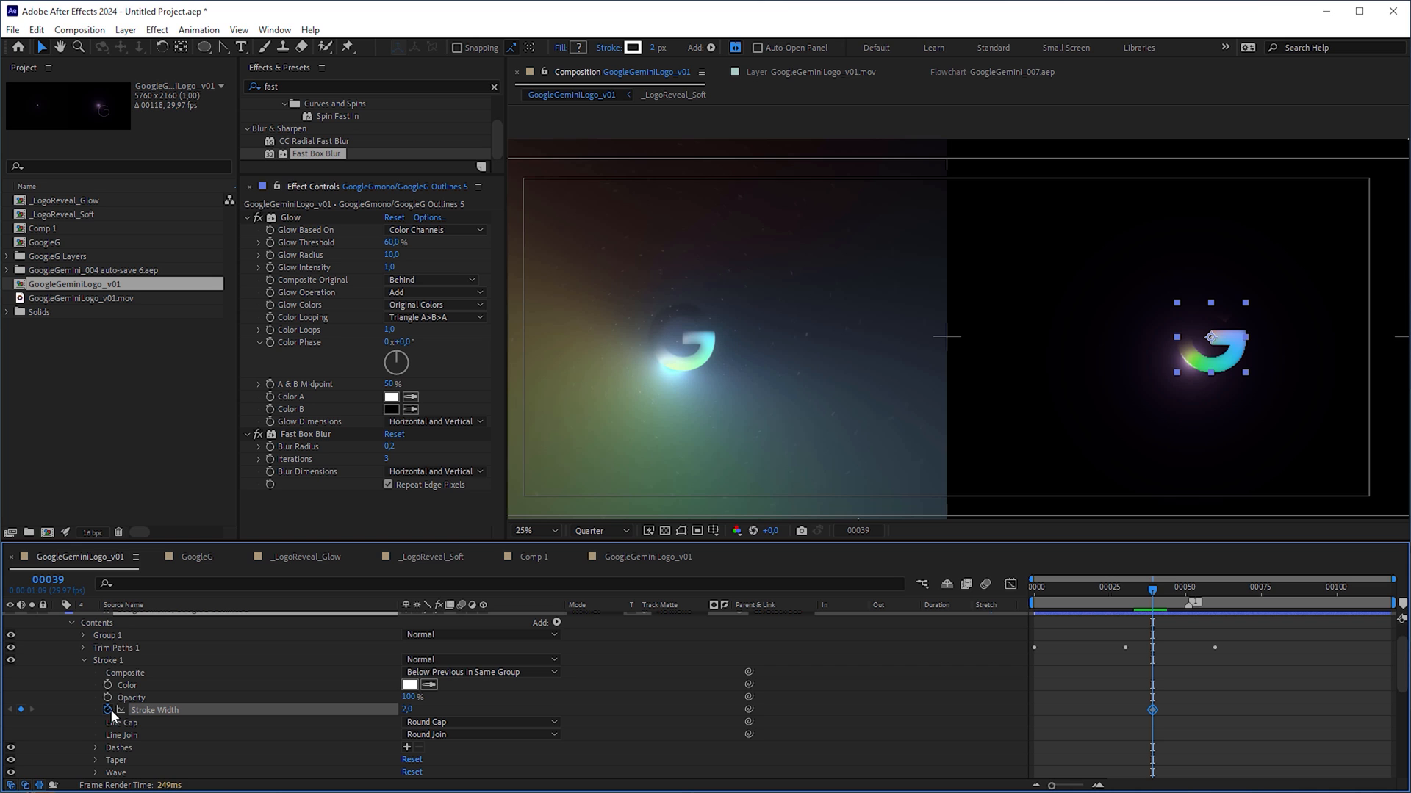
drag(1152, 588, 1174, 591)
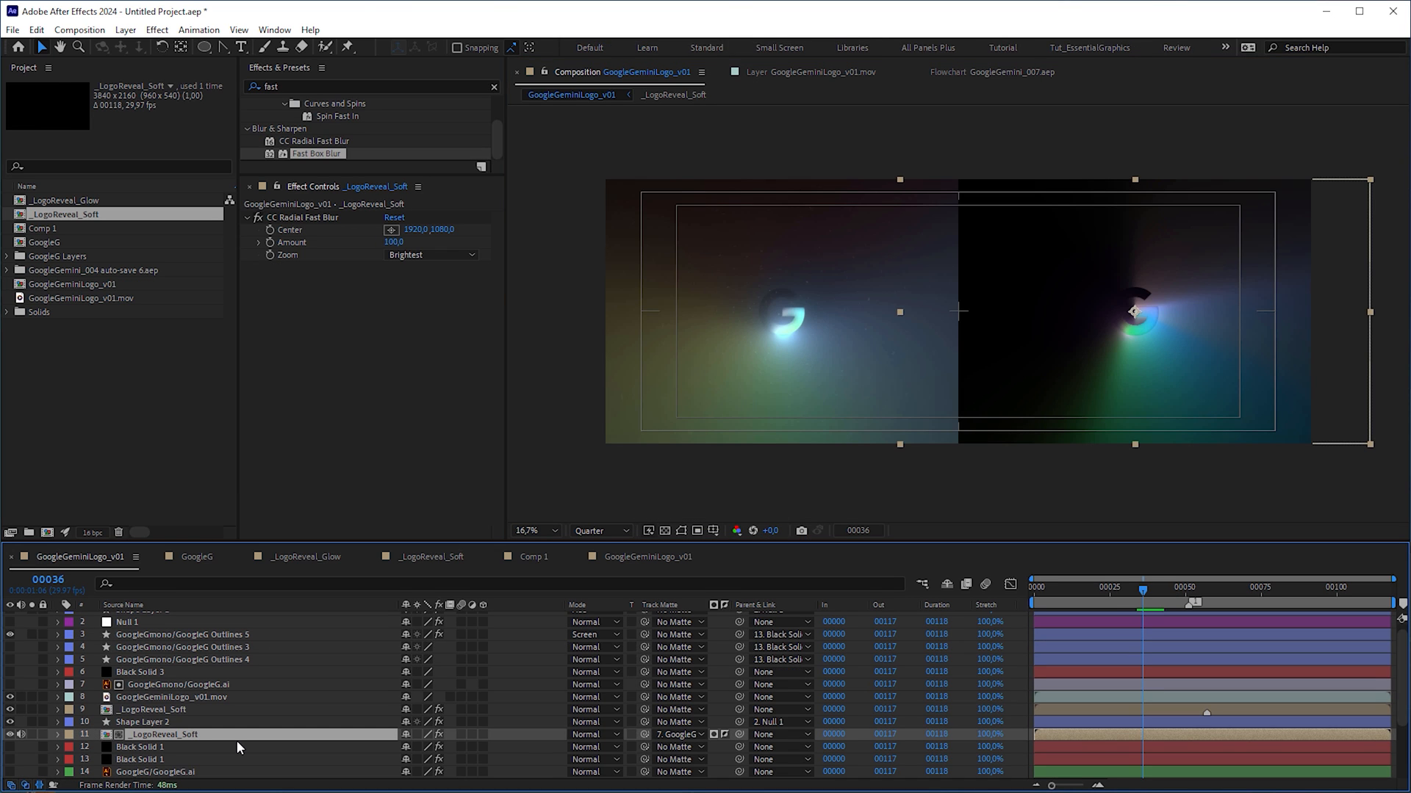
drag(1149, 596, 1172, 598)
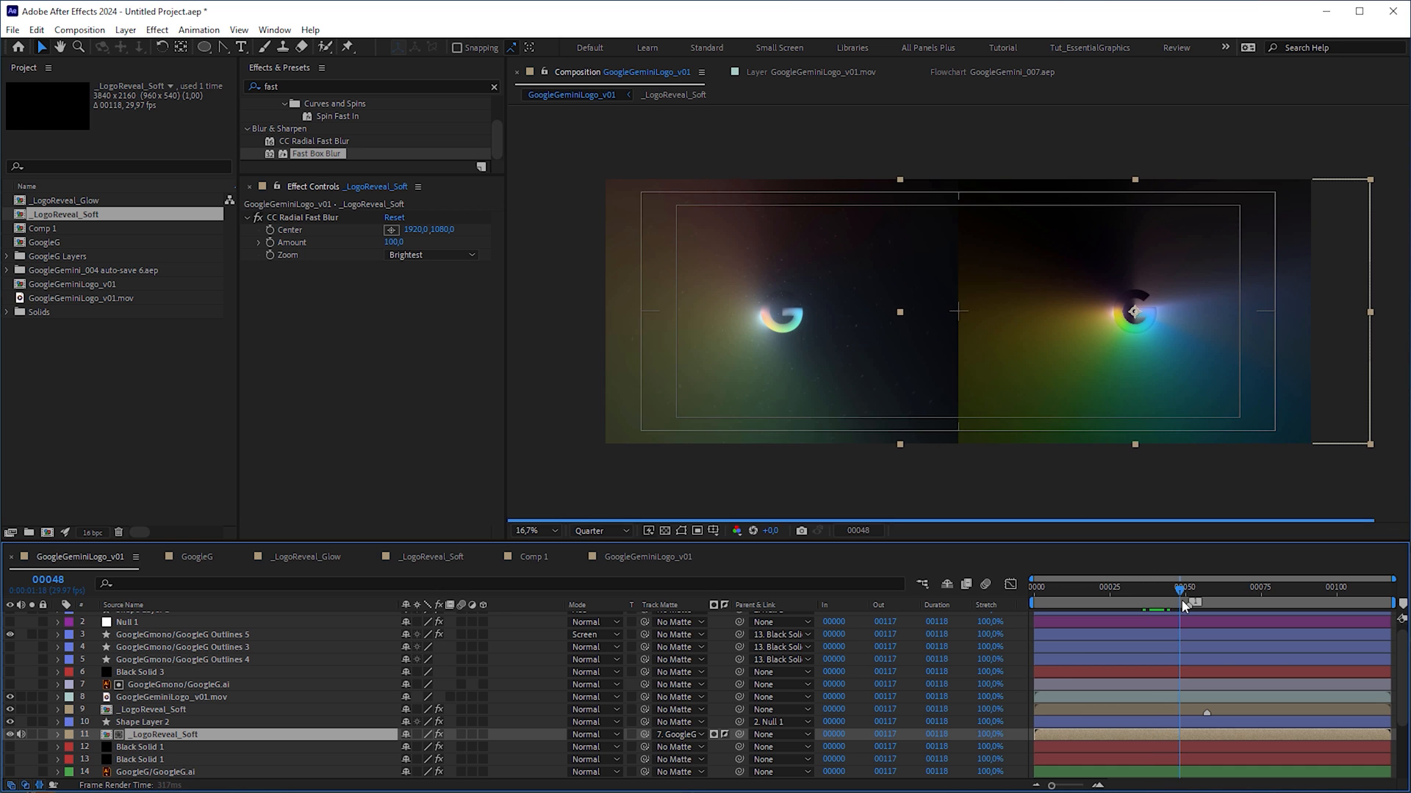
drag(1171, 598, 1155, 599)
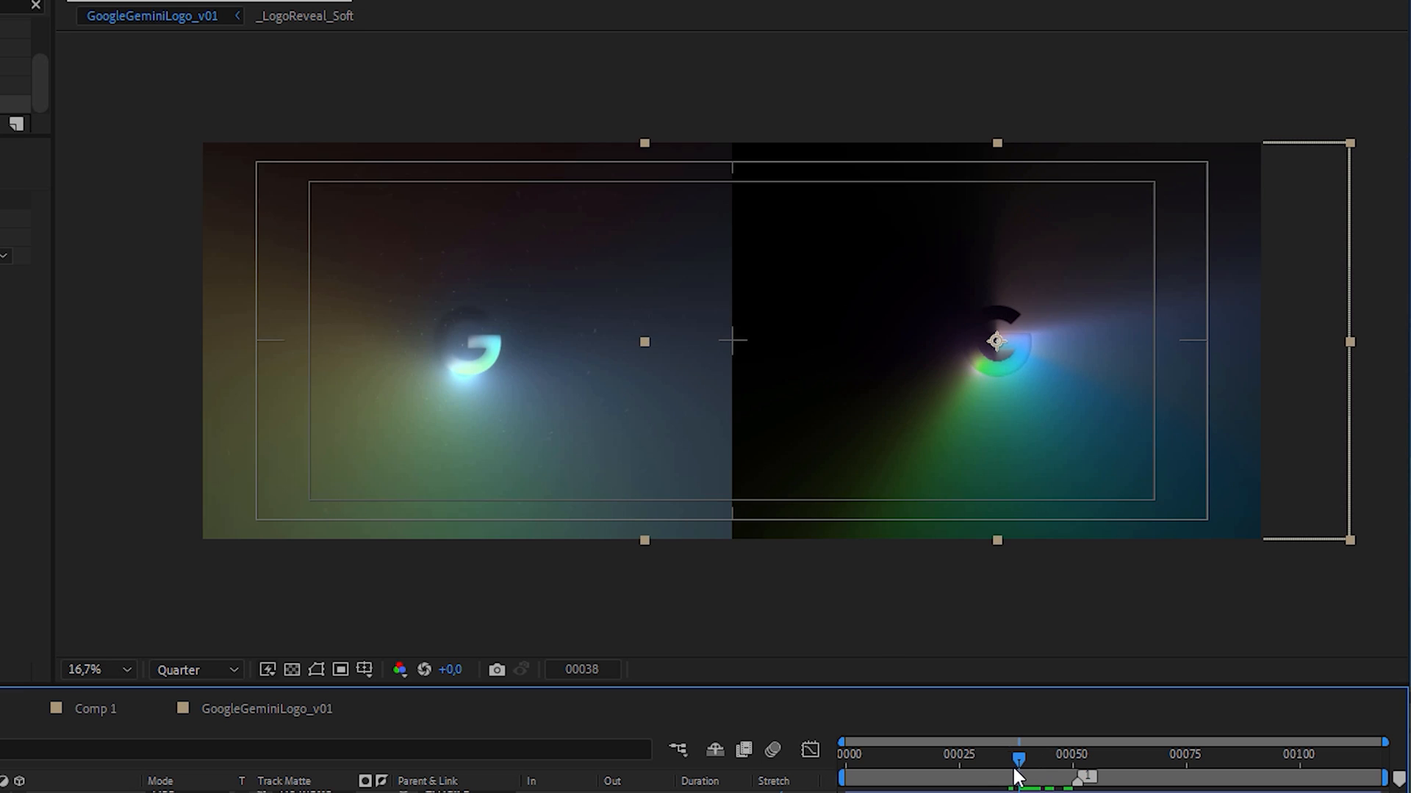
mouse_move(1016, 776)
mouse_down()
mouse_move(1029, 780)
mouse_move(988, 781)
mouse_move(1049, 781)
mouse_move(983, 781)
mouse_move(1064, 781)
mouse_move(1027, 783)
mouse_up()
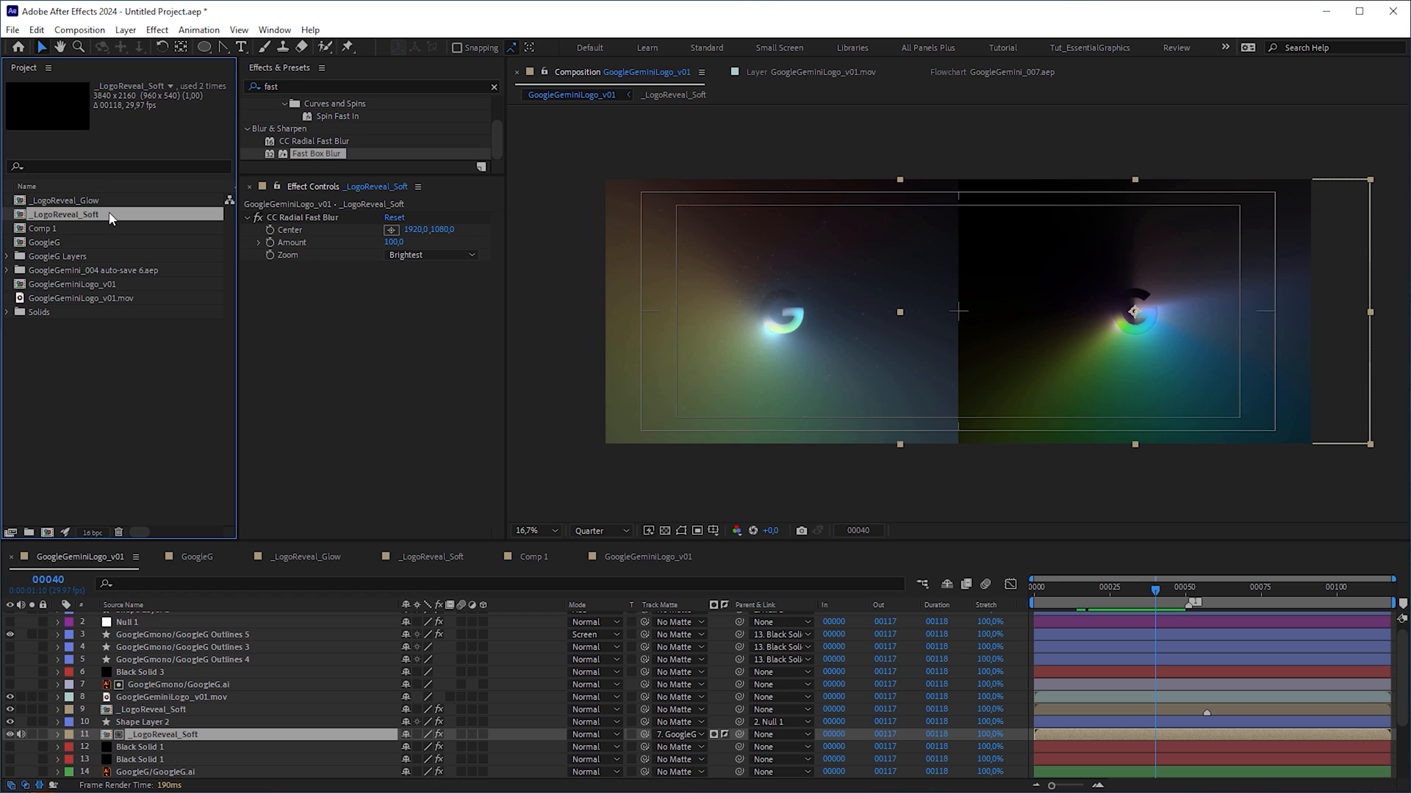
Duplicate _LogoReveal_Soft as _LogoReveal_SoftGlow and swap it in for layer 11
key(Return)
key(BackSpace)
key(BackSpace)
text(_LogoReveal_Soft)
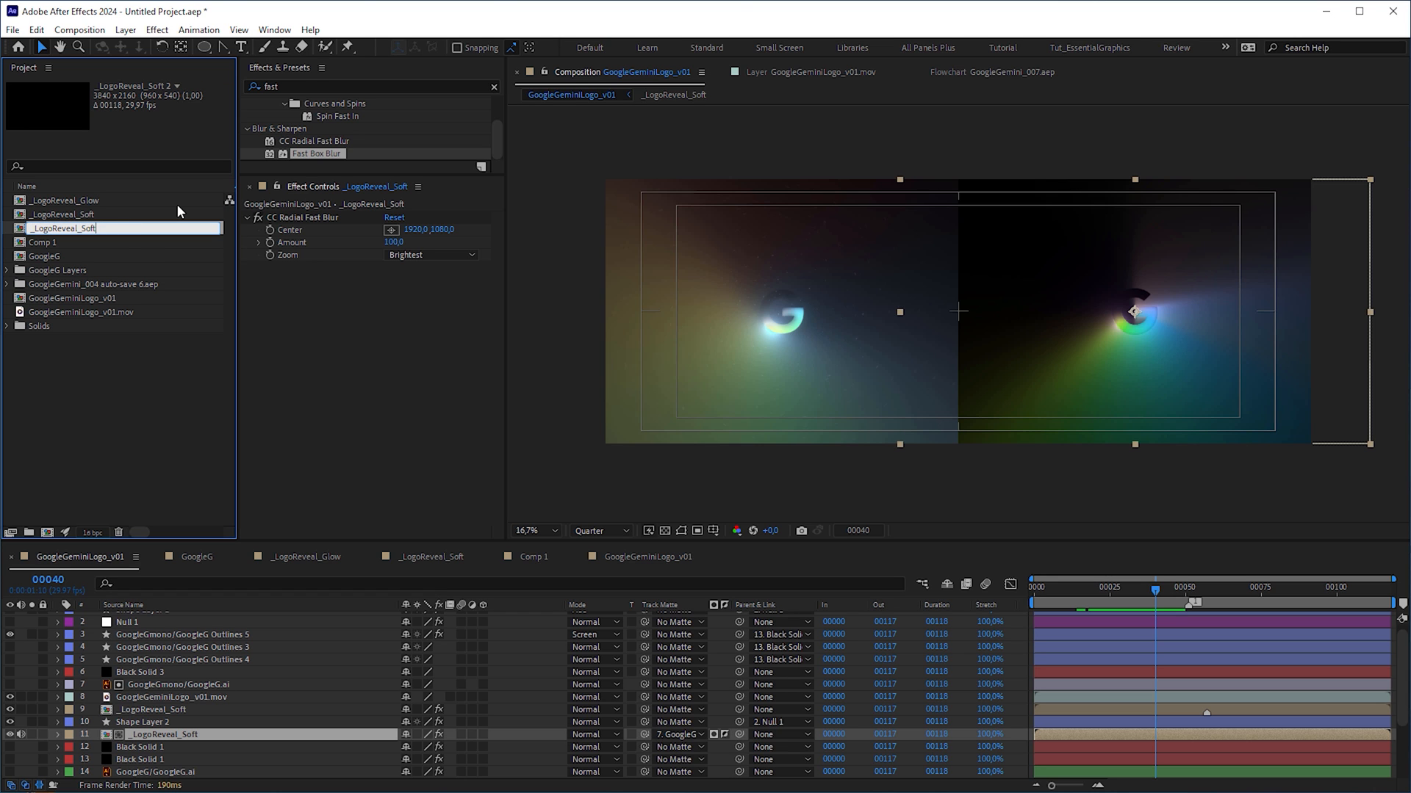
text(Glow)
key(Return)
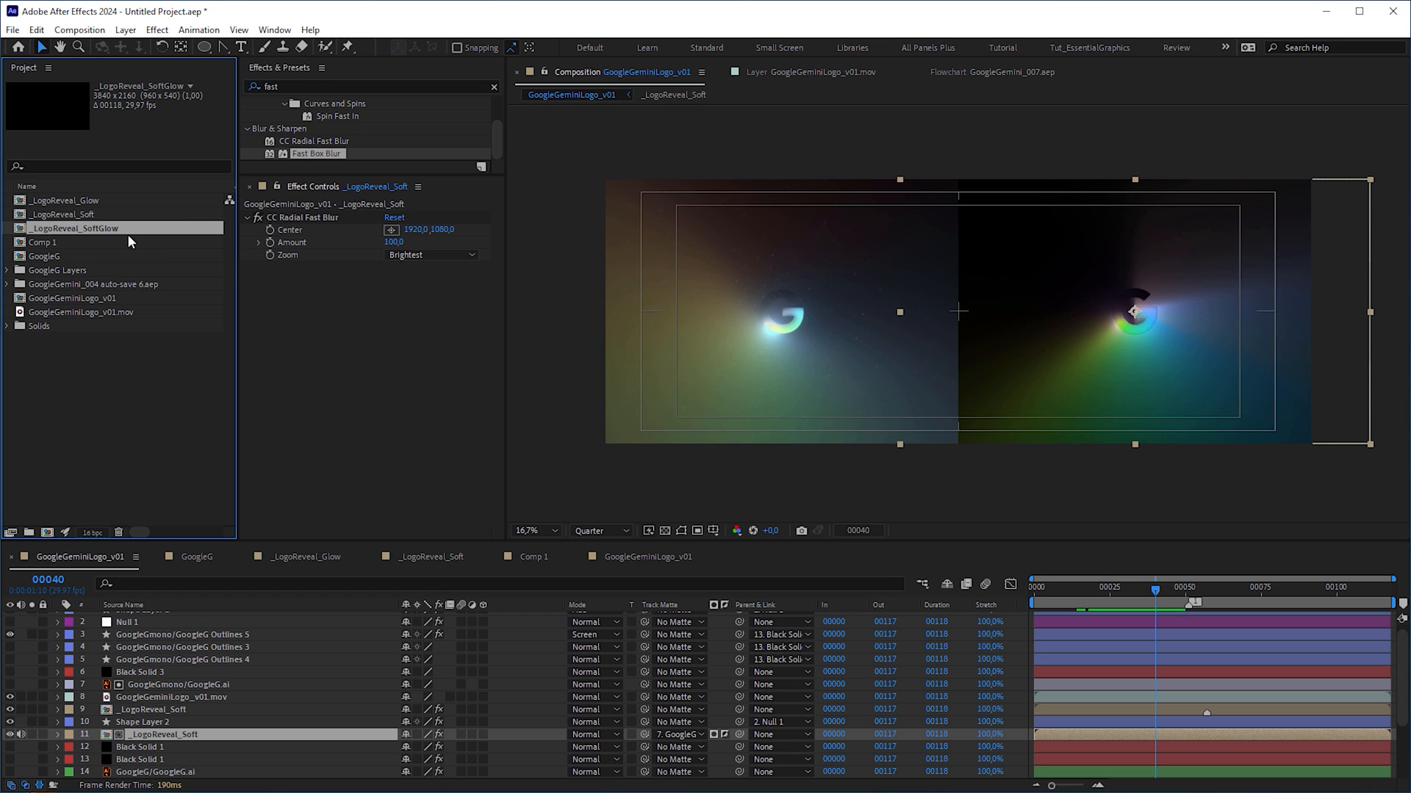
drag(187, 730, 189, 735)
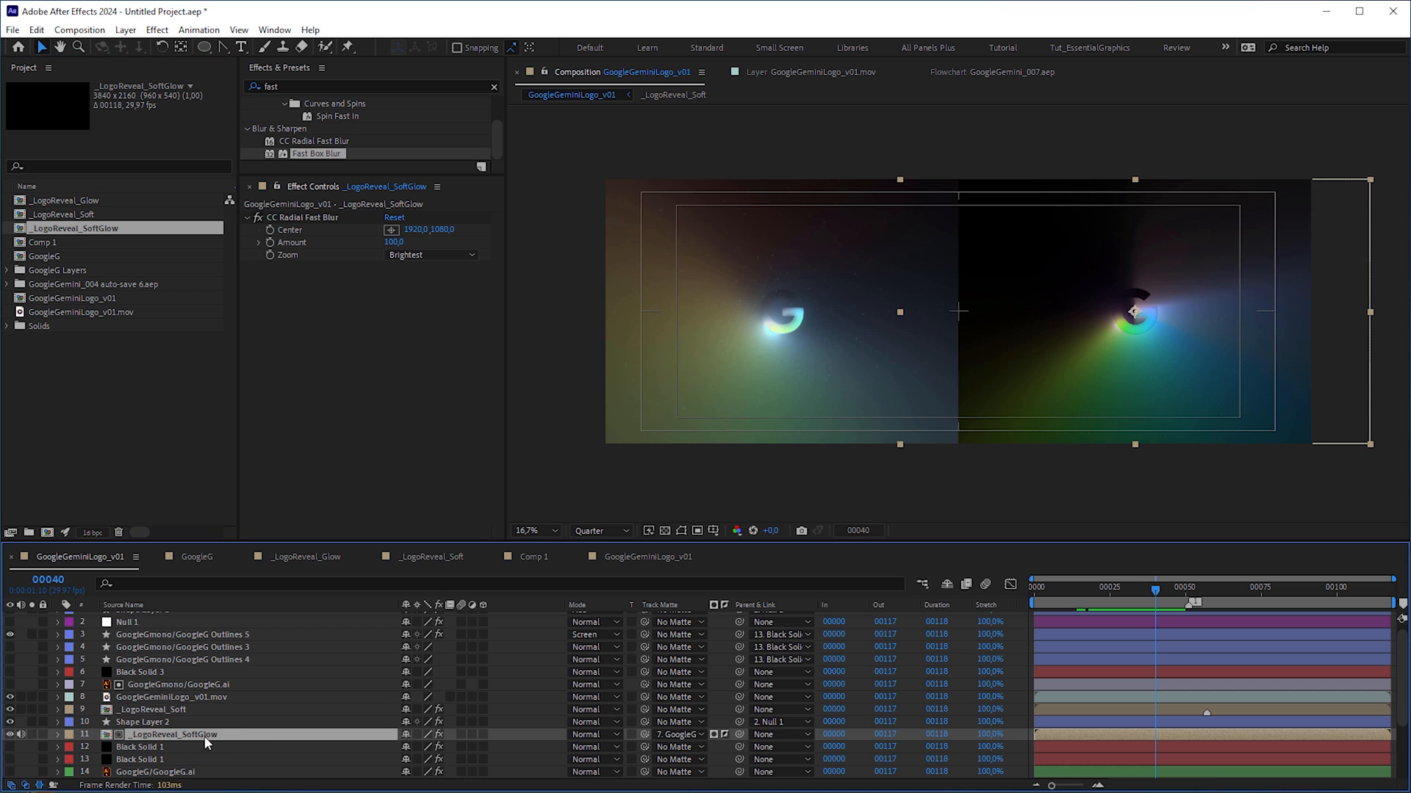
double_click(204, 736)
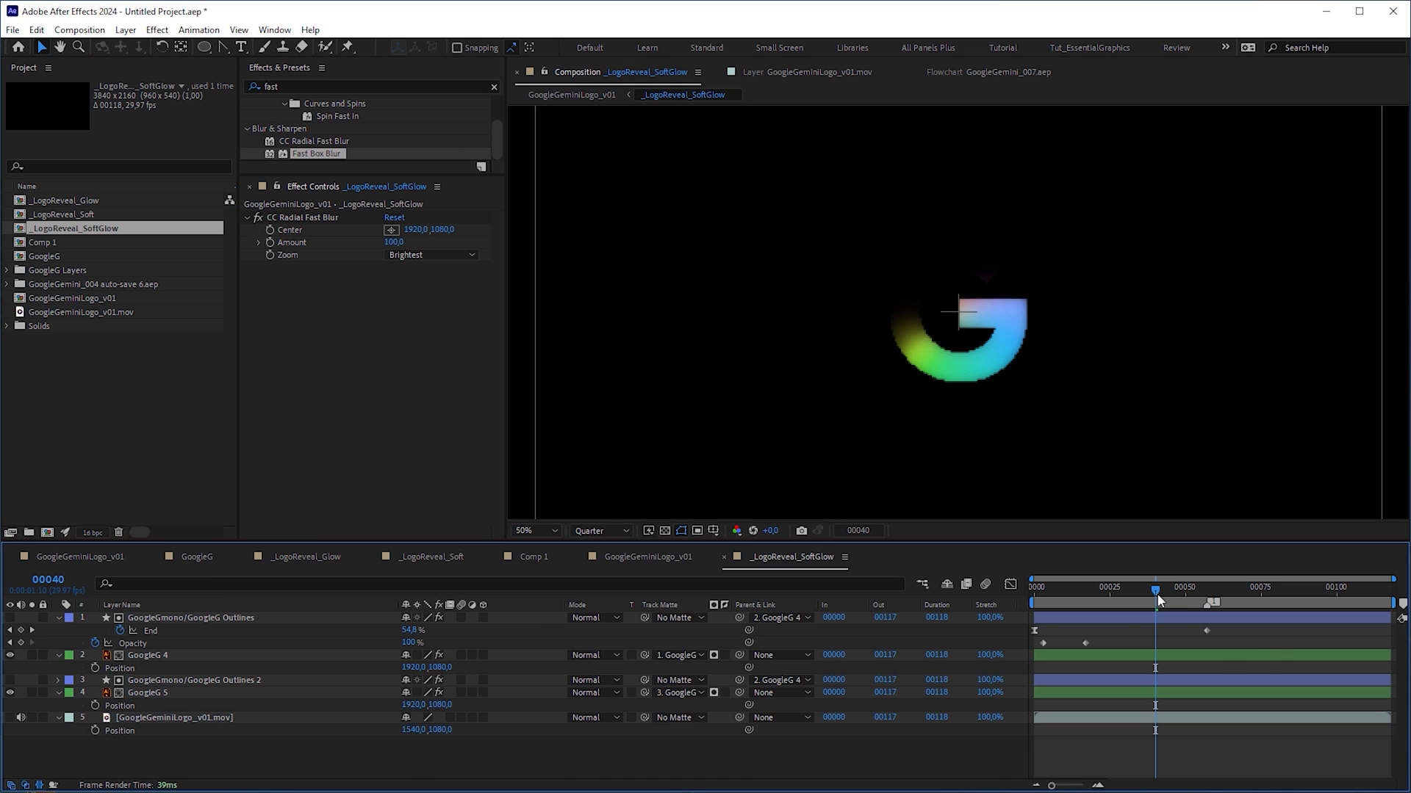
Inside _LogoReveal_SoftGlow, keyframe the outline Trim Paths Start from an early frame
drag(1160, 600, 1074, 591)
click(95, 693)
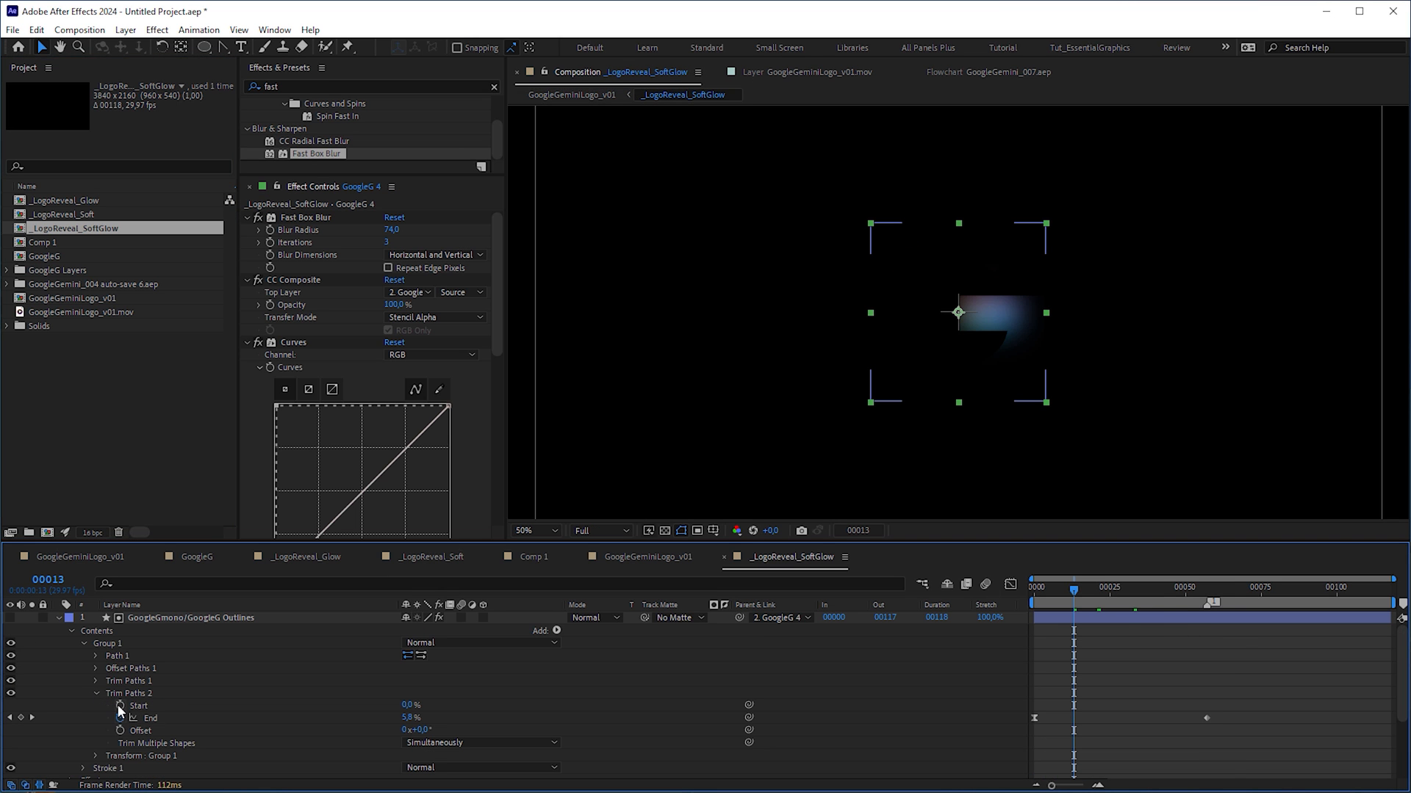
click(119, 706)
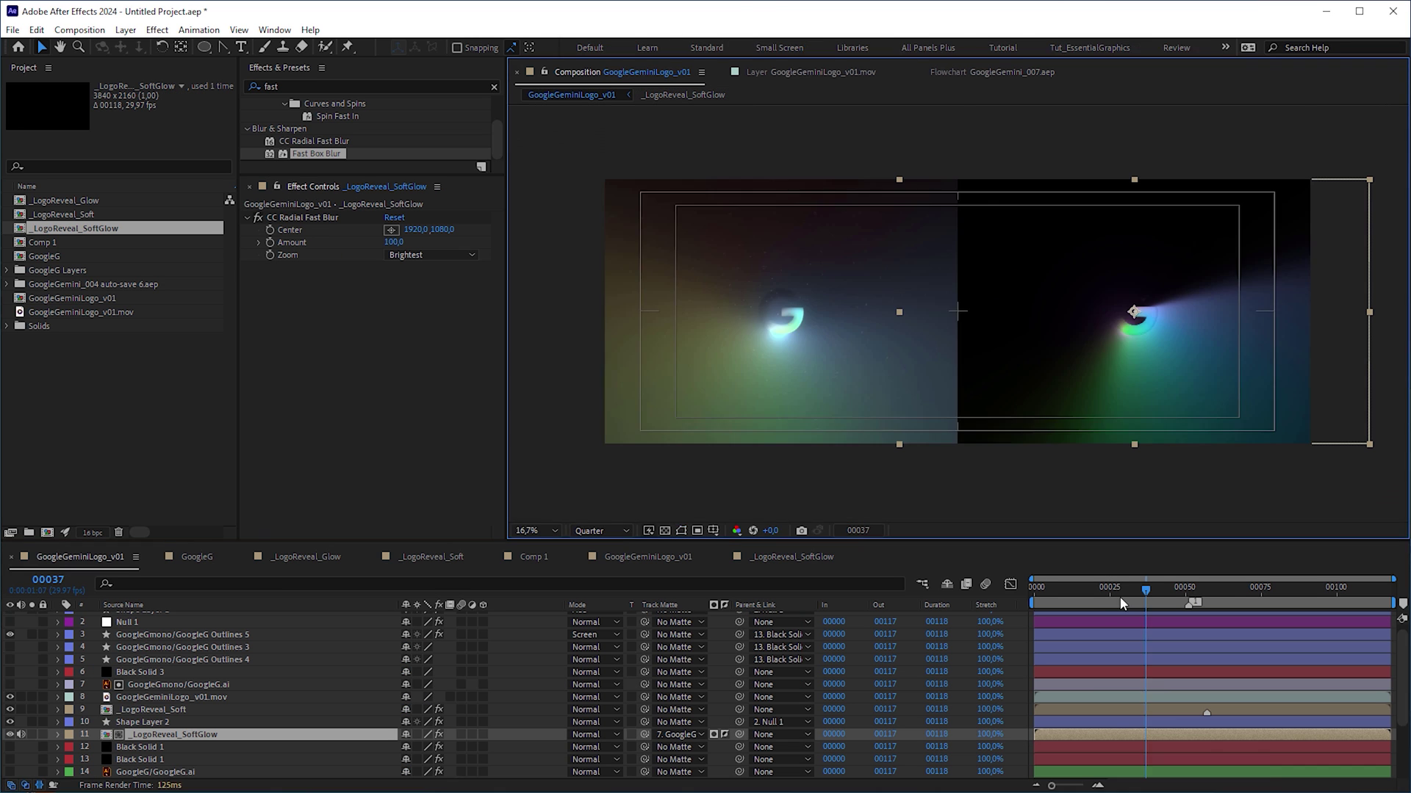
drag(1120, 597, 1135, 601)
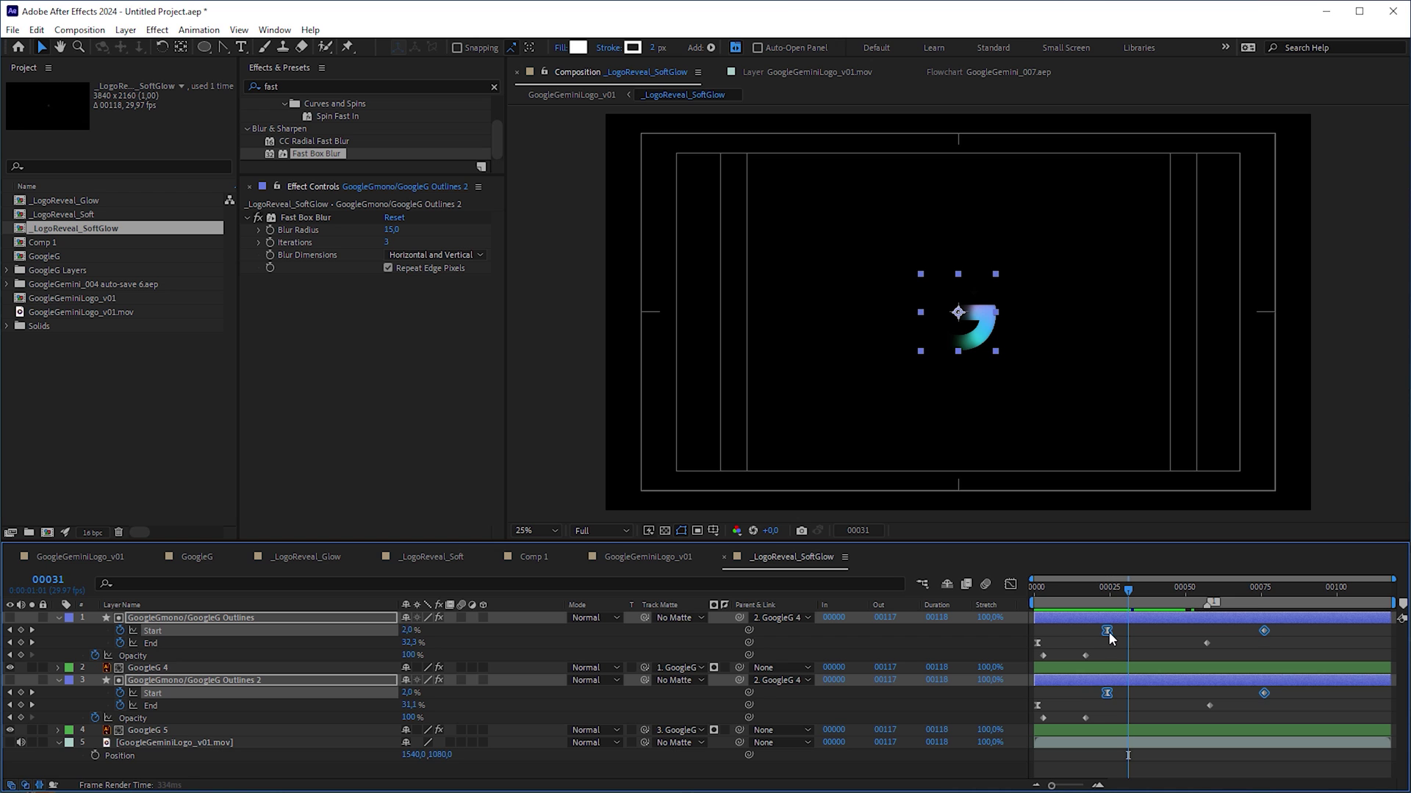
Slide the outline trim keyframes earlier and reveal layer 11's Opacity at frame 00022
drag(1096, 631, 1156, 619)
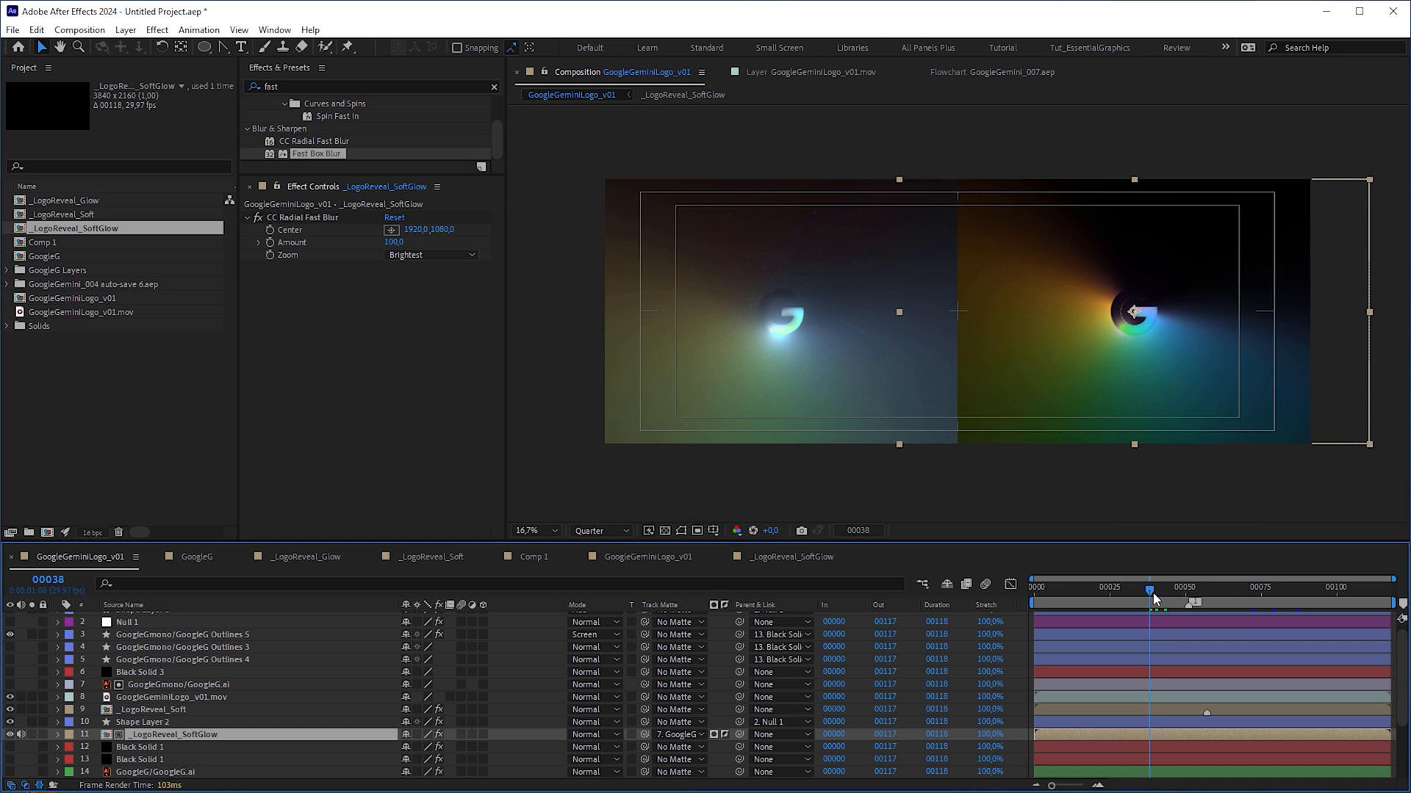
drag(1165, 599, 1101, 598)
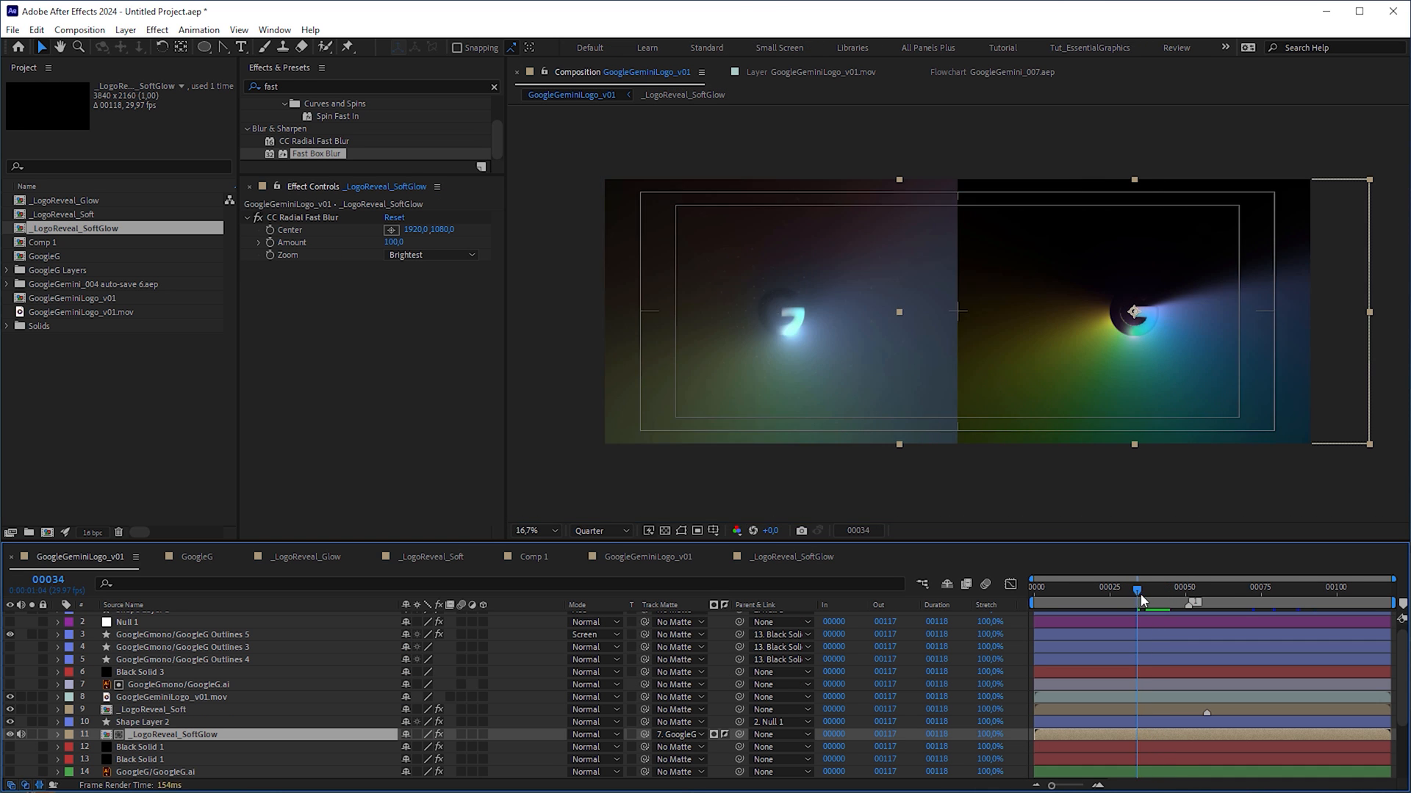
key(t)
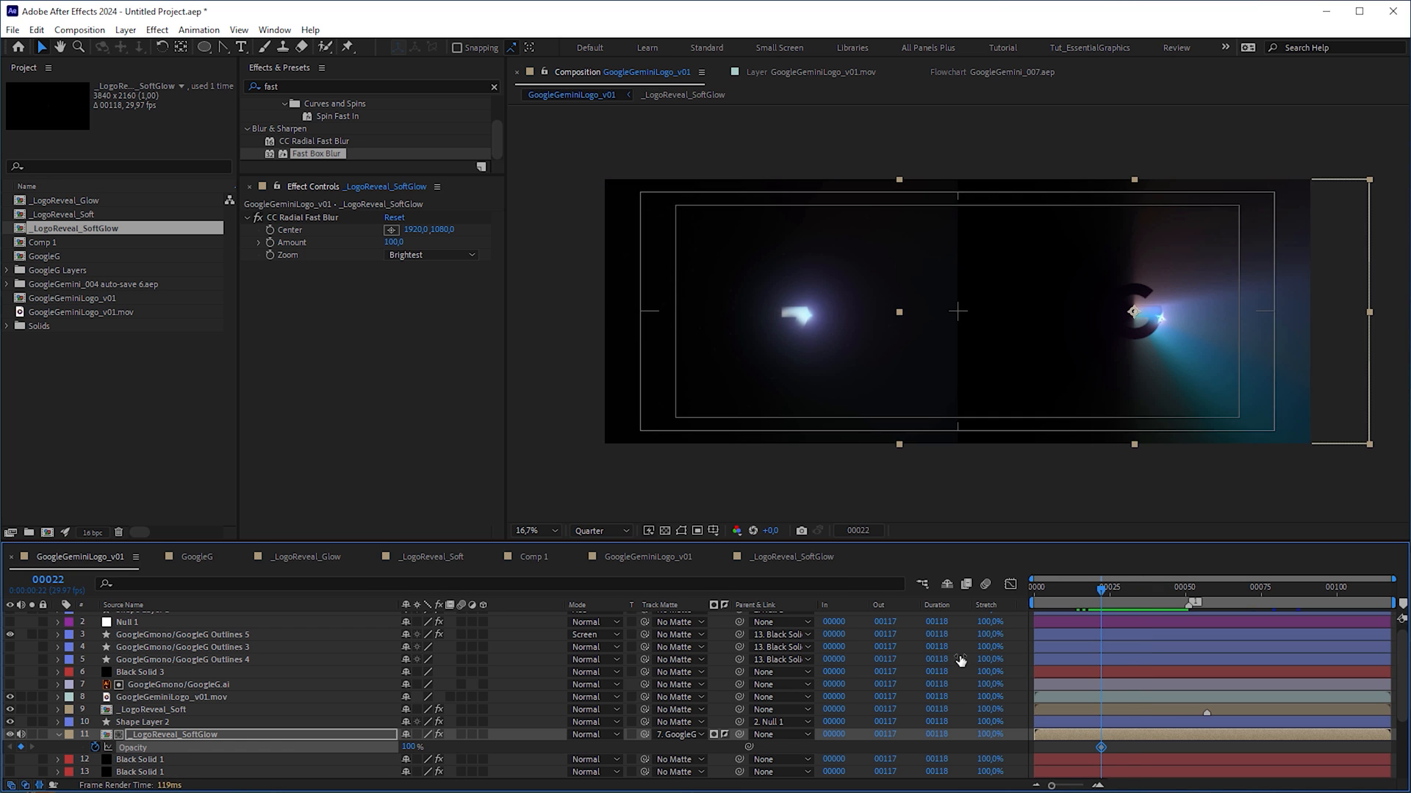
key(space)
Keyframe _LogoReveal_SoftGlow opacity through 100%, 67%, 100% and 33% across frames 22-48
drag(1109, 589, 1129, 592)
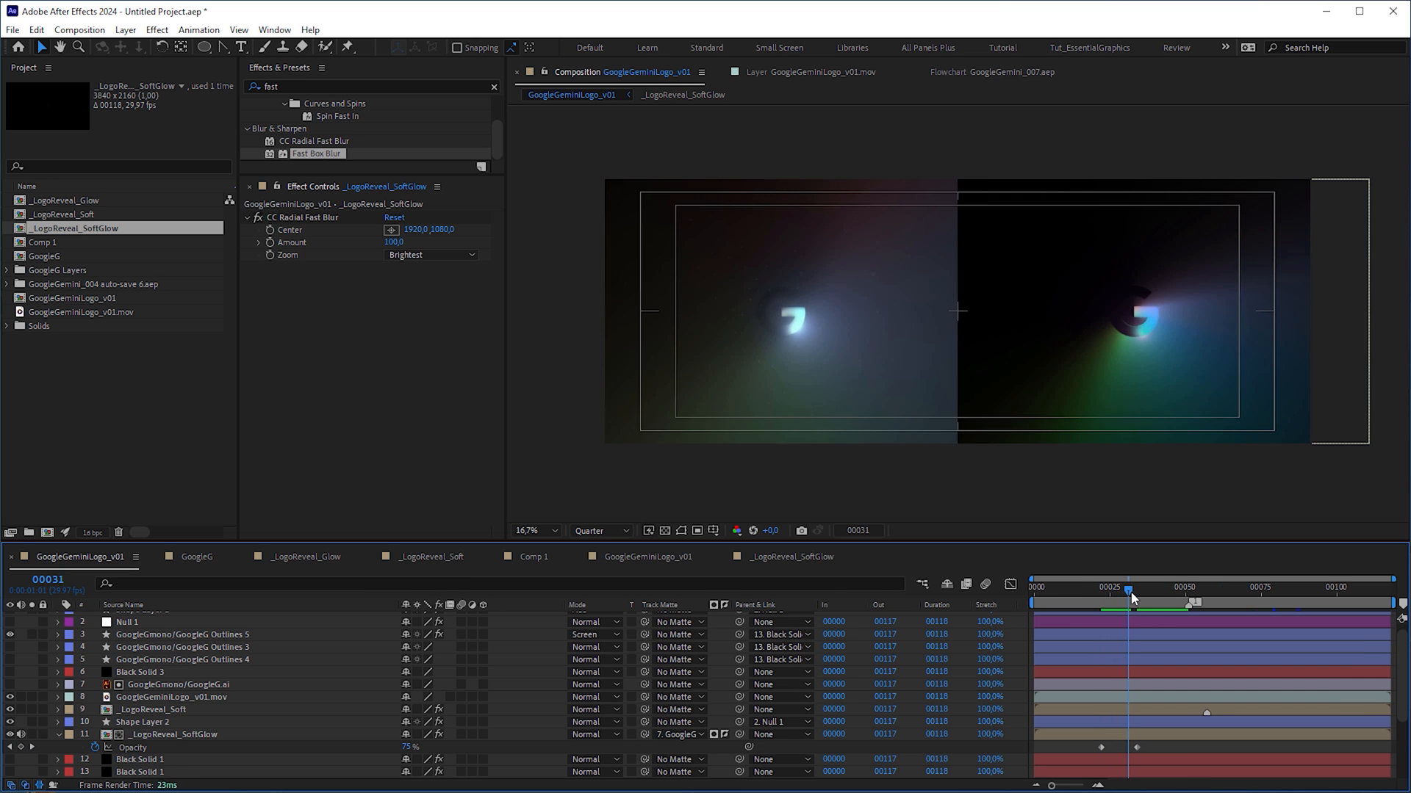
drag(1129, 592, 1165, 600)
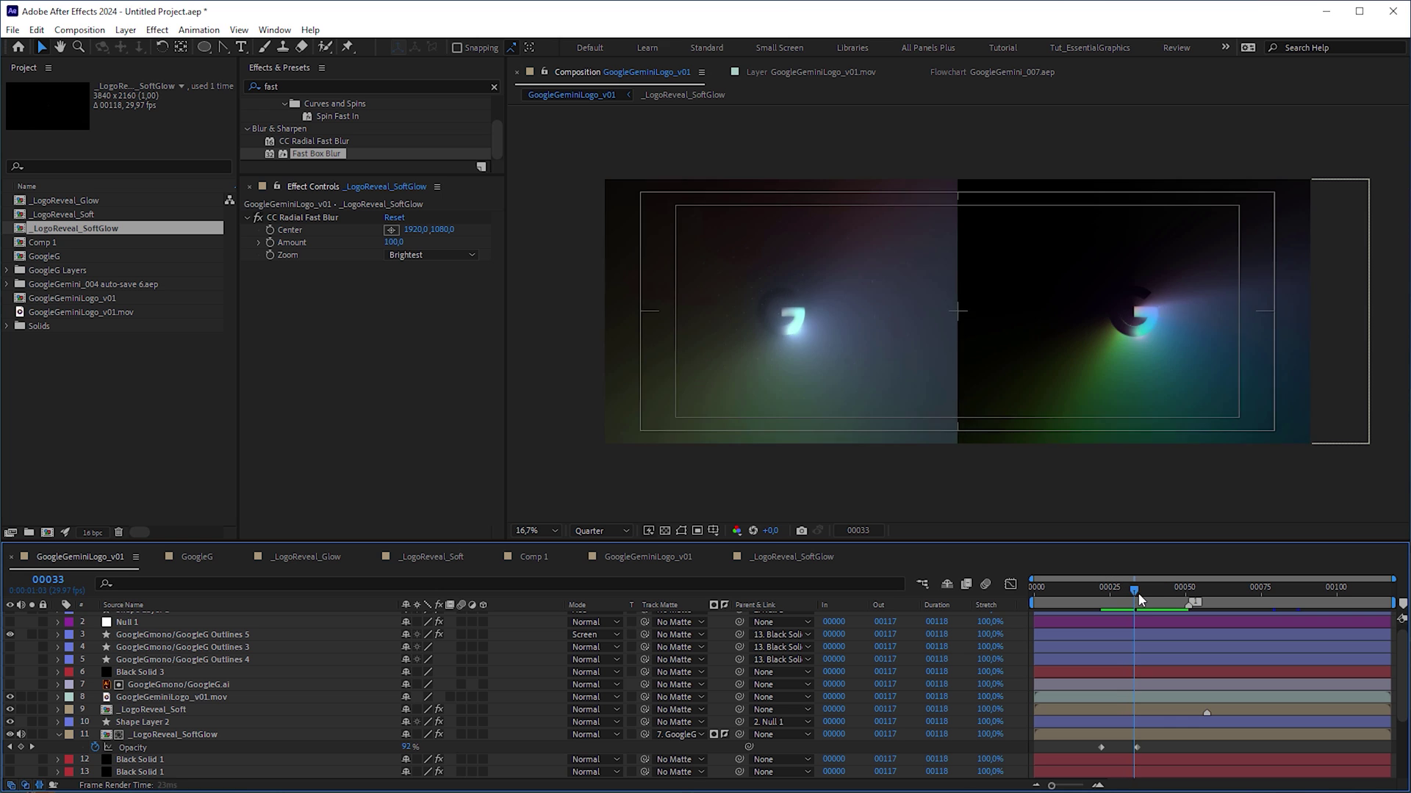
click(21, 748)
drag(1161, 592, 1179, 603)
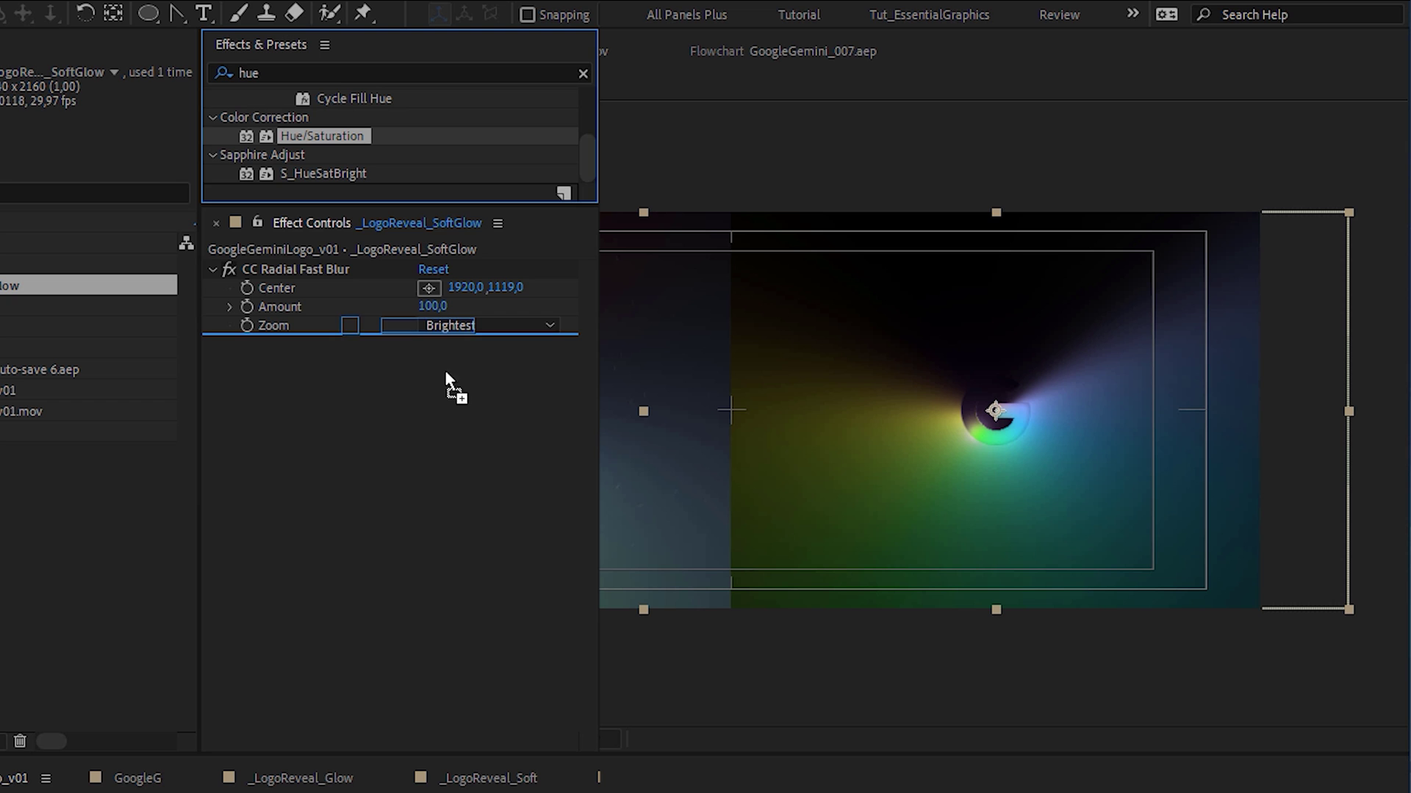
Apply Hue/Saturation at -37 and Fast Box Blur raised to ~670 on _LogoReveal_SoftGlow
drag(445, 375, 438, 387)
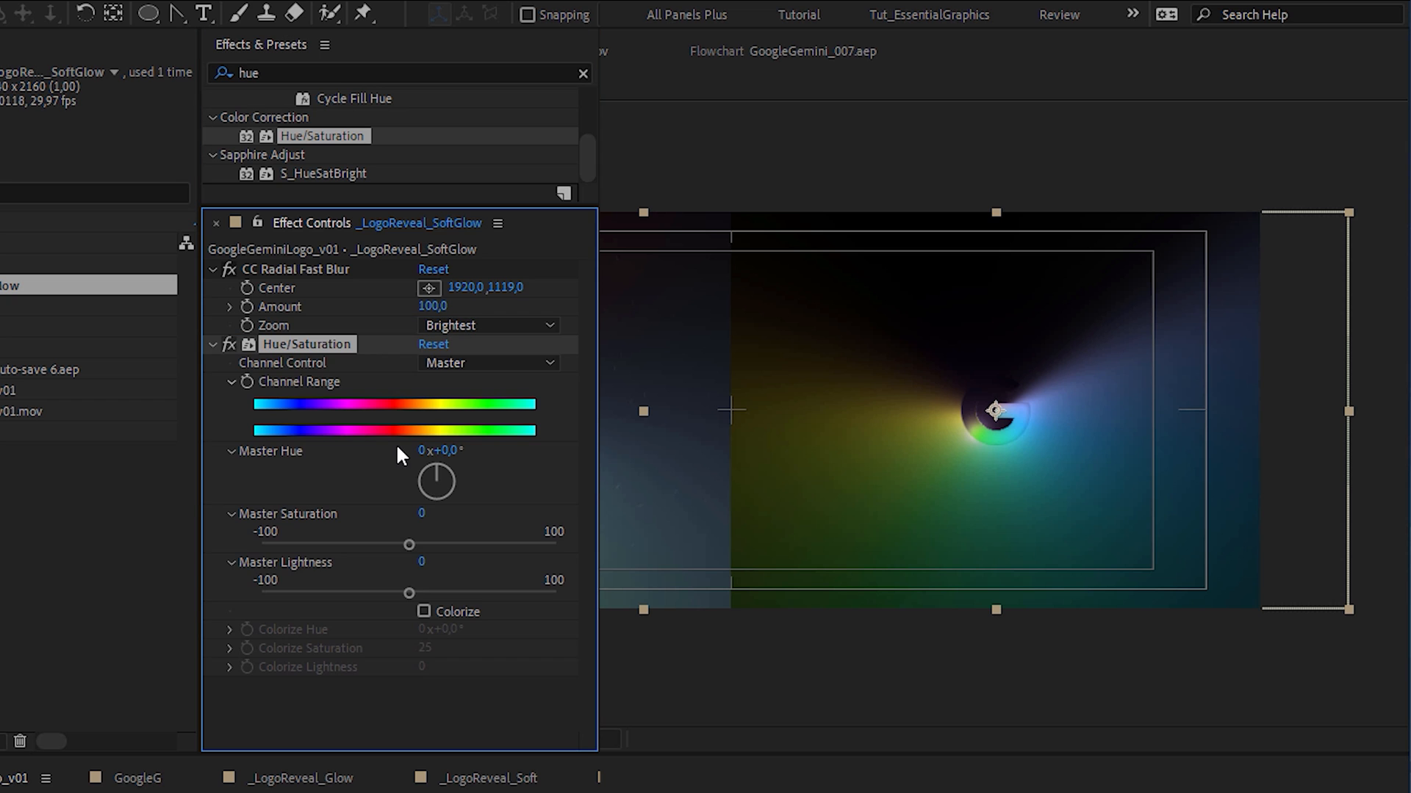
drag(407, 546, 355, 547)
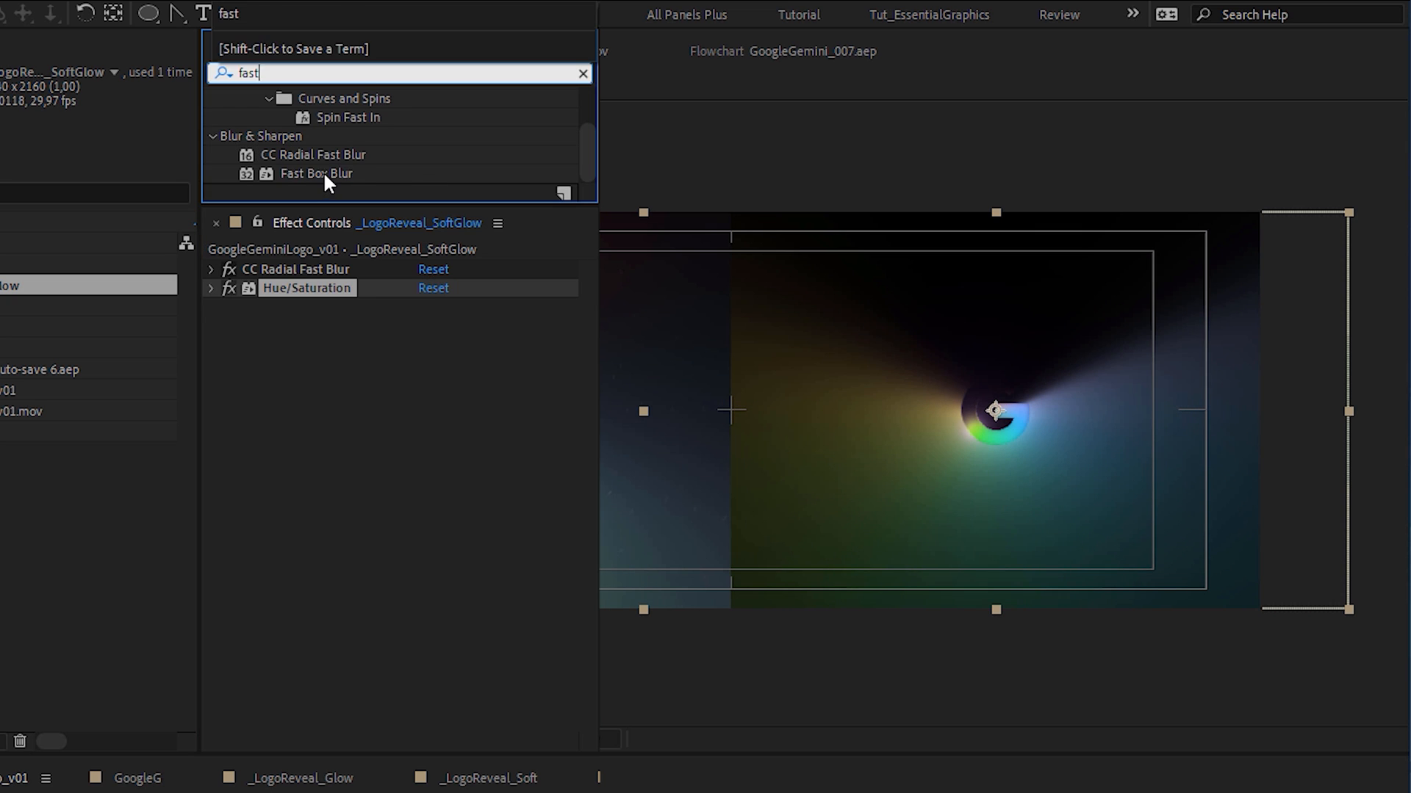
drag(324, 173, 378, 463)
drag(441, 328, 465, 331)
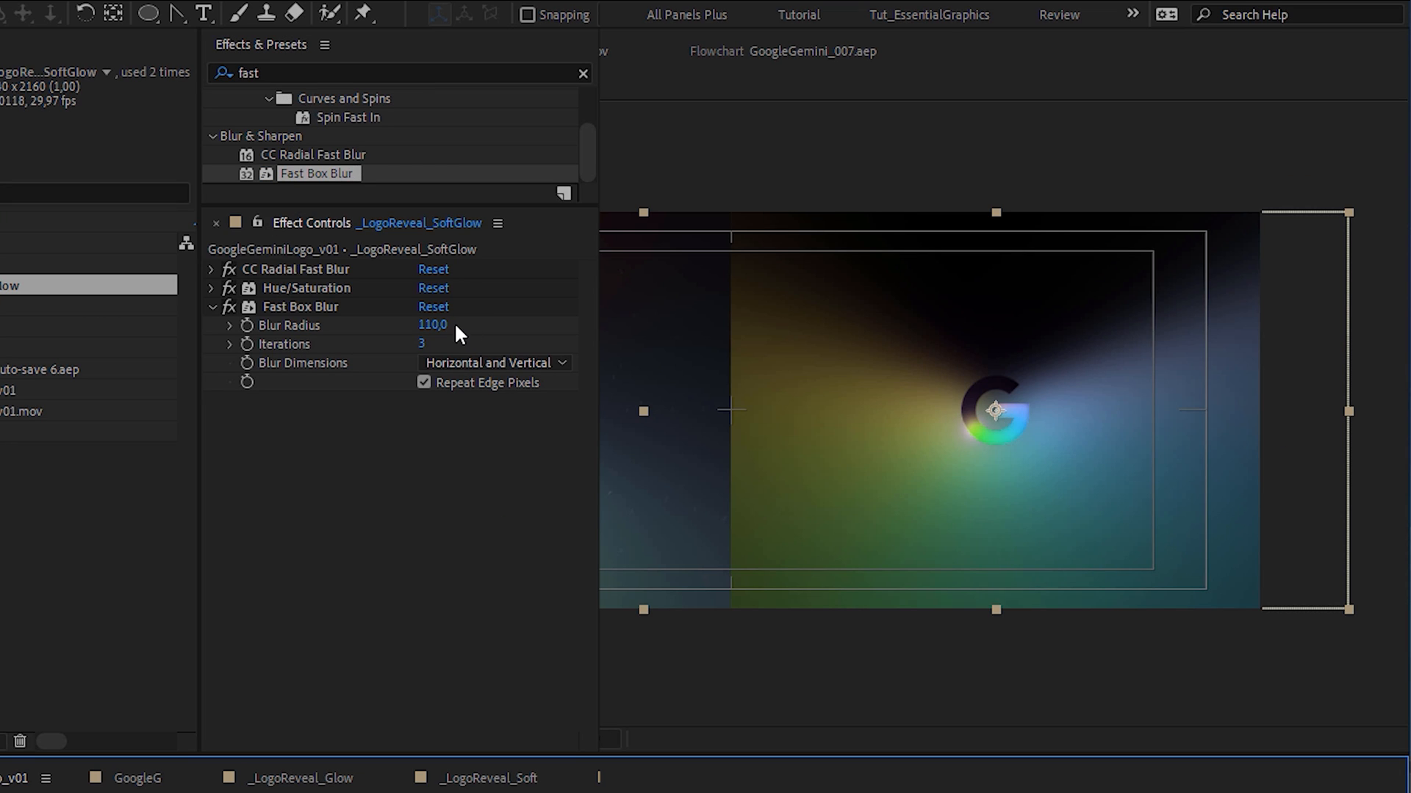
drag(445, 329, 494, 326)
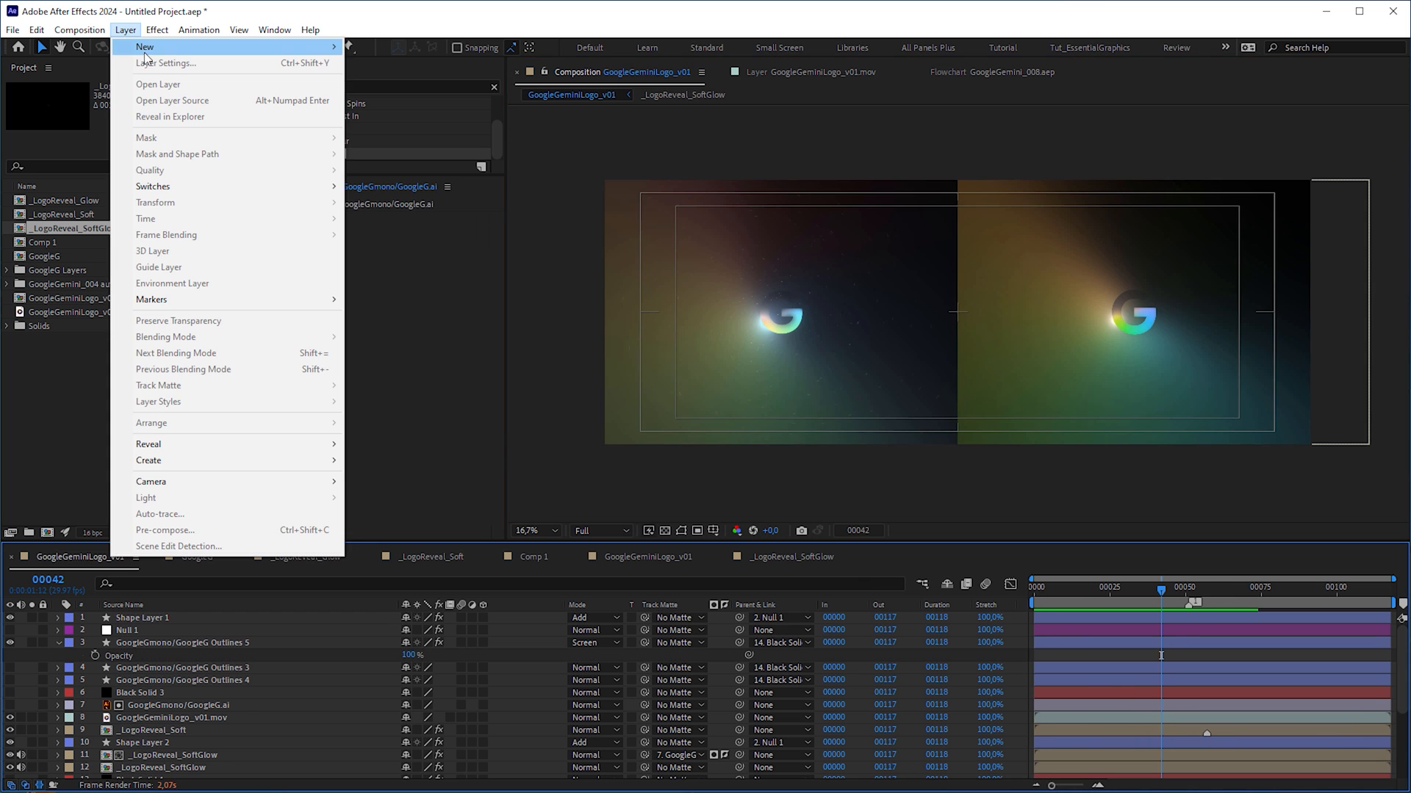
Create a black solid with CC Particle Systems II, zero gravity and shaded-sphere particles
click(431, 63)
key(Return)
text(partic)
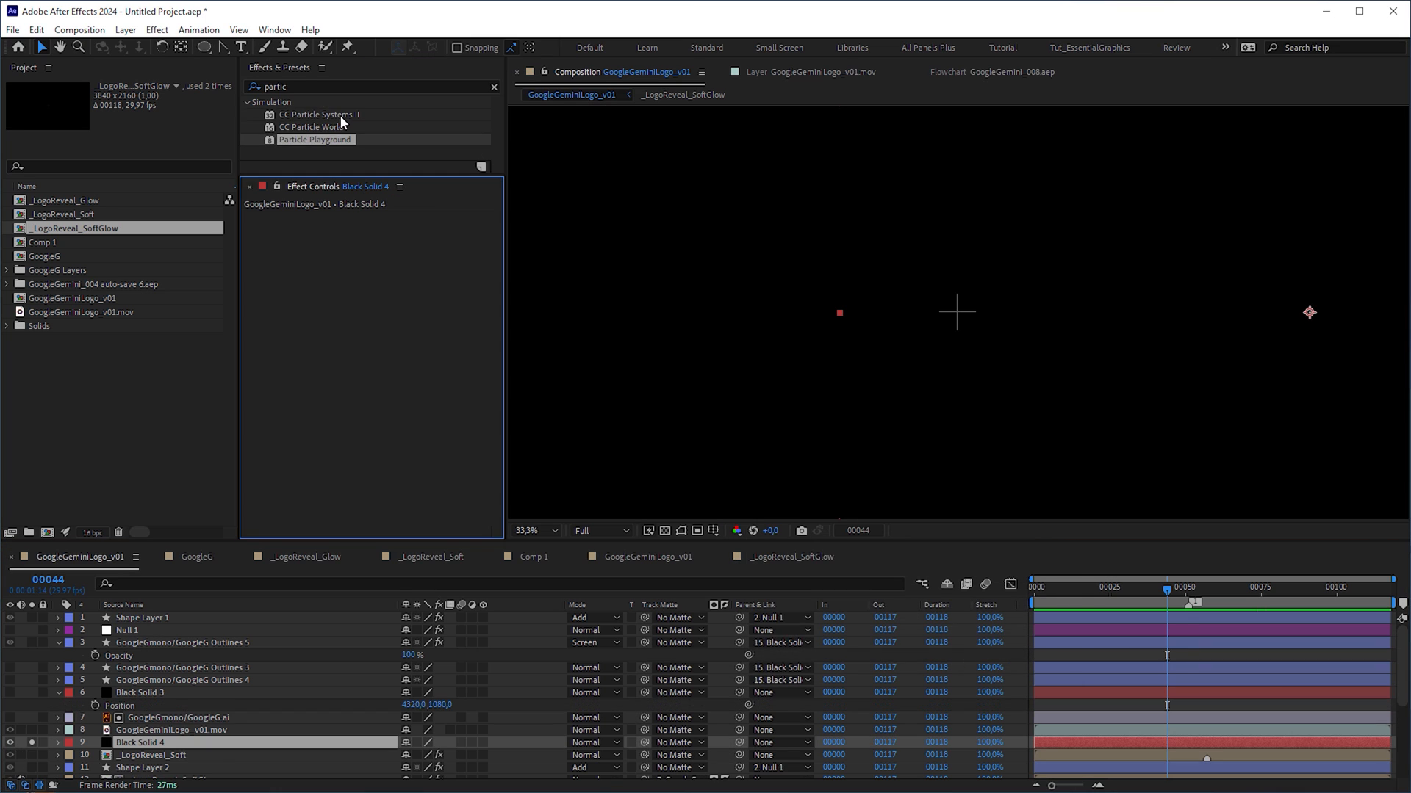
key(Return)
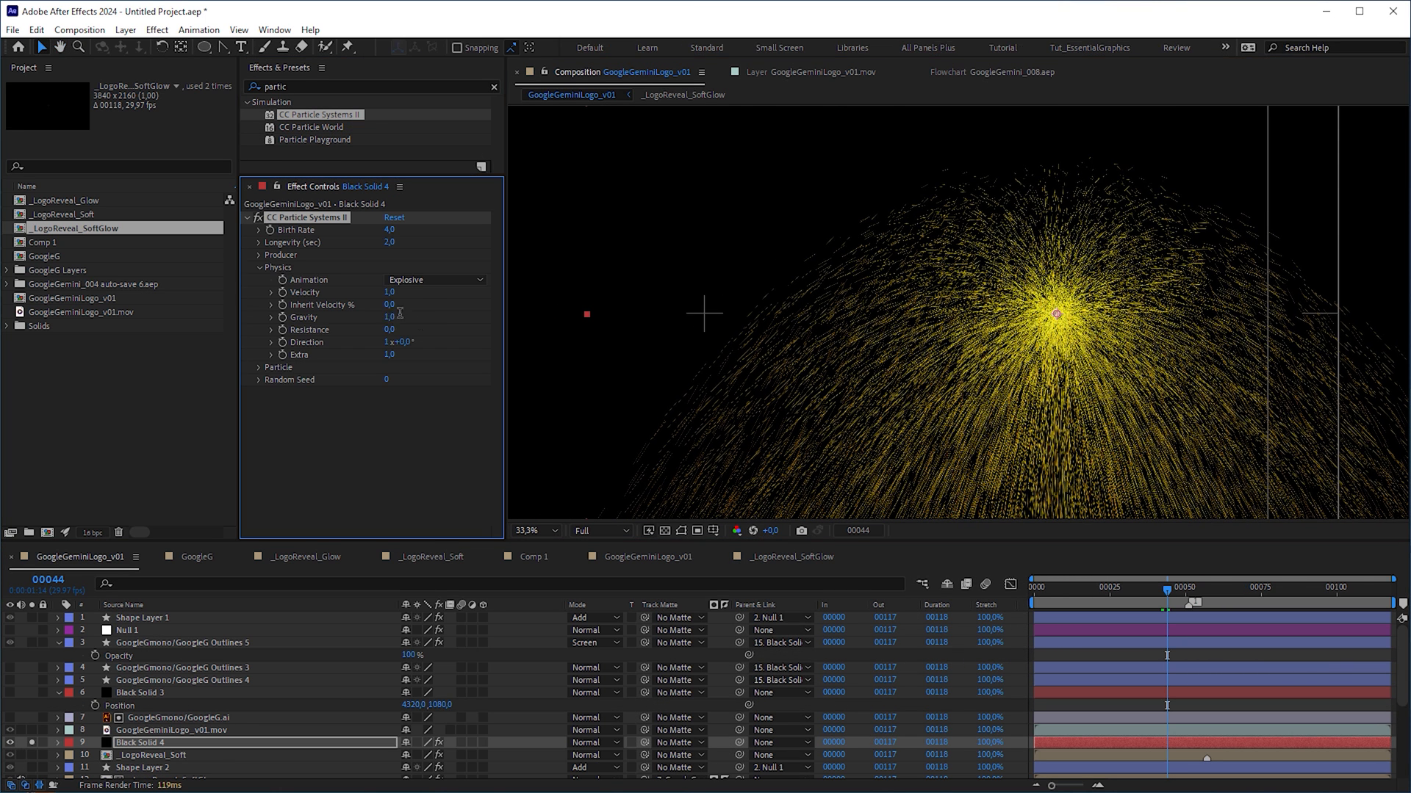
text(0)
key(Return)
click(259, 366)
click(453, 379)
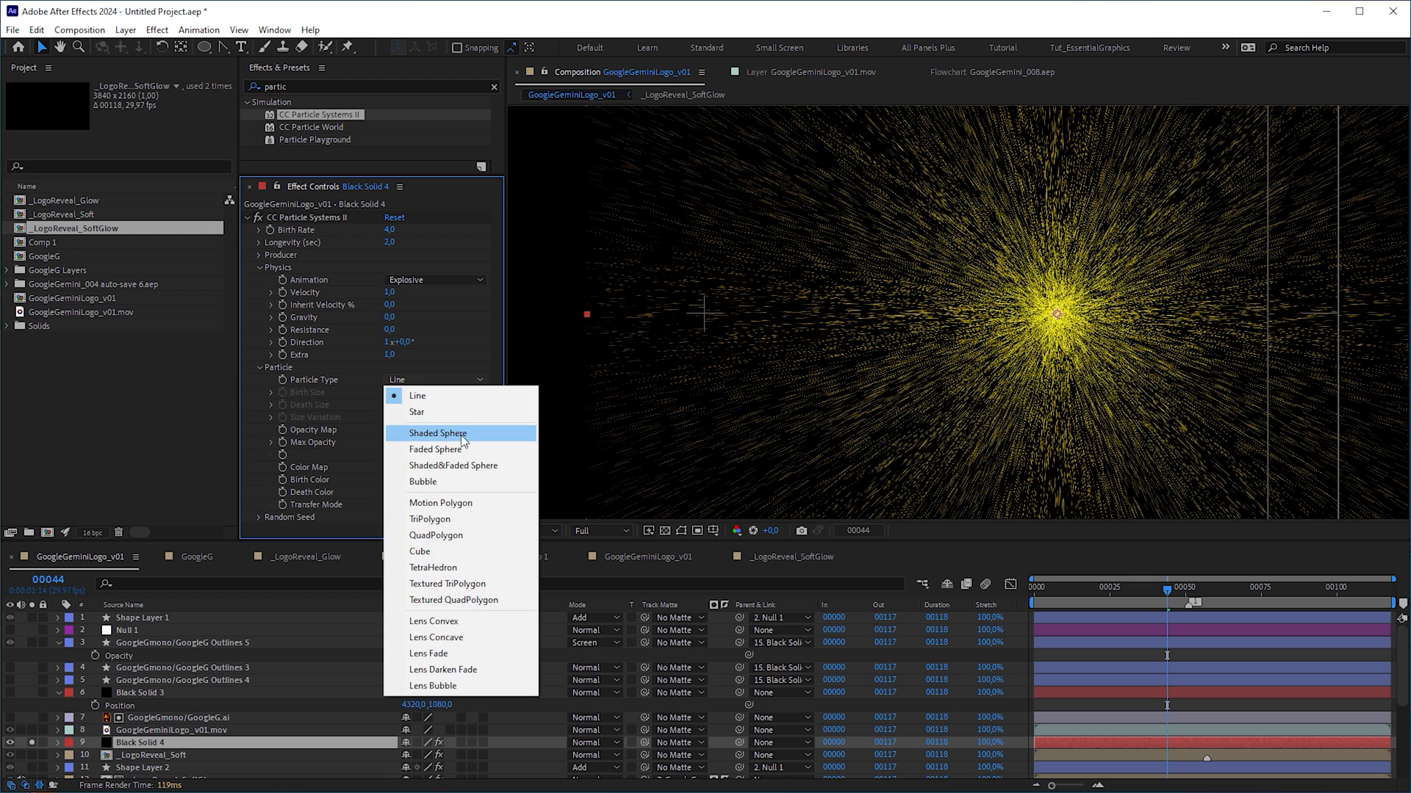
click(462, 436)
Set birth and death size 0,02, max opacity 100% and white birth/death colours
click(391, 230)
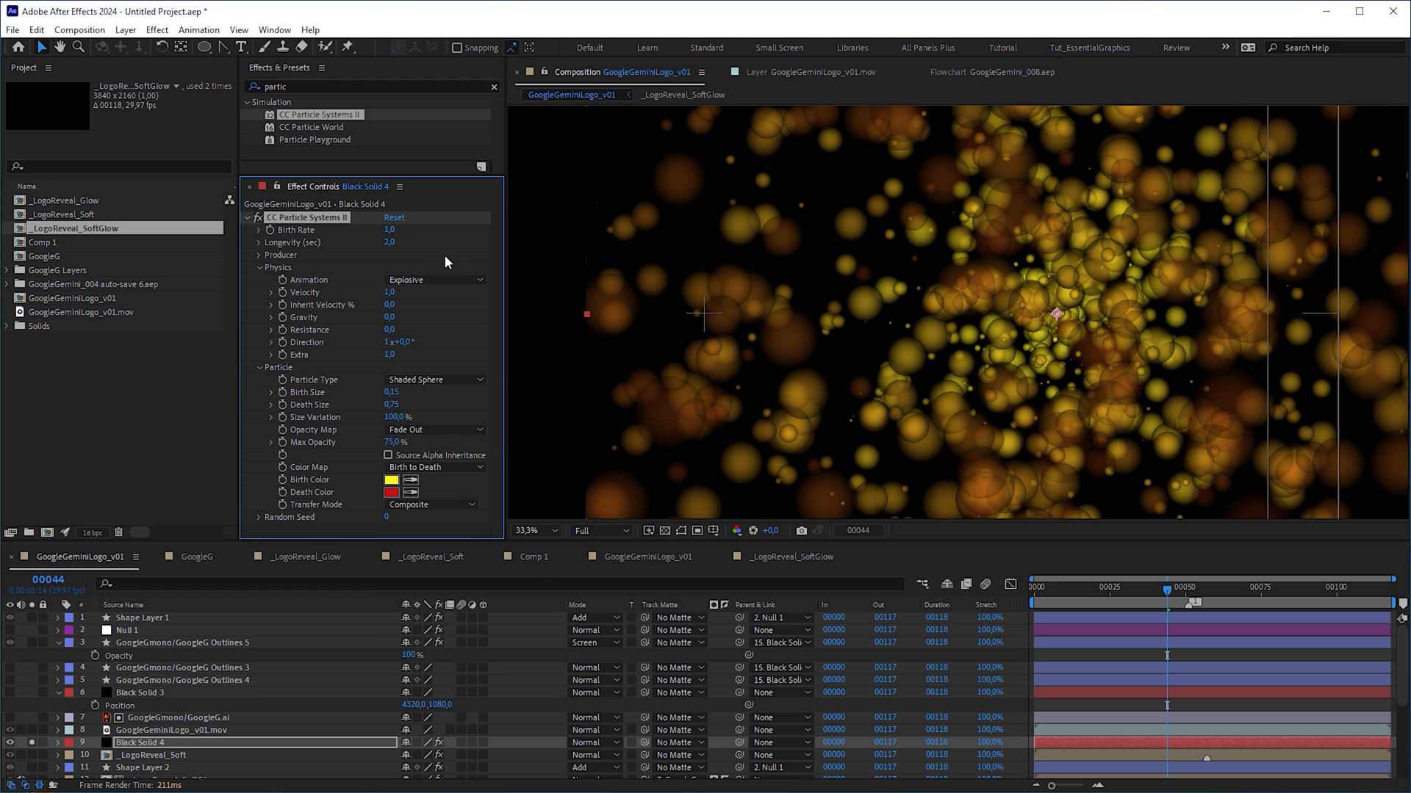
click(393, 392)
text(0,1)
key(Tab)
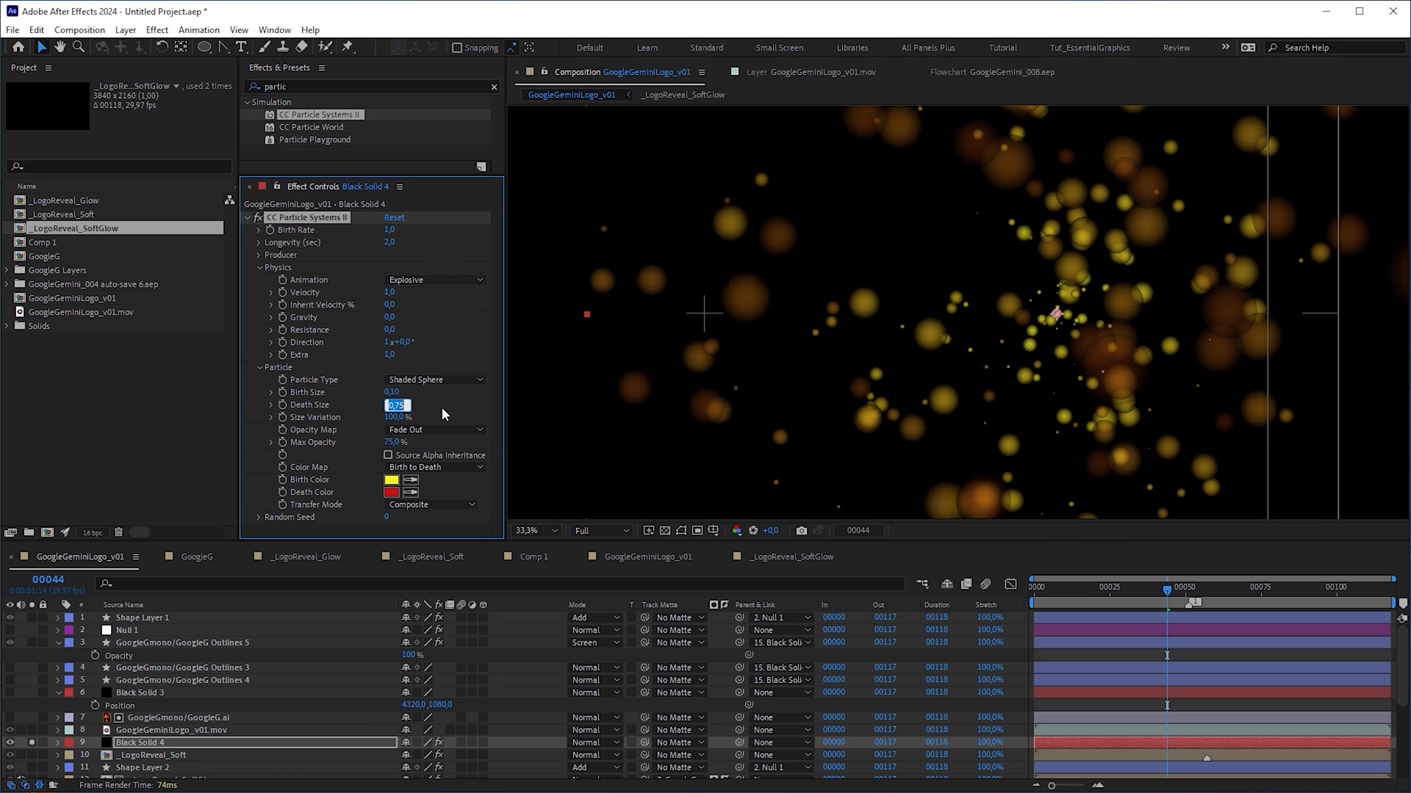
text(0,1)
click(391, 480)
key(Return)
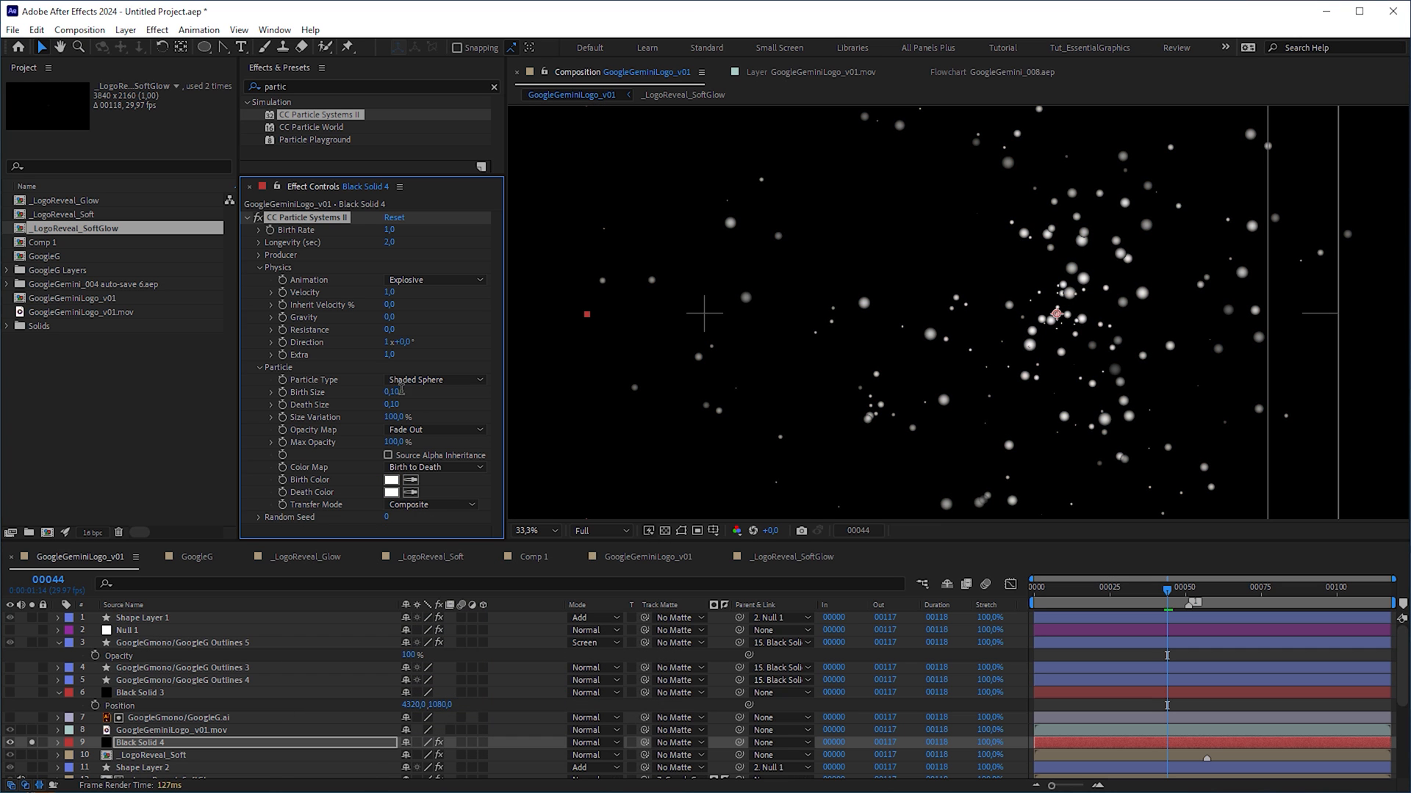
text(2)
key(Return)
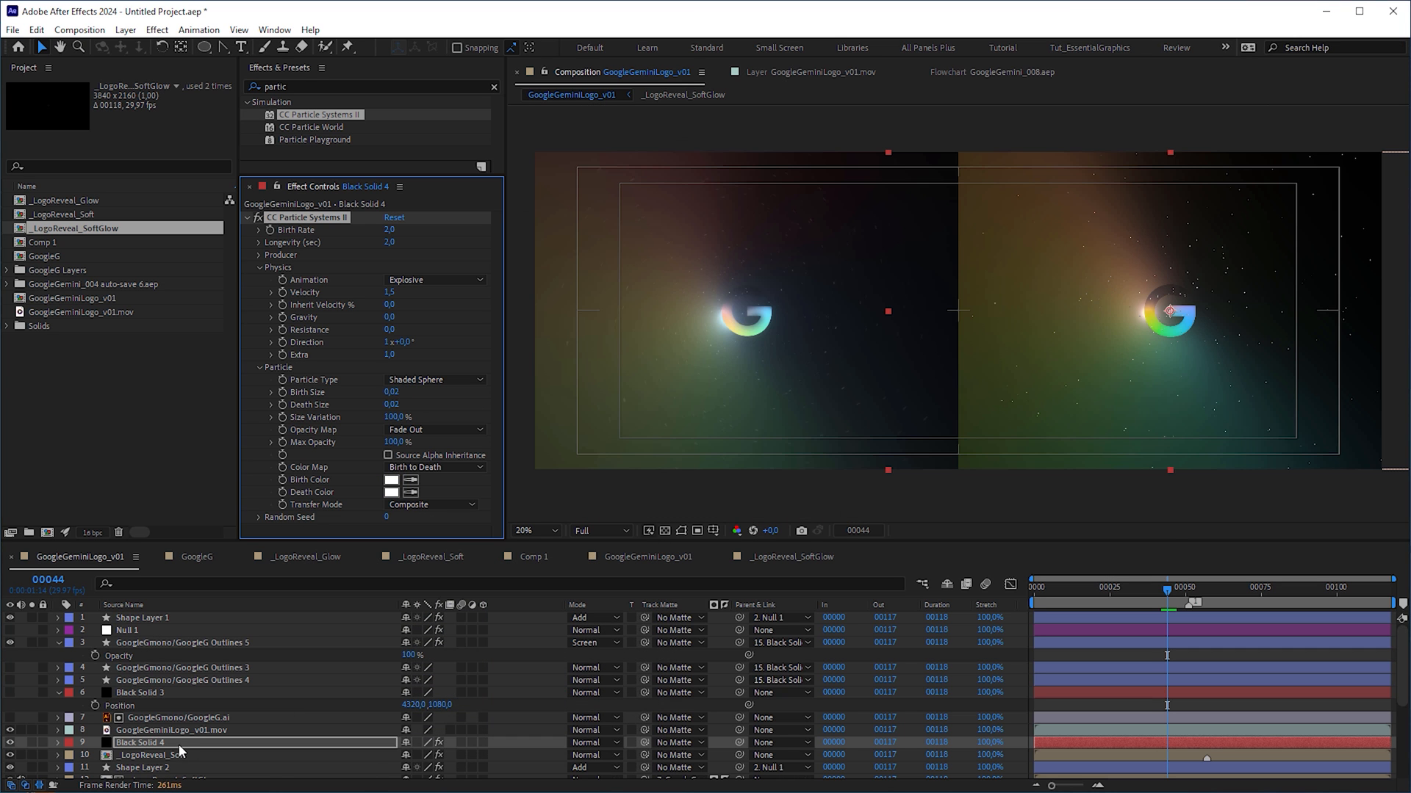
Pre-compose Black Solid 4 as _Particles, freeze-frame it and parent it to GoogleG.ai
right_click(182, 744)
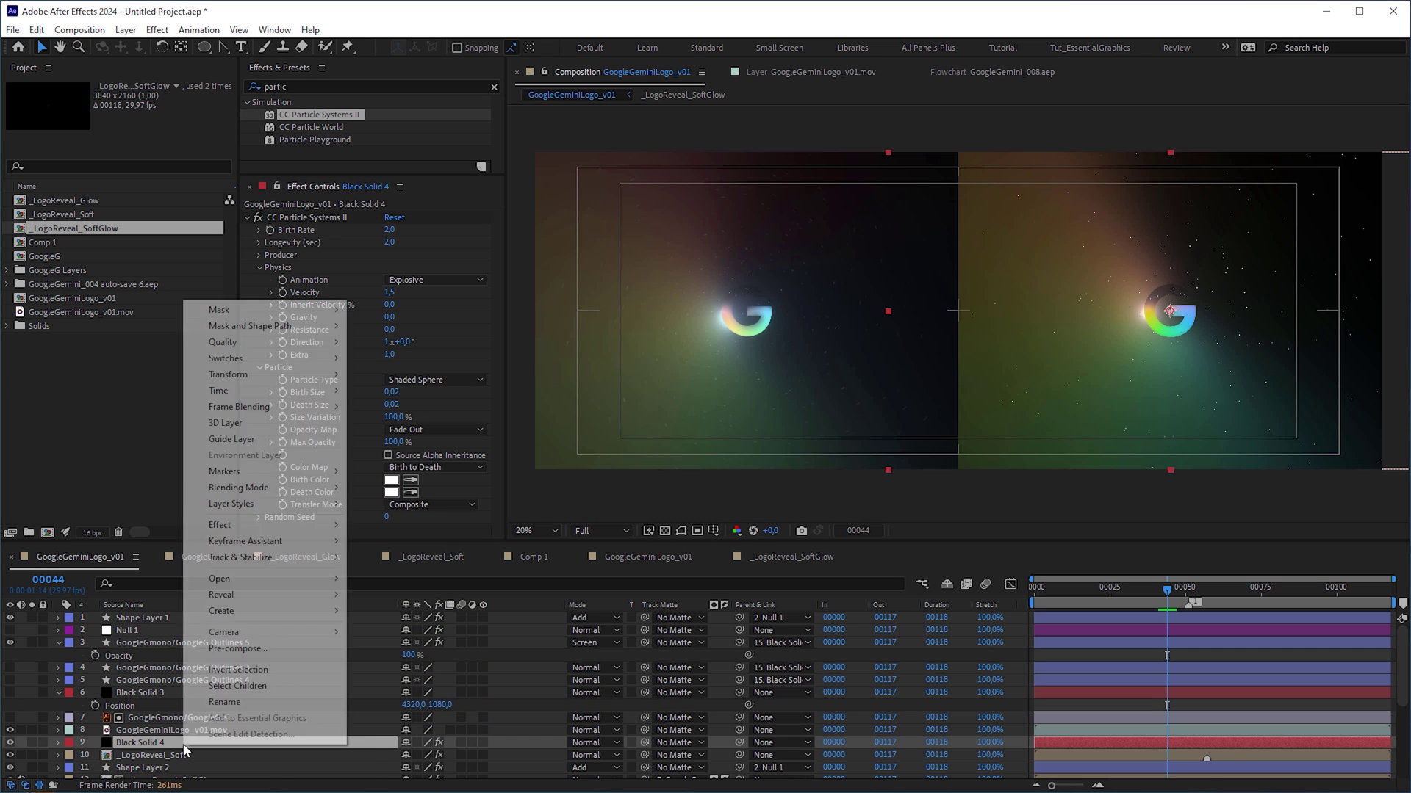
click(316, 651)
text(_Particles)
key(Return)
right_click(1036, 742)
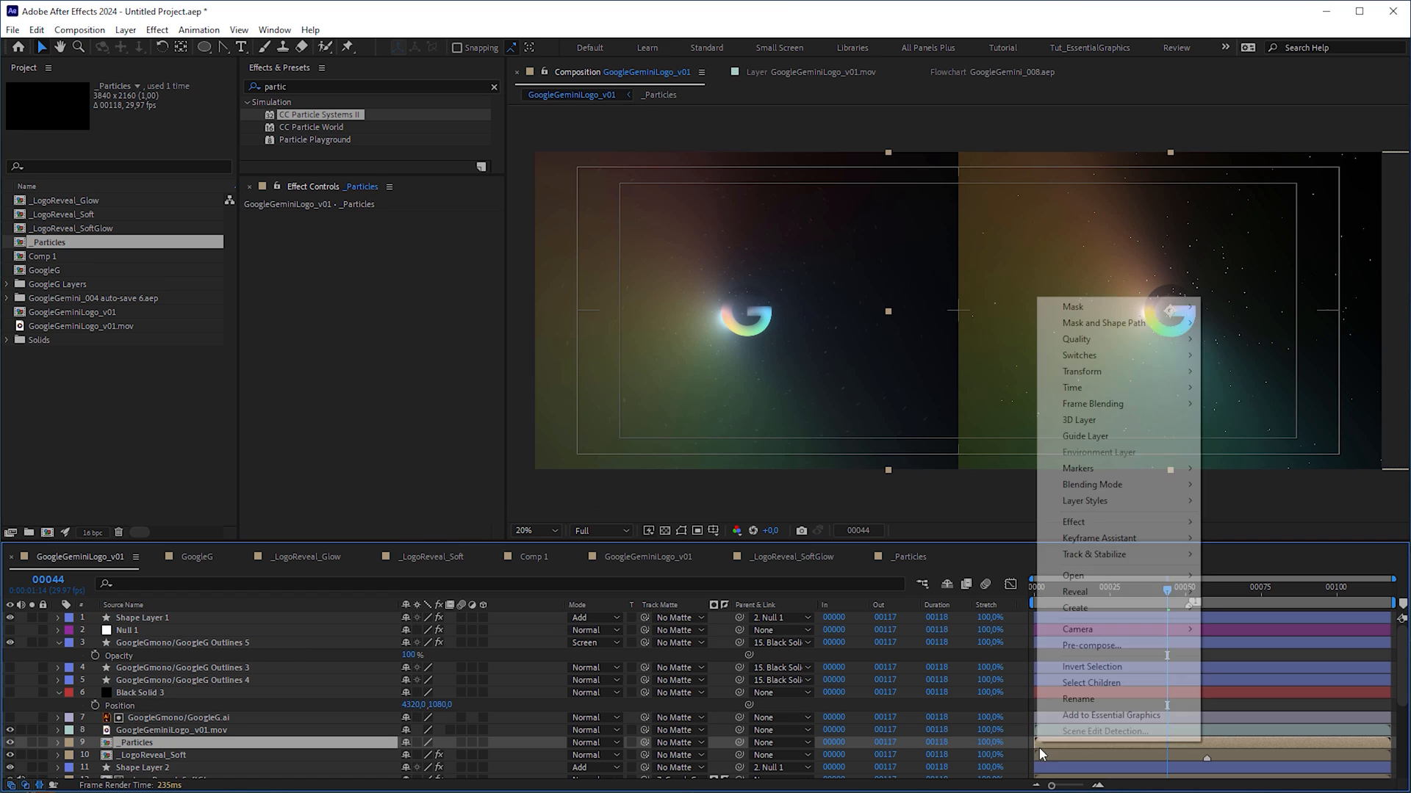
click(1279, 437)
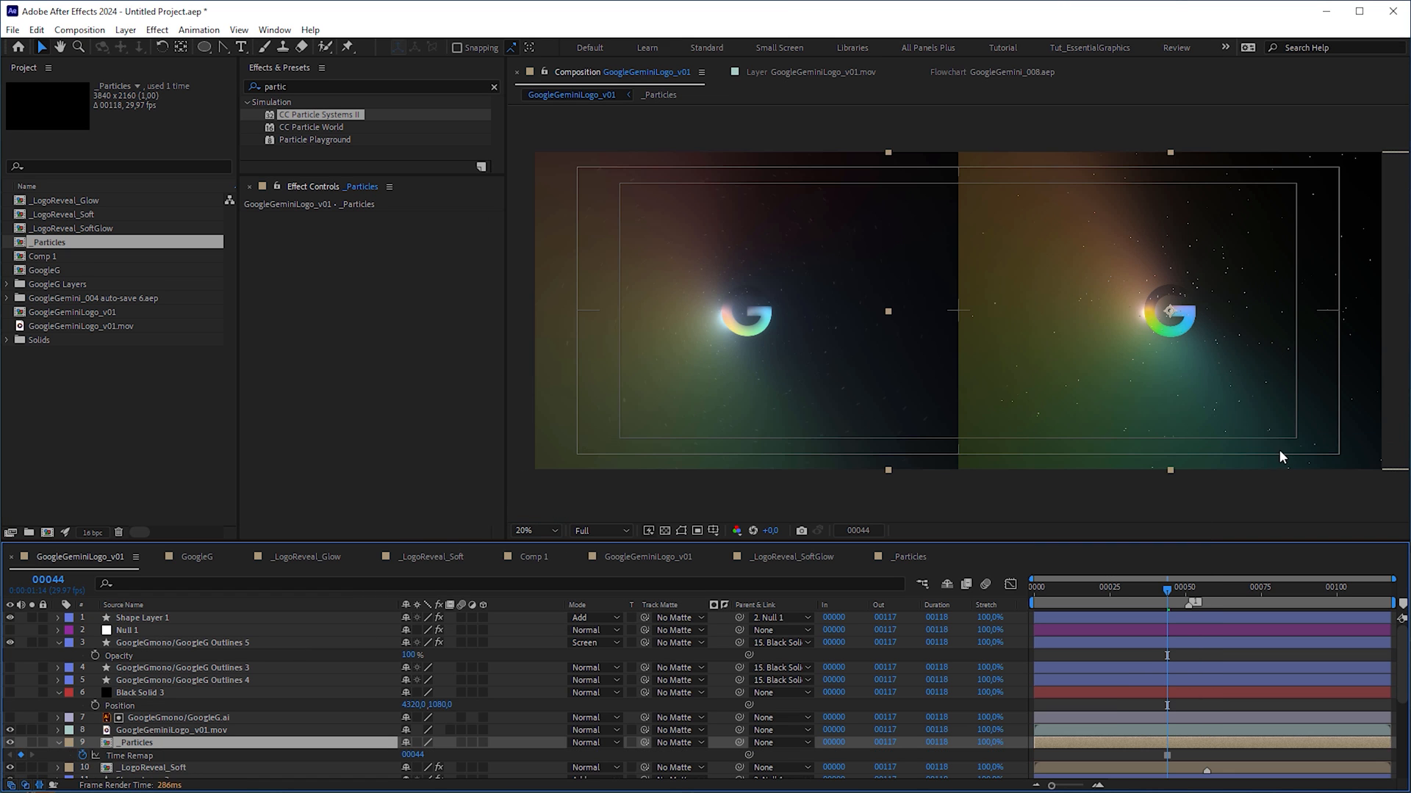
drag(740, 715, 188, 697)
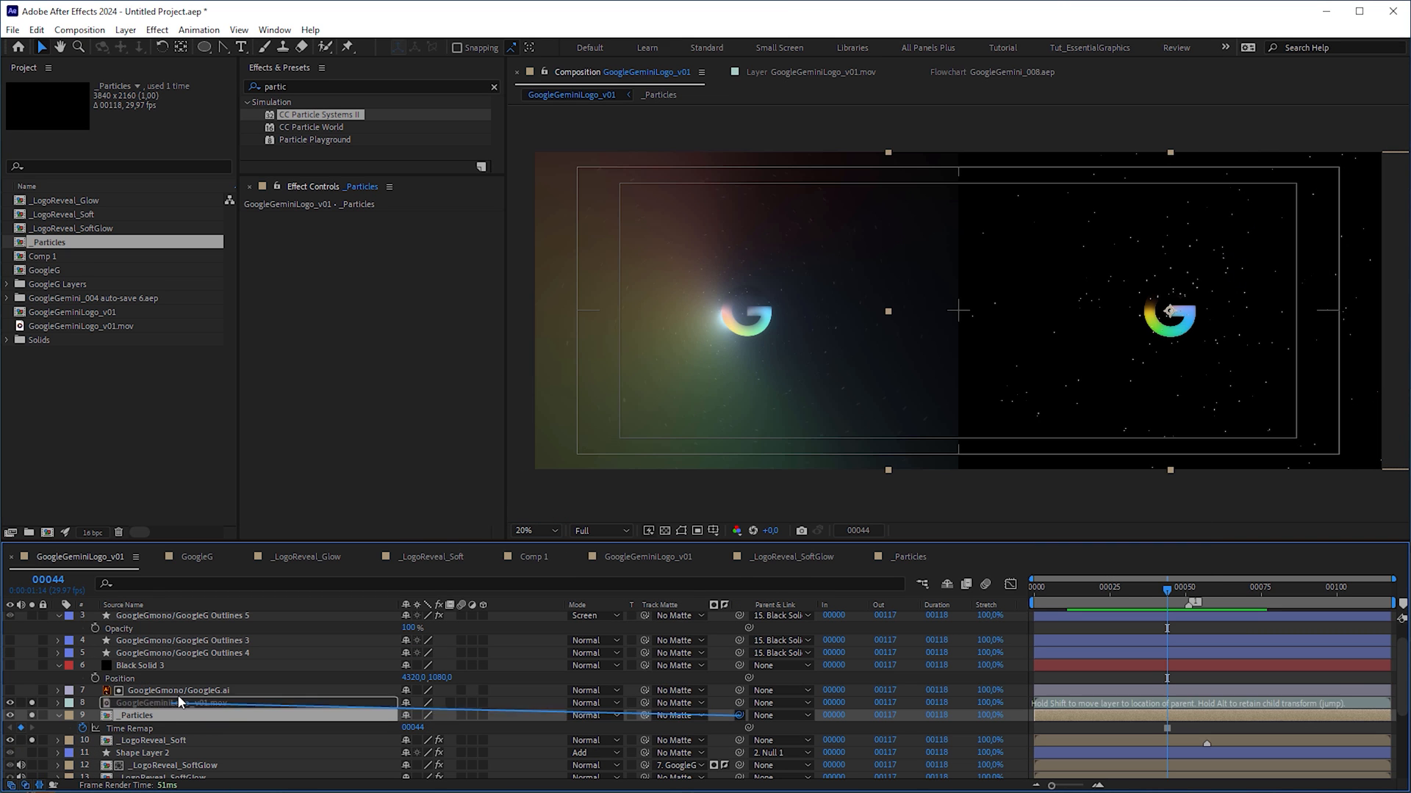
Ease the logo's Rotation keyframe via Keyframe Velocity and scrub to check the motion
key(space)
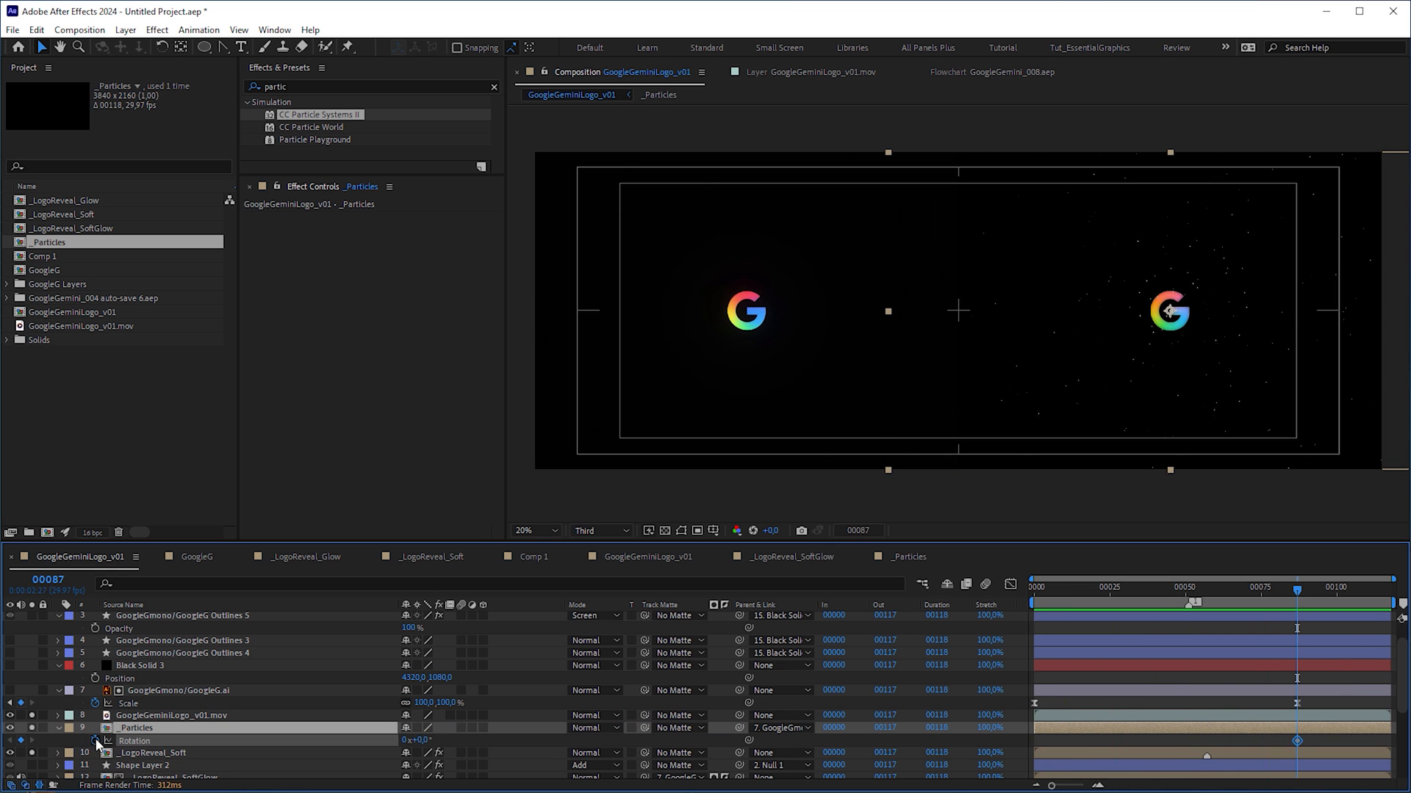
key(Home)
key(ctrl+shift+k)
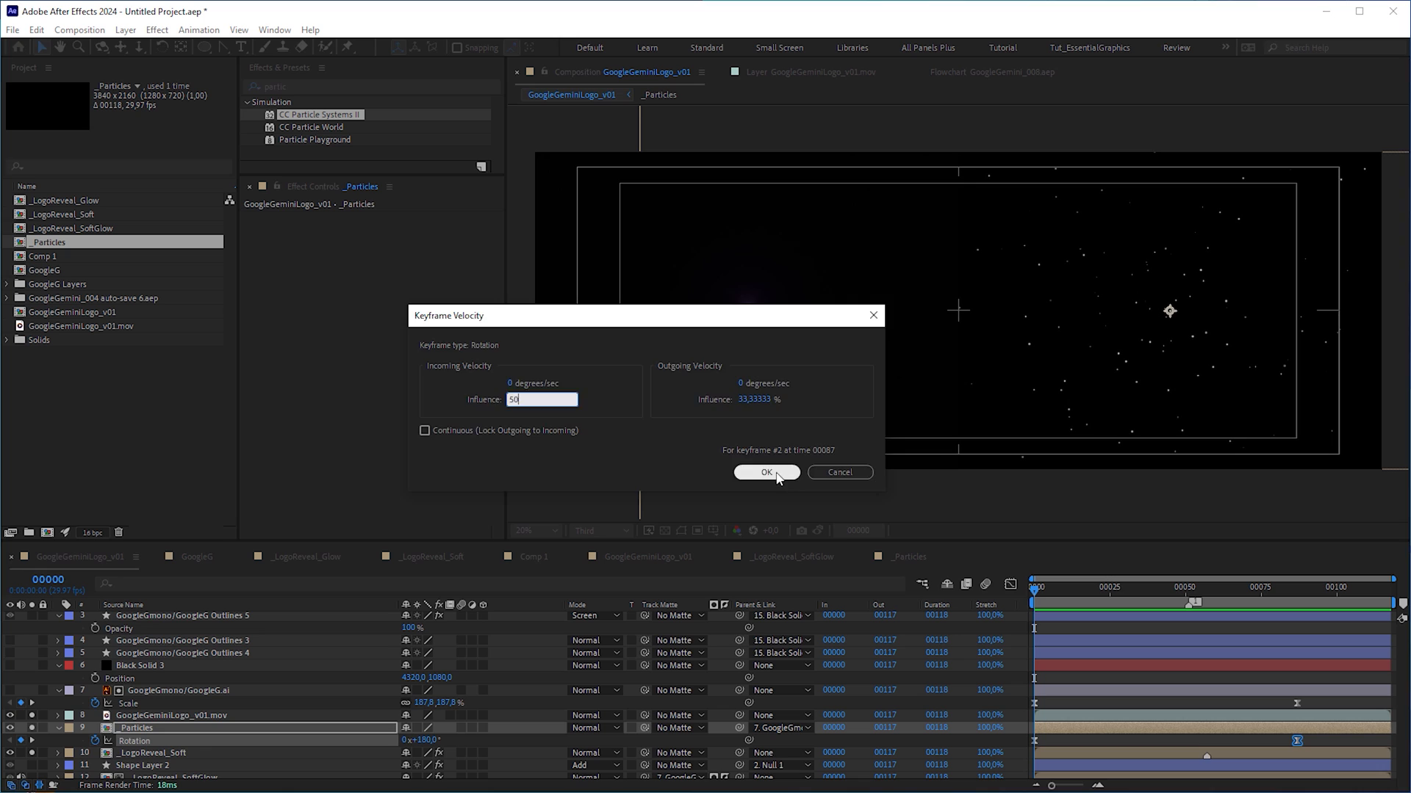
click(767, 472)
mouse_move(1148, 601)
mouse_down()
mouse_move(1191, 616)
mouse_move(1101, 616)
mouse_up()
Reveal the animated properties and select the fourth opacity keyframe of the glow layer
mouse_move(1223, 734)
mouse_down()
mouse_move(1097, 740)
mouse_move(1120, 780)
mouse_up()
click(1130, 664)
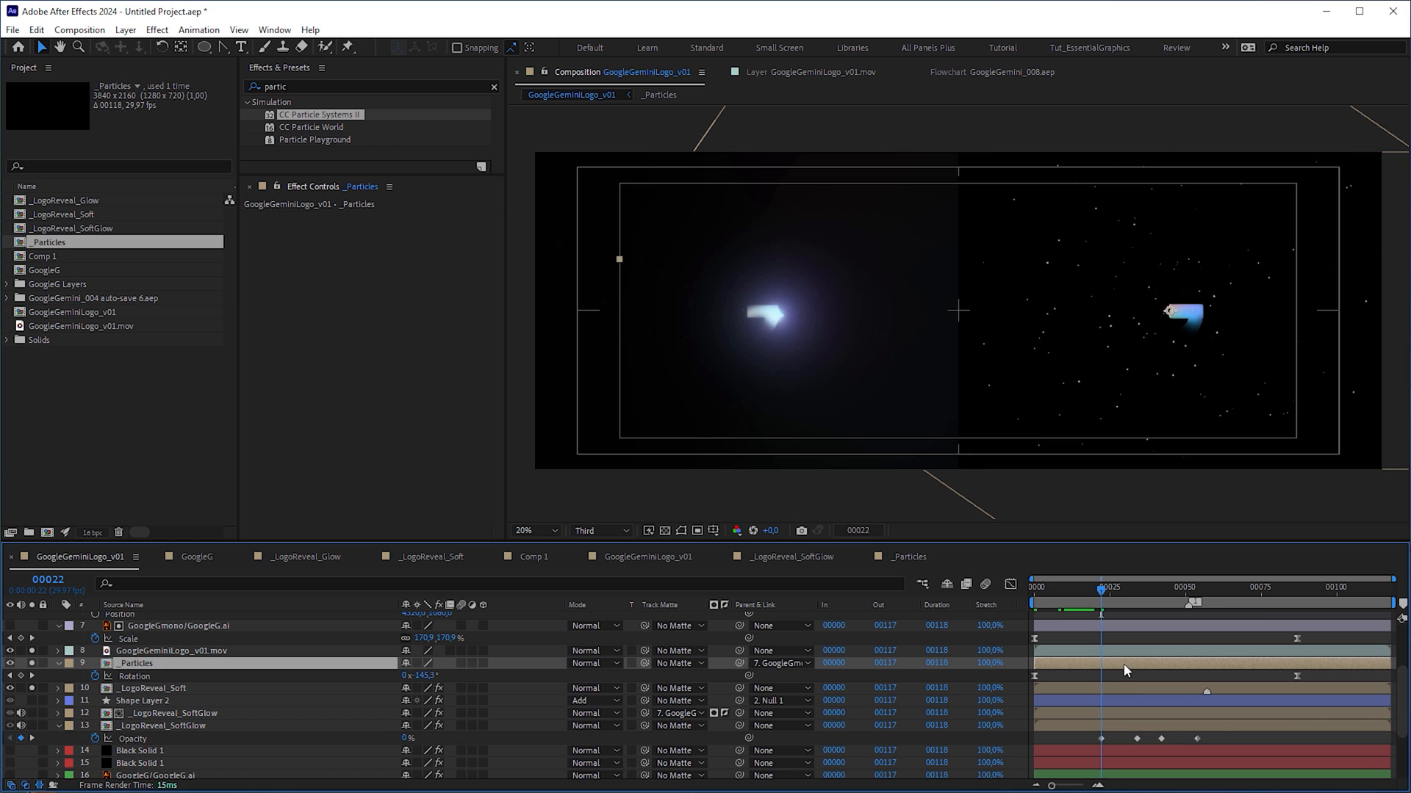
click(1216, 594)
key(u)
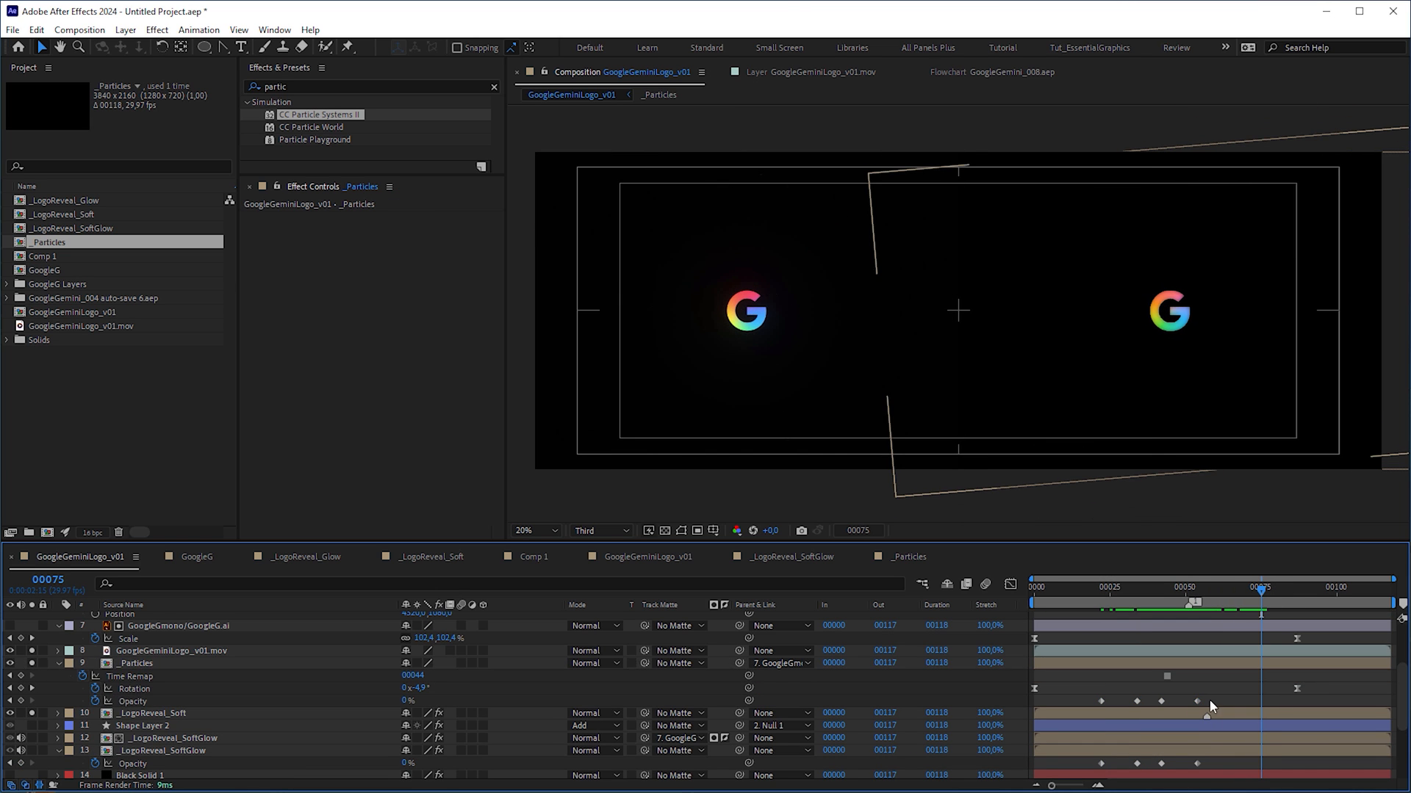
click(1197, 700)
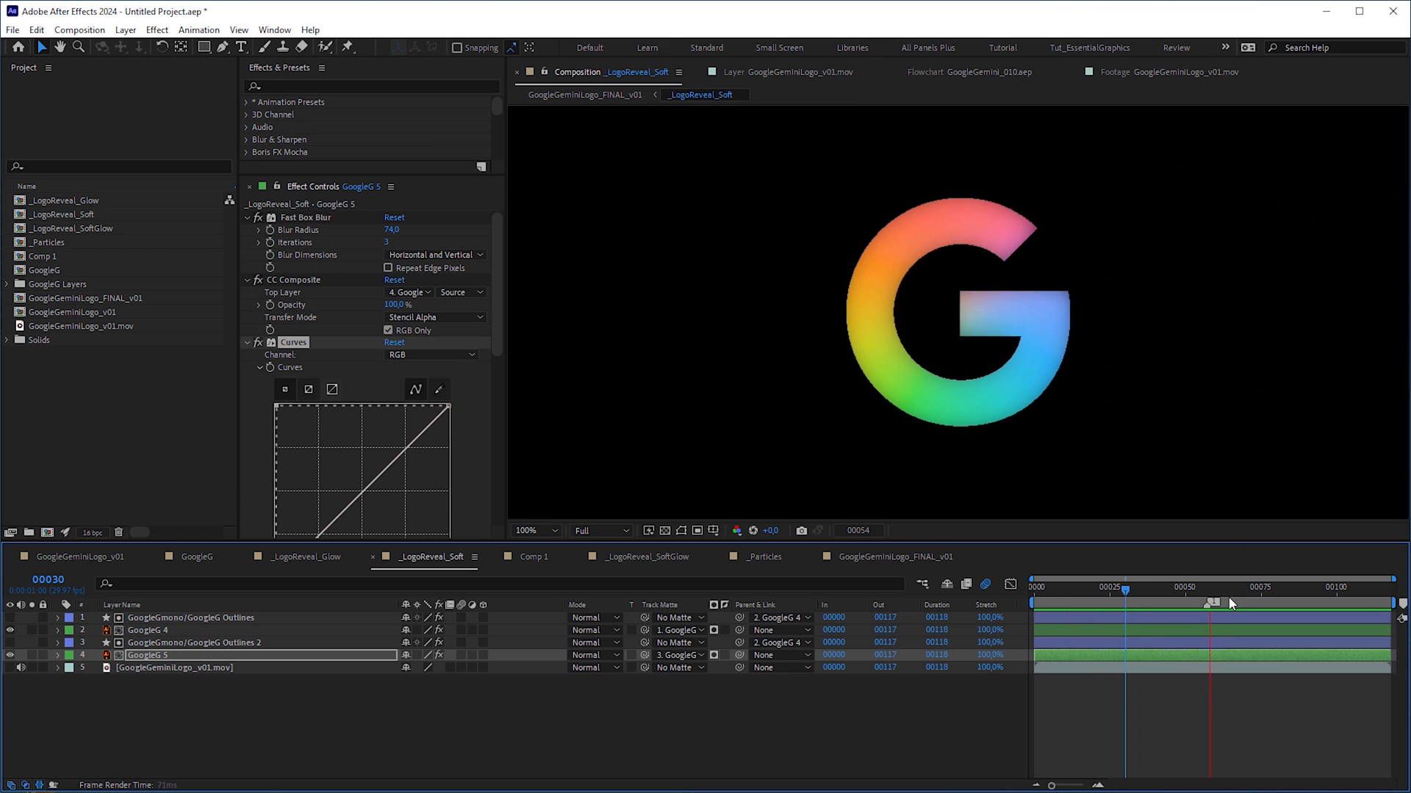
Steepen the Alpha Curves for harder G edges and duplicate GoogleG Outlines
drag(1231, 603, 1197, 603)
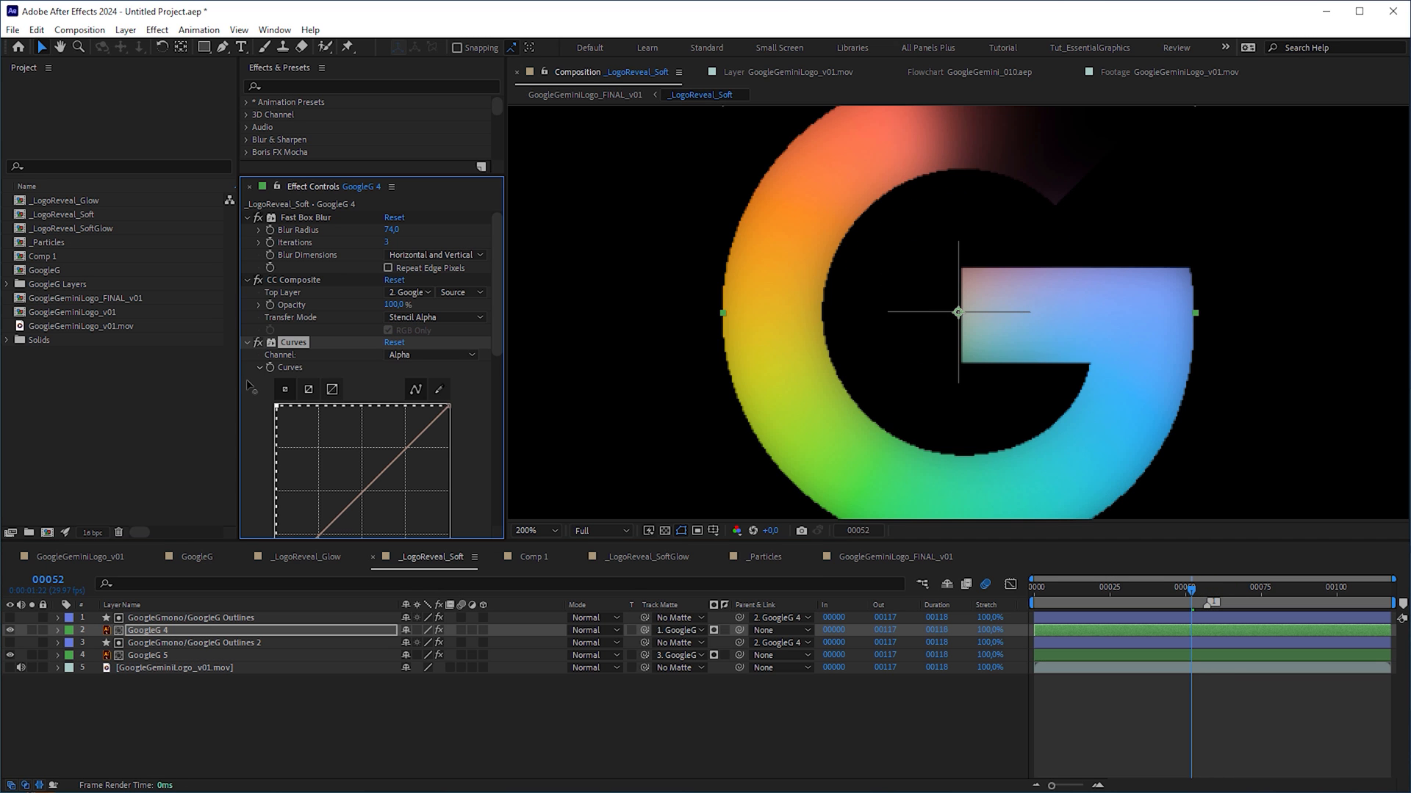
drag(311, 405, 289, 406)
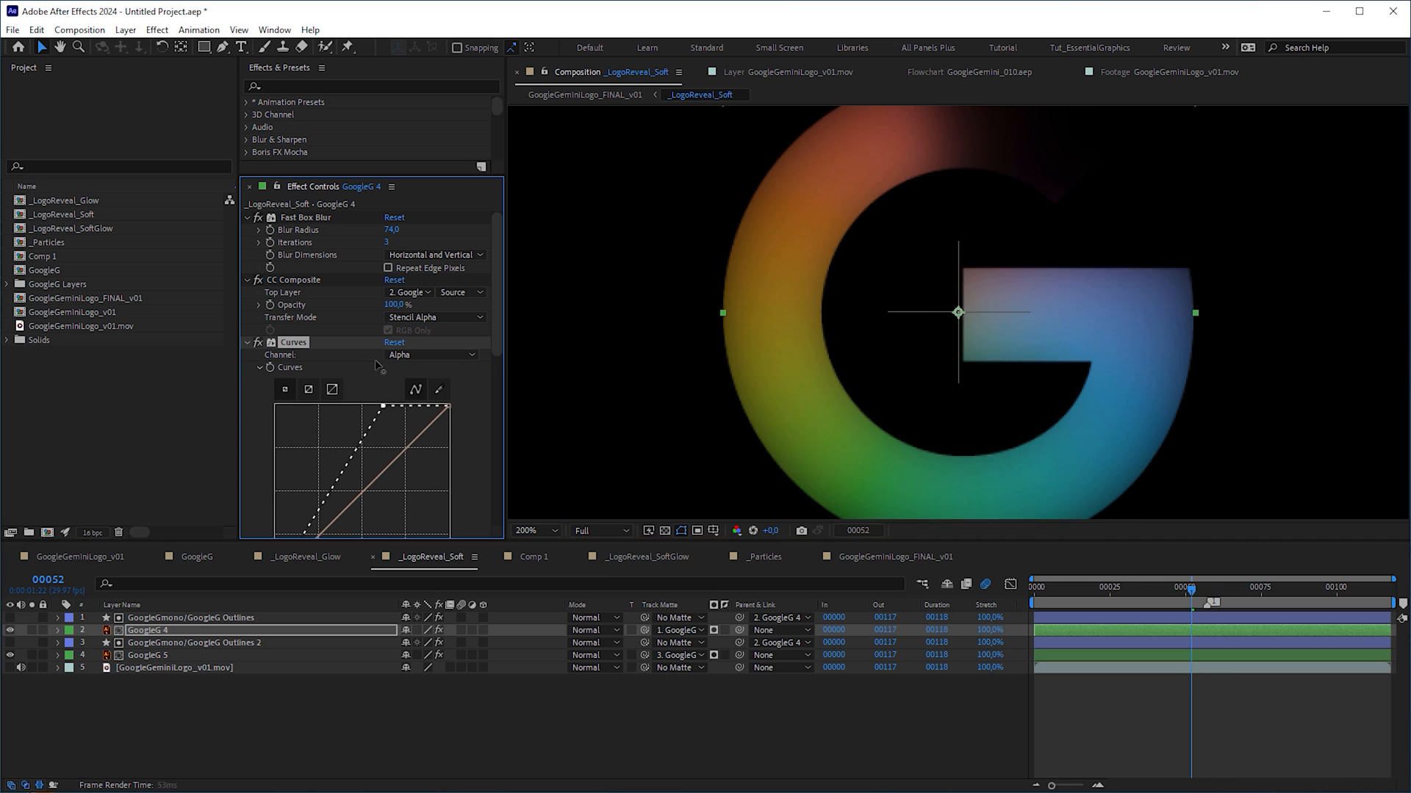
click(226, 619)
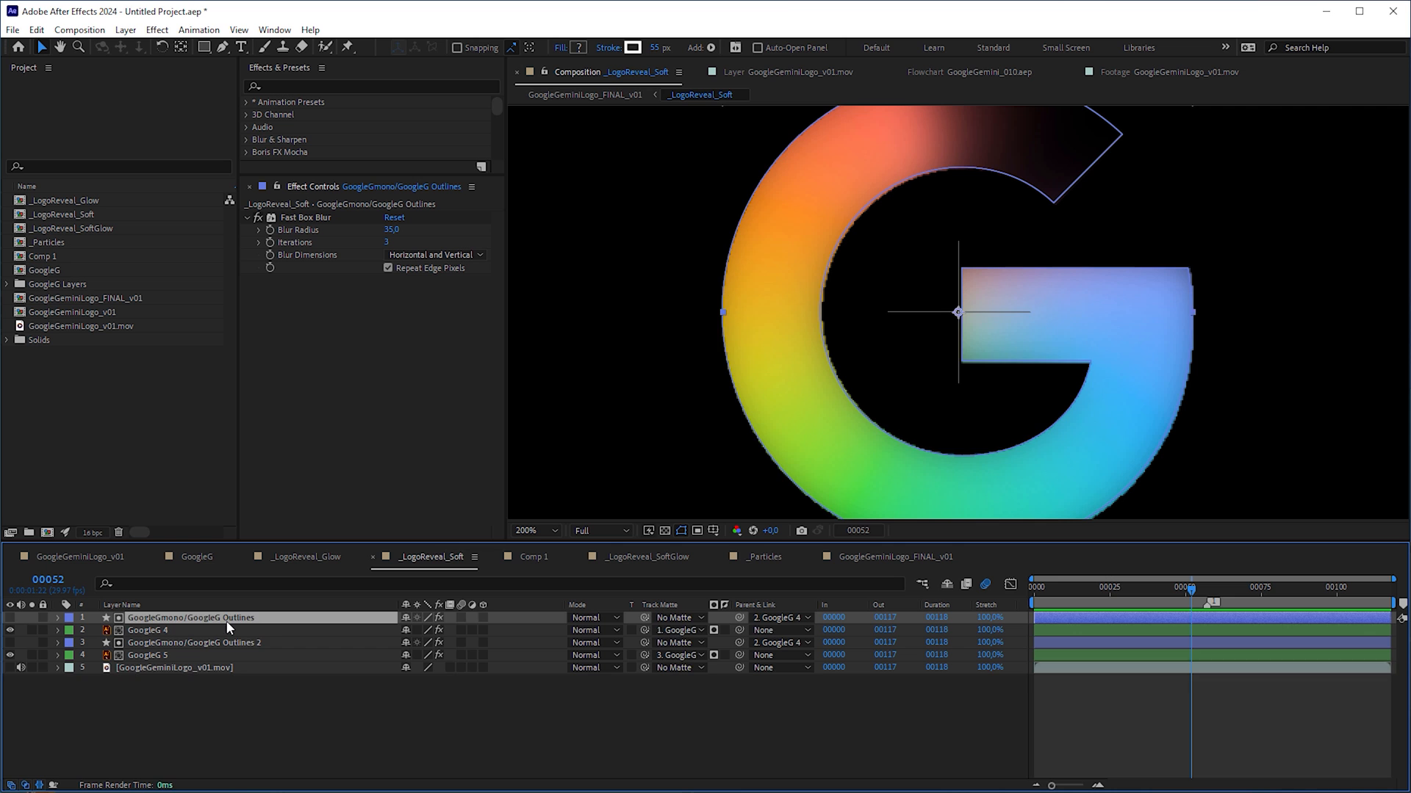
key(ctrl+d)
Enable the duplicated outline with Stencil Alpha mode and scrub to check the G
click(10, 618)
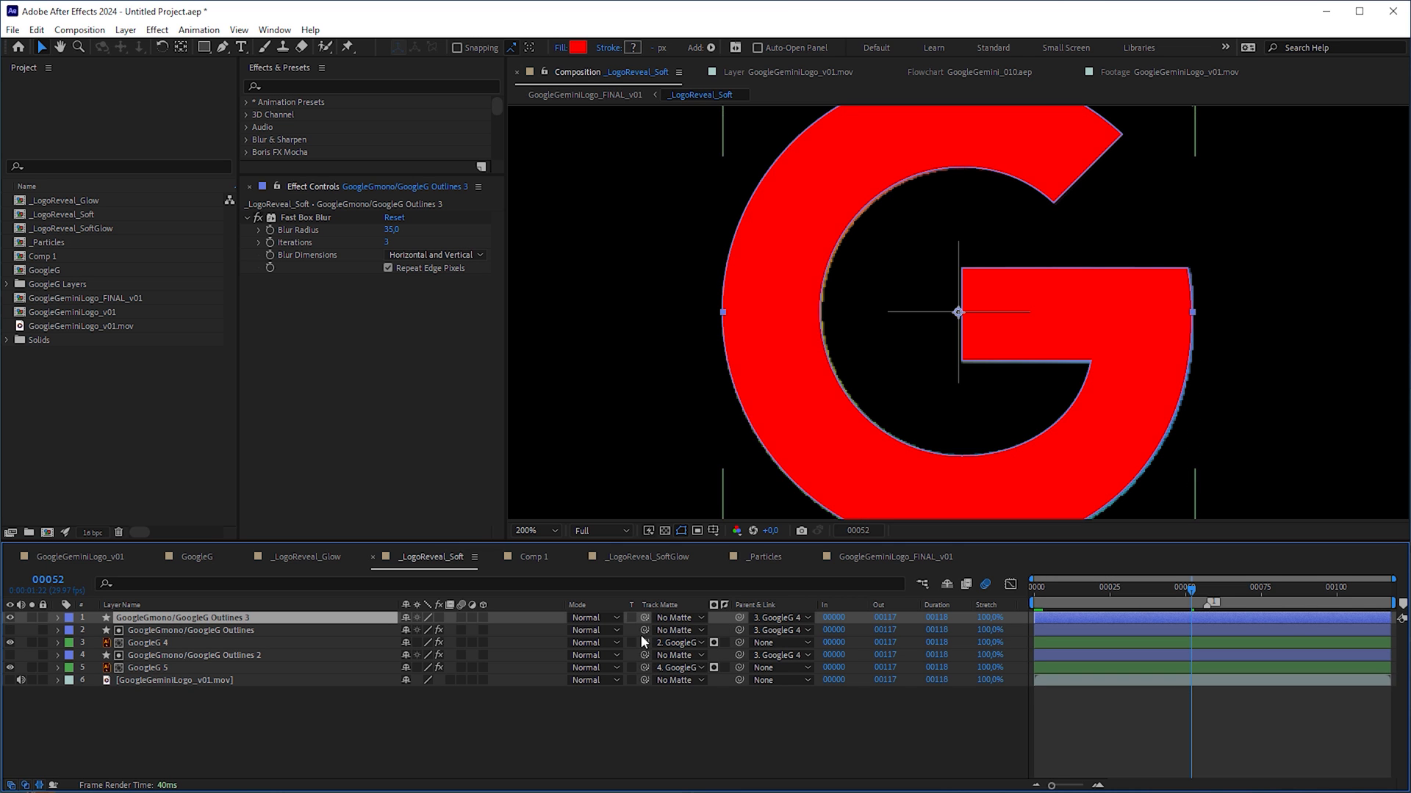
click(608, 619)
click(675, 578)
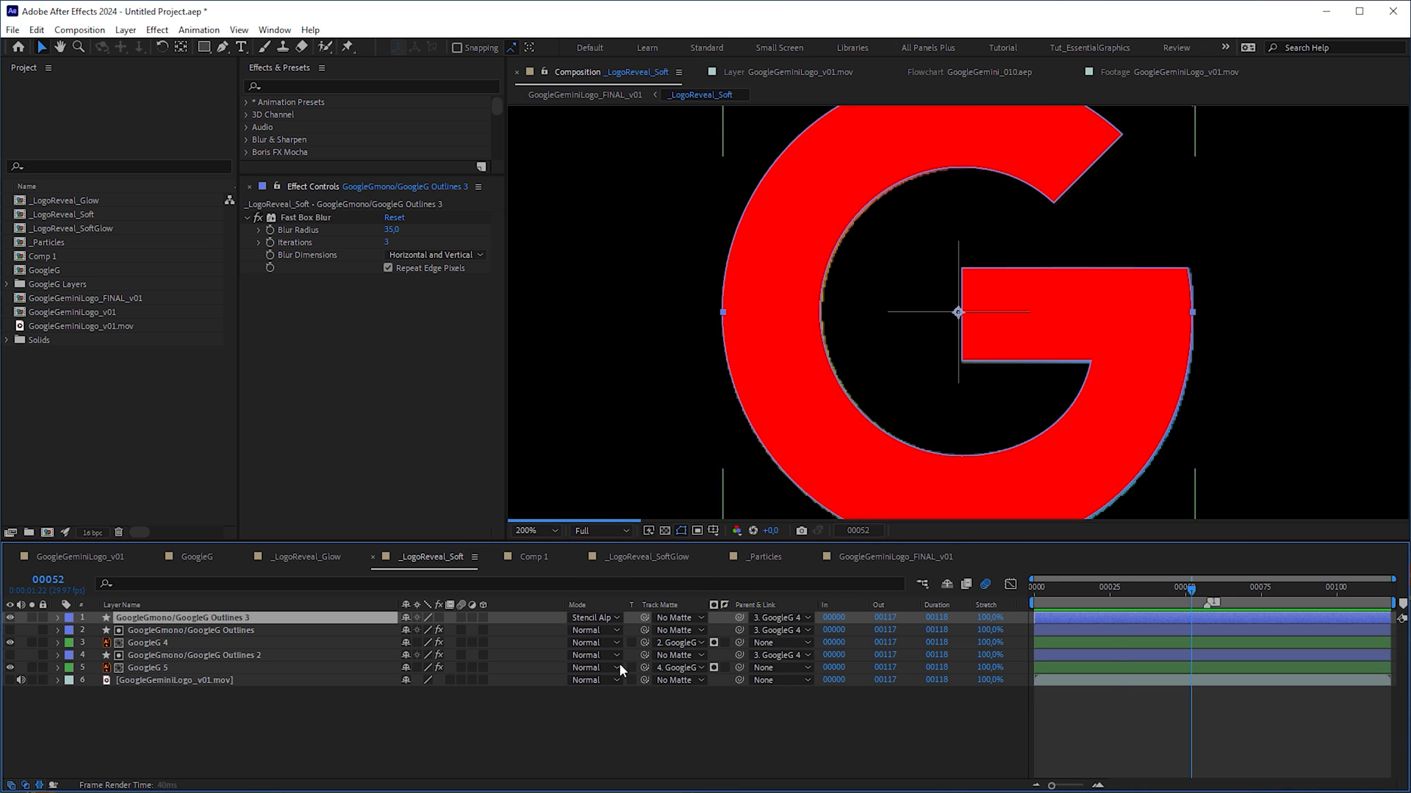
drag(1141, 595, 1249, 610)
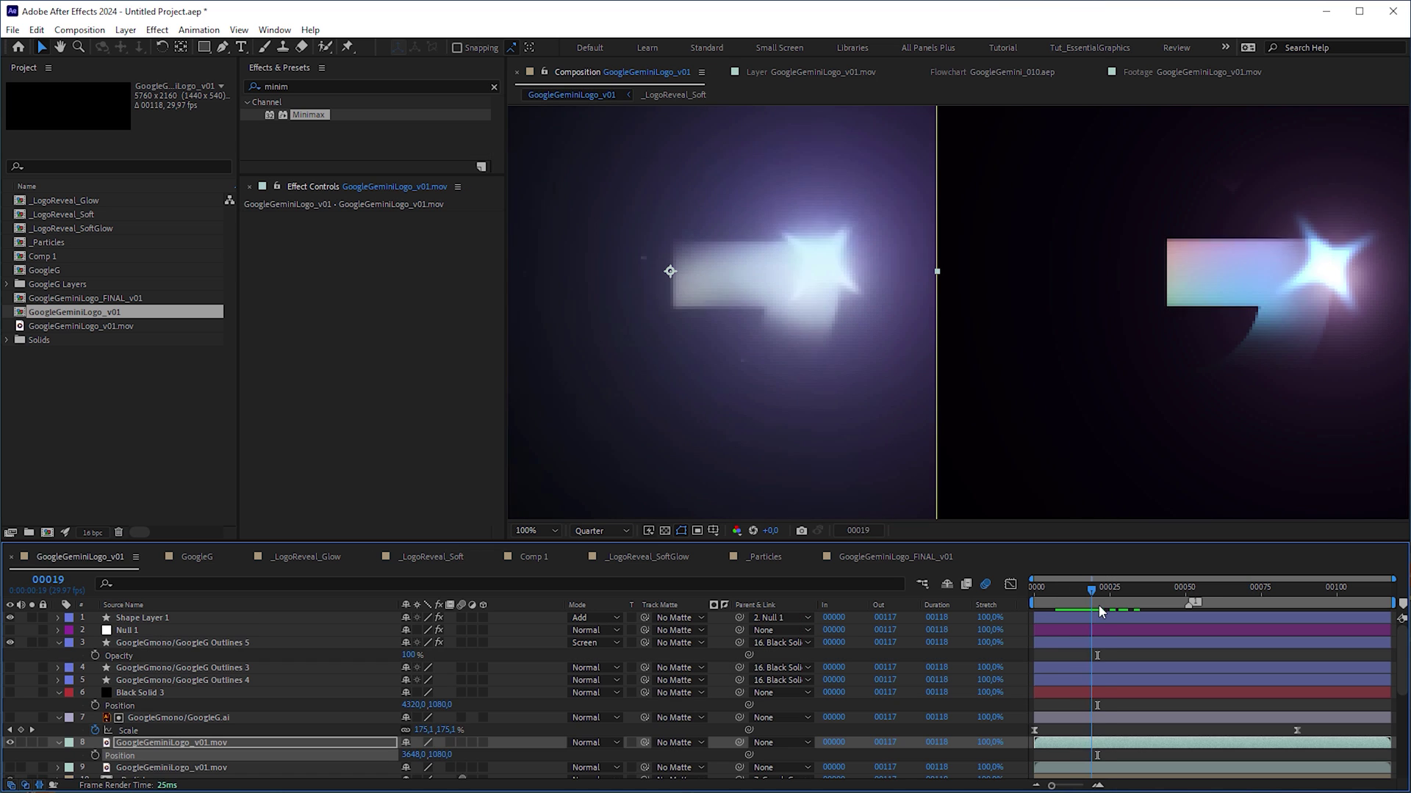
mouse_move(1099, 605)
mouse_down()
mouse_move(1074, 603)
mouse_move(1090, 604)
mouse_up()
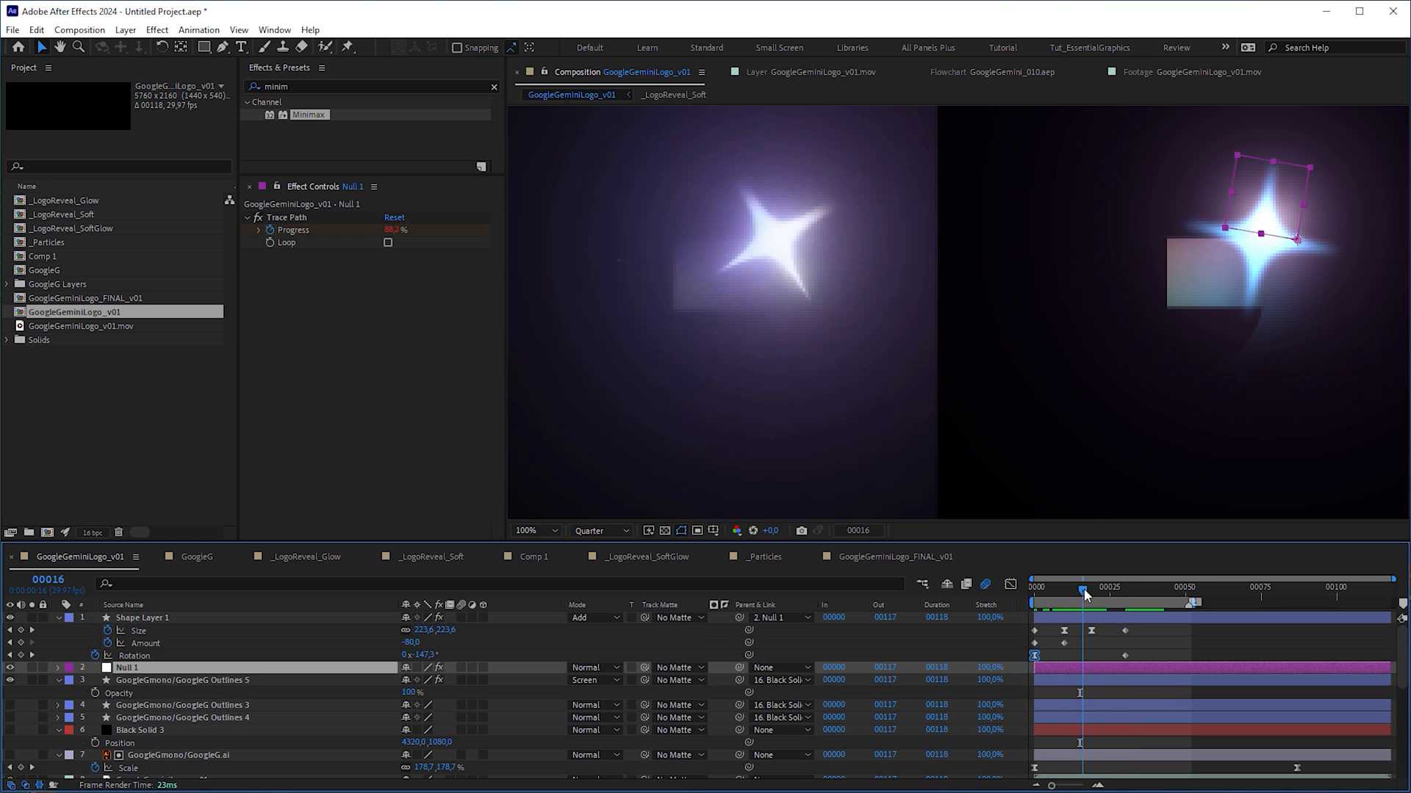
Reveal Null 1's Rotation expression tied to the G outline path and scrub the glint travel
mouse_move(1104, 596)
mouse_down()
mouse_move(1050, 594)
mouse_move(1100, 593)
mouse_move(1069, 591)
mouse_up()
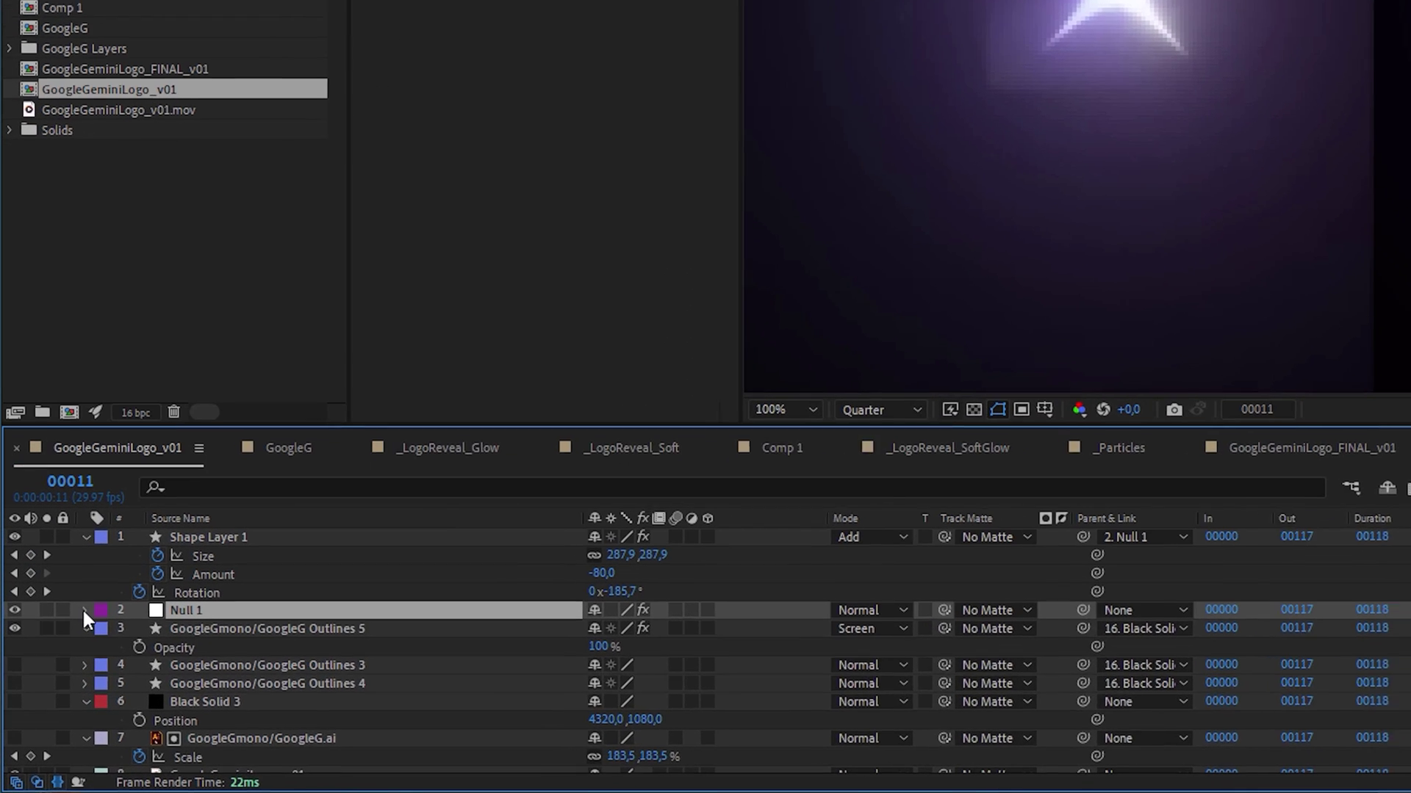
click(58, 667)
key(e)
key(e)
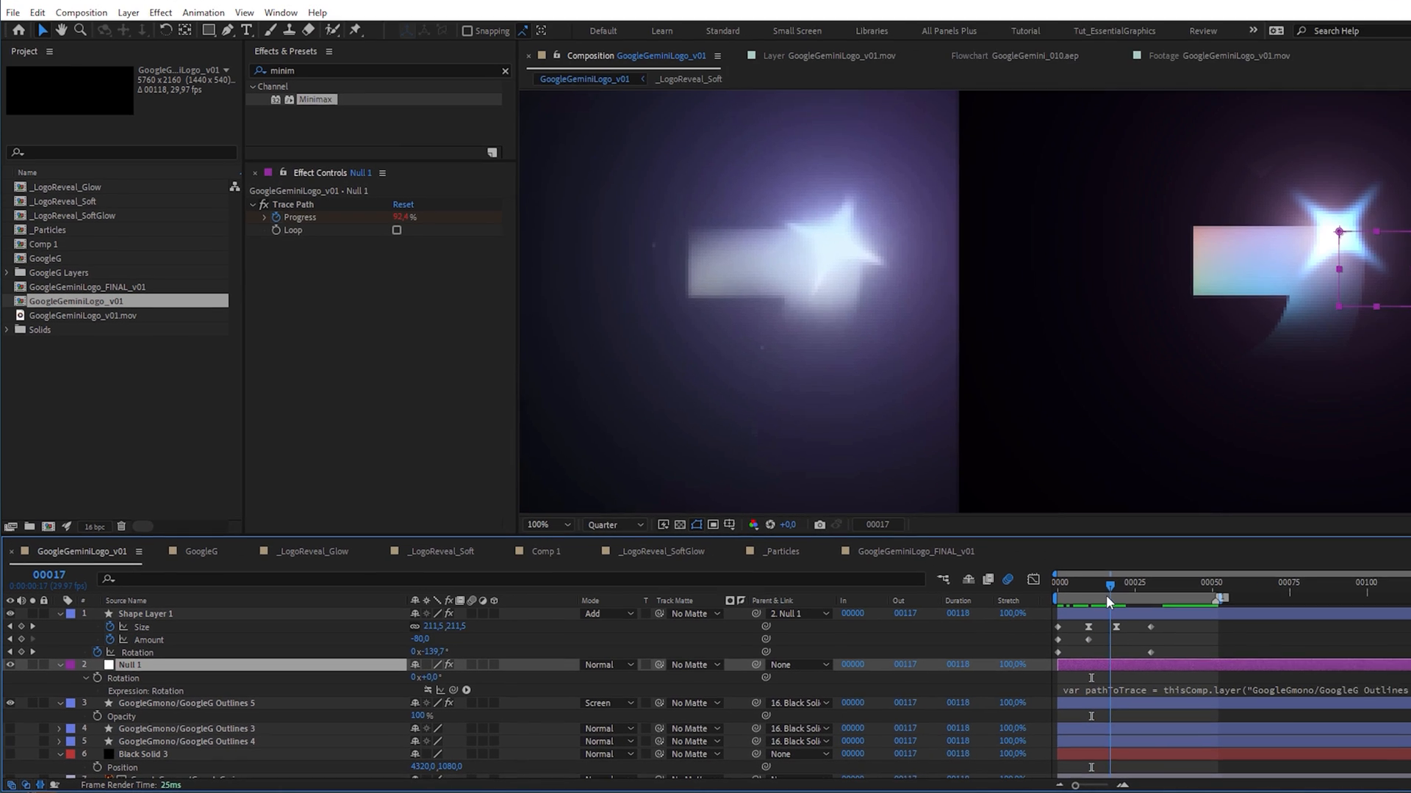
mouse_move(1105, 595)
mouse_down()
mouse_move(1089, 608)
mouse_move(1101, 603)
mouse_move(1059, 591)
mouse_move(1096, 604)
mouse_up()
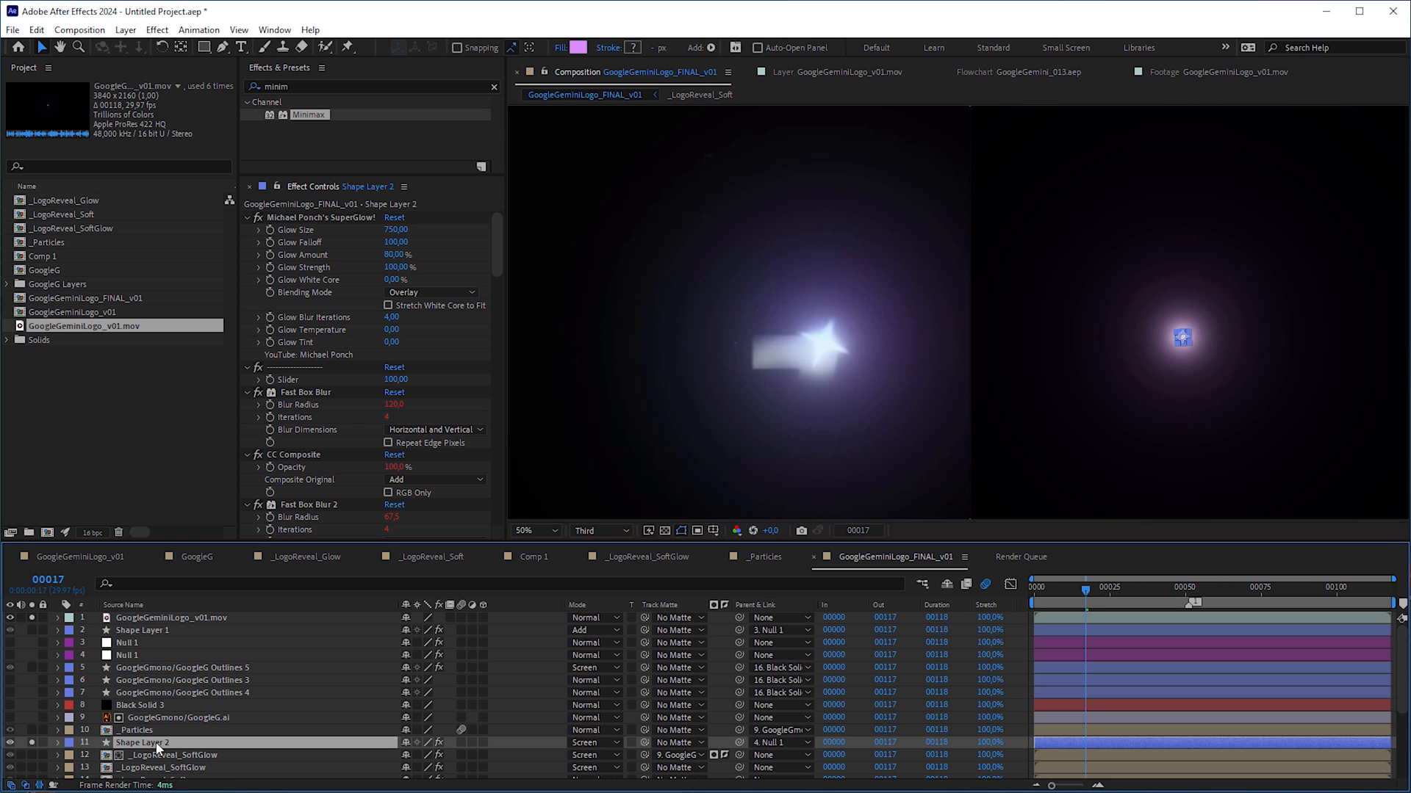
Lower Shape Layer 3 opacity to 74% and shift its fill hue toward blue-purple AB8AFF
key(t)
mouse_move(407, 755)
mouse_down()
mouse_move(410, 769)
mouse_move(380, 768)
mouse_up()
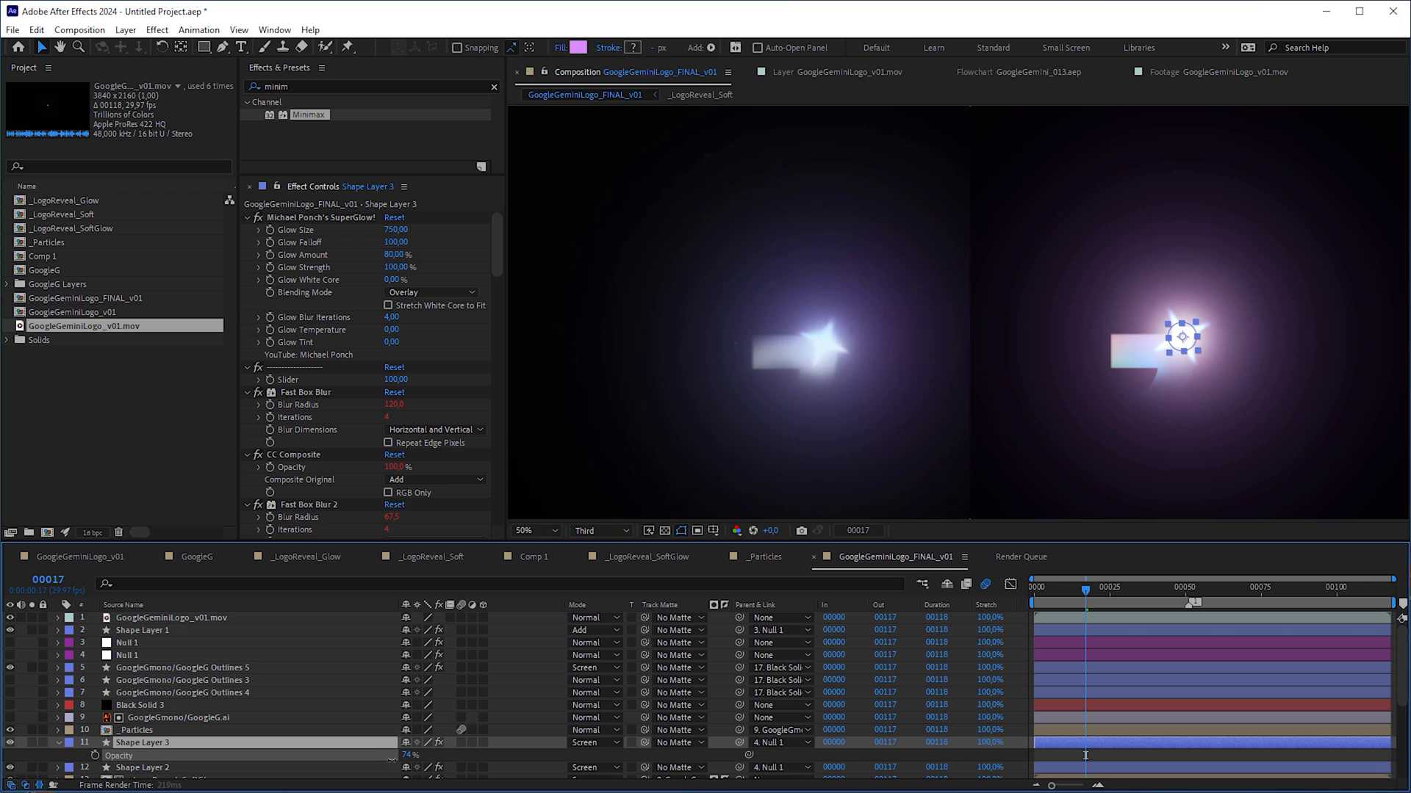
click(577, 47)
click(515, 612)
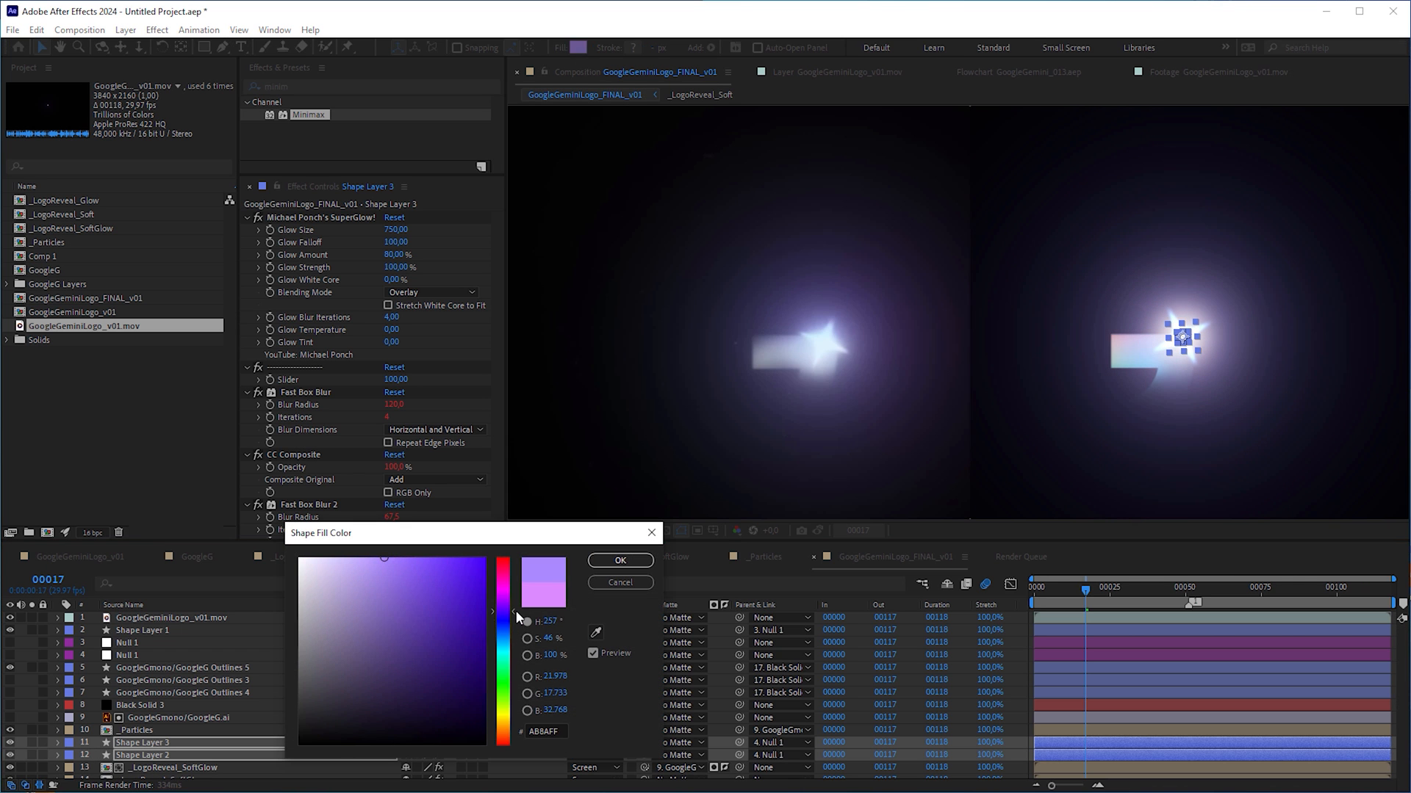